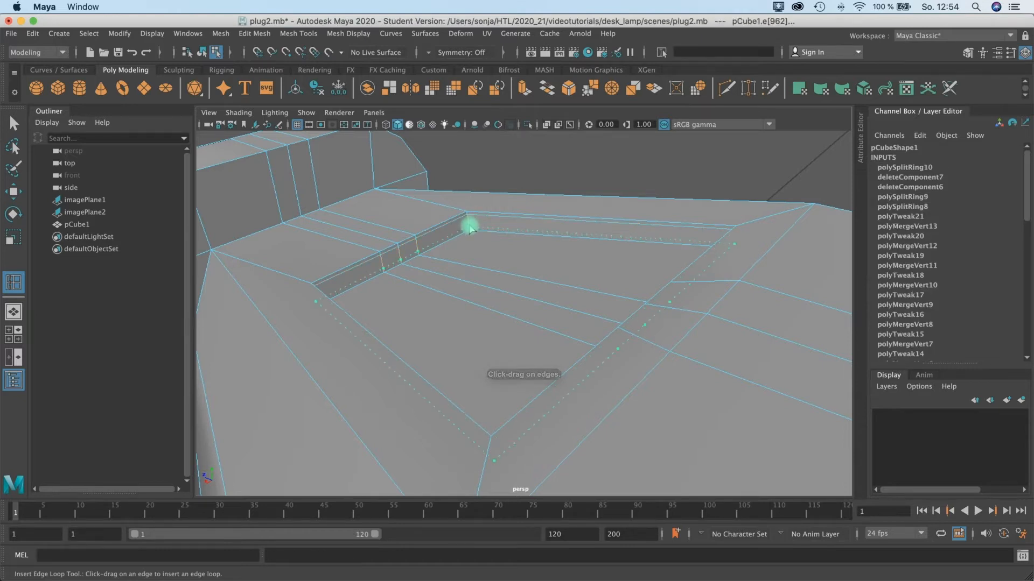
Insert two supporting edge loops around the recess wall, one close to its upper edge and one close to its lower edge.
key(3)
key(1)
alt+drag(473, 259, 452, 251)
alt+right_drag(453, 249, 467, 322)
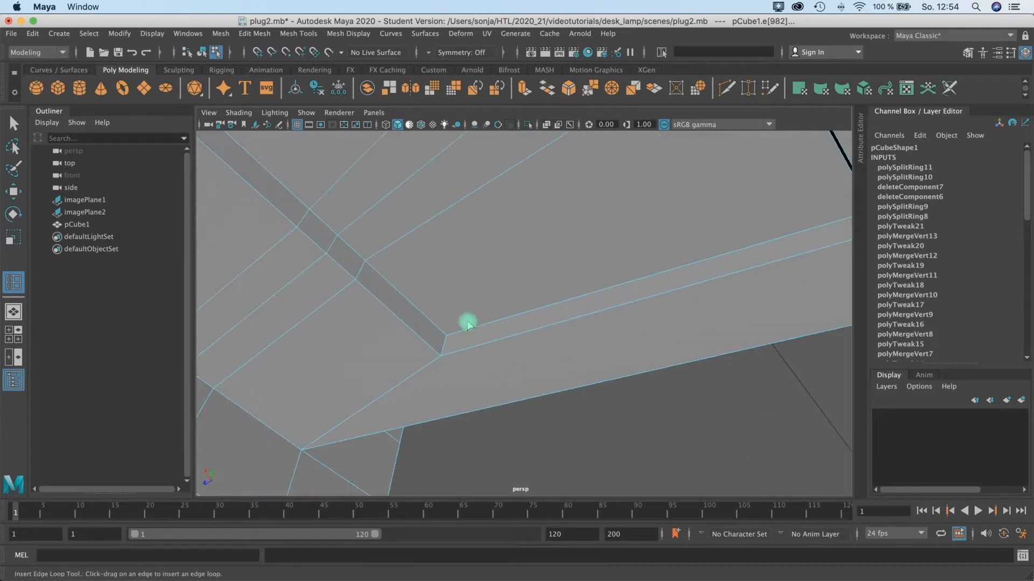
click(447, 341)
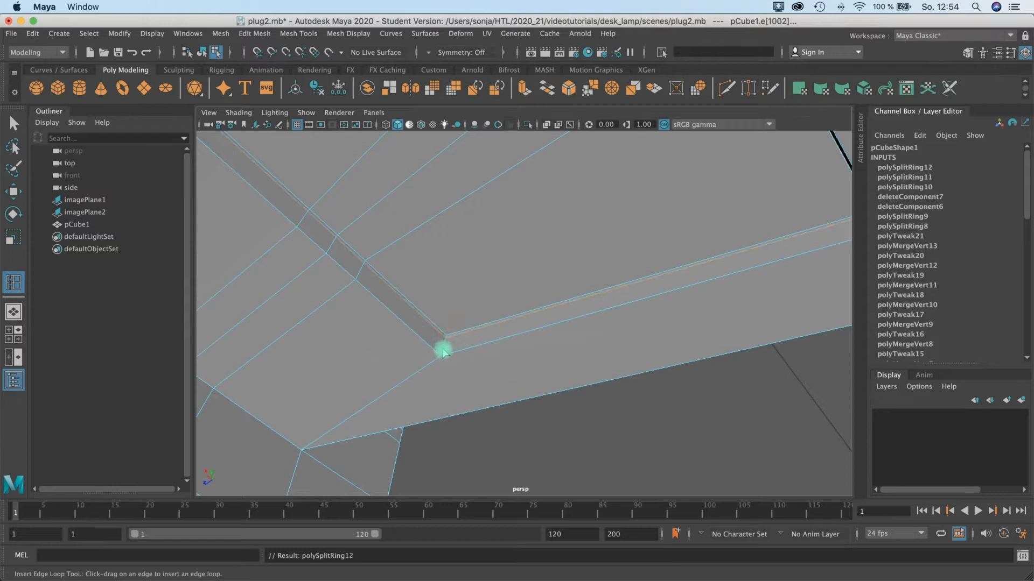
click(459, 316)
alt+drag(400, 319, 473, 311)
alt+right_drag(473, 311, 545, 353)
alt+middle_drag(560, 224, 586, 269)
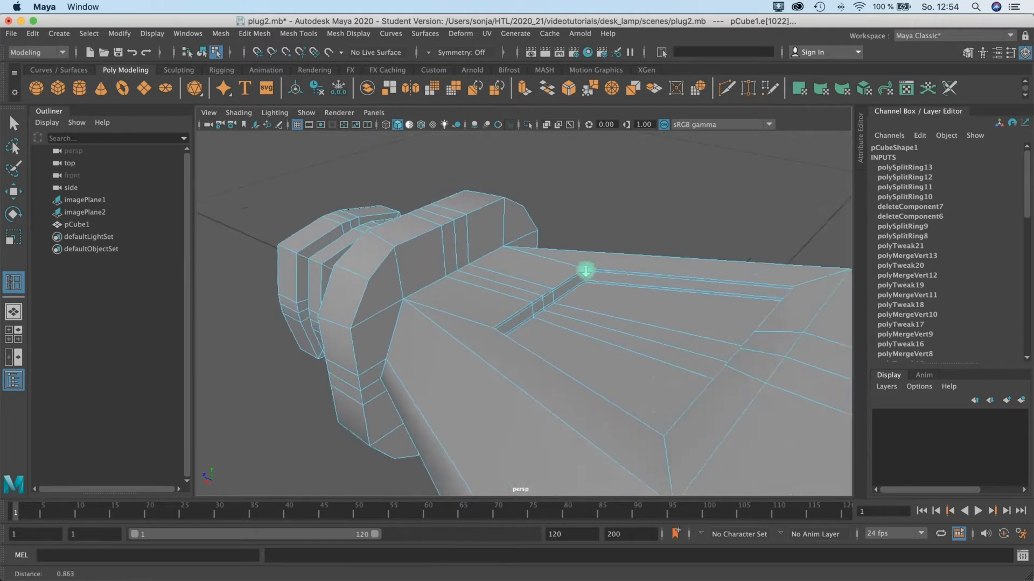
Try to insert an edge loop around the collar just above the corner where the tapered body begins, and undo it.
alt+right_drag(430, 232, 482, 249)
alt+middle_drag(479, 216, 576, 190)
key(3)
key(1)
alt+drag(535, 226, 519, 229)
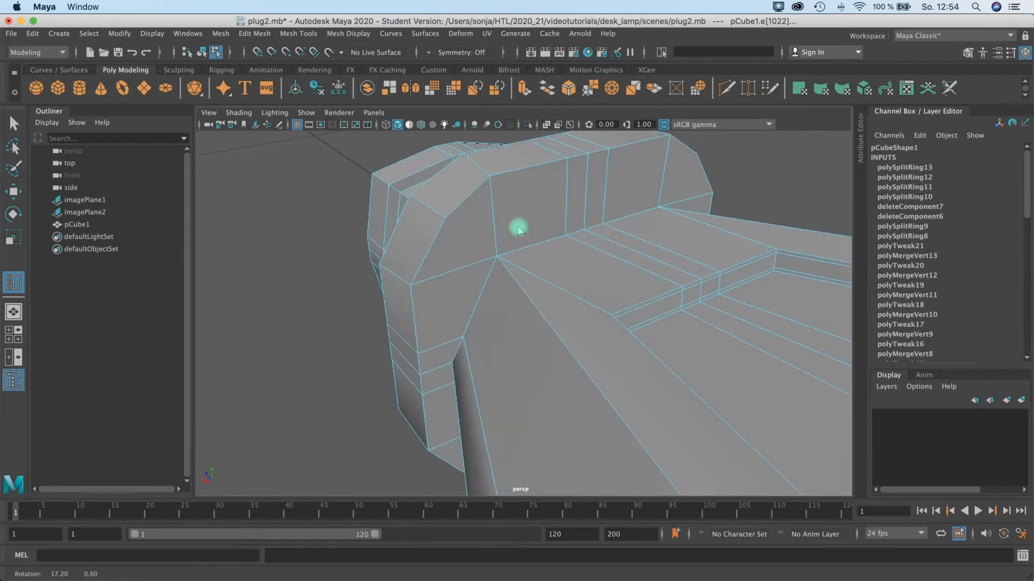
click(496, 253)
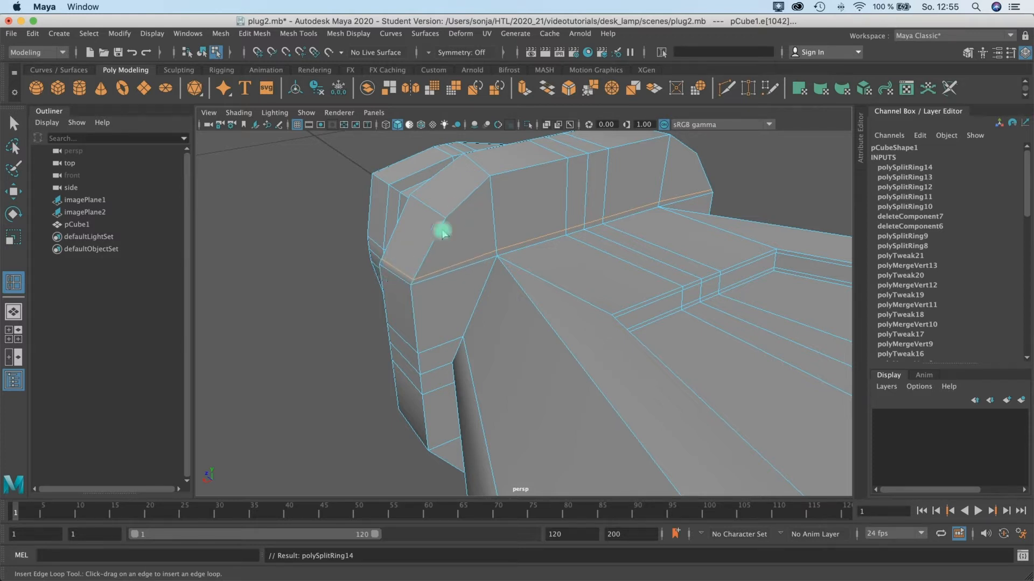
key(ctrl+z)
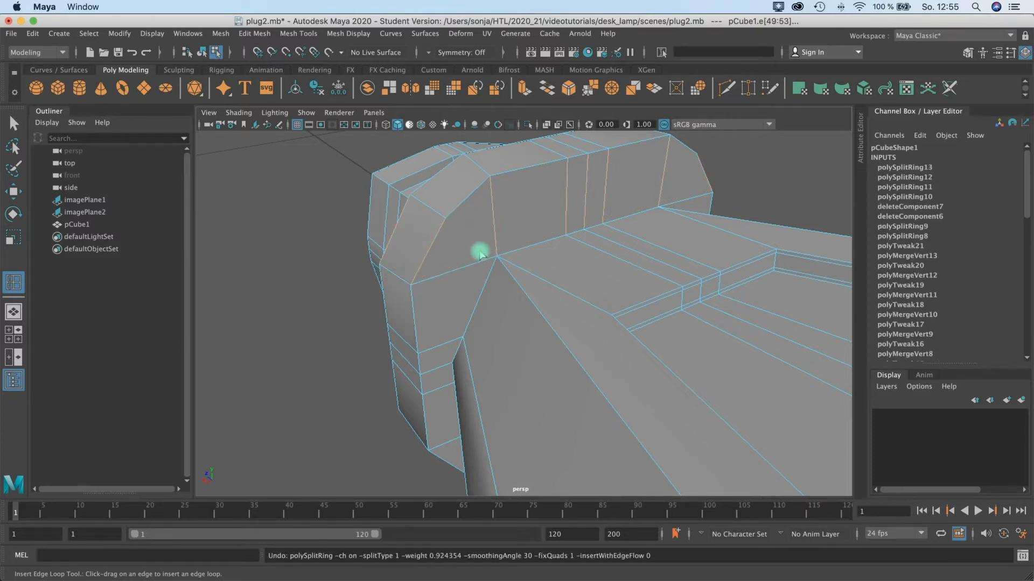
Select the complete edge loop where the tapered body meets the collar and check it from all sides.
alt+drag(521, 274, 377, 259)
click(17, 120)
alt+drag(443, 239, 492, 249)
click(492, 245)
double_click(492, 245)
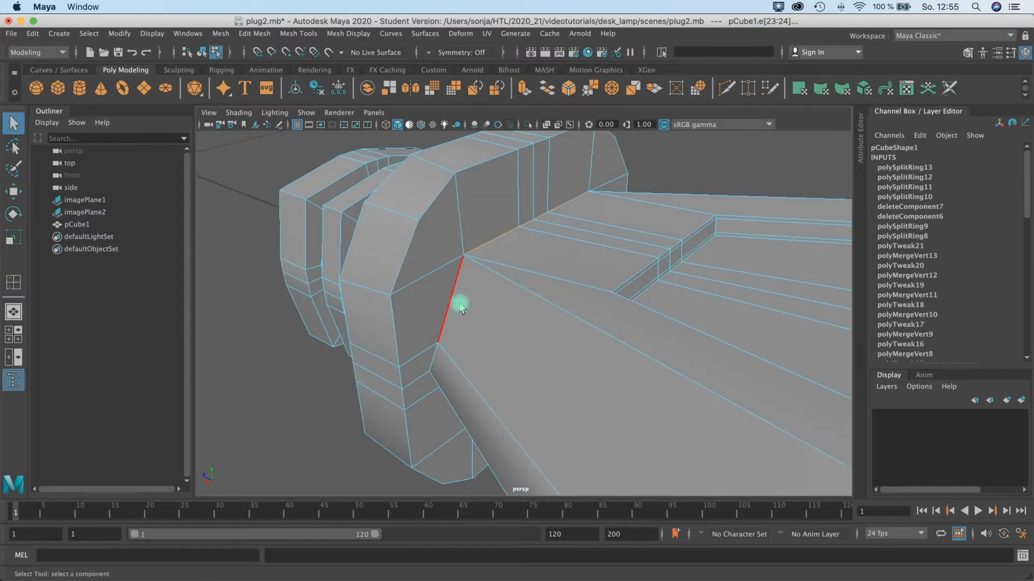
alt+drag(508, 369, 466, 300)
alt+drag(627, 295, 549, 346)
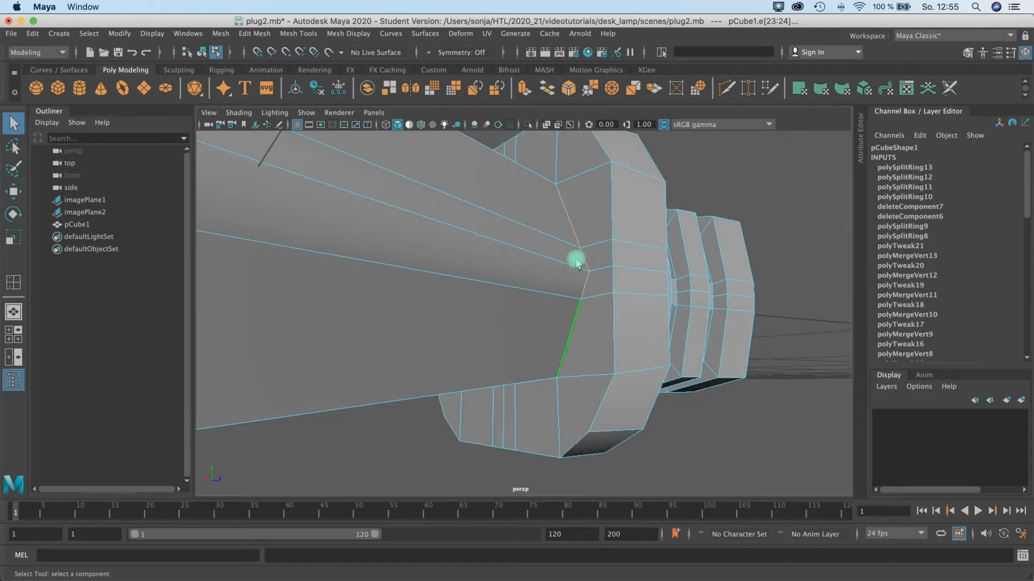
alt+drag(455, 360, 611, 385)
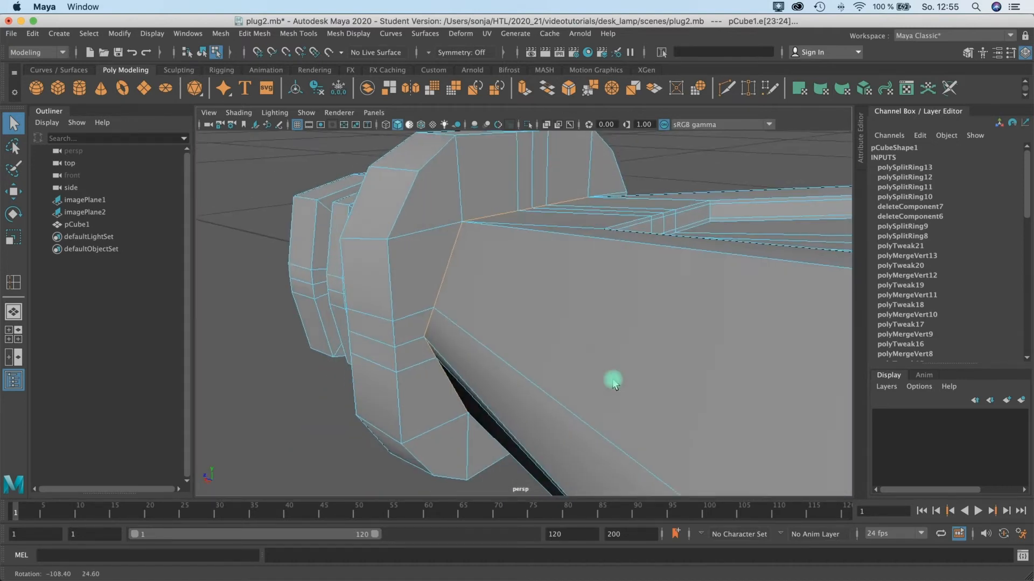
Bevel the edge loop between body and collar with a fraction of 0.1.
click(288, 33)
mouse_move(256, 33)
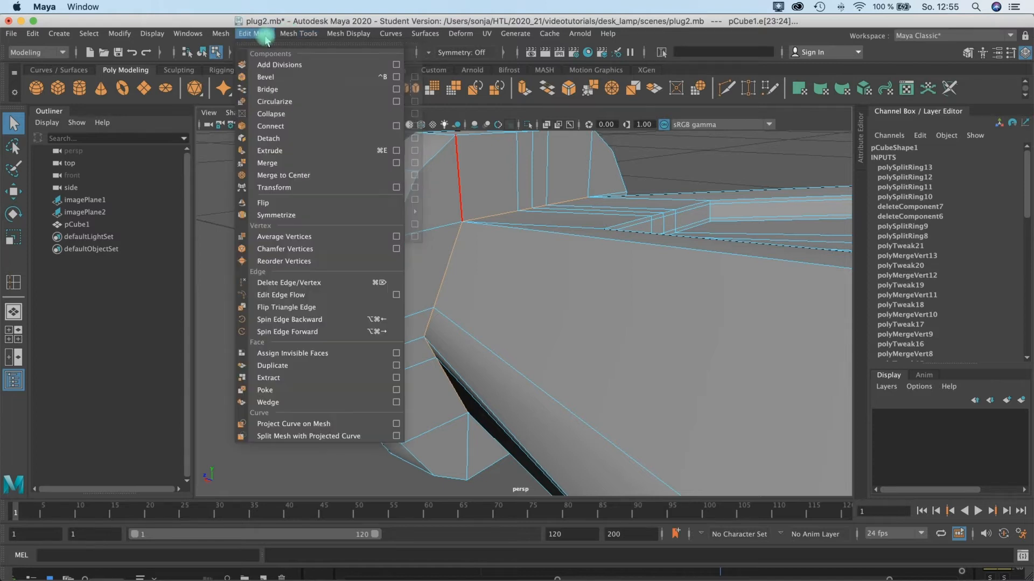
click(269, 77)
alt+drag(471, 274, 562, 356)
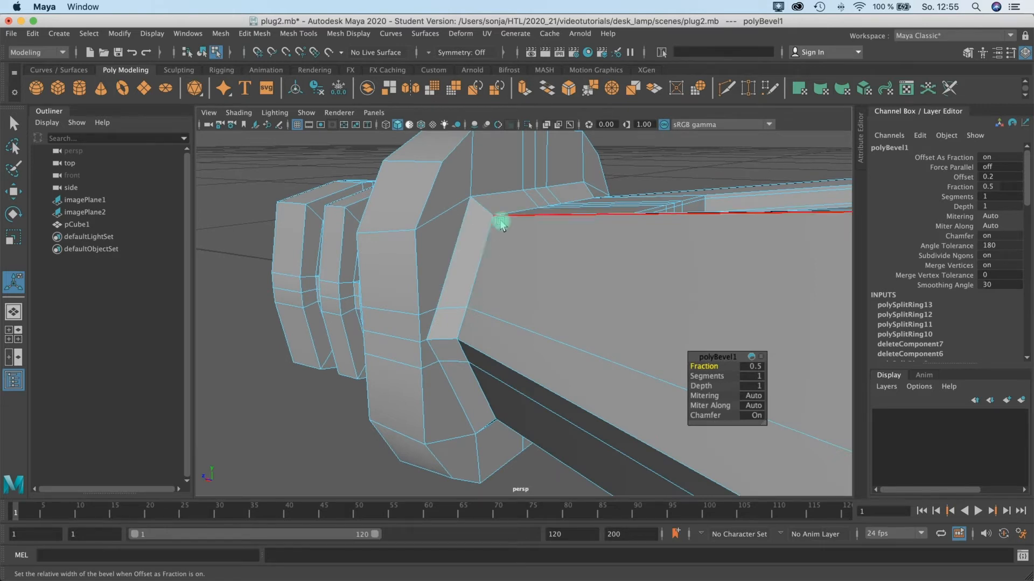
click(754, 369)
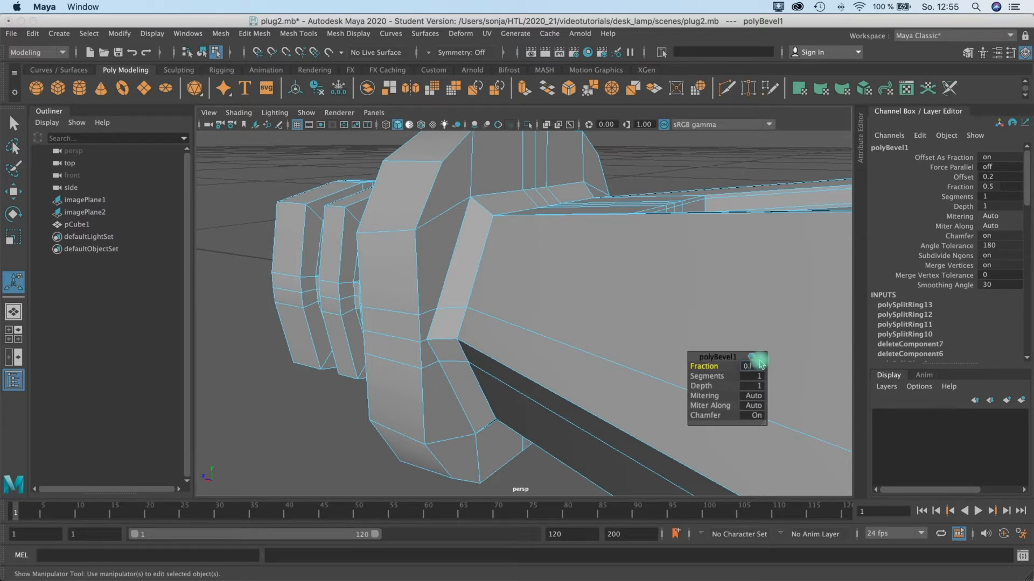
key(Return)
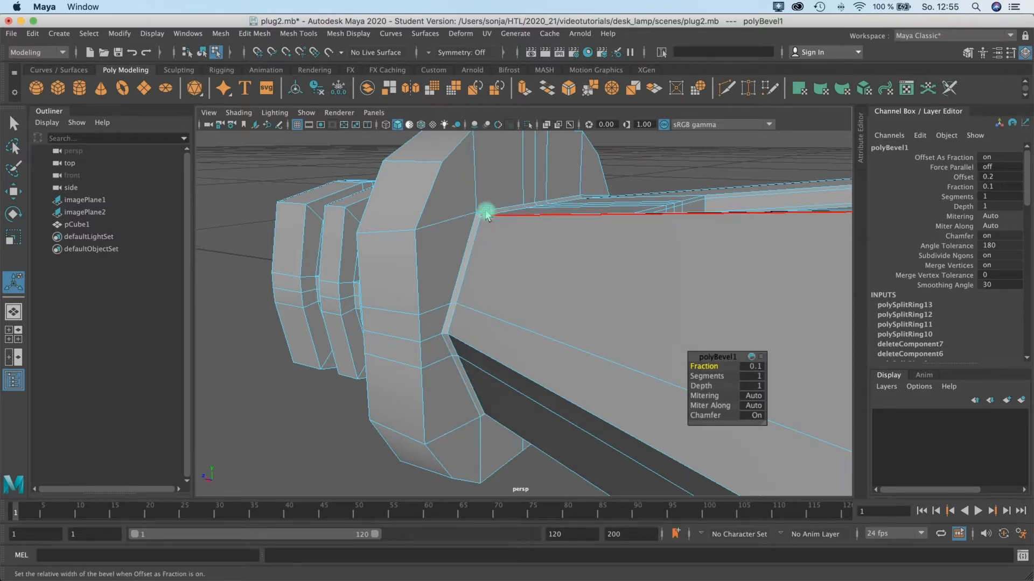
Set the junction bevel to 3 segments and check the corner close up with the smooth mesh preview.
click(754, 379)
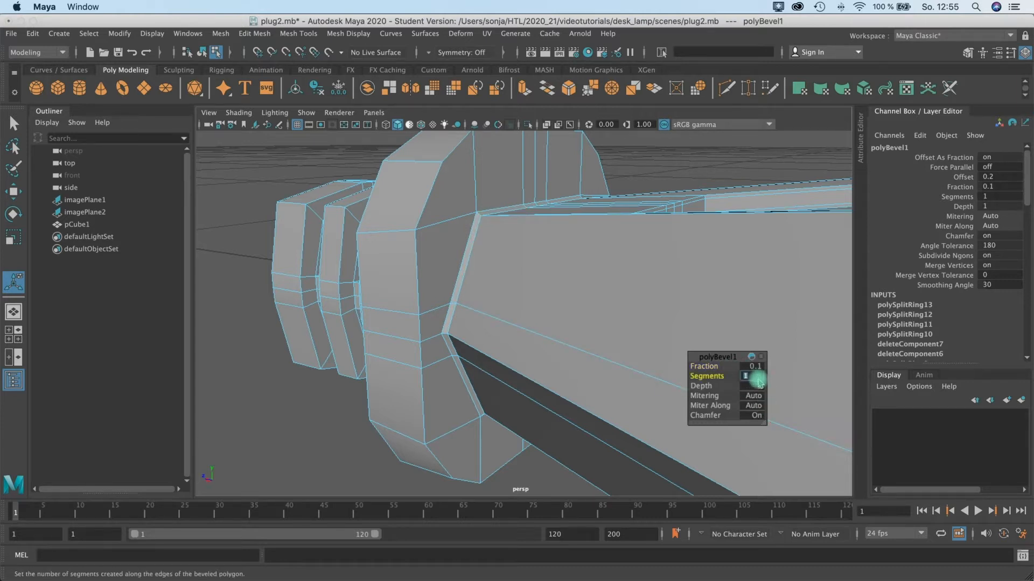
key(Return)
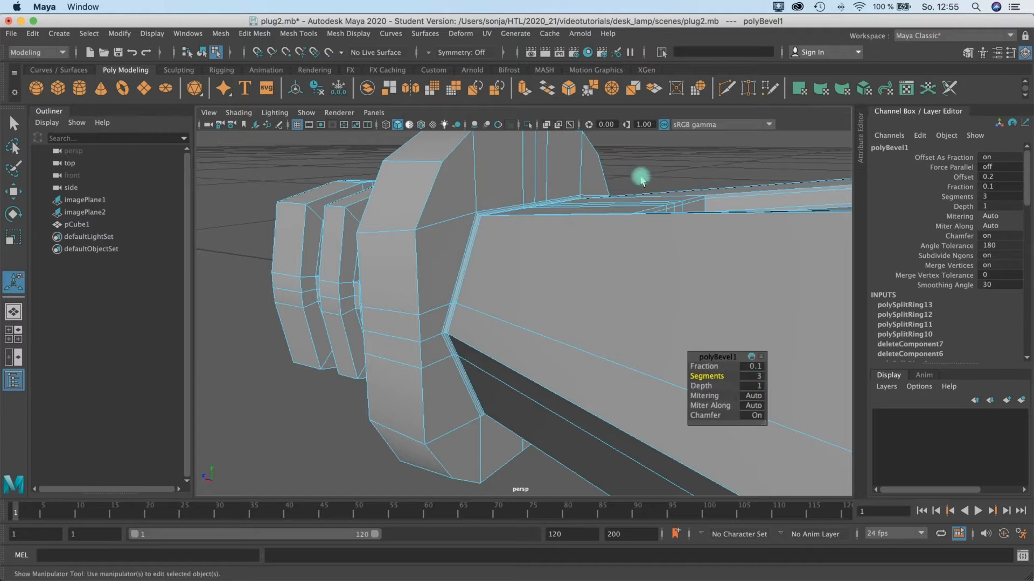
scroll(488, 269, up, 8)
scroll(453, 246, down, 5)
alt+middle_drag(443, 248, 470, 289)
alt+right_drag(470, 289, 498, 245)
alt+drag(572, 270, 576, 263)
key(3)
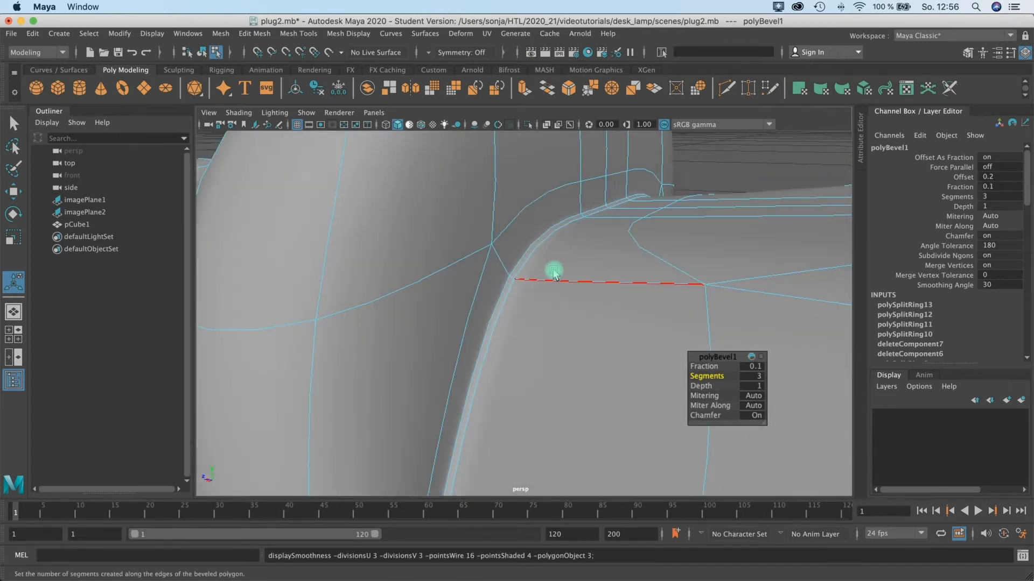
key(1)
Set the junction bevel's segments to 2.
click(753, 376)
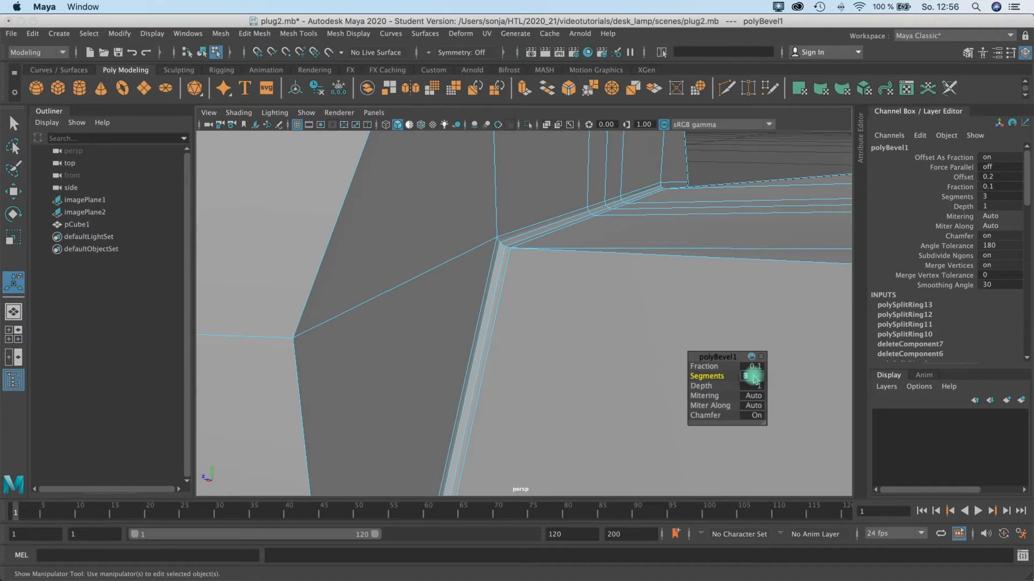
key(Return)
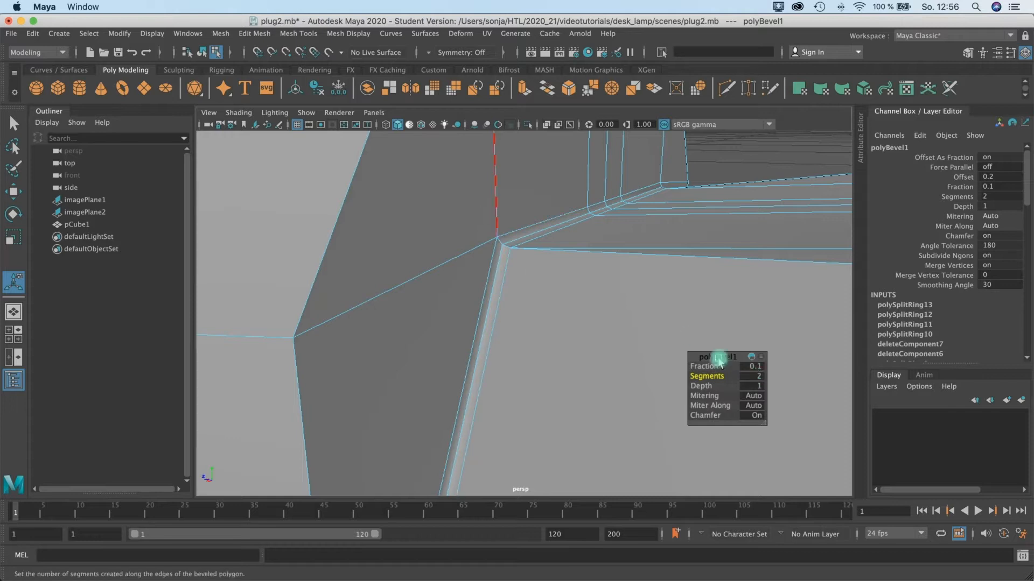
click(757, 380)
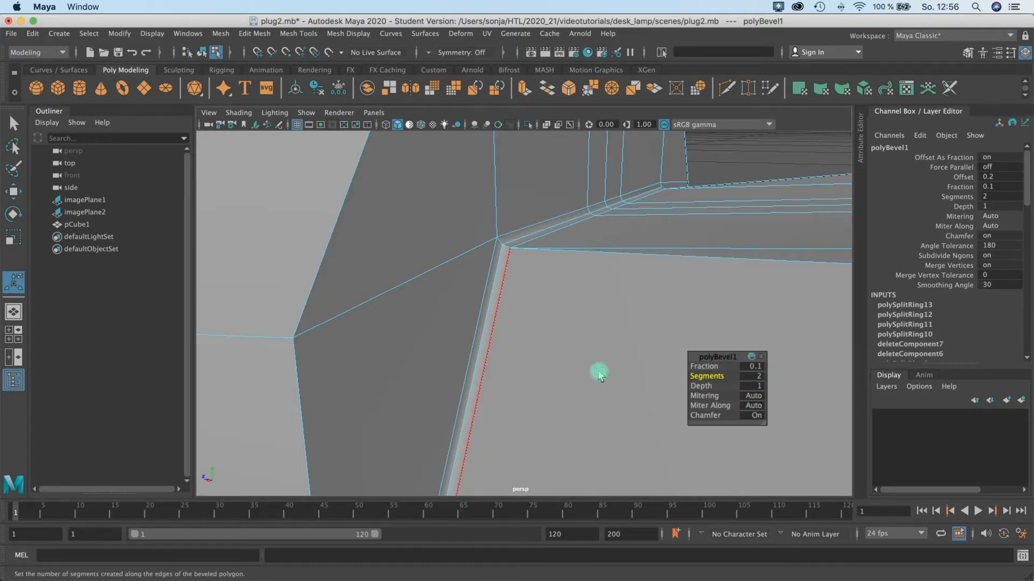
scroll(564, 310, down, 10)
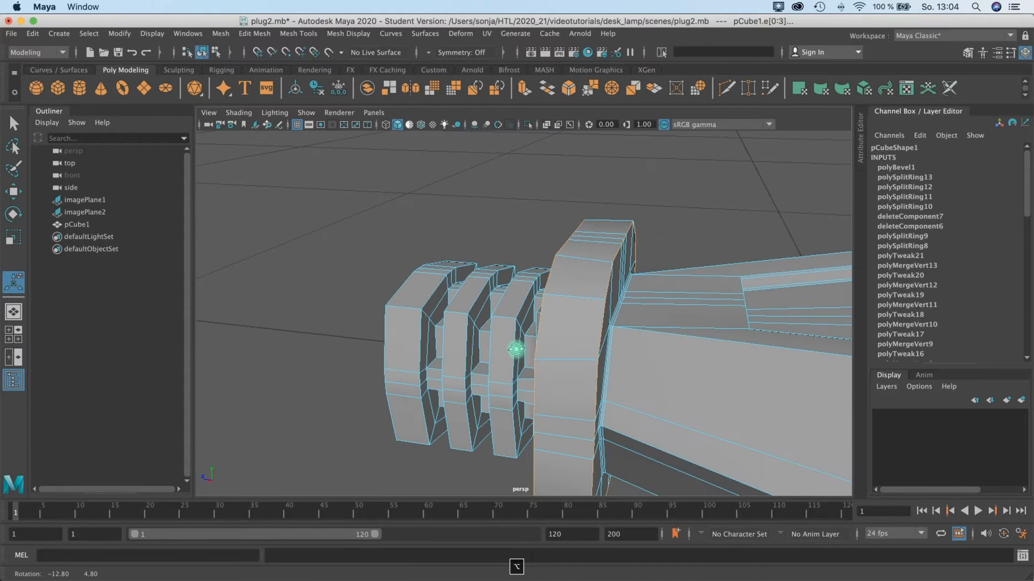
Examine the selected front and back rim edges of the collar from all around the plug.
alt+drag(566, 293, 448, 353)
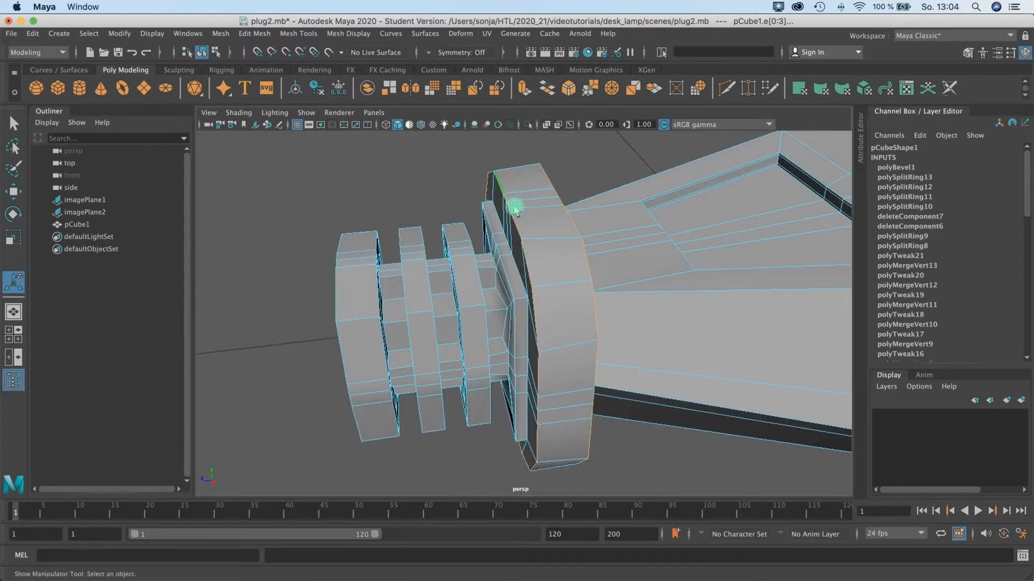
alt+middle_drag(505, 167, 507, 189)
alt+drag(556, 364, 560, 281)
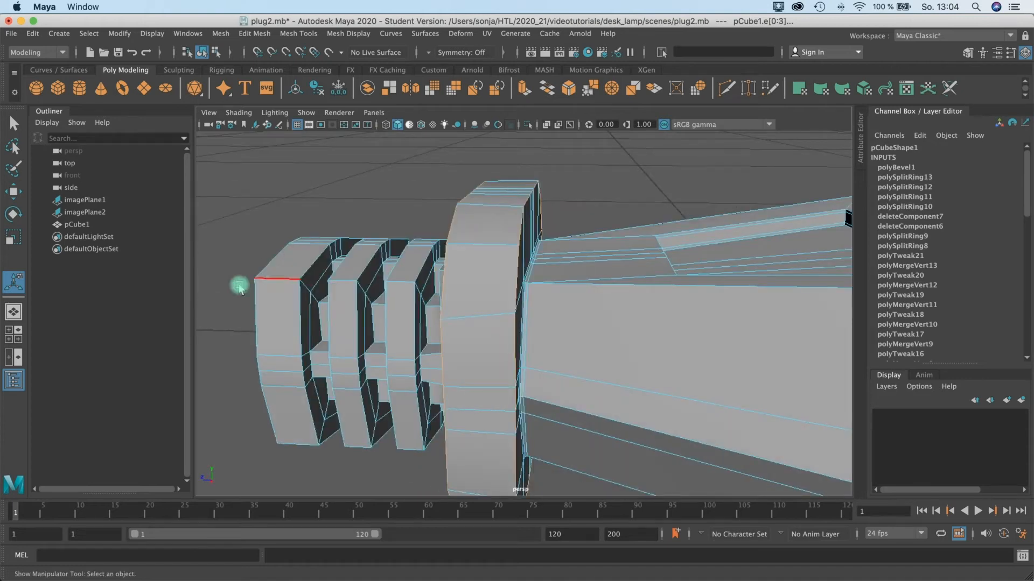
alt+drag(421, 302, 571, 219)
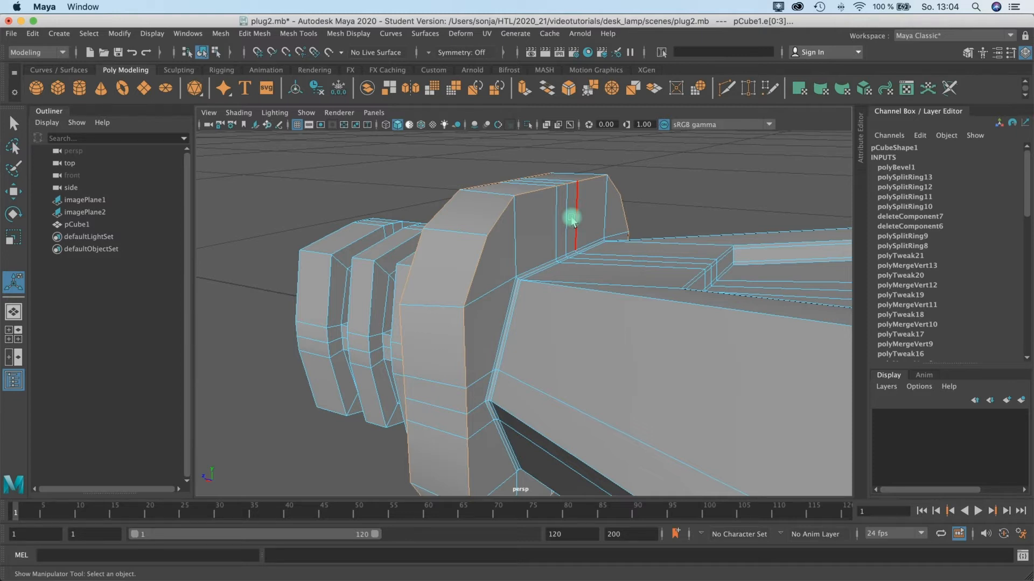
alt+drag(535, 192, 465, 213)
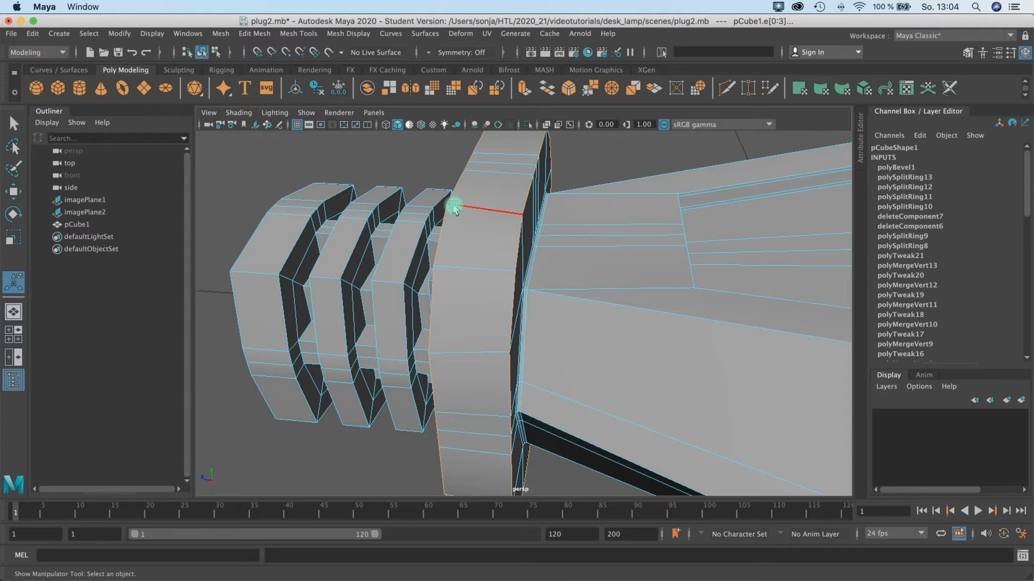
click(517, 215)
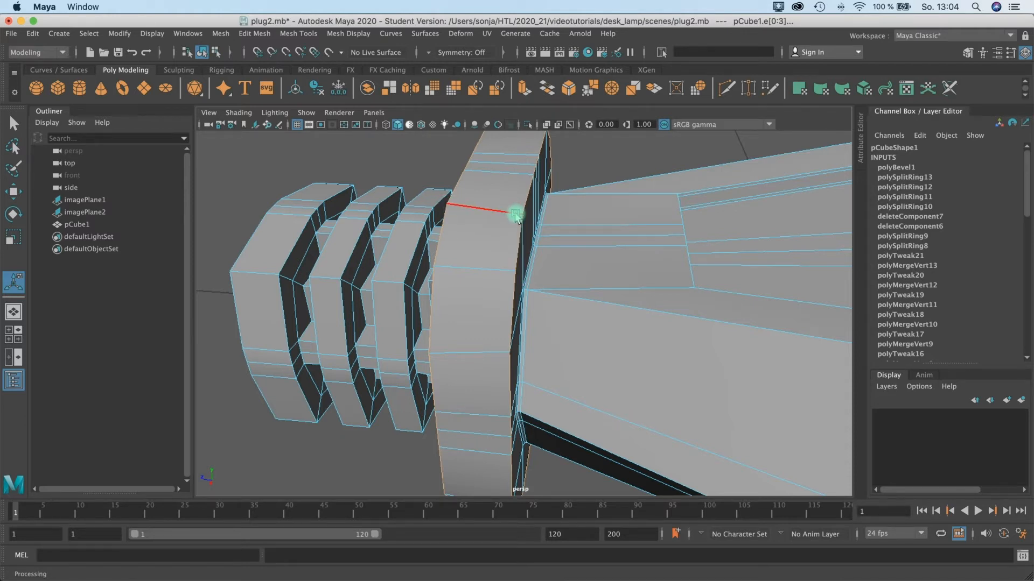
mouse_move(517, 215)
alt+mouse_down()
mouse_move(526, 224)
mouse_move(461, 233)
mouse_move(431, 224)
mouse_move(457, 215)
mouse_move(514, 307)
mouse_move(491, 280)
mouse_move(517, 212)
alt+mouse_up()
alt+middle_drag(472, 230, 576, 367)
alt+drag(576, 366, 648, 364)
alt+drag(595, 401, 550, 280)
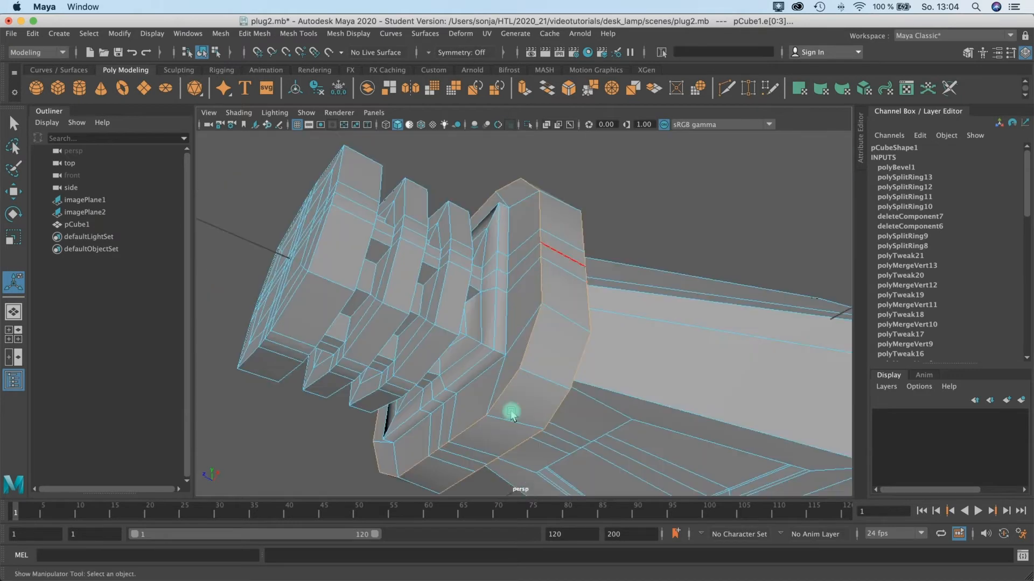
alt+drag(556, 318, 346, 202)
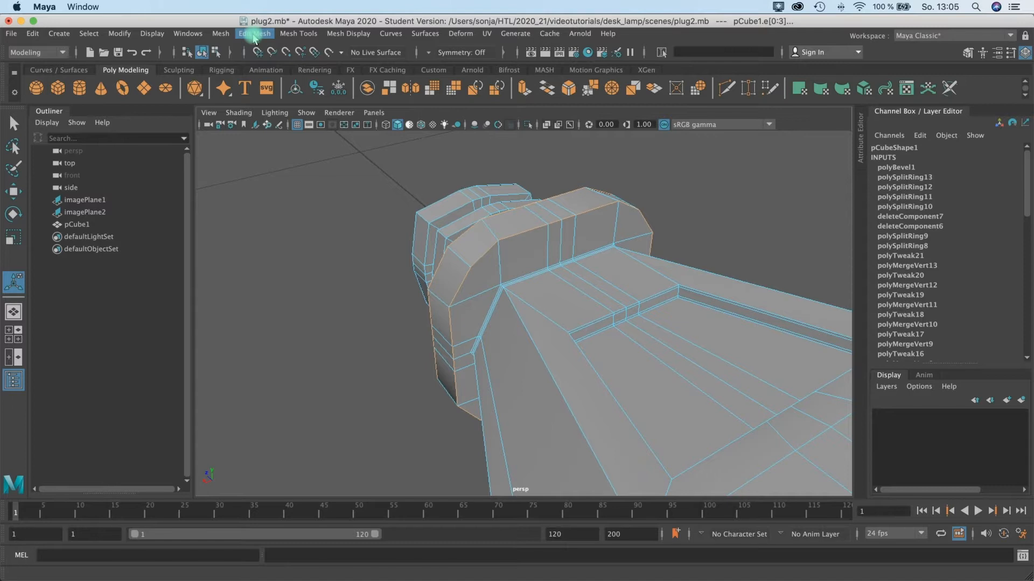
Bevel the collar's front and back rim edges with a fraction of 0.4.
click(254, 33)
click(270, 77)
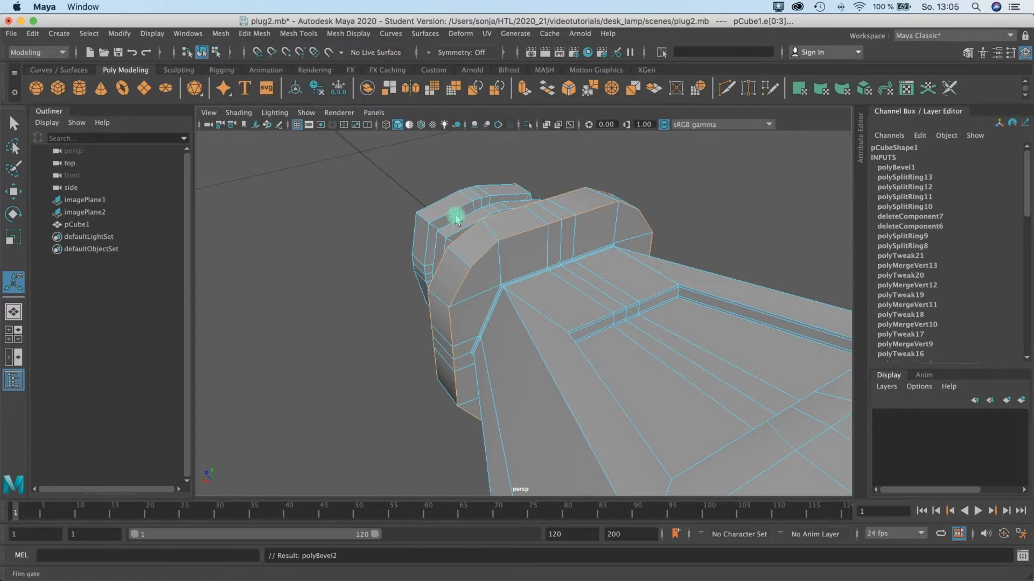
alt+drag(456, 264, 469, 224)
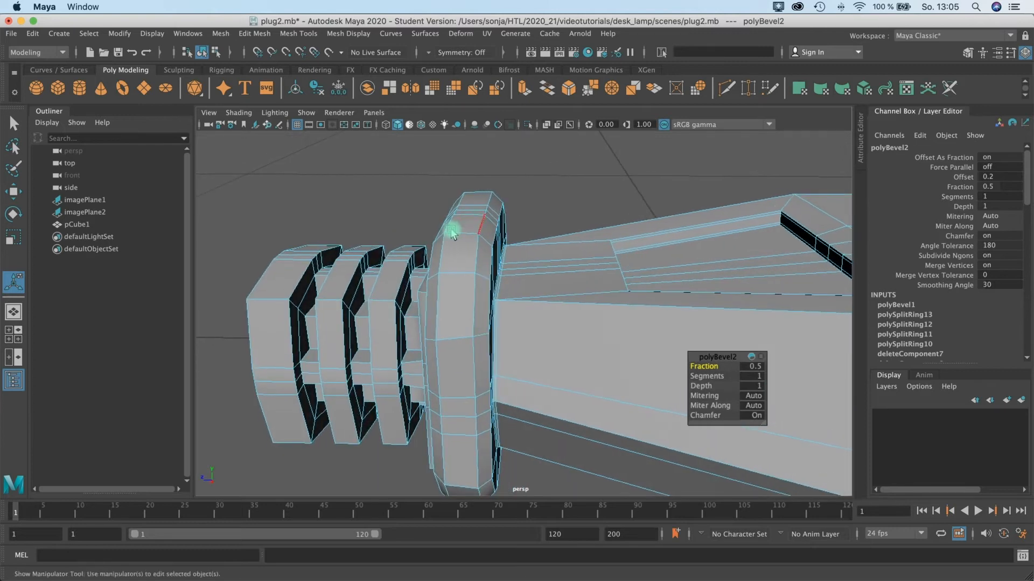
click(753, 366)
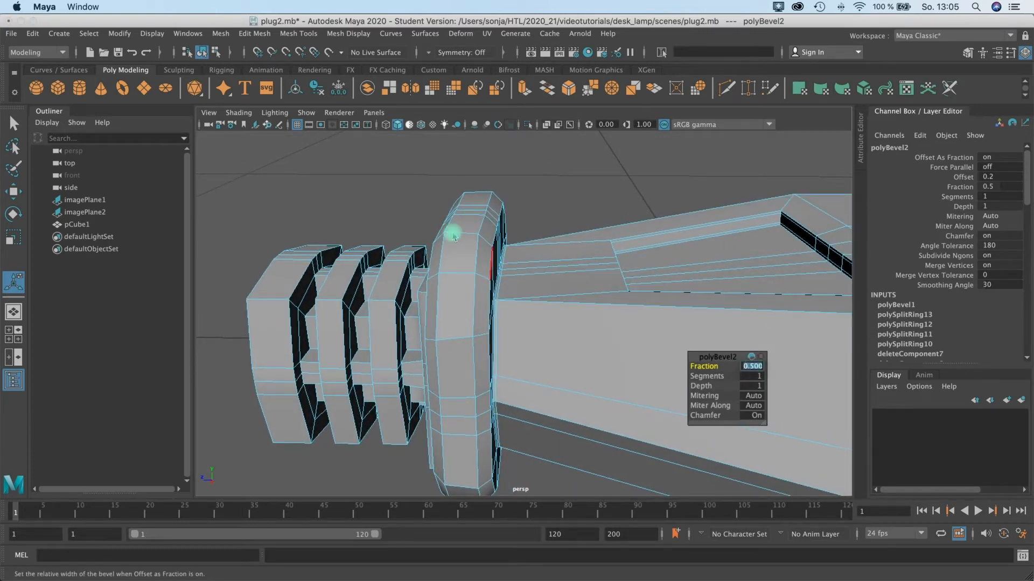
text(3)
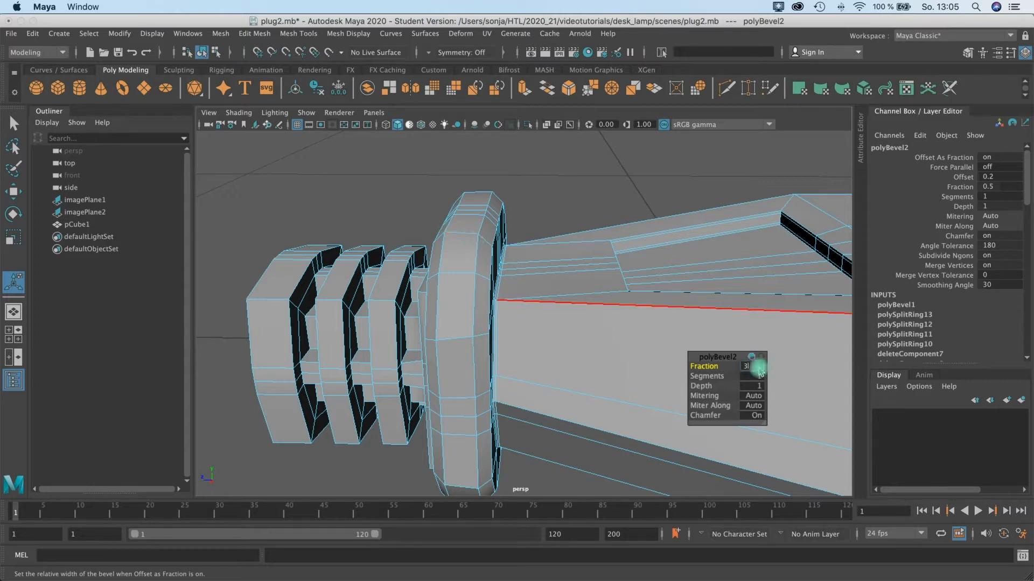
key(Return)
click(753, 367)
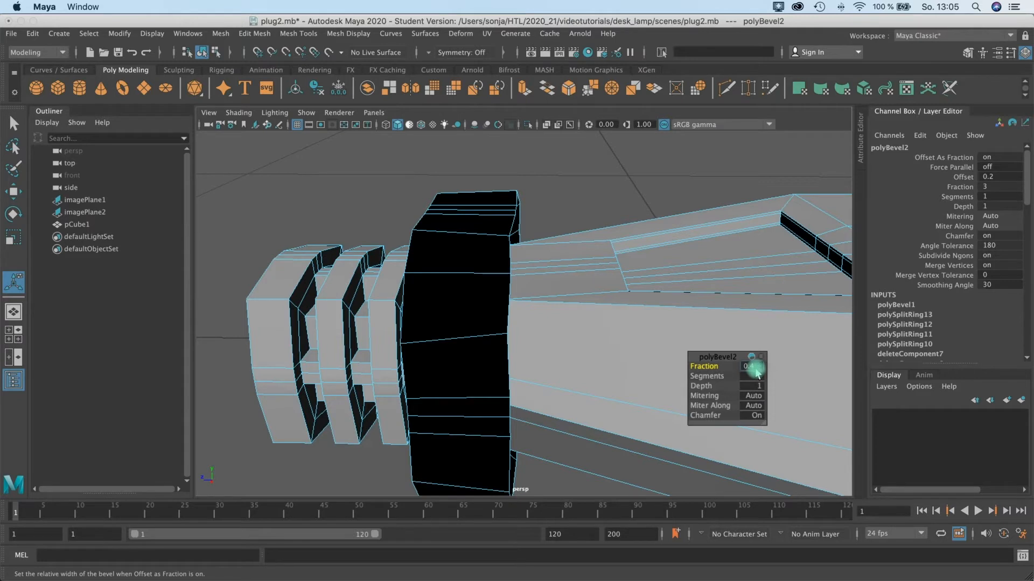
key(Return)
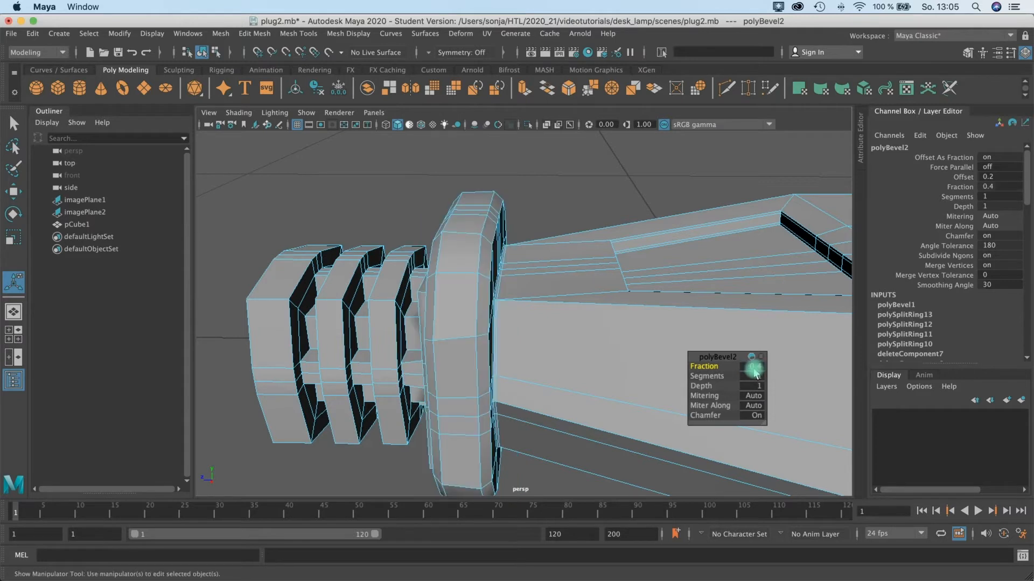
Return to the Select tool and show the plug in smooth mesh preview to check the beveled collar.
click(14, 124)
alt+drag(452, 277, 477, 279)
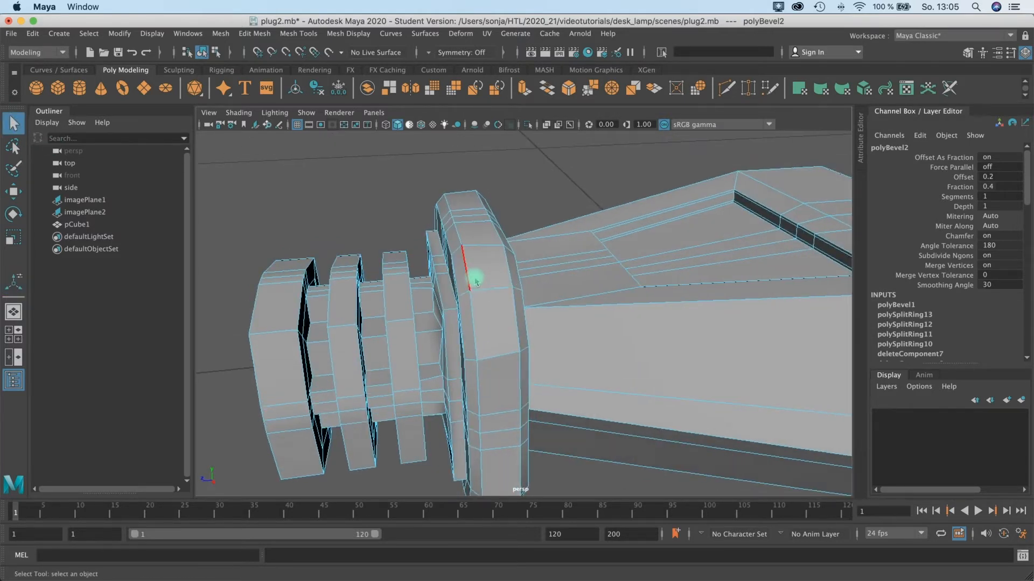
key(3)
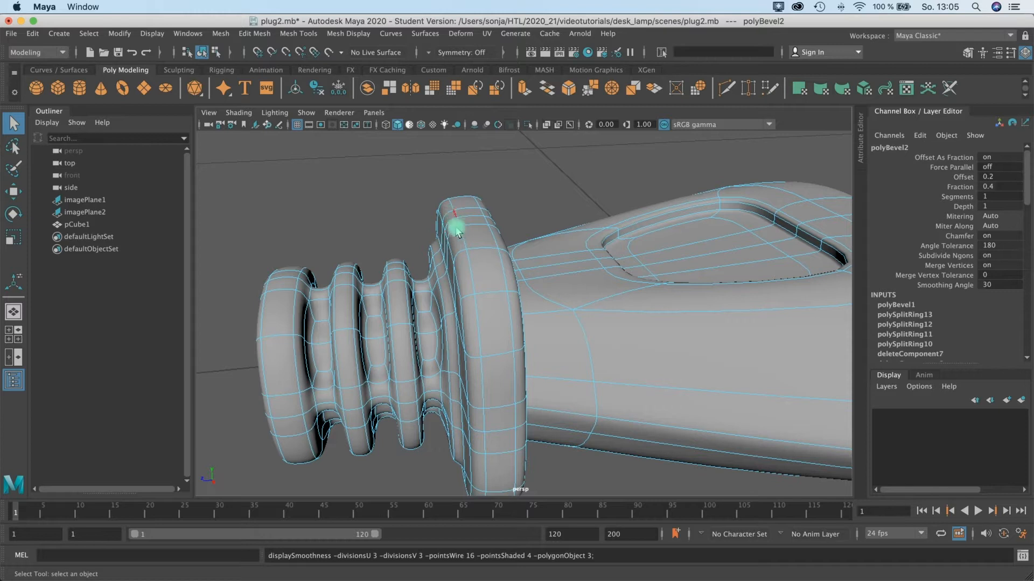
Turn off the smooth preview and select the front and back rim edge loops of the three ribs.
alt+drag(470, 246, 500, 212)
alt+middle_drag(500, 211, 510, 221)
alt+drag(510, 221, 484, 240)
key(1)
right_drag(485, 240, 485, 211)
click(475, 255)
mouse_move(496, 265)
alt+mouse_down()
mouse_move(452, 270)
mouse_move(504, 256)
alt+mouse_up()
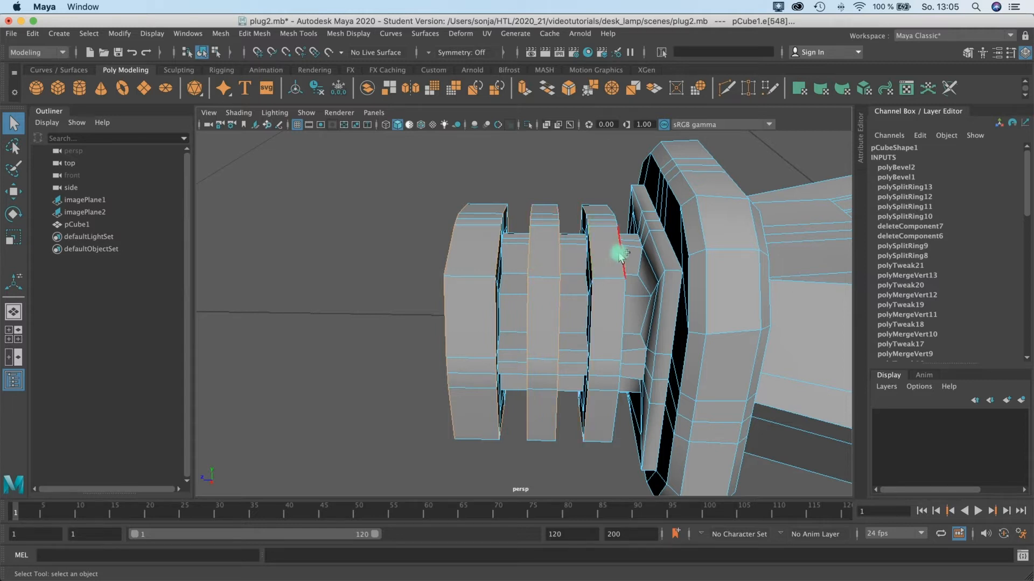
shift+double_click(661, 251)
alt+drag(583, 339, 619, 339)
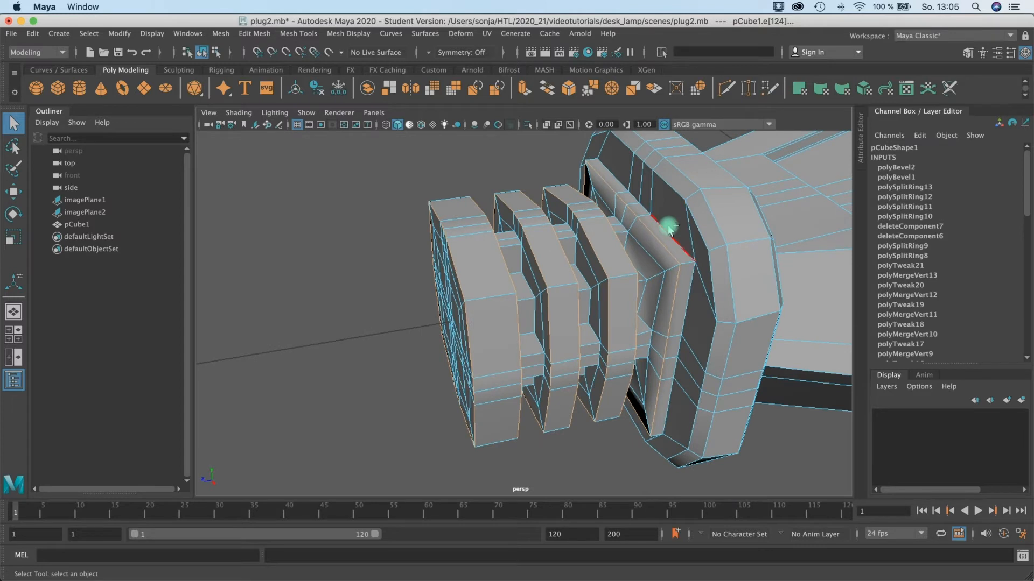
Add the outline edges on all sides of the thin plate between the ribs and the collar to the selection.
shift+double_click(668, 227)
shift+click(690, 305)
alt+drag(522, 269, 616, 258)
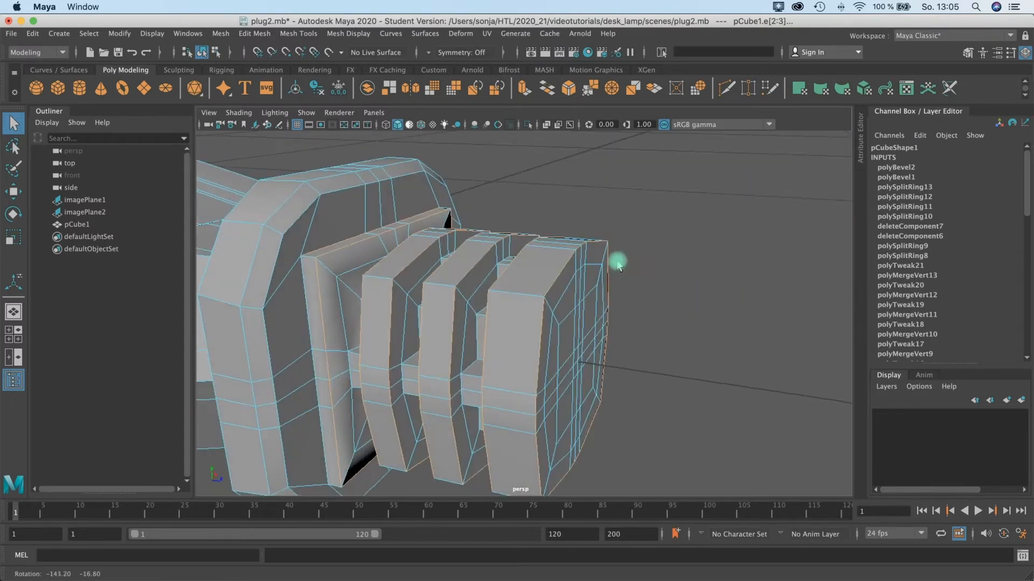
shift+double_click(301, 307)
alt+drag(322, 283, 293, 240)
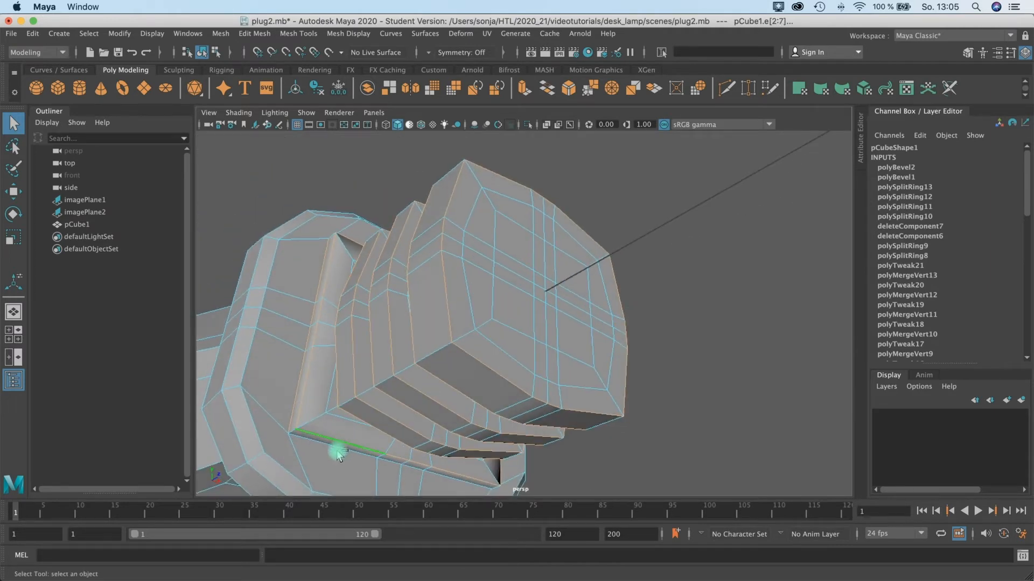
alt+middle_drag(419, 410, 399, 318)
alt+drag(300, 294, 280, 318)
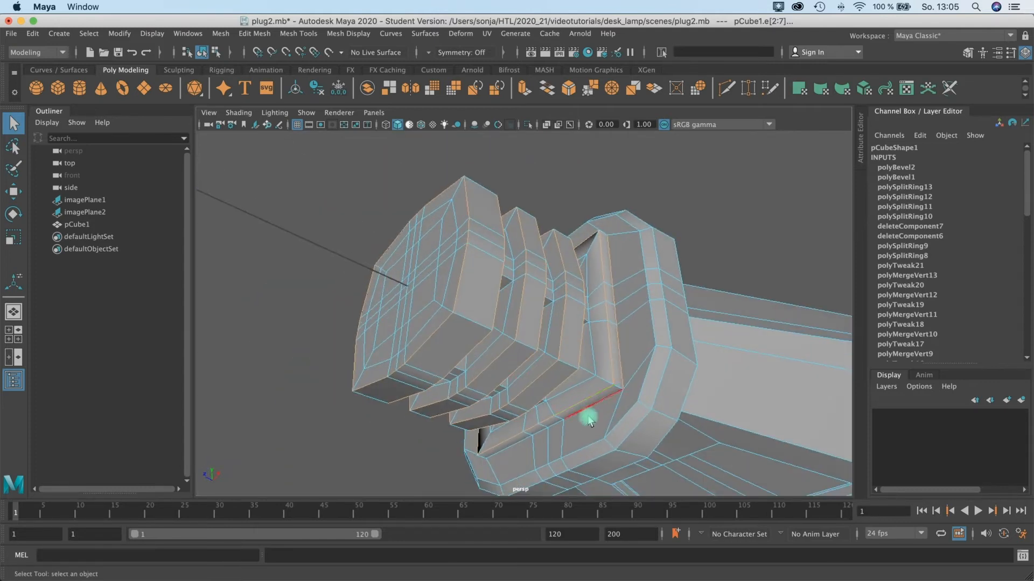
shift+double_click(591, 415)
alt+drag(621, 346, 623, 293)
alt+middle_drag(623, 293, 580, 353)
mouse_move(580, 355)
alt+mouse_down()
mouse_move(577, 341)
mouse_move(592, 339)
alt+mouse_up()
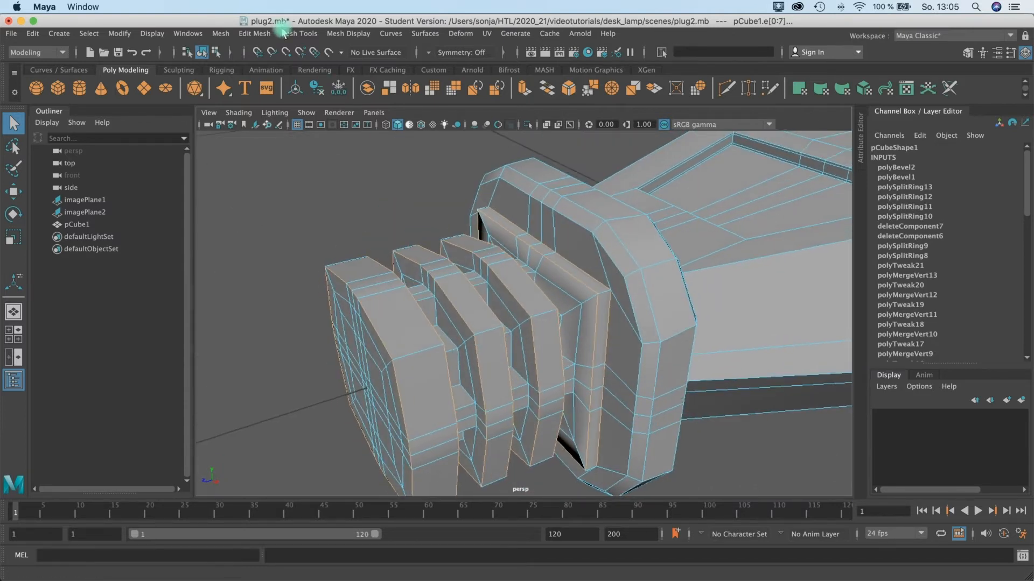
Bevel the selected rib and plate edges with the default settings and show the plug in smooth mesh preview.
click(257, 36)
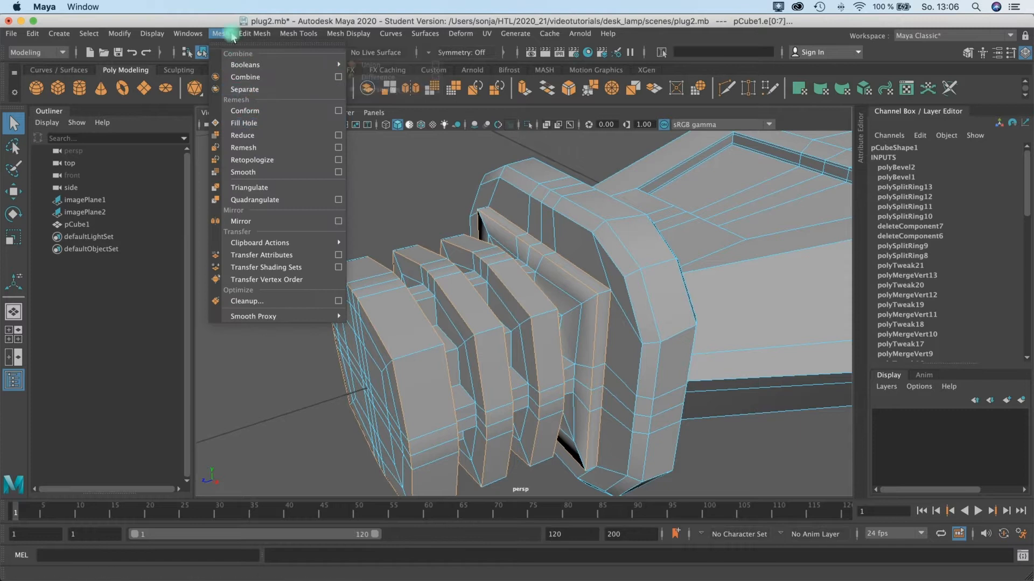
click(301, 77)
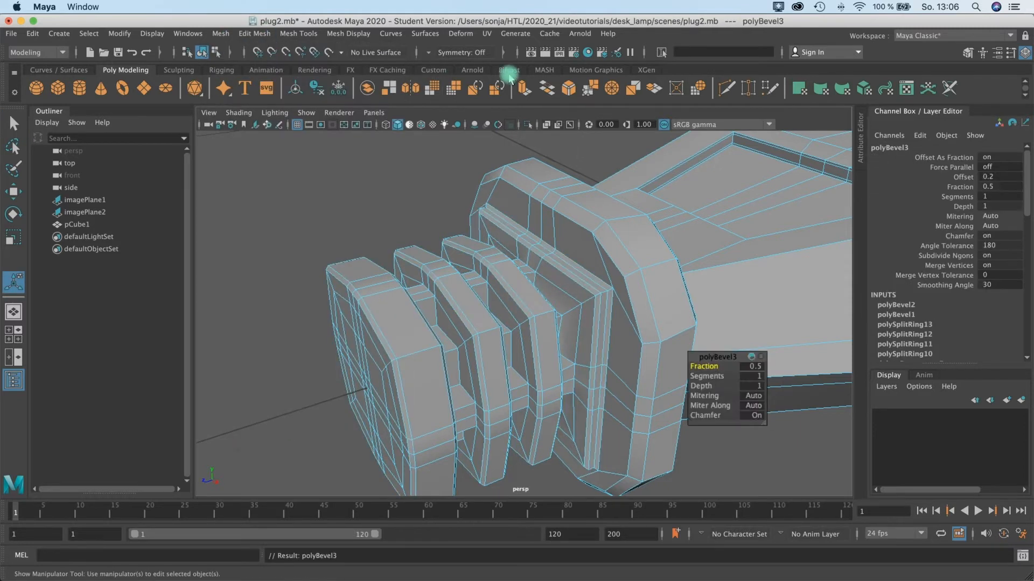
alt+drag(605, 240, 653, 294)
key(3)
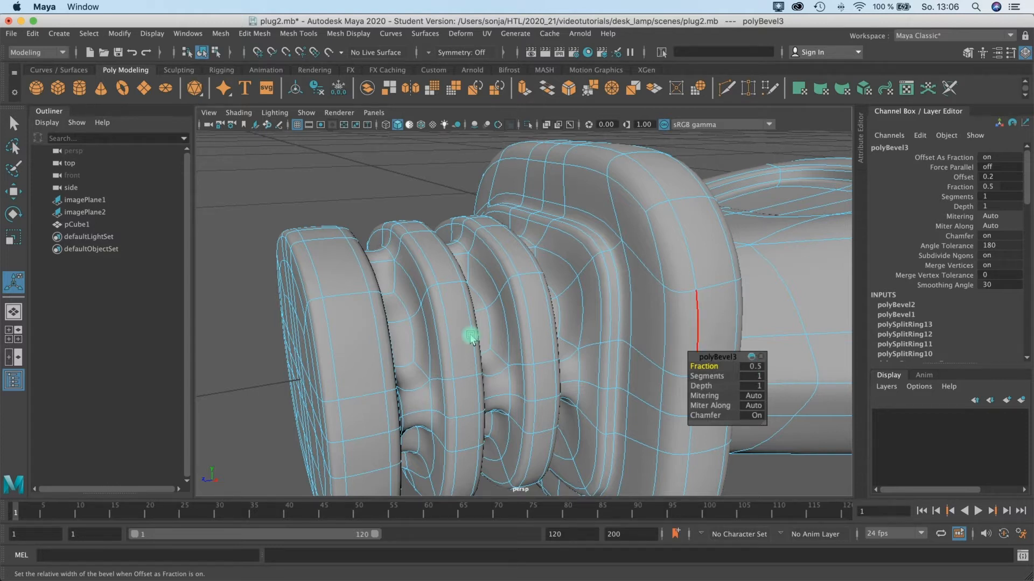
Compare the beveled ribs and plate with and without smoothing from several angles, looking at their corners.
key(1)
alt+drag(653, 179, 569, 206)
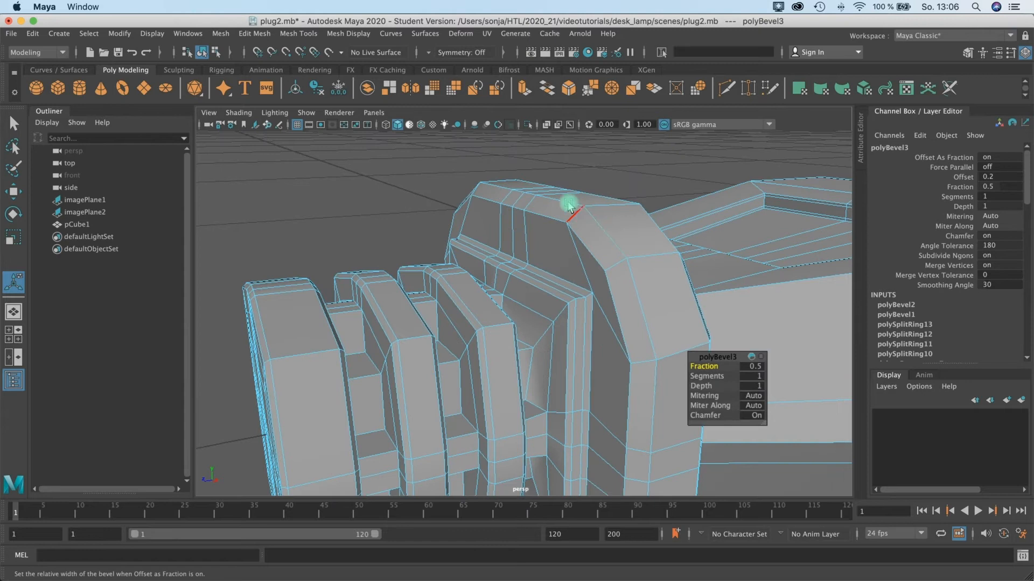
alt+drag(560, 293, 568, 309)
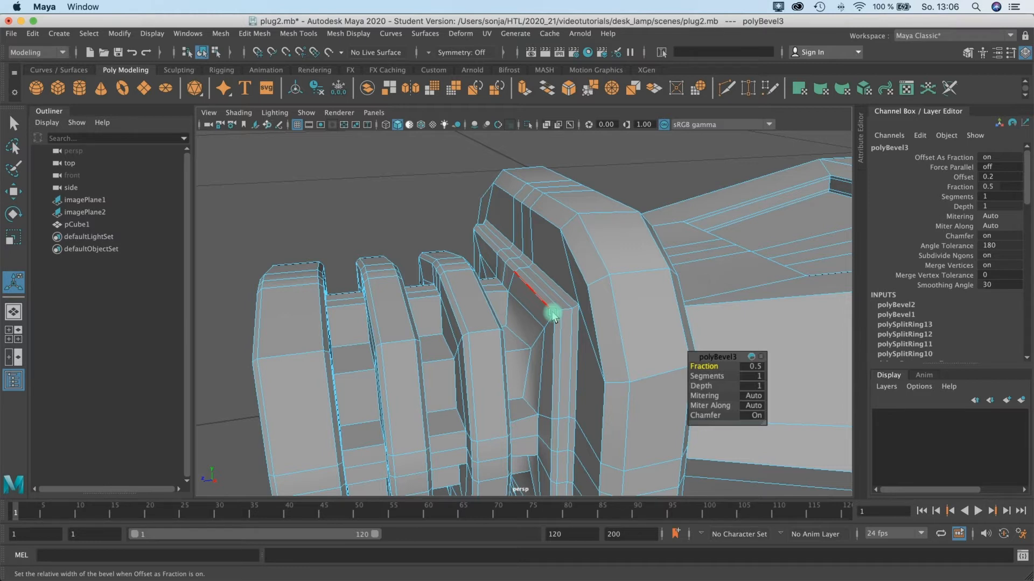
alt+drag(504, 256, 588, 221)
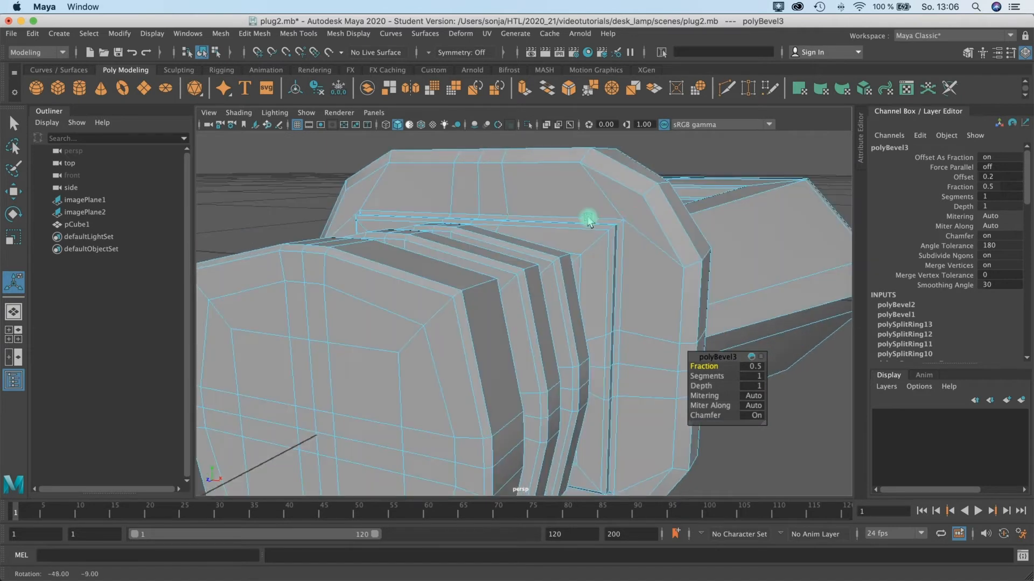
key(3)
alt+right_drag(487, 296, 535, 304)
key(1)
alt+drag(535, 304, 150, 92)
Select the corner edges running across the ribs, the end face and the thin plate on every side.
click(13, 123)
click(402, 293)
alt+drag(394, 289, 358, 283)
click(309, 263)
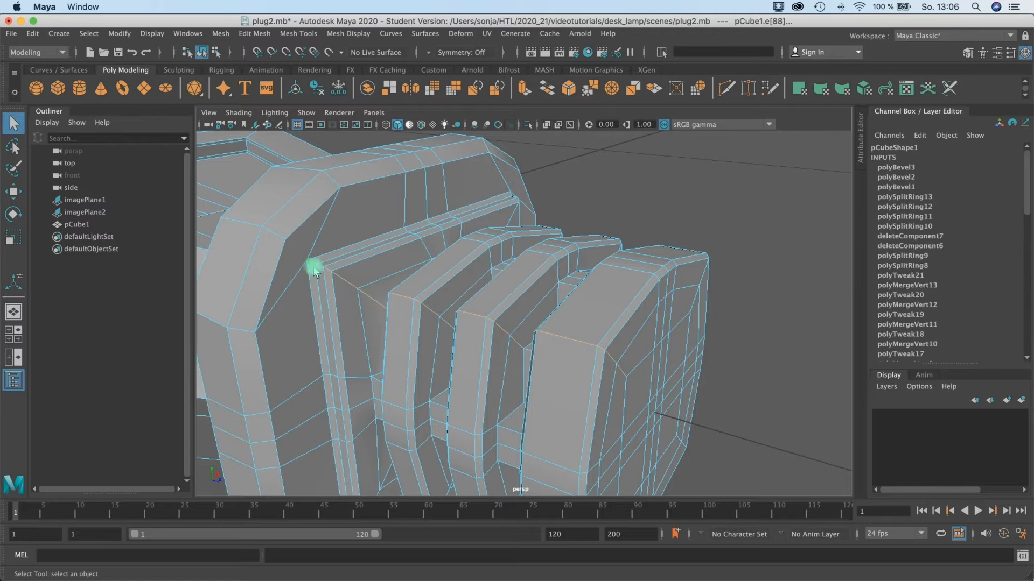
alt+drag(551, 339, 476, 324)
shift+double_click(470, 438)
alt+drag(410, 414, 490, 395)
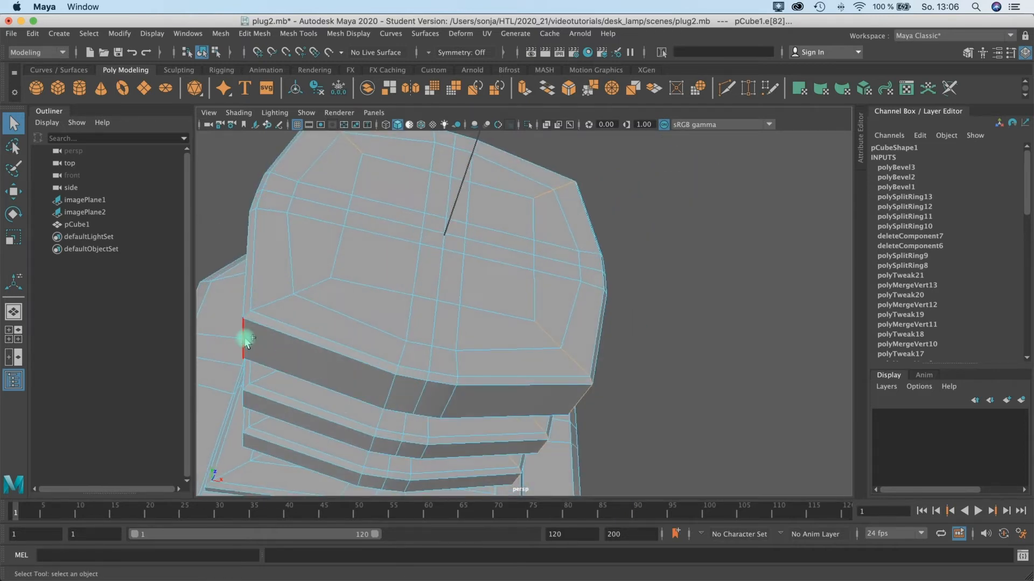
alt+drag(441, 334, 243, 21)
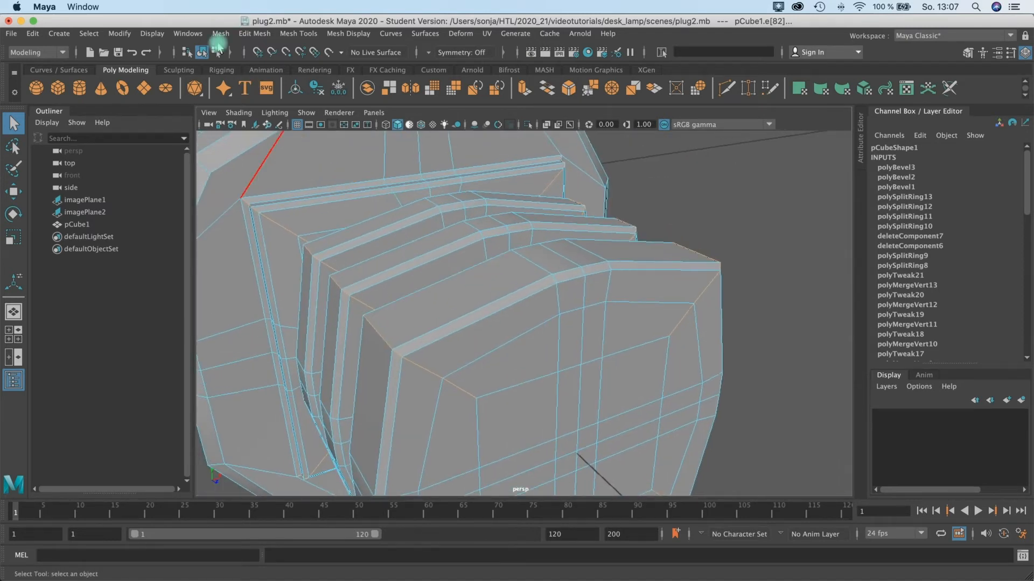
Bevel the selected corner edges with a fraction of 0.3.
click(220, 34)
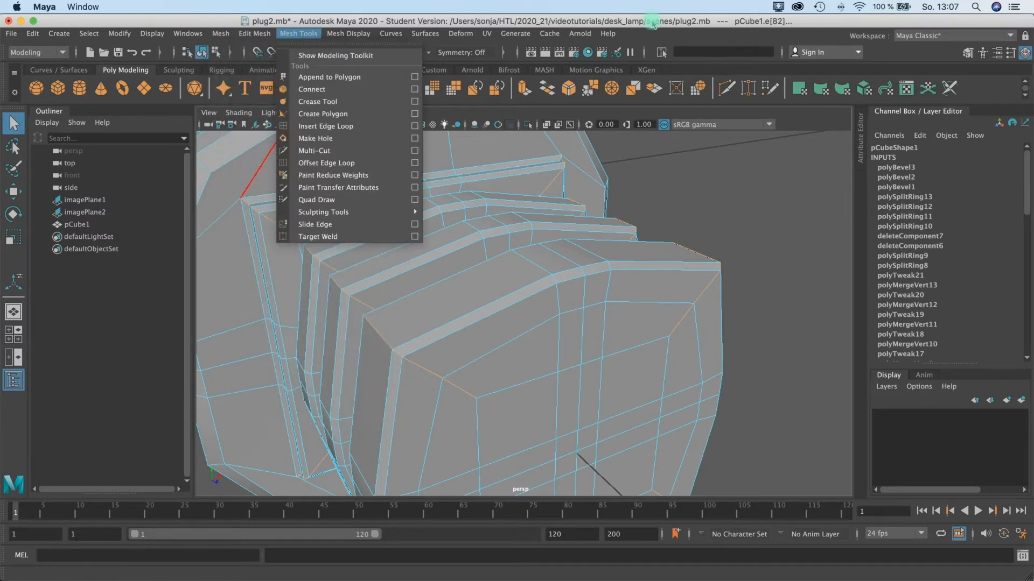
click(569, 92)
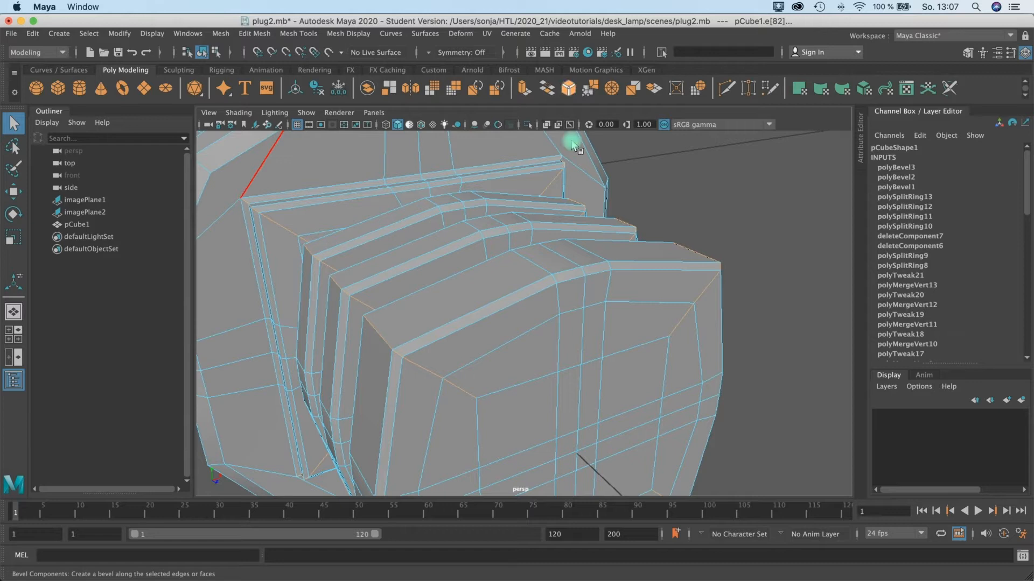
alt+middle_drag(402, 337, 415, 274)
alt+drag(416, 274, 353, 192)
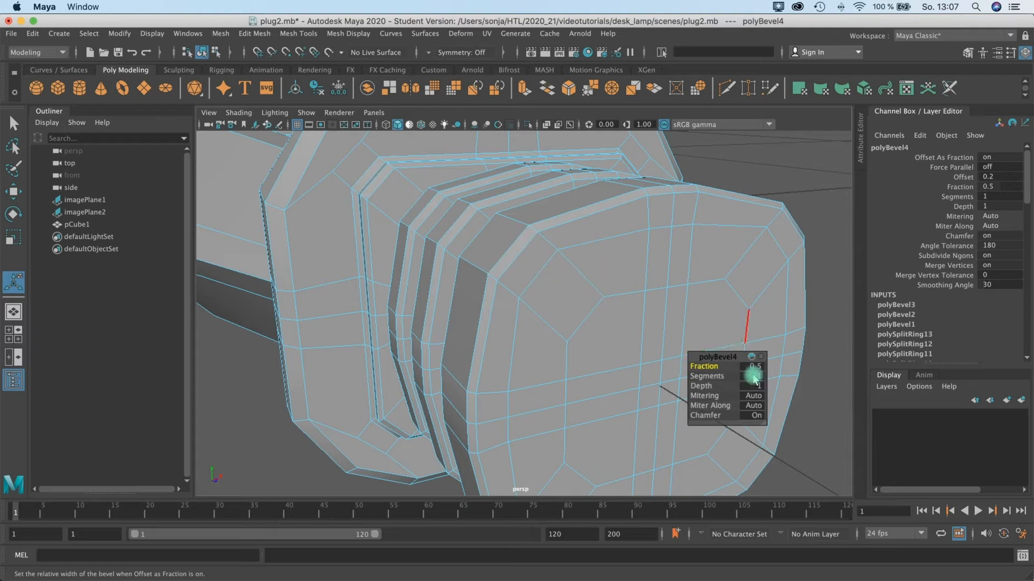
click(753, 366)
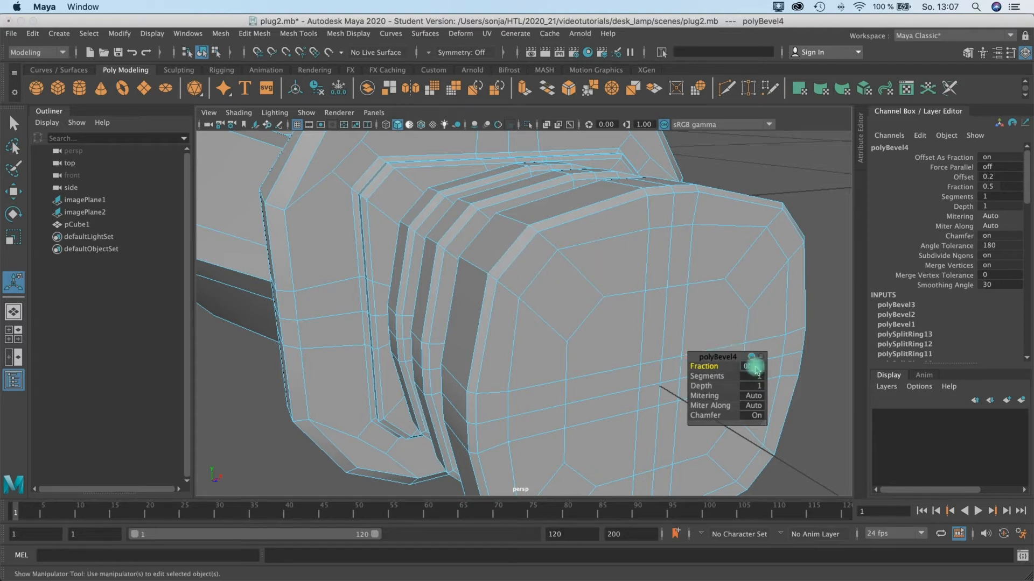
text(0.3)
key(Return)
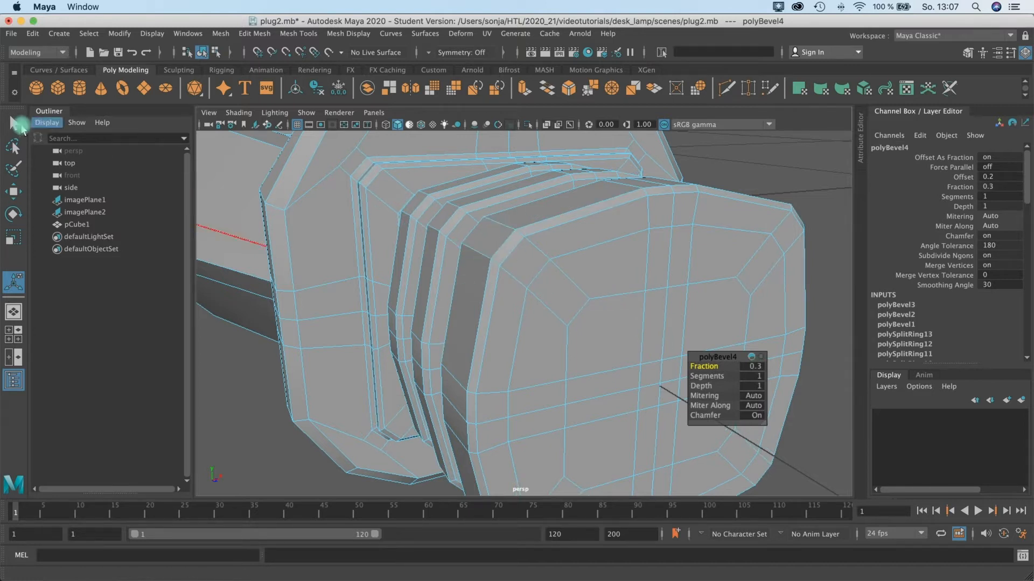
Examine the beveled corners of the ribs in smooth mesh preview and object mode from all around.
click(13, 124)
key(3)
alt+right_drag(452, 314, 383, 318)
alt+drag(383, 318, 438, 294)
right_drag(492, 270, 526, 249)
alt+drag(441, 269, 498, 269)
click(420, 236)
alt+drag(491, 329, 307, 363)
scroll(453, 350, up, 4)
Try to insert two supporting edge loops running lengthwise along the core between the ribs.
click(476, 338)
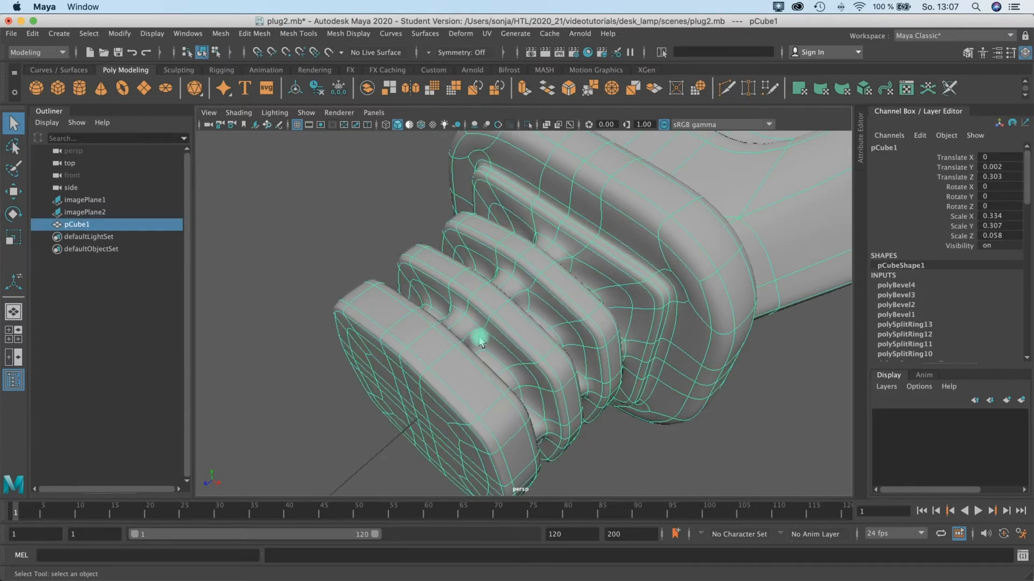
key(1)
alt+drag(476, 338, 406, 300)
alt+right_drag(406, 300, 517, 270)
alt+drag(517, 269, 495, 229)
right_drag(491, 223, 491, 194)
alt+drag(496, 246, 522, 276)
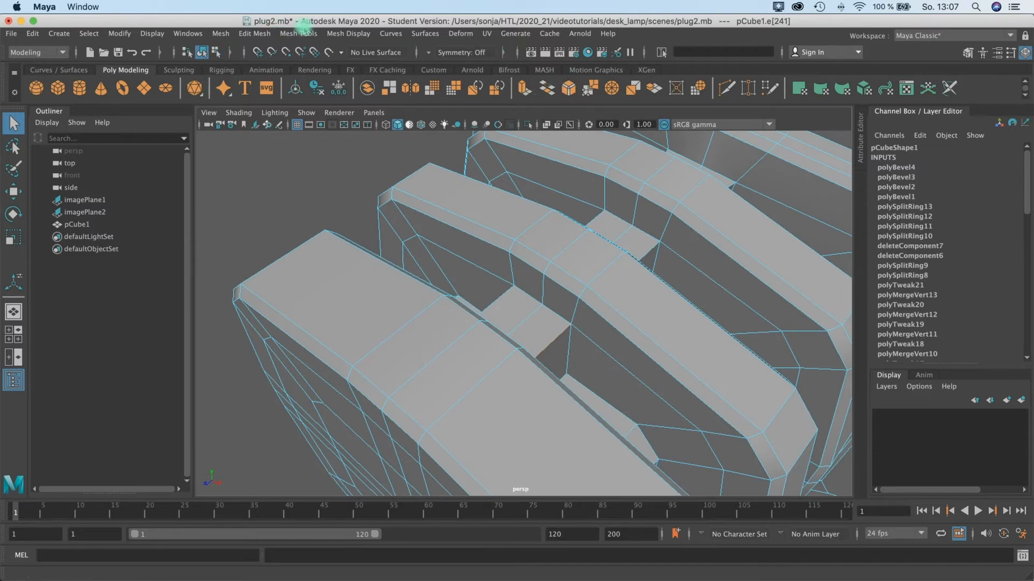
click(298, 33)
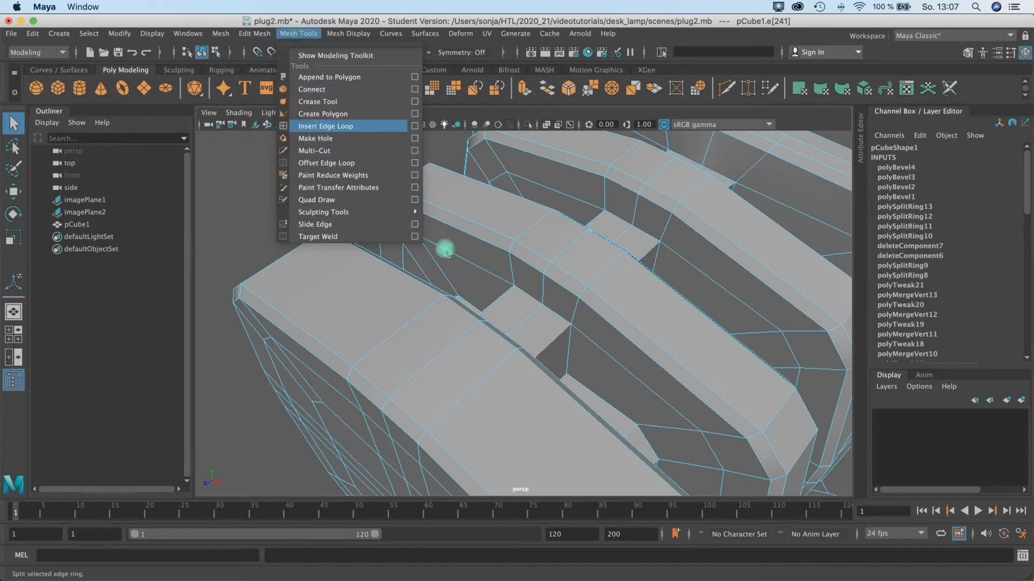
click(515, 288)
drag(529, 302, 141, 203)
Examine the ribs and grooves in smooth mesh preview to judge how the inserted edge loops affect their shape.
key(3)
key(q)
right_drag(269, 161, 302, 144)
click(311, 192)
scroll(437, 287, down, 5)
alt+drag(447, 271, 477, 260)
alt+right_drag(478, 261, 605, 236)
alt+drag(604, 236, 549, 233)
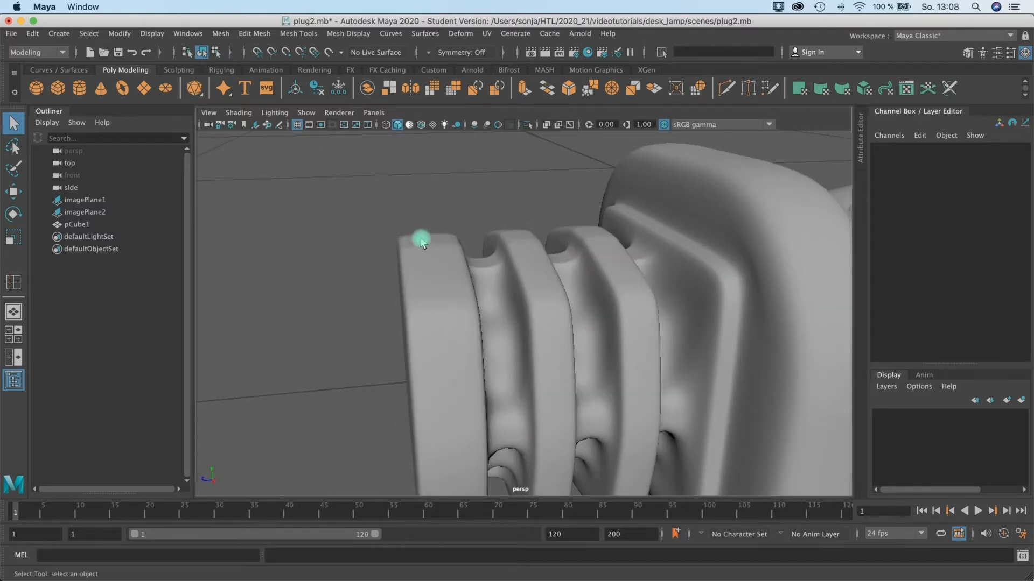
alt+drag(437, 279, 480, 289)
click(526, 274)
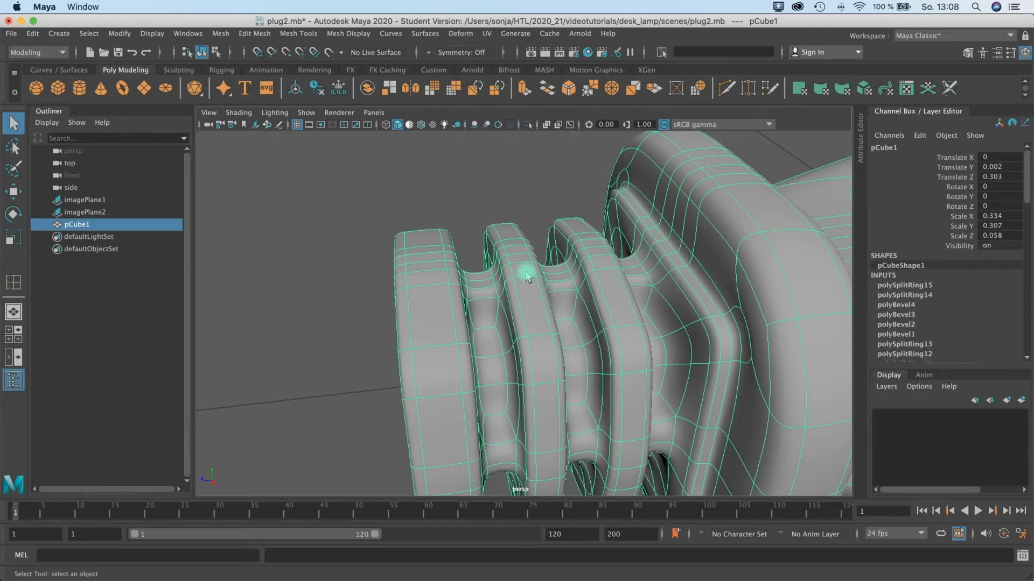
Undo the two inserted edge loops and turn off the smooth preview.
key(ctrl+z)
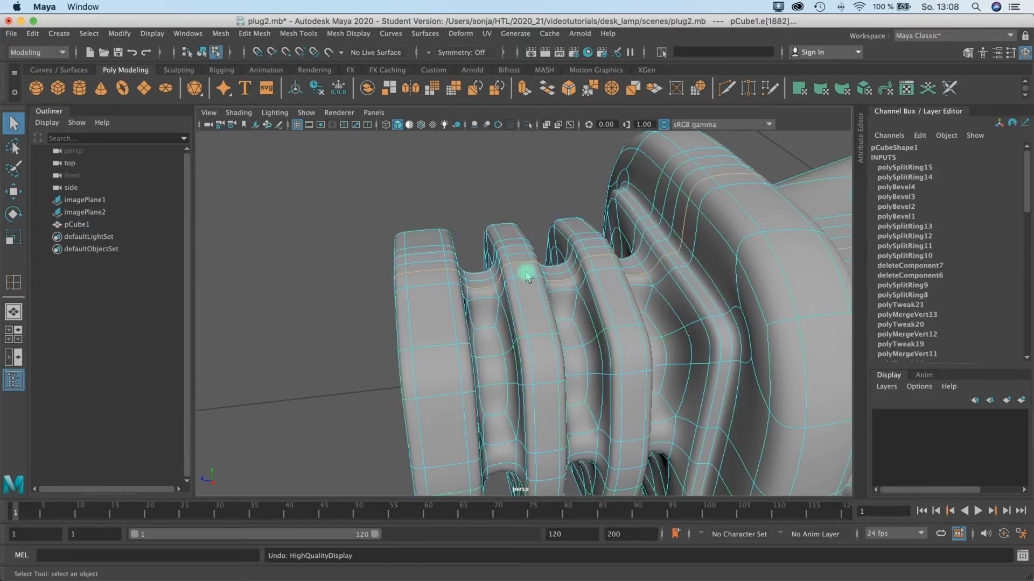
key(ctrl+z)
key(ctrl+z)
key(ctrl+z)
alt+drag(501, 251, 482, 285)
scroll(473, 284, up, 5)
scroll(444, 259, down, 5)
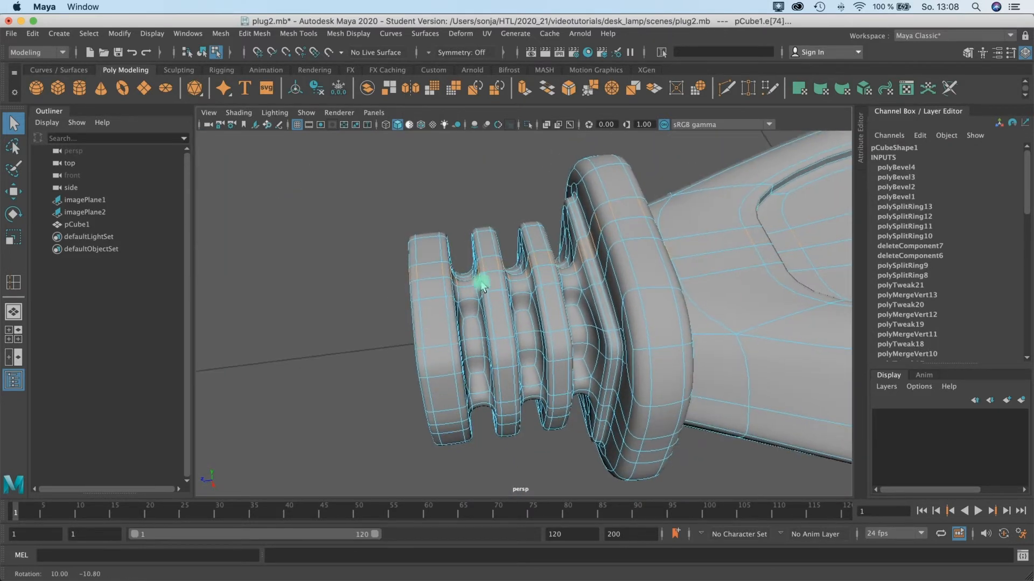
key(1)
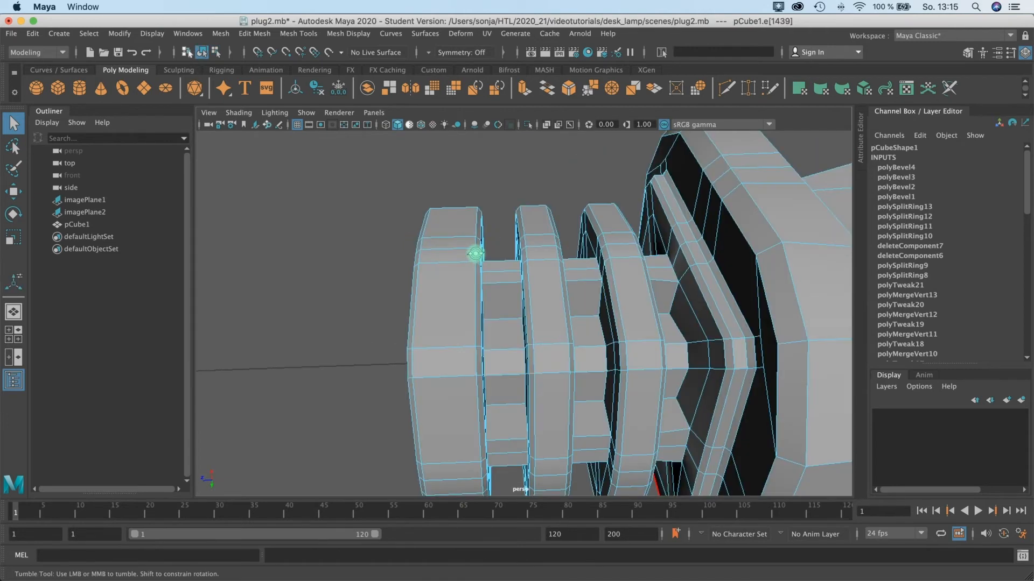
alt+drag(476, 254, 517, 276)
alt+right_drag(516, 275, 484, 267)
click(479, 247)
shift+click(480, 312)
mouse_move(542, 316)
mouse_down()
mouse_move(531, 293)
mouse_move(552, 299)
mouse_up()
shift+click(527, 291)
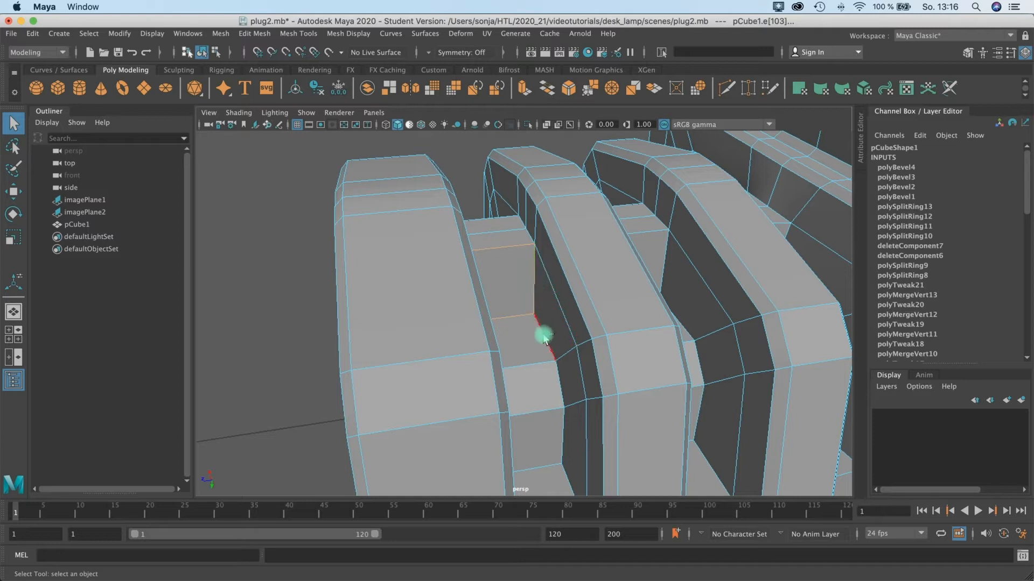
Select the core faces in all three grooves between the ribs and the collar, all around the model, using the top view.
alt+drag(520, 405, 487, 233)
right_drag(484, 234, 483, 258)
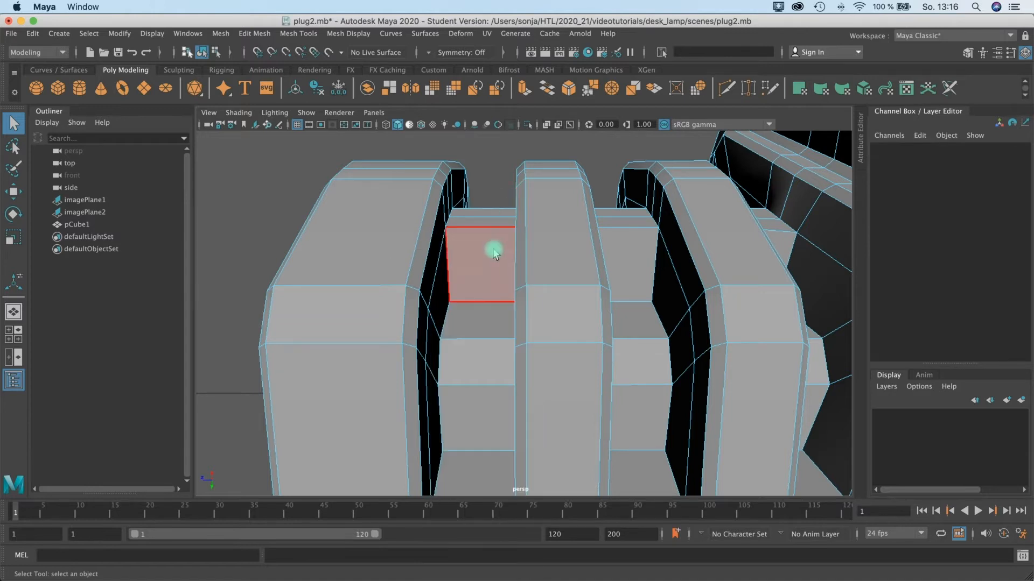
key(space)
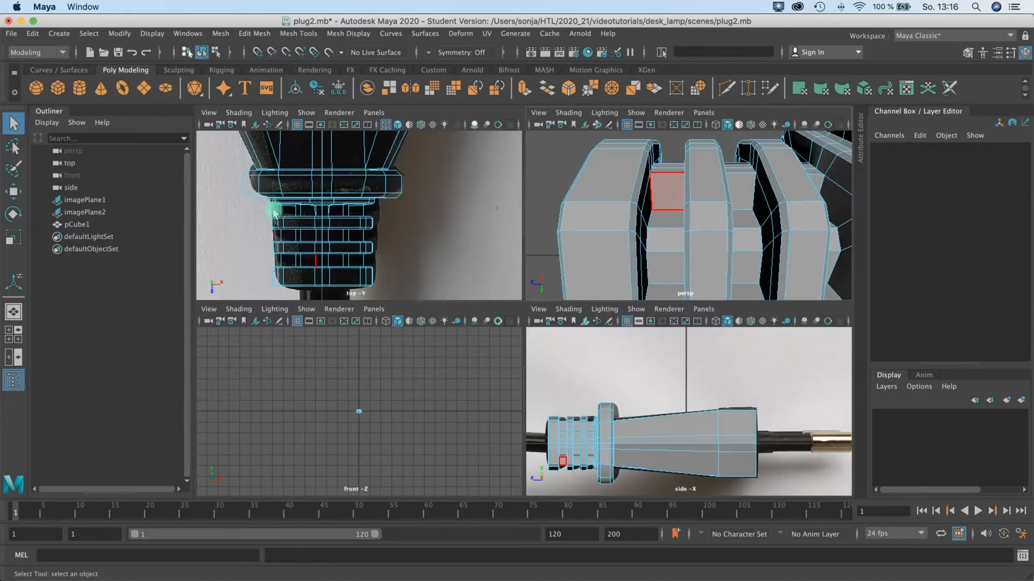
drag(272, 213, 379, 216)
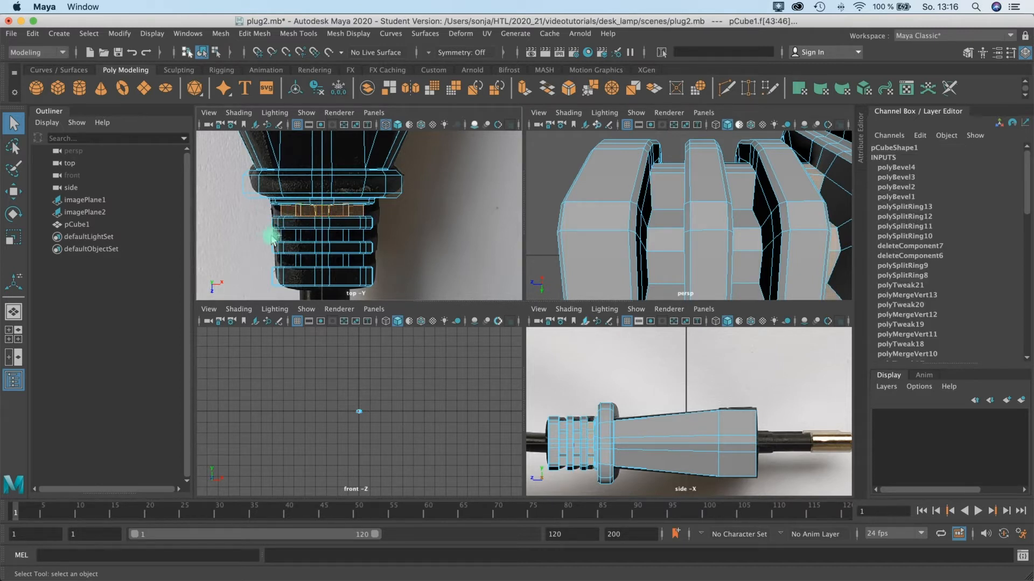
shift+drag(318, 237, 377, 228)
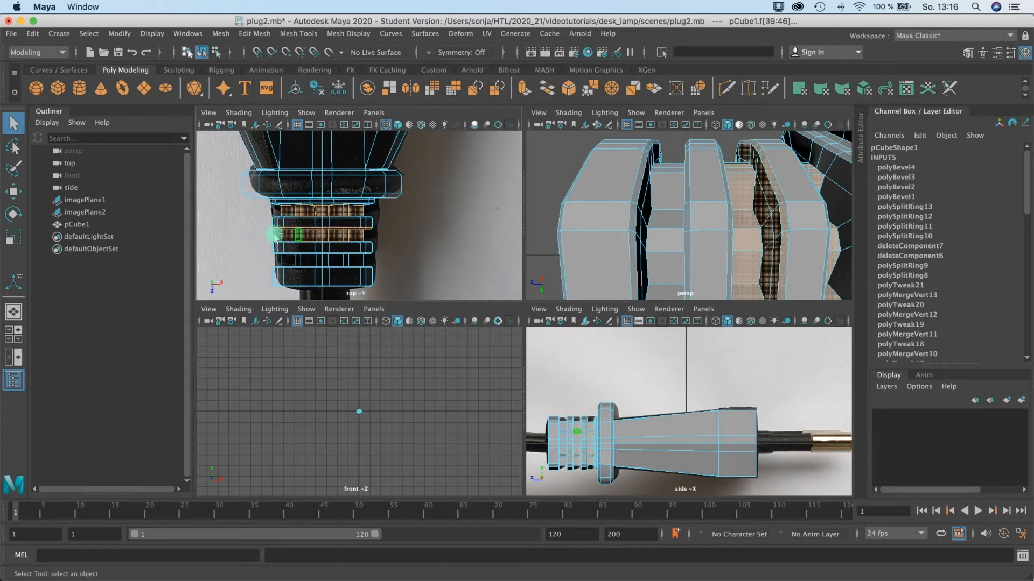
click(285, 218)
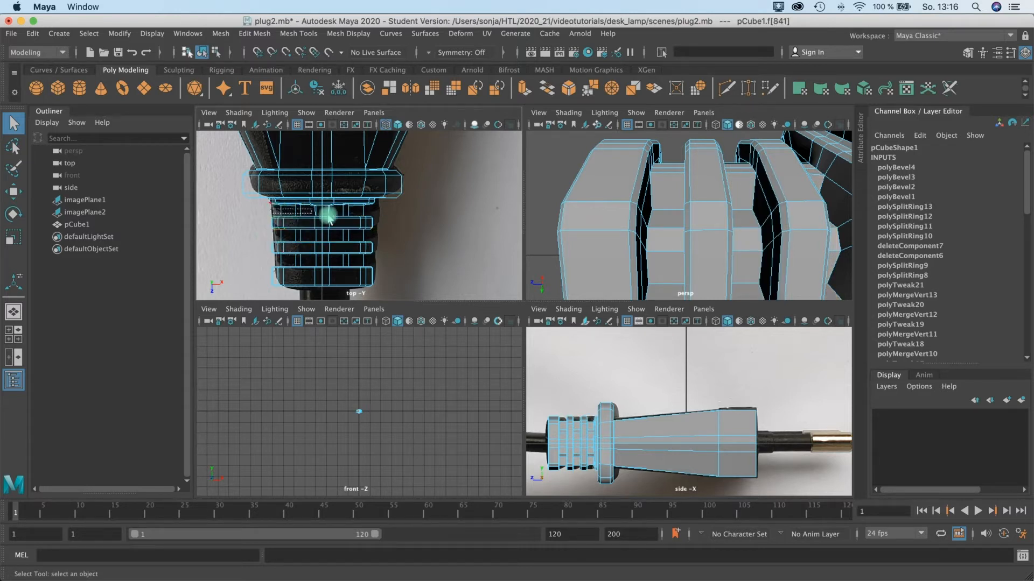
drag(371, 211, 375, 214)
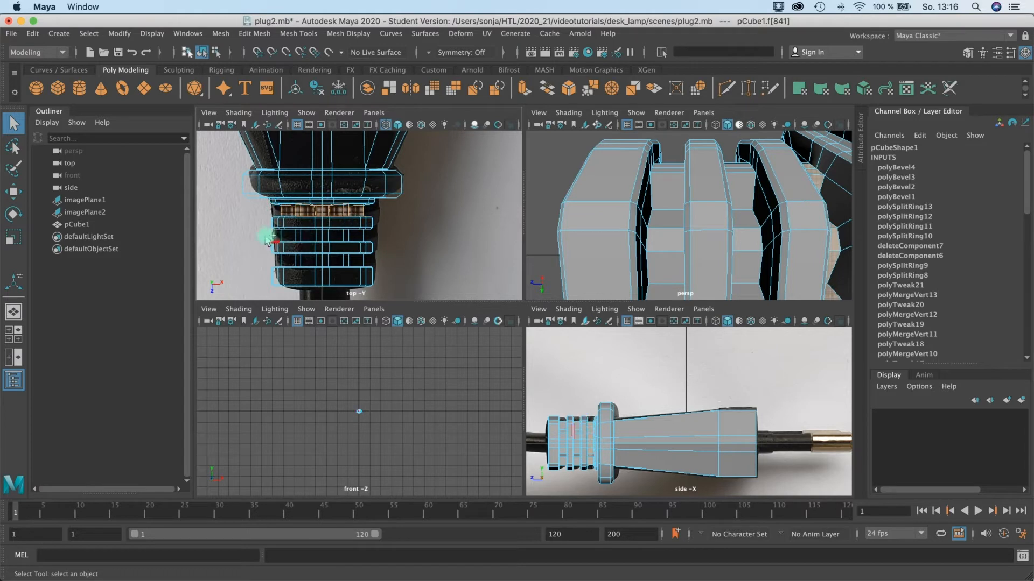
drag(268, 241, 278, 238)
shift+drag(346, 237, 377, 236)
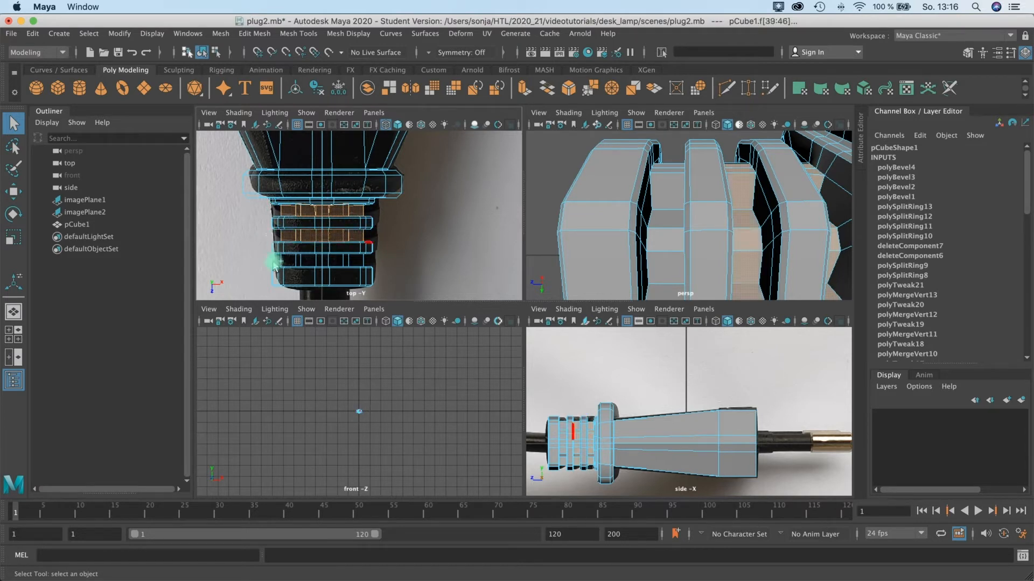
drag(270, 262, 389, 262)
alt+drag(710, 224, 630, 237)
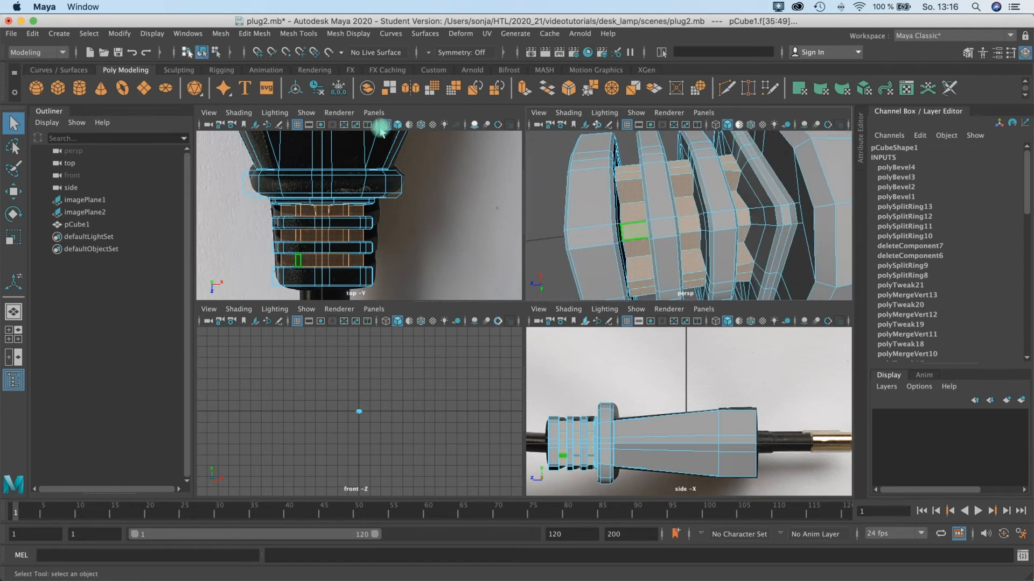
Convert the selected groove faces to an edge selection and enlarge the perspective view around the ribs.
click(323, 198)
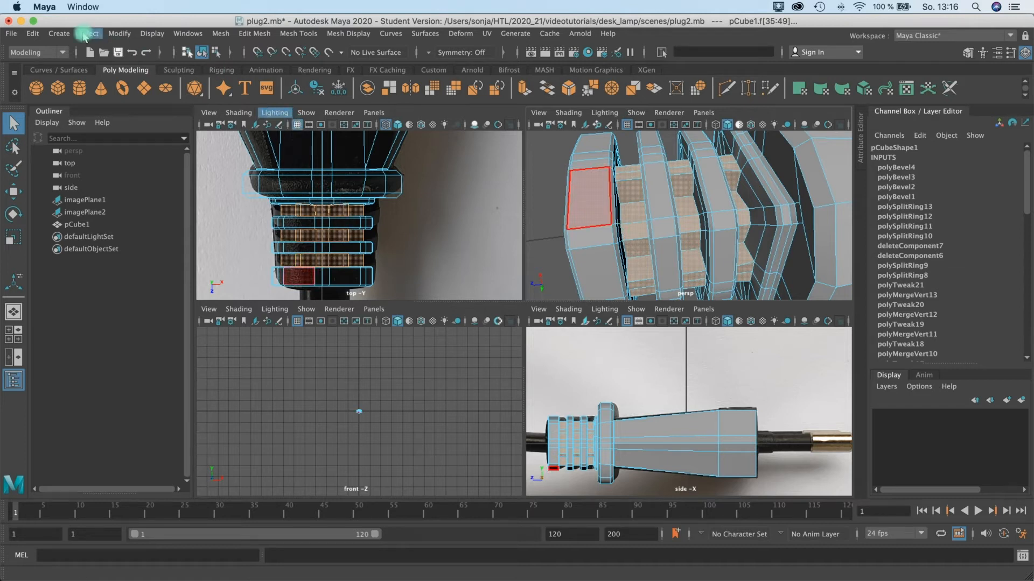
click(634, 229)
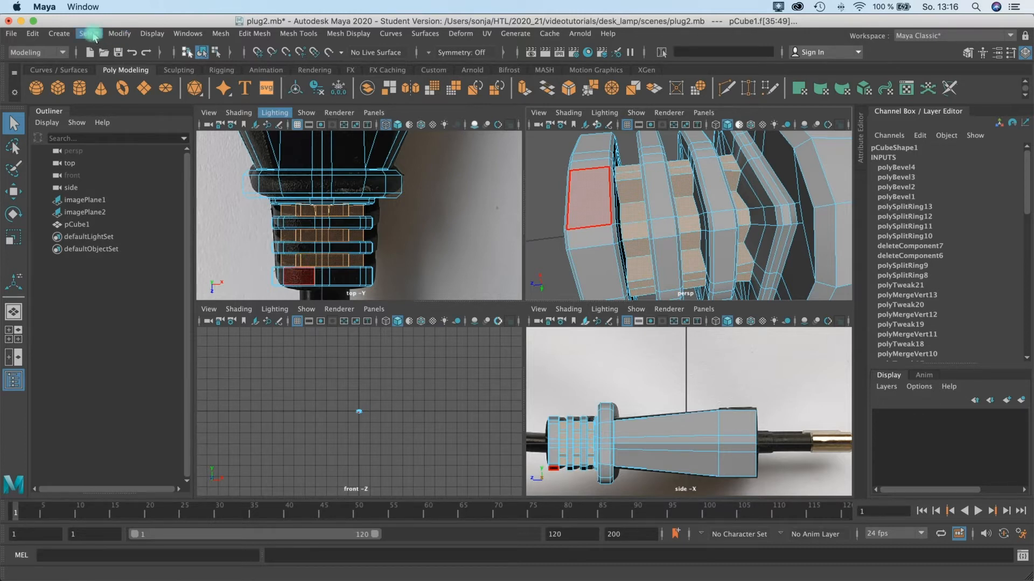
click(89, 34)
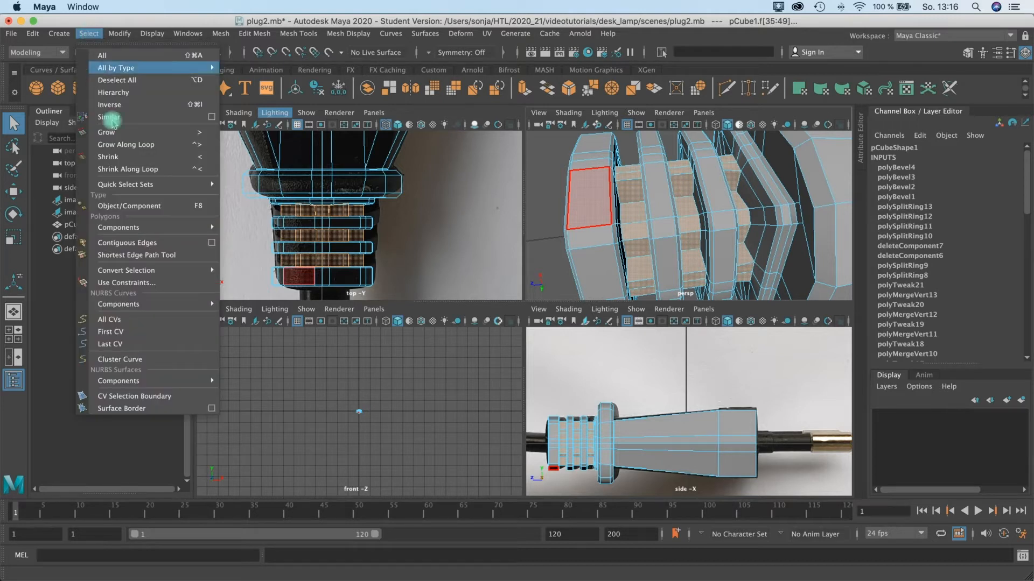
mouse_move(160, 274)
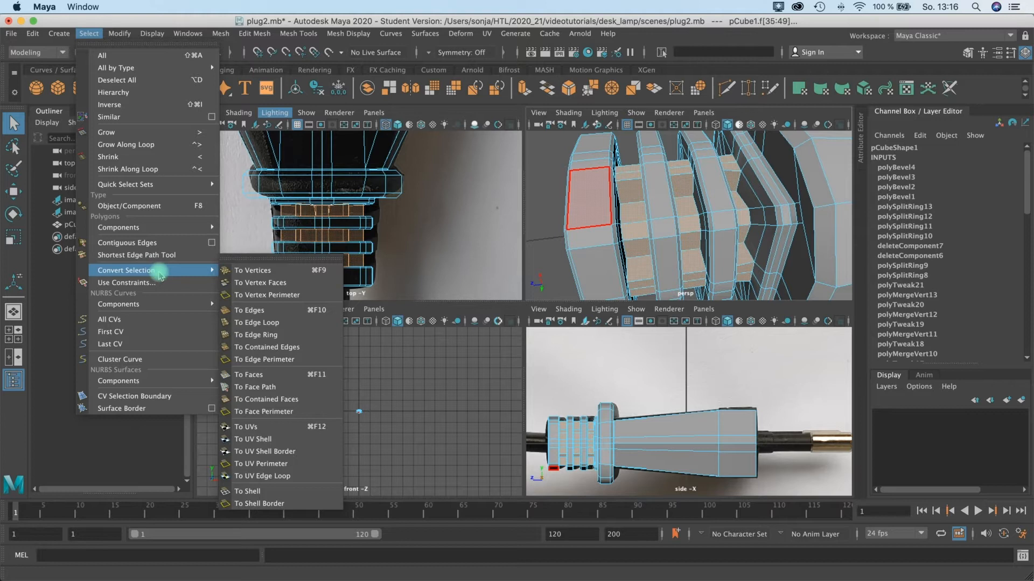
click(250, 312)
key(space)
mouse_move(429, 286)
alt+mouse_down()
mouse_move(406, 258)
mouse_move(453, 273)
mouse_move(422, 328)
mouse_move(444, 304)
mouse_move(439, 296)
alt+mouse_up()
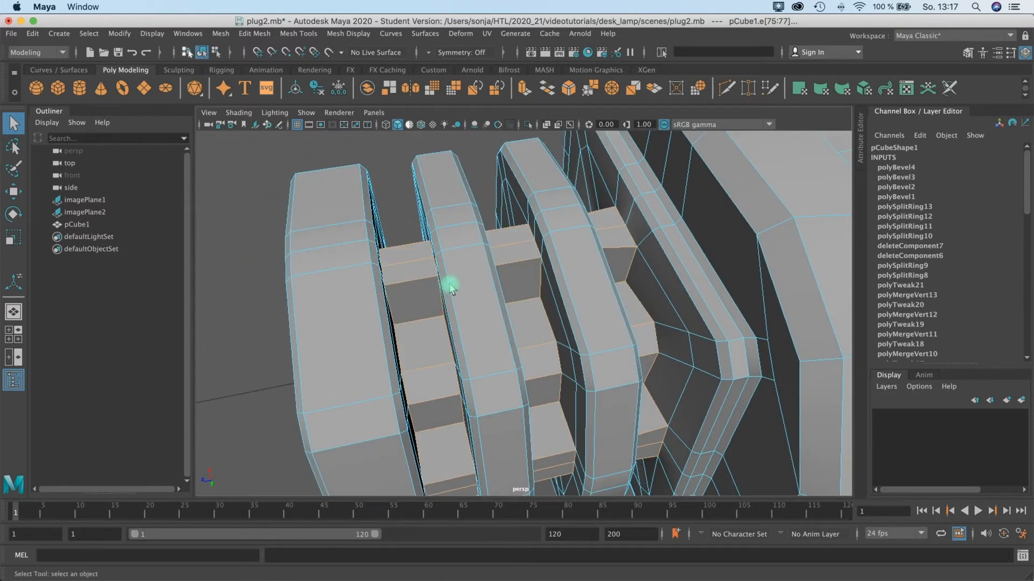
Deselect the lengthwise edges lying on flat core faces in the grooves all around, keeping the corner and border edges selected.
mouse_move(428, 329)
ctrl+mouse_down()
mouse_move(424, 305)
mouse_move(420, 339)
ctrl+mouse_up()
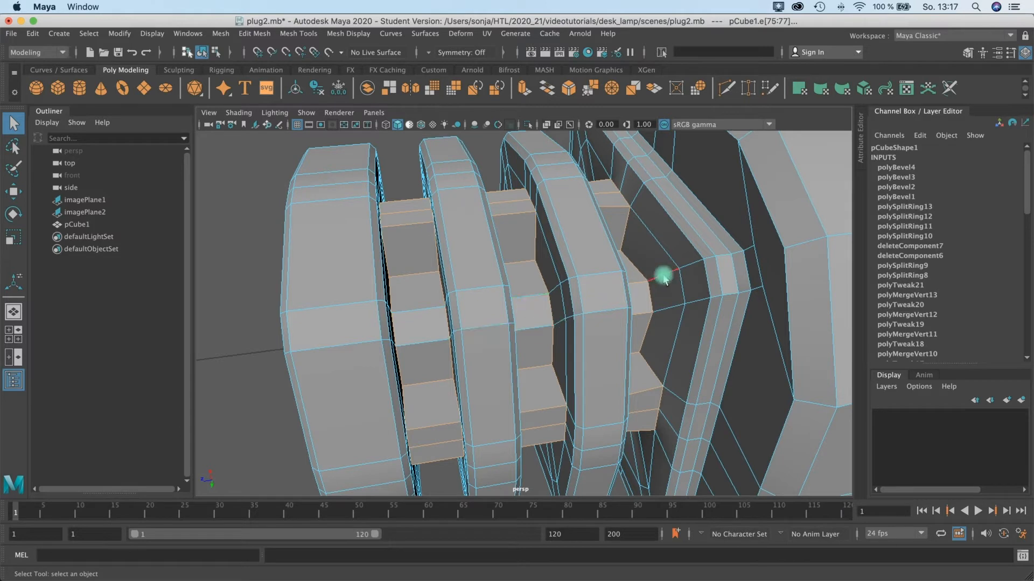
alt+drag(661, 267, 586, 289)
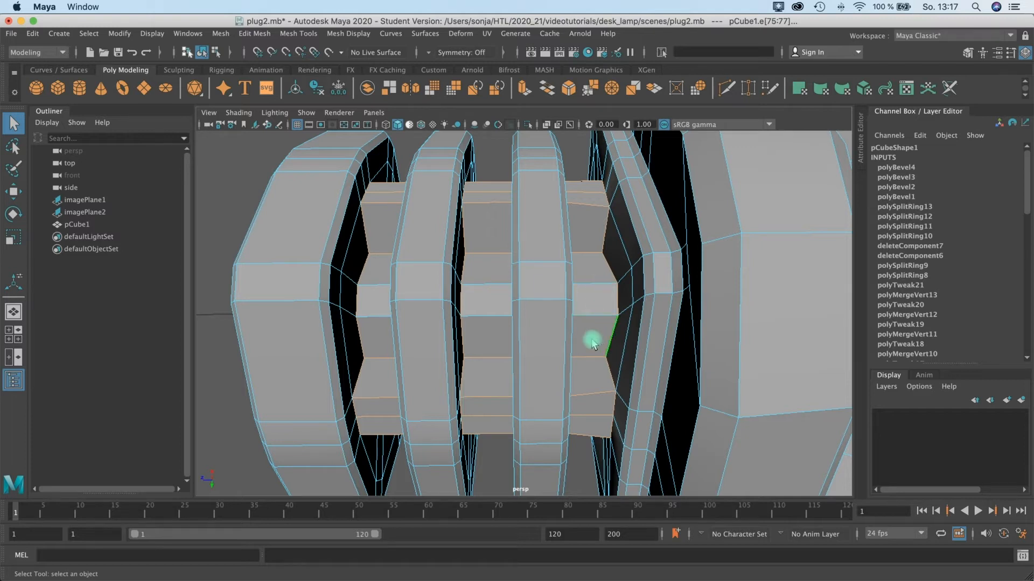
alt+drag(586, 346, 595, 262)
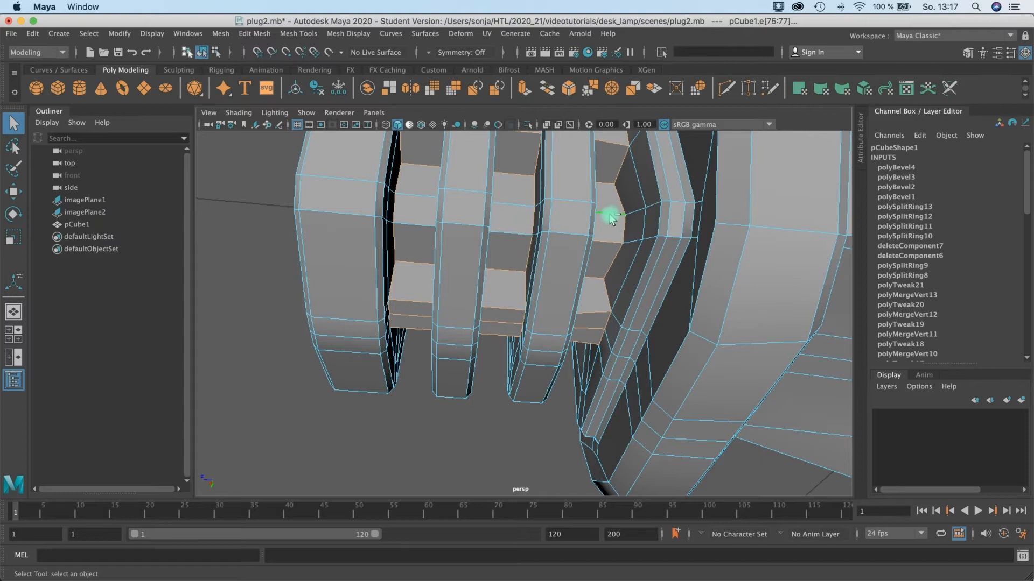
alt+drag(592, 290, 585, 189)
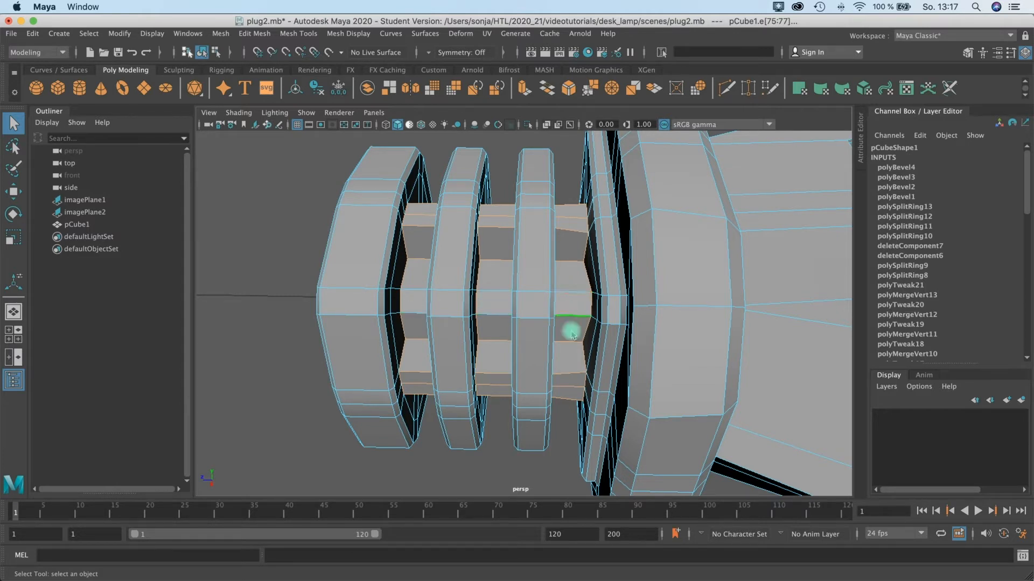
mouse_move(532, 296)
alt+mouse_down()
mouse_move(533, 272)
mouse_move(533, 287)
alt+mouse_up()
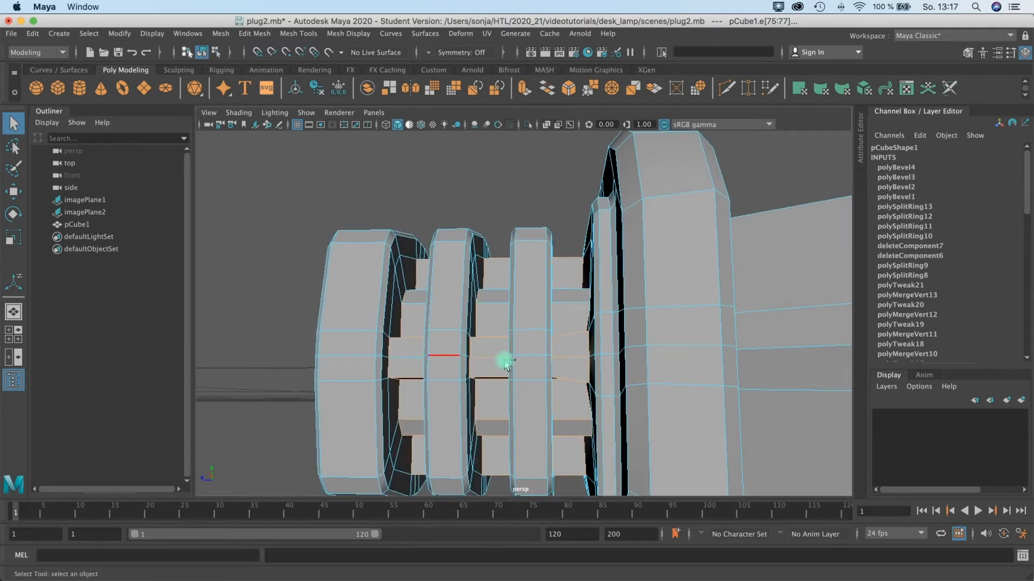
click(578, 388)
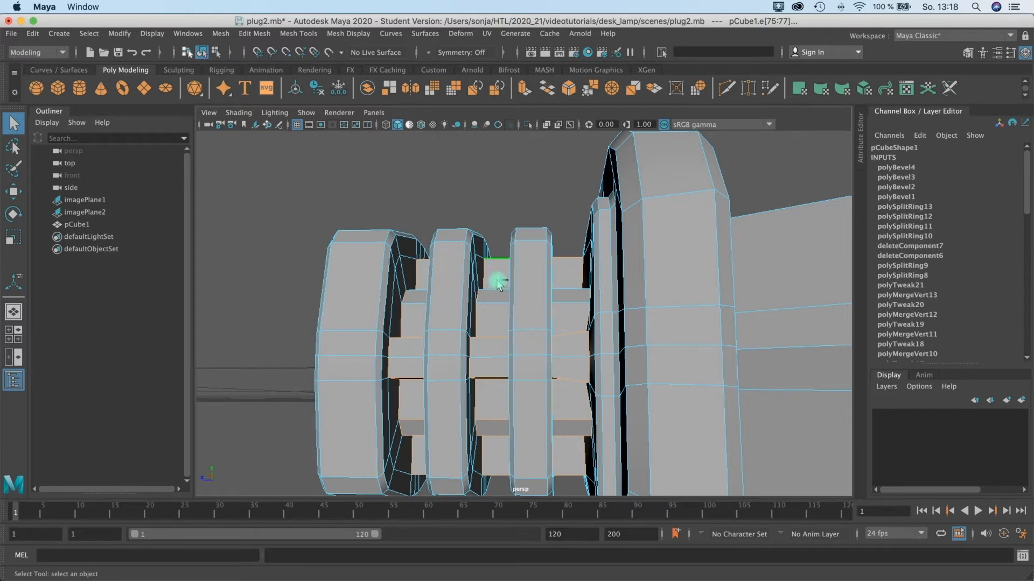
alt+drag(498, 278, 508, 388)
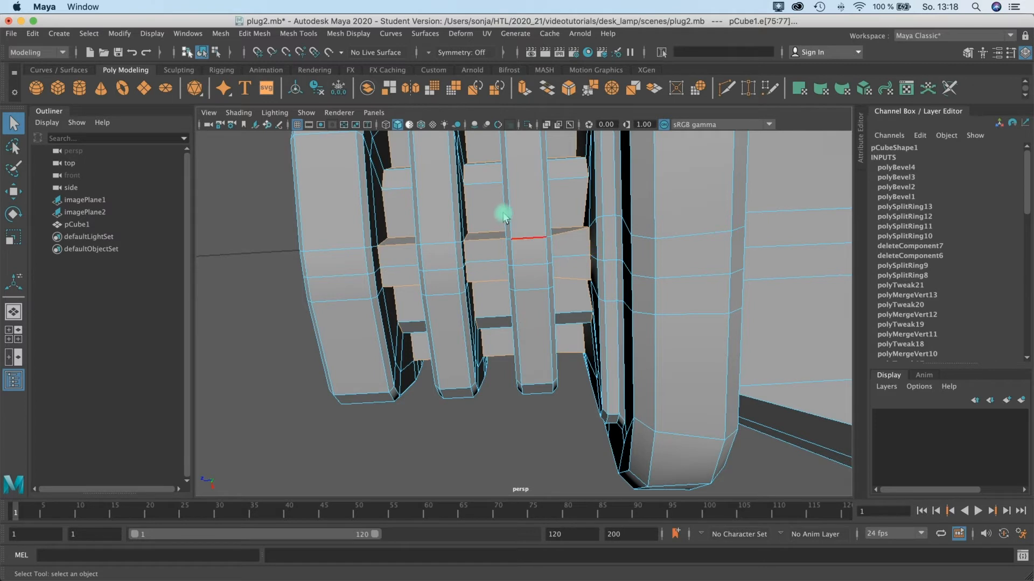
alt+drag(490, 221, 498, 293)
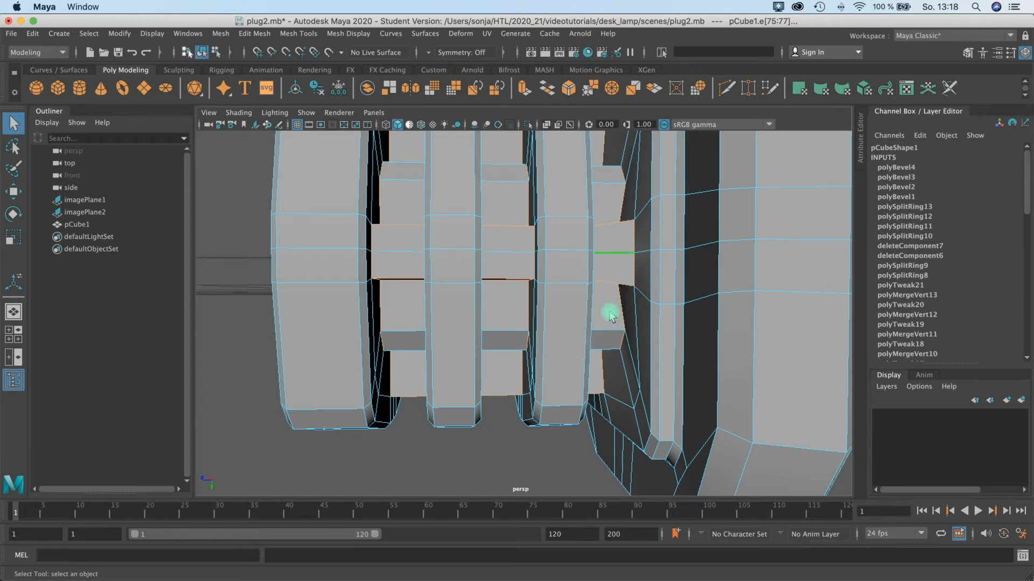
alt+drag(544, 275, 557, 348)
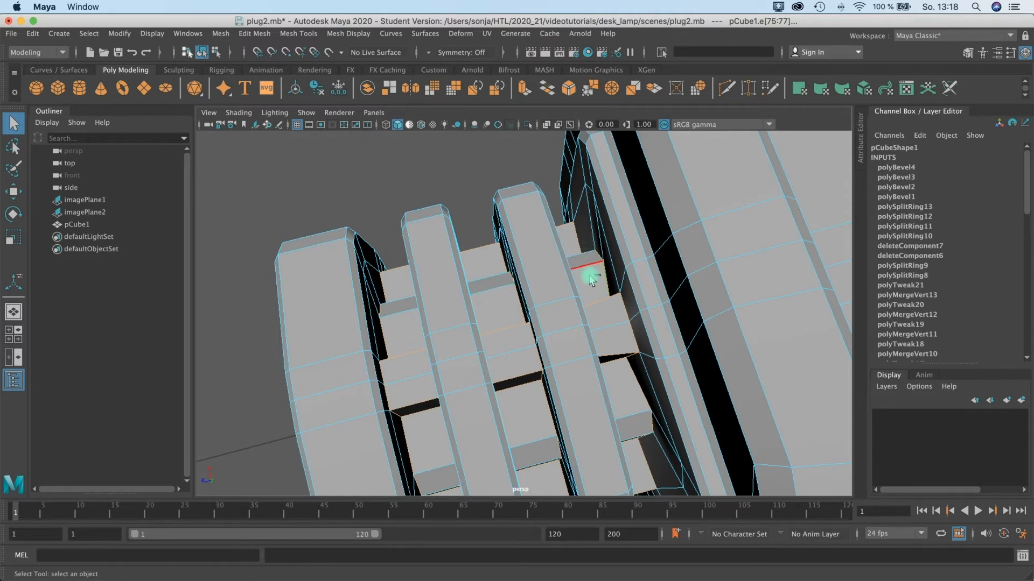
alt+drag(591, 279, 560, 392)
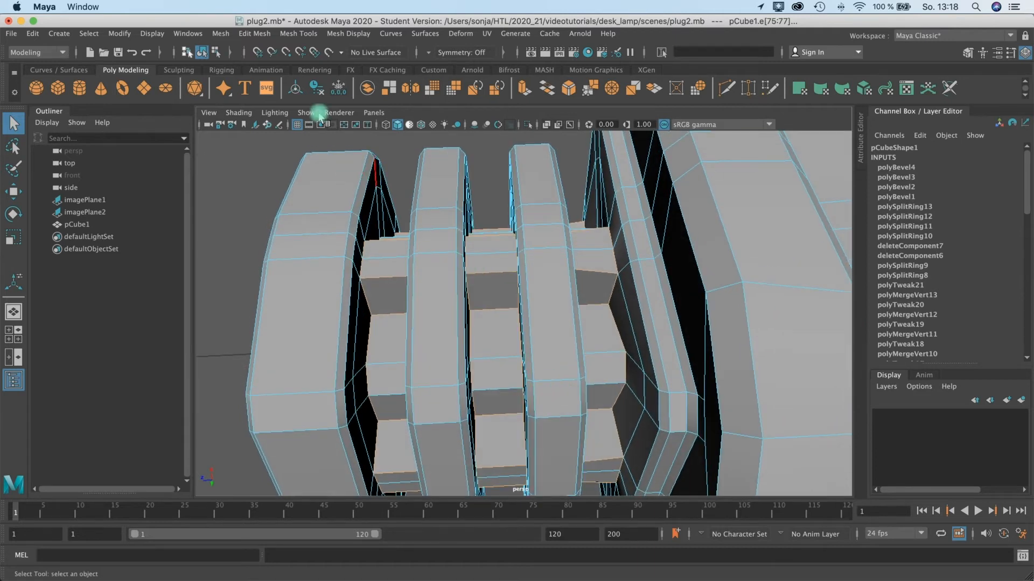
Bevel the selected core edges in the grooves with a fraction of 0.1.
click(220, 33)
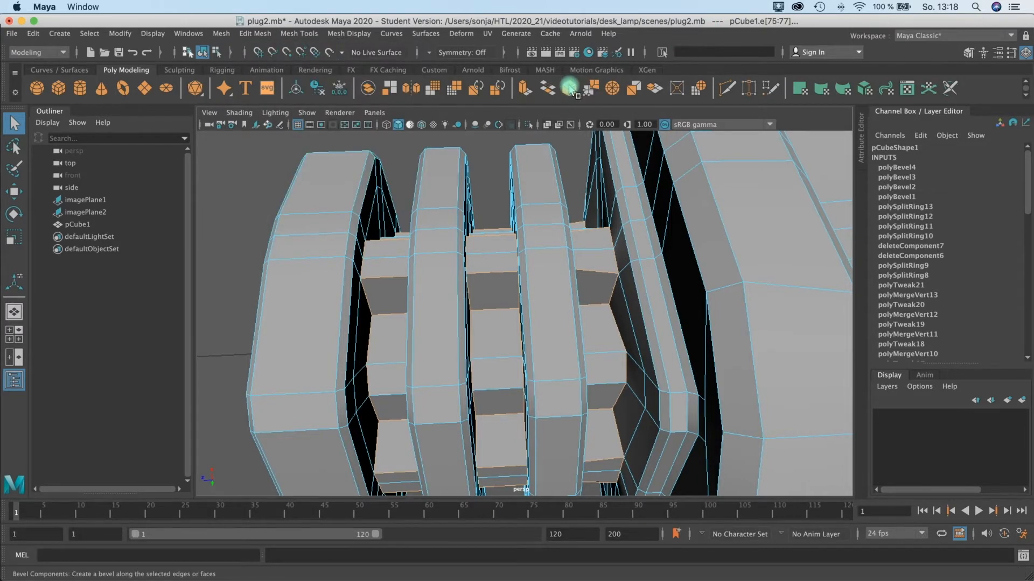
click(570, 88)
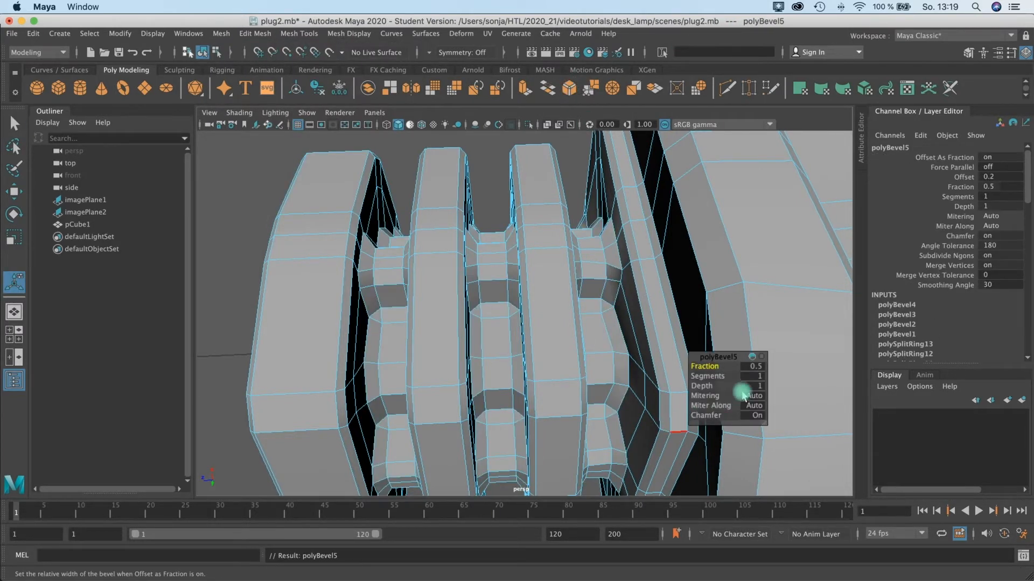
click(755, 367)
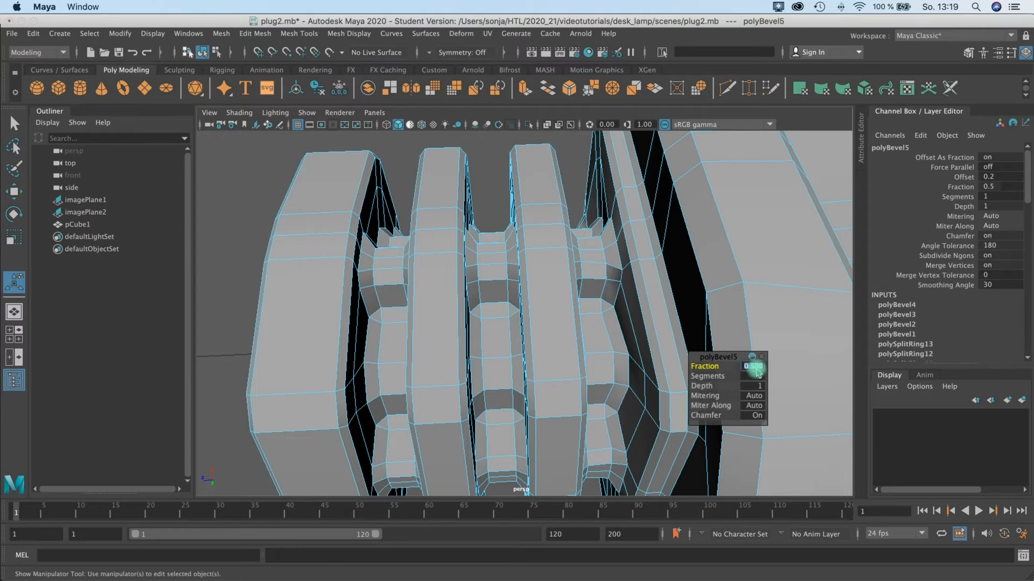
key(Return)
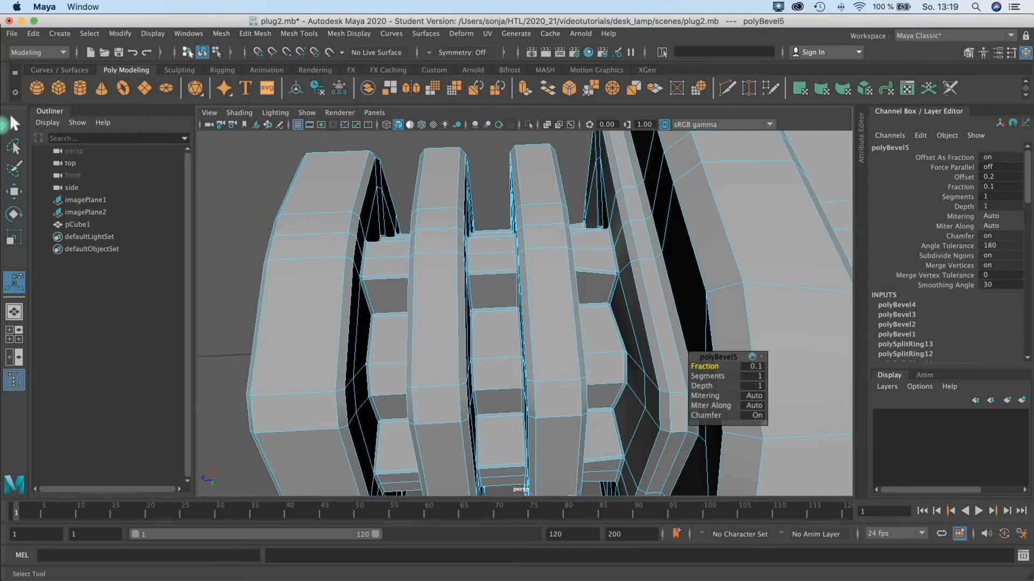
Examine the beveled core edges between the ribs in smooth mesh preview and object mode.
alt+drag(485, 316, 617, 320)
key(3)
alt+drag(532, 323, 445, 212)
right_drag(445, 211, 483, 195)
scroll(441, 291, down, 5)
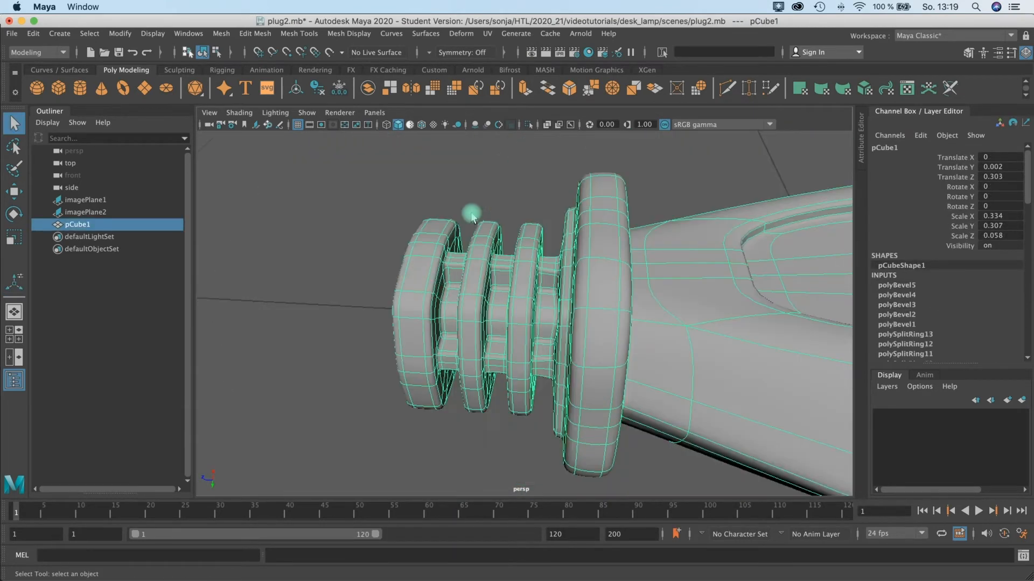
click(471, 216)
alt+drag(503, 296, 474, 261)
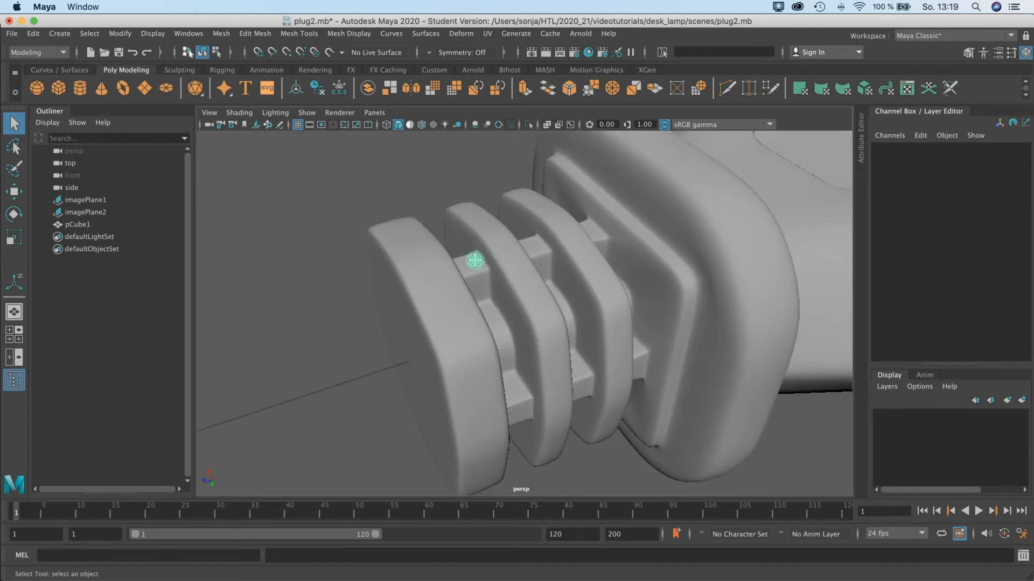
alt+middle_drag(475, 261, 453, 264)
scroll(460, 242, up, 3)
Compare the mesh at the core's beveled corners near the collar with smooth preview off and on.
click(464, 235)
key(1)
scroll(477, 237, down, 10)
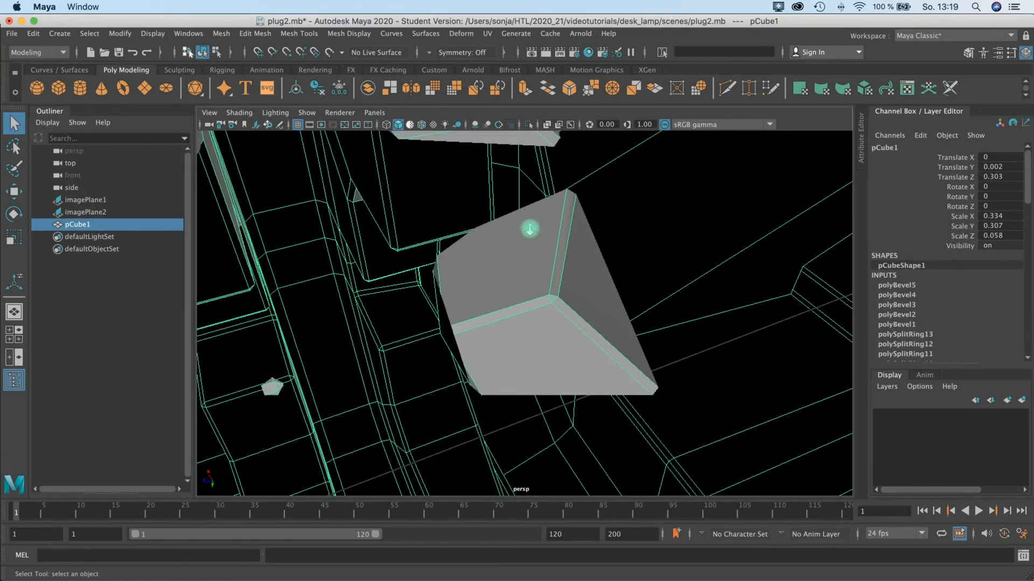
scroll(520, 228, down, 3)
key(3)
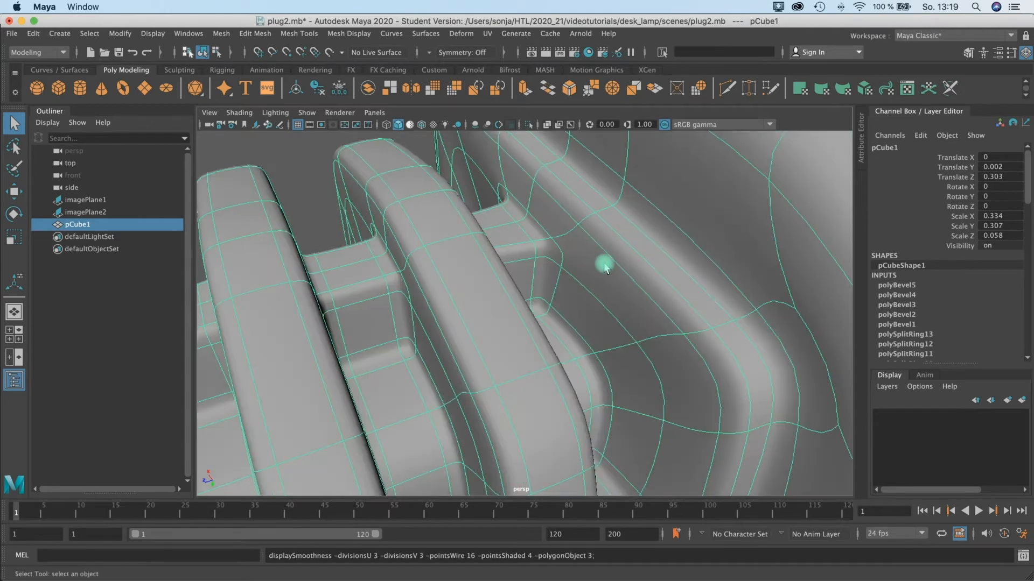
Select a face on the collar side beside the core and examine the beveled corner where they meet without smoothing.
right_click(605, 267)
click(597, 305)
click(595, 257)
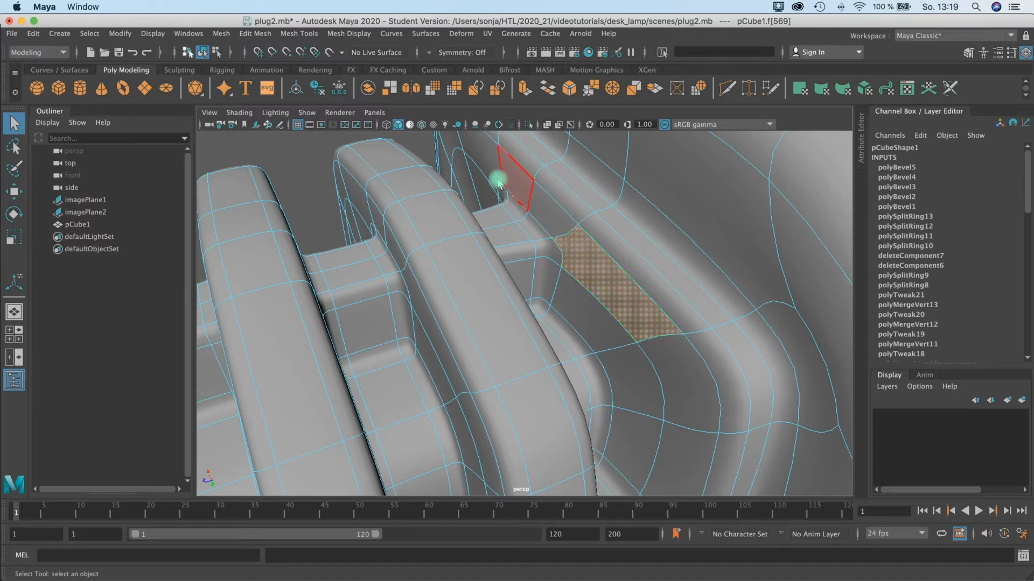
key(1)
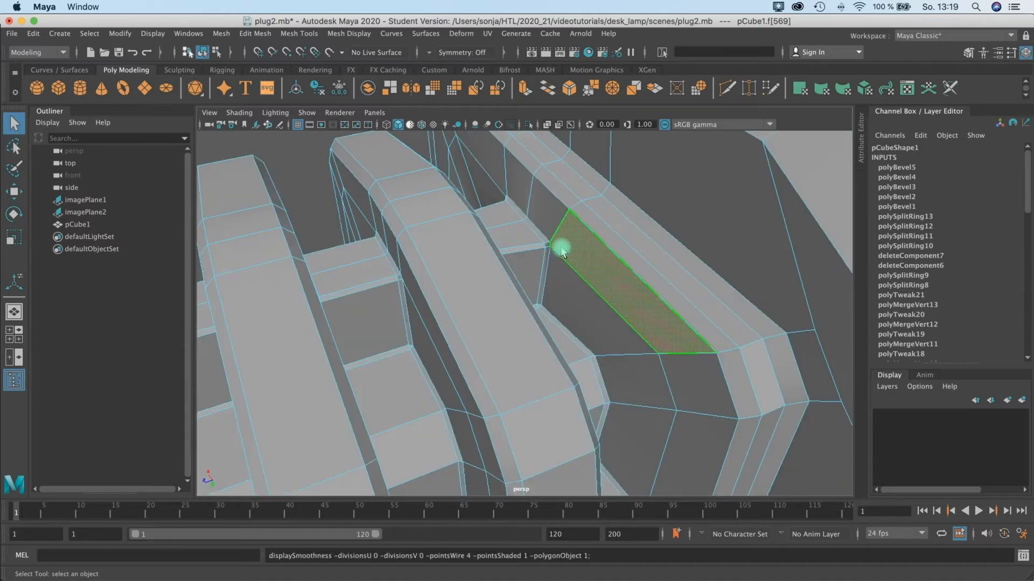
scroll(541, 252, up, 5)
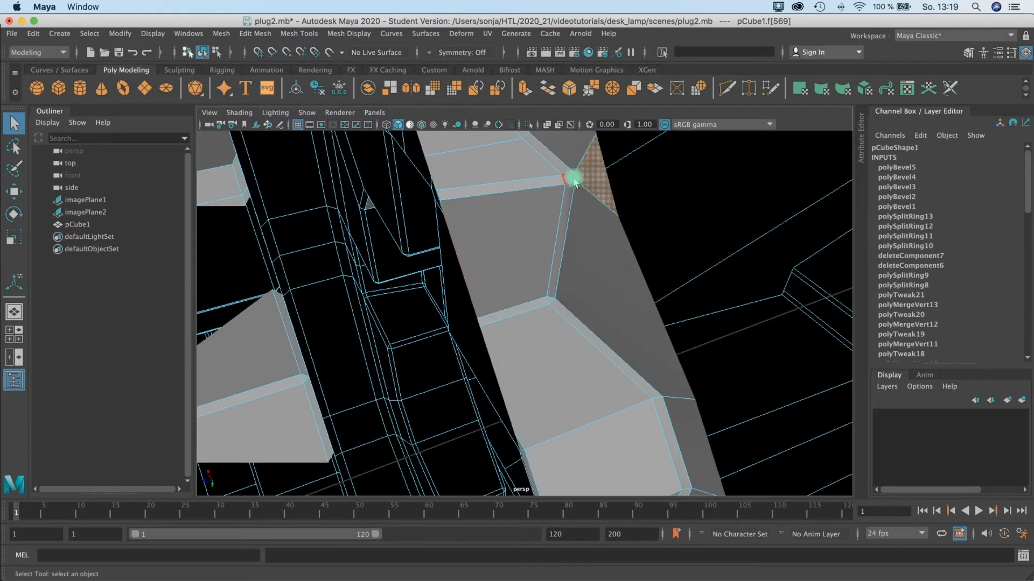
alt+middle_drag(575, 178, 575, 235)
alt+drag(575, 237, 729, 286)
alt+right_drag(729, 286, 463, 263)
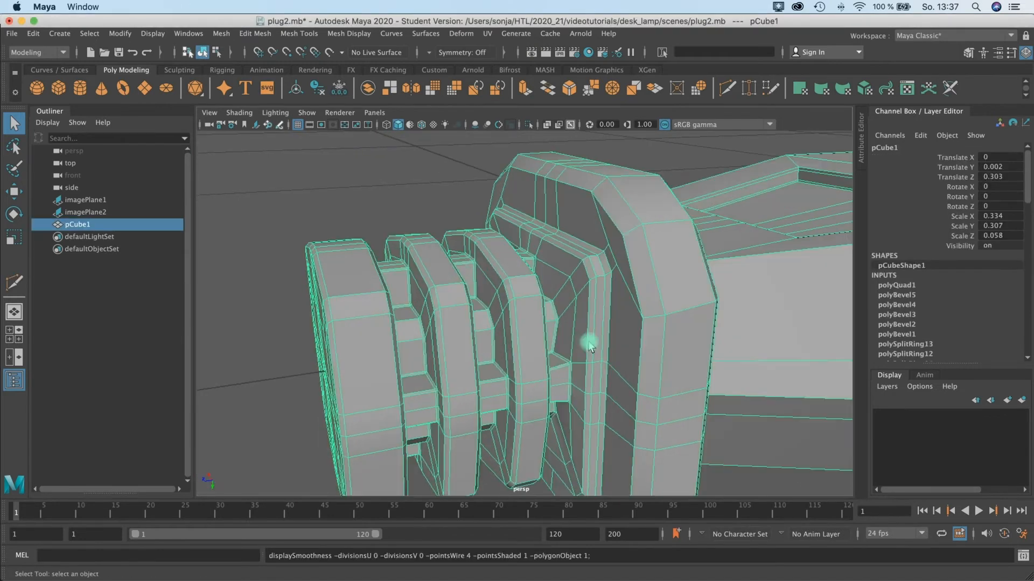
Run Cleanup on the plug mesh with the operation set to select matching polygons, looking for faces with more than 4 sides.
alt+drag(589, 347, 627, 341)
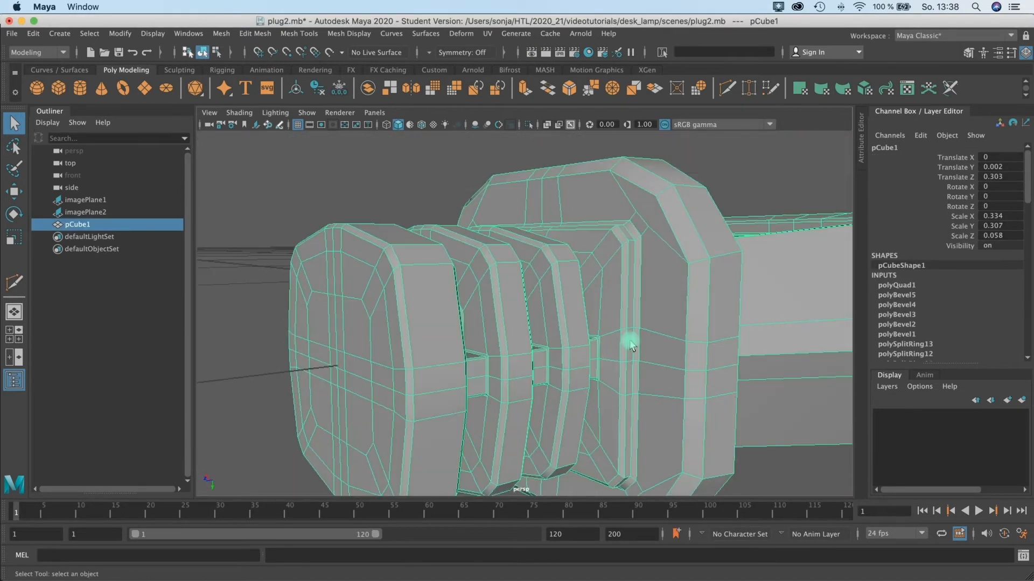
click(222, 34)
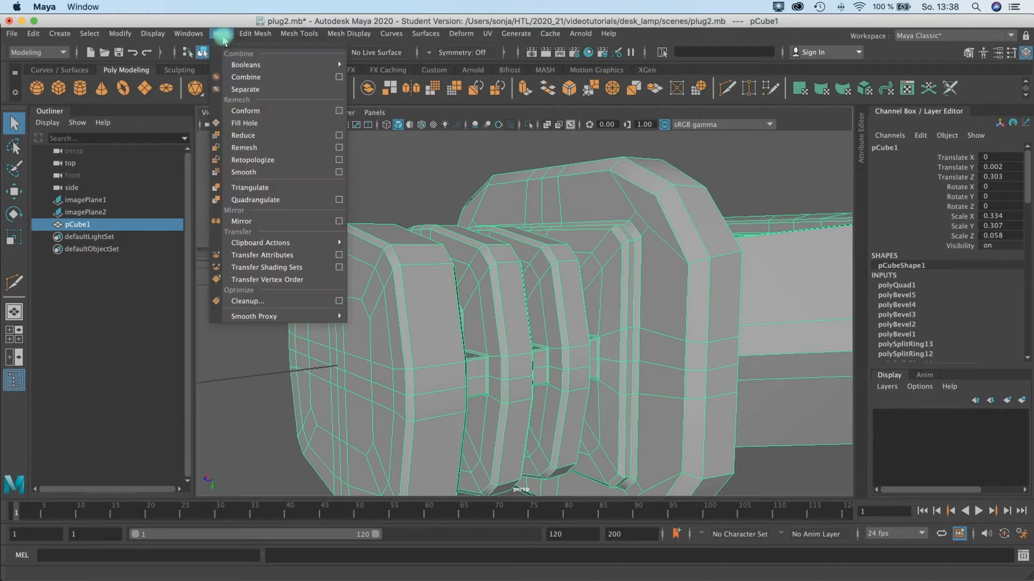
click(342, 304)
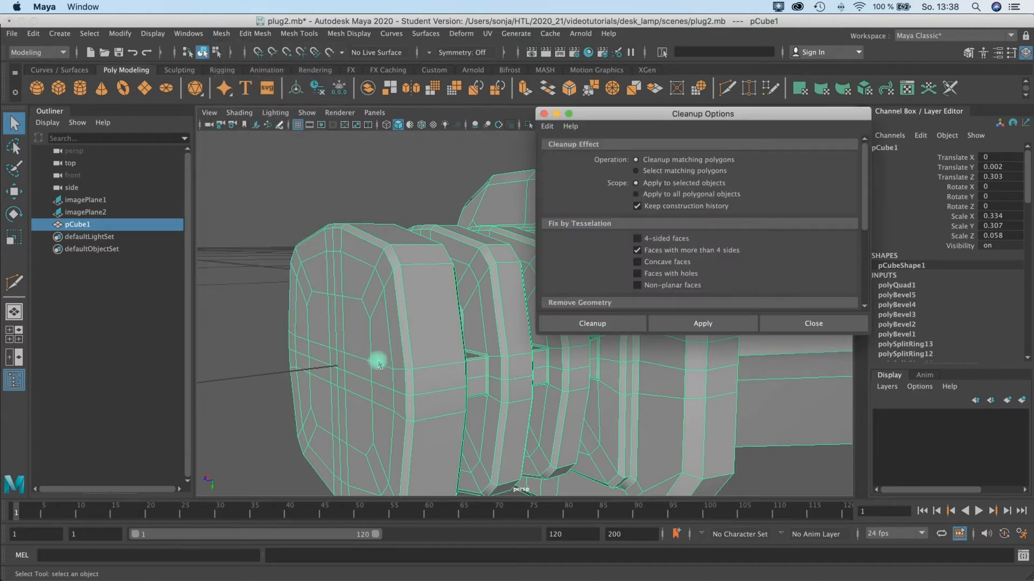
click(636, 171)
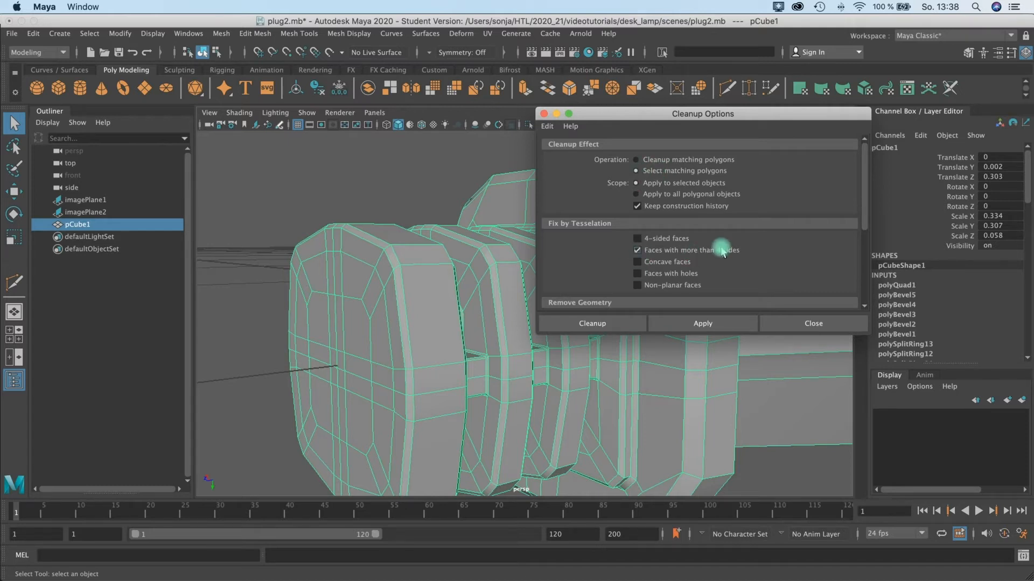
click(588, 325)
Examine the selected many-sided faces on the plug's end cap, ribs and collar, then narrow the selection to one strip face beside the core.
alt+drag(589, 325, 551, 352)
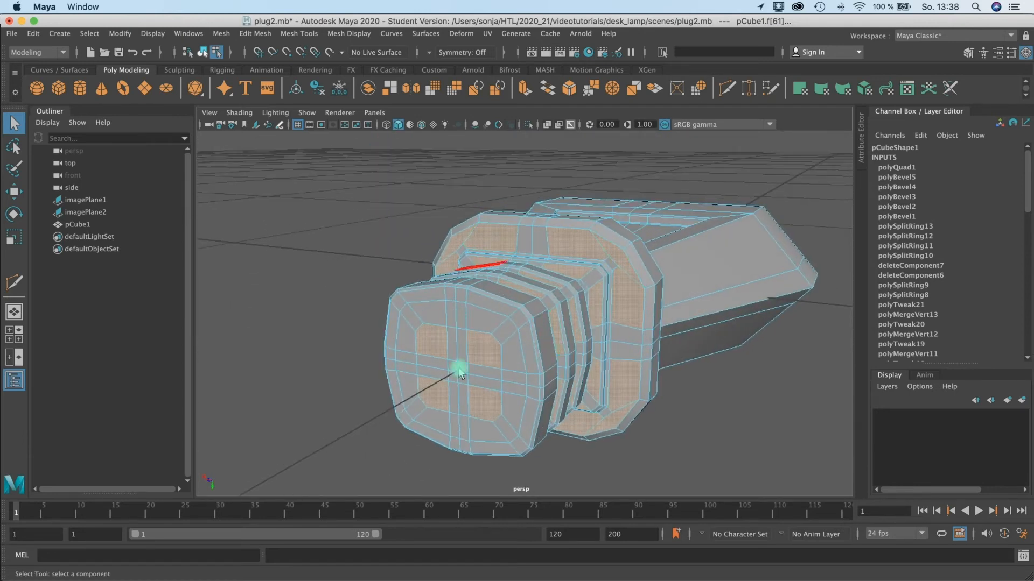
alt+drag(589, 291, 607, 286)
alt+drag(561, 311, 614, 285)
alt+drag(576, 220, 533, 232)
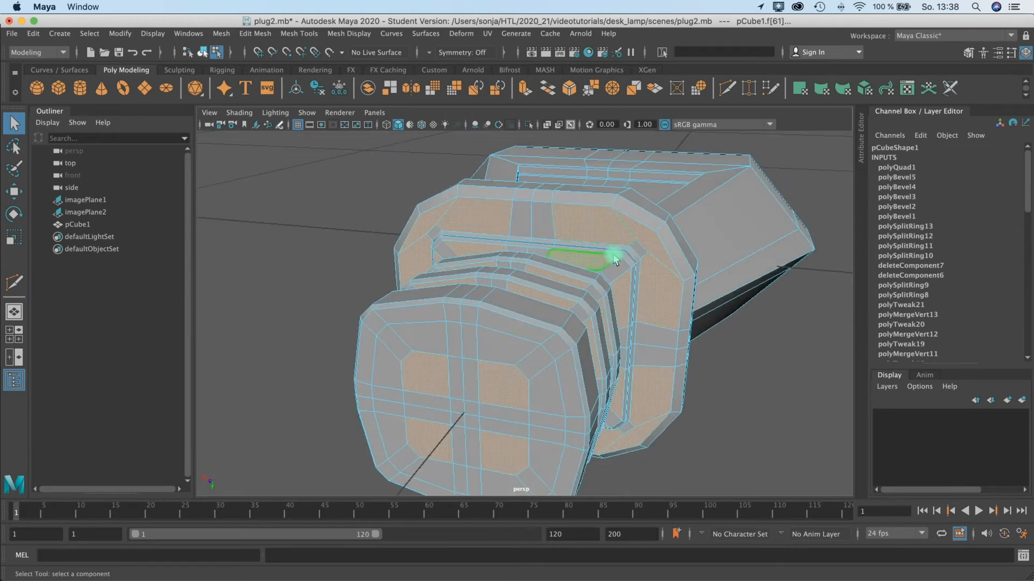
scroll(612, 254, up, 3)
alt+drag(570, 268, 496, 275)
alt+middle_drag(496, 275, 541, 262)
scroll(549, 261, up, 3)
mouse_move(541, 262)
alt+mouse_down()
mouse_move(429, 280)
mouse_move(461, 273)
mouse_move(452, 276)
mouse_move(487, 284)
mouse_move(526, 249)
mouse_move(530, 261)
alt+mouse_up()
scroll(496, 255, up, 3)
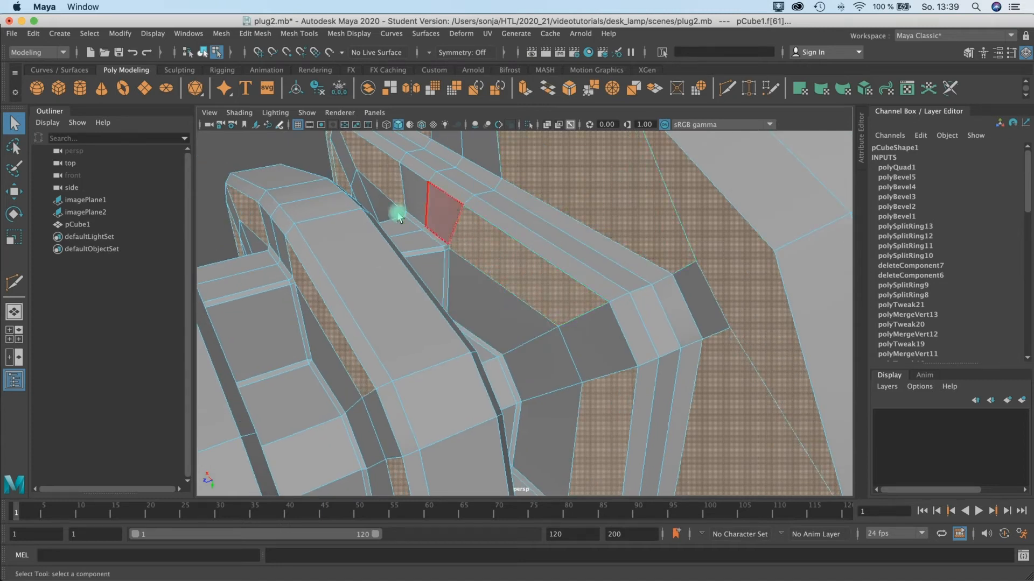
click(578, 269)
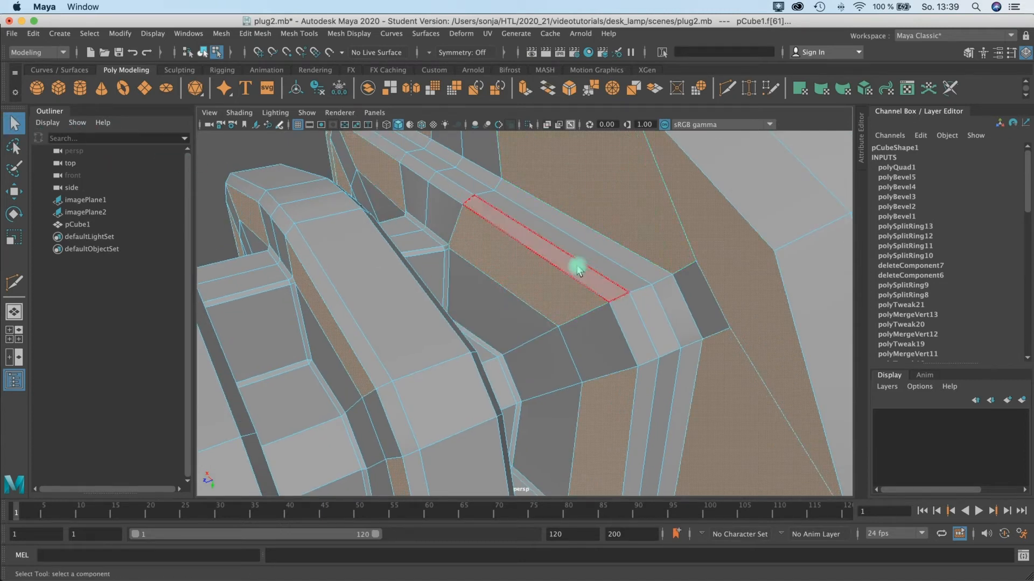
click(576, 266)
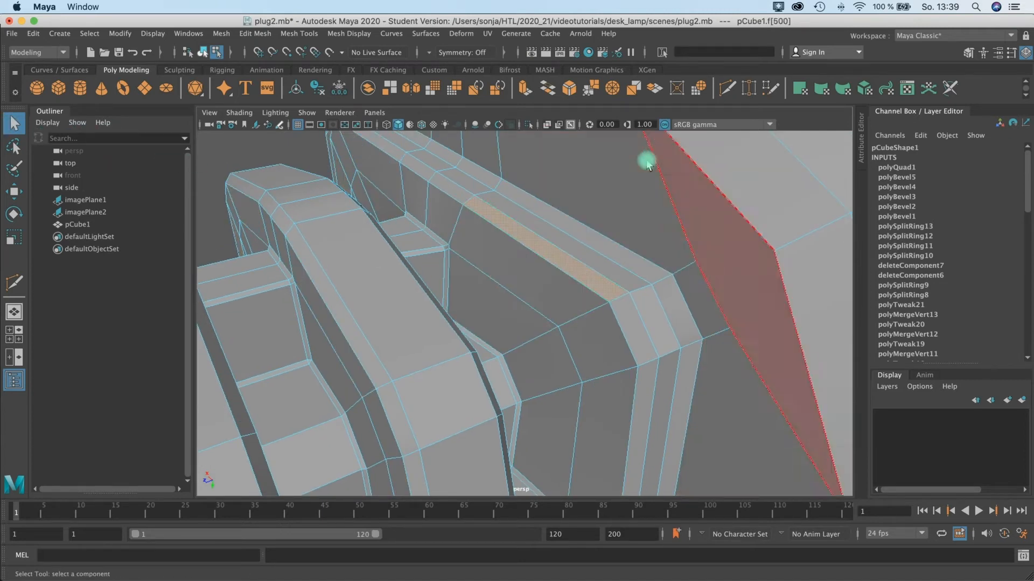
Multi-Cut a supporting edge across the collar side facing the groove, following the face corners from one core corner down to the next.
click(727, 89)
click(512, 235)
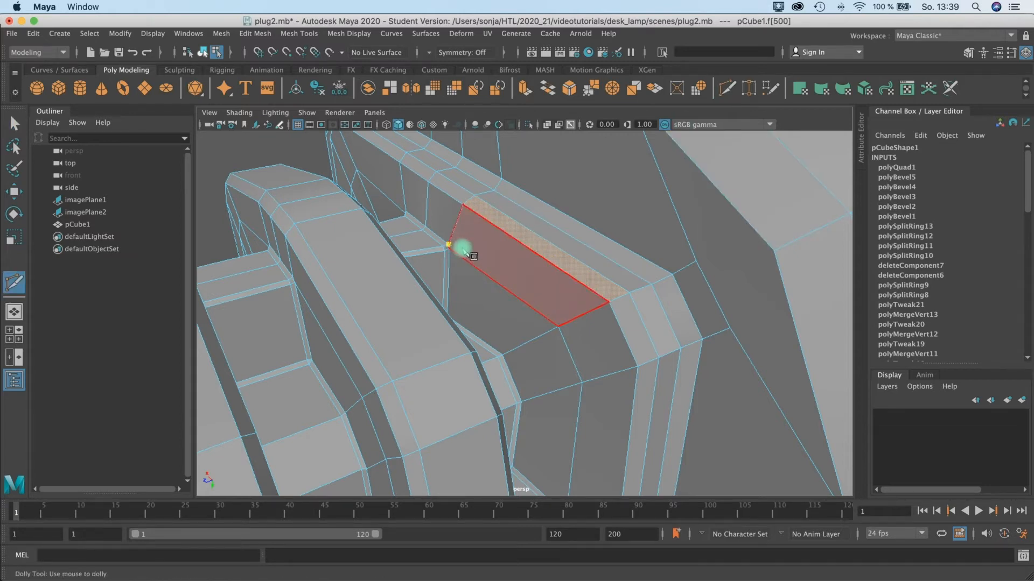
alt+right_drag(461, 248, 444, 230)
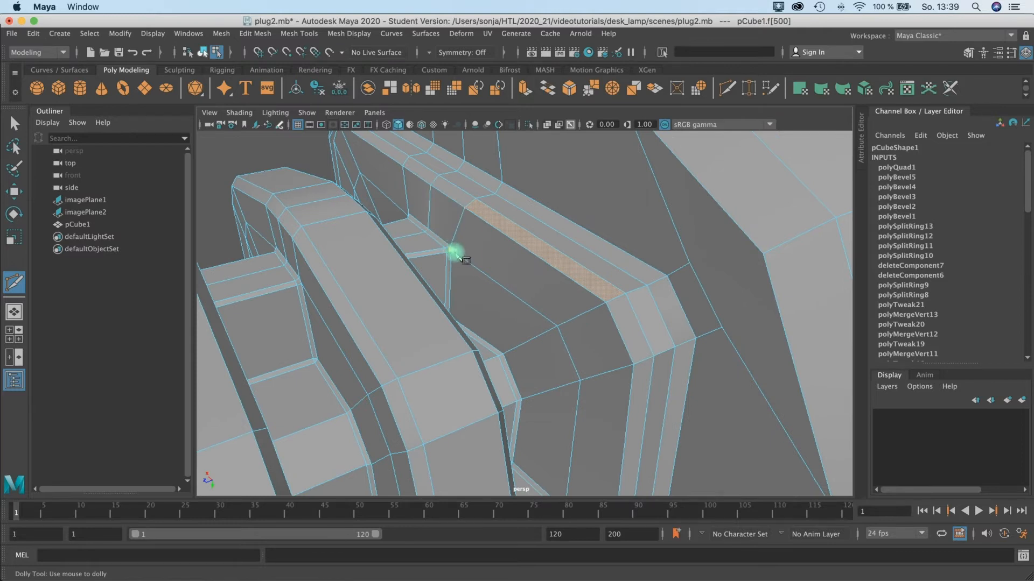
click(450, 247)
click(560, 323)
alt+middle_drag(565, 329, 536, 266)
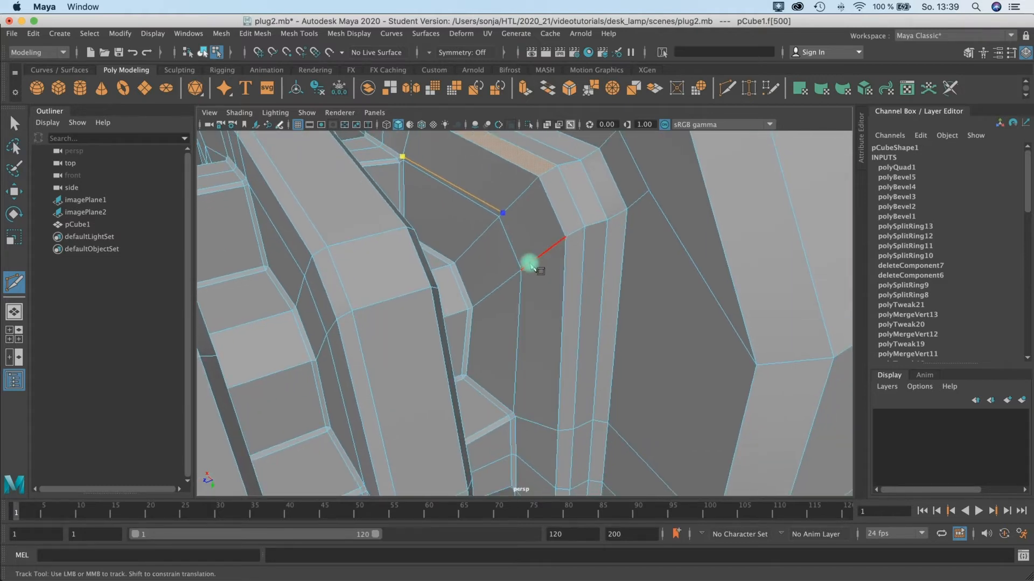
click(525, 268)
alt+middle_drag(519, 320, 530, 216)
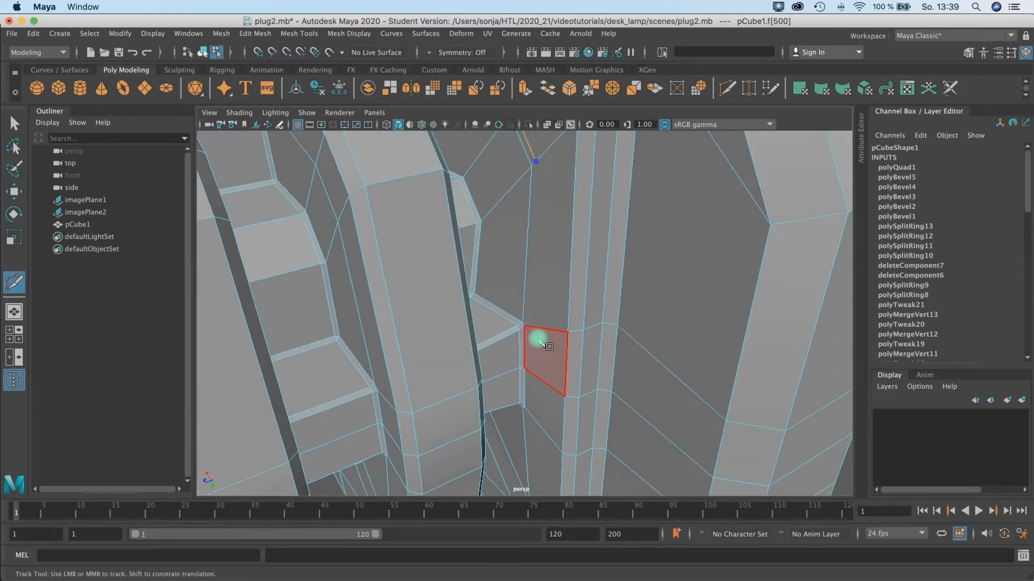
right_click(535, 341)
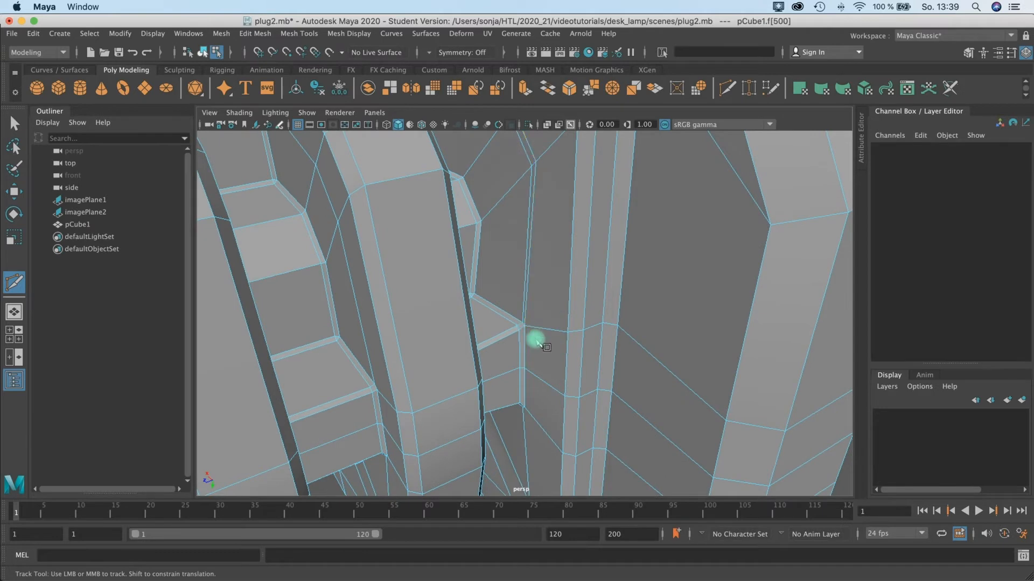
Multi-Cut a matching edge on the opposite rib's side face, running from the upper core corner around to the lower one.
mouse_move(483, 287)
alt+mouse_down()
mouse_move(418, 292)
mouse_move(466, 302)
mouse_move(441, 295)
mouse_move(487, 279)
alt+mouse_up()
alt+drag(590, 225, 560, 251)
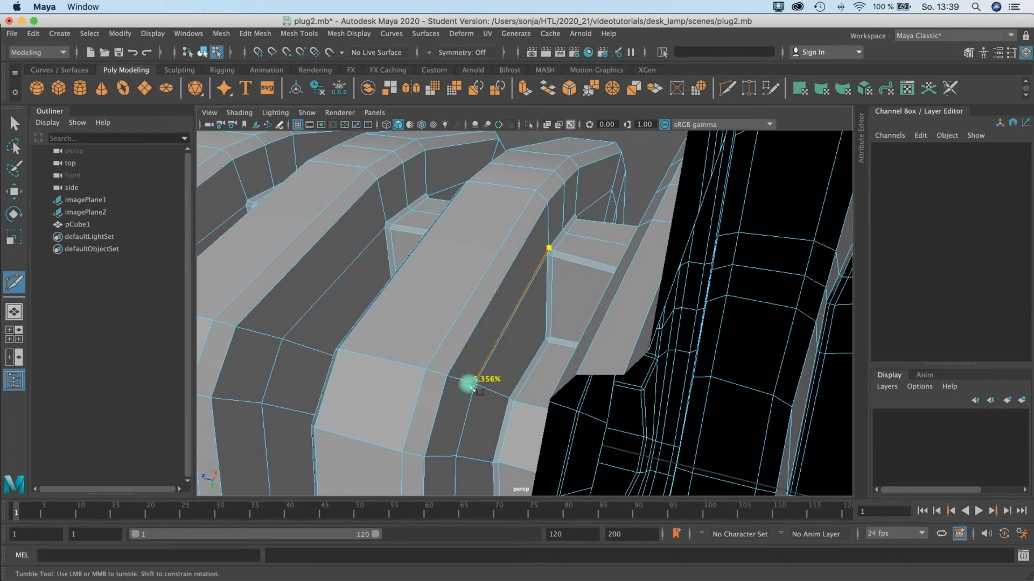
alt+middle_drag(471, 338, 468, 234)
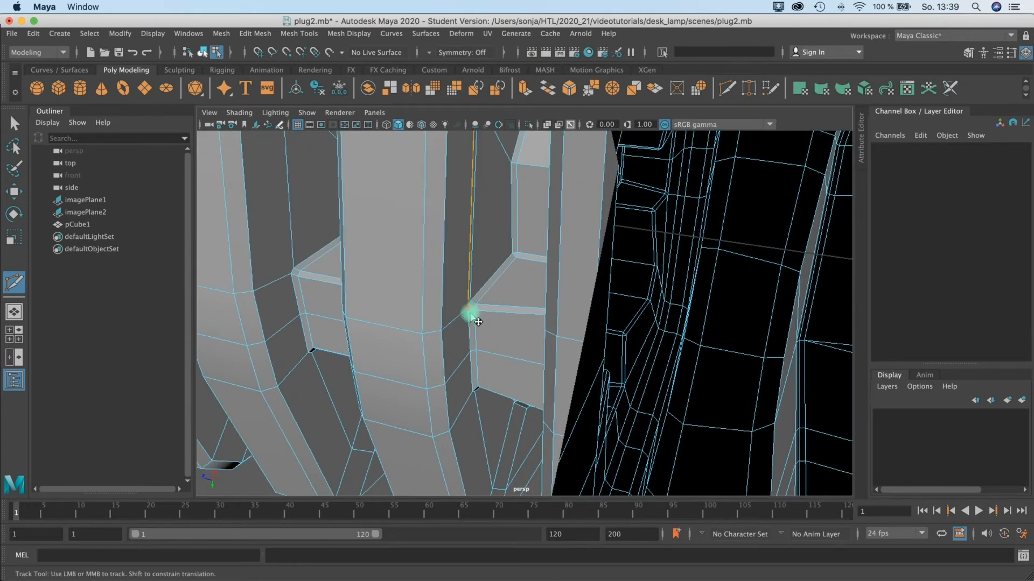
Examine the newly cut faces around the groove core in smooth mesh preview.
key(3)
alt+drag(532, 289, 610, 286)
alt+middle_drag(609, 282, 560, 387)
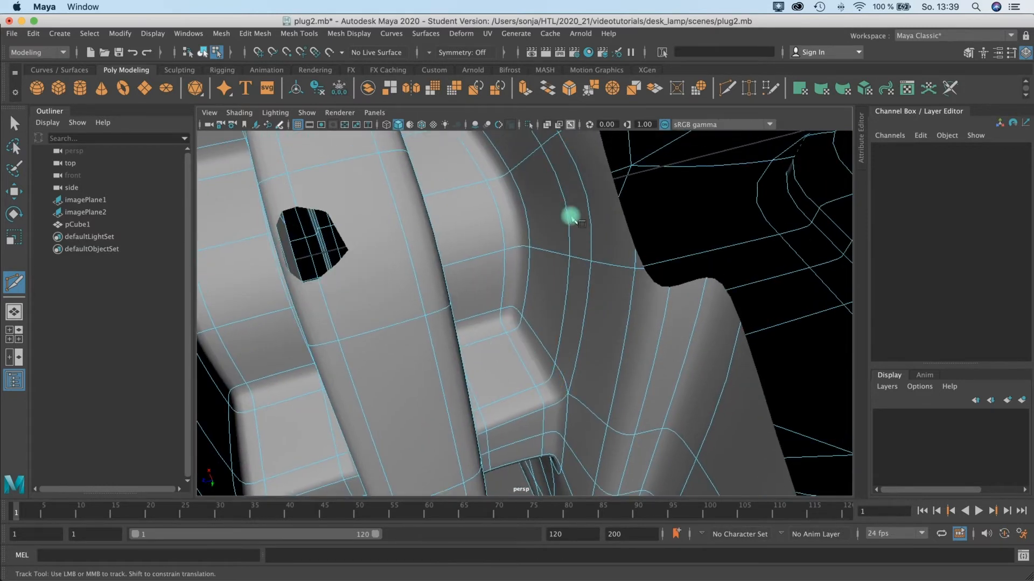
scroll(565, 219, down, 5)
mouse_move(564, 219)
alt+mouse_down()
mouse_move(591, 214)
mouse_move(581, 218)
alt+mouse_up()
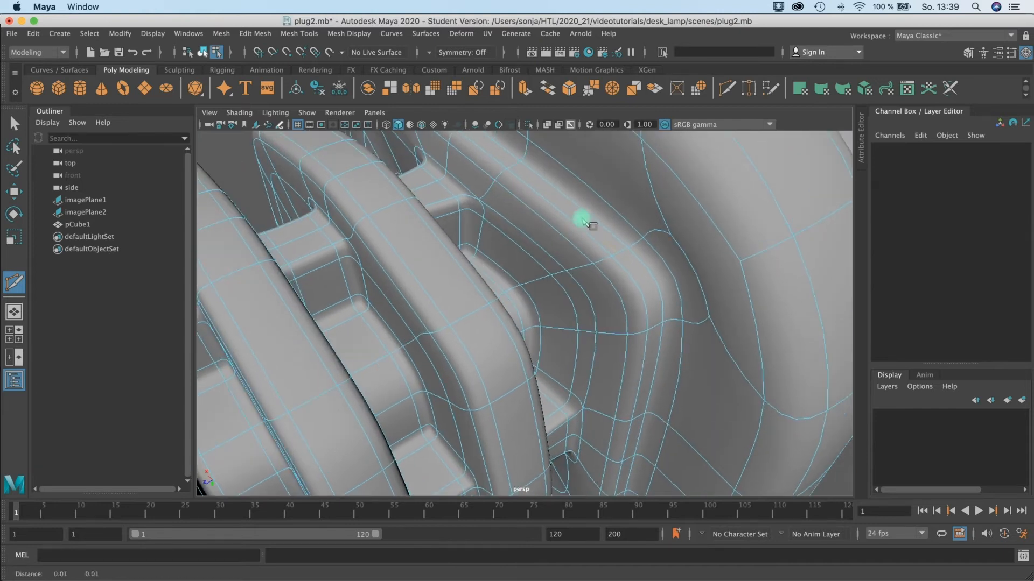
Return to the unsmoothed mesh and Multi-Cut edges linking the raised step's two corner points to the collar's outer corner vertices.
key(1)
alt+middle_drag(587, 232, 568, 253)
scroll(572, 252, down, 4)
alt+drag(574, 252, 595, 240)
alt+middle_drag(600, 241, 598, 237)
mouse_move(602, 240)
alt+mouse_down()
mouse_move(614, 245)
mouse_move(609, 230)
alt+mouse_up()
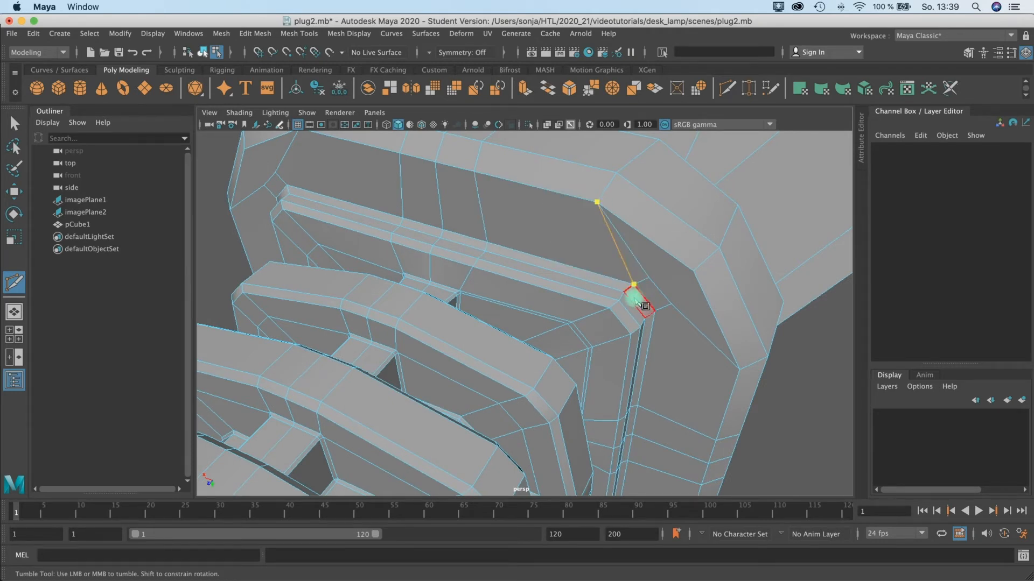
mouse_move(633, 262)
alt+middle_down()
mouse_move(614, 248)
mouse_move(618, 269)
alt+middle_up()
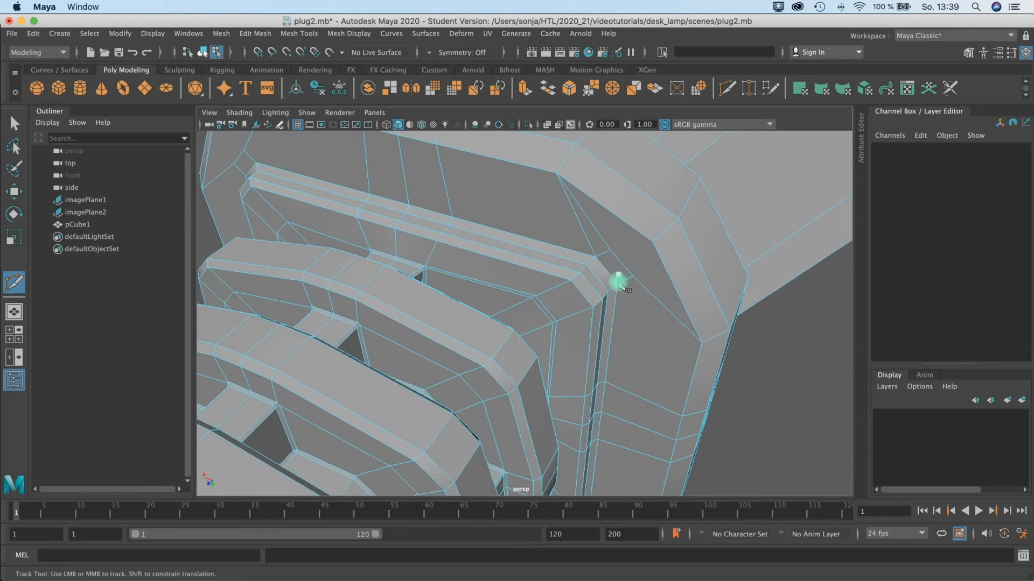
click(617, 284)
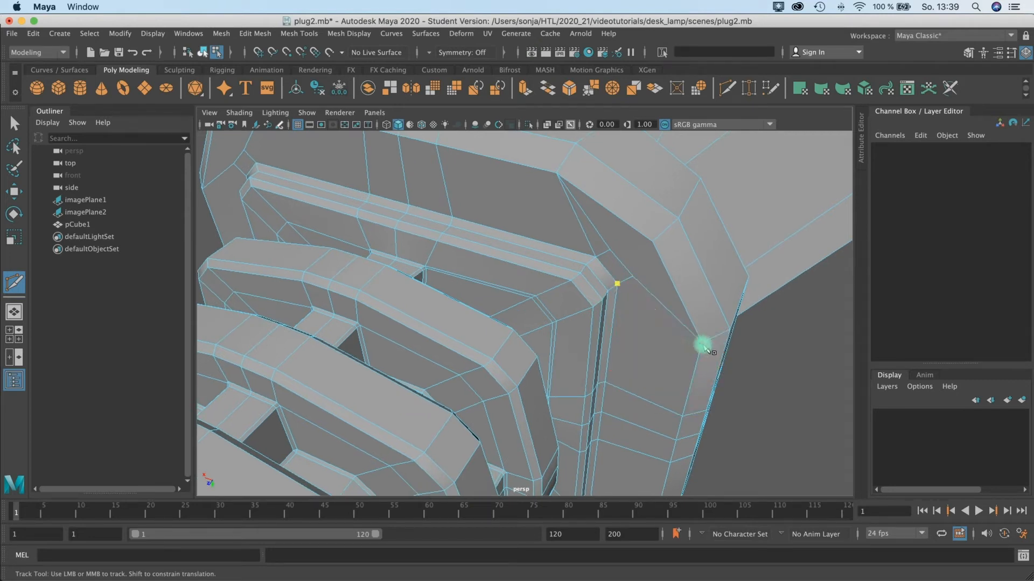
Select the old diagonal edges crossing the collar corner and delete them.
click(14, 123)
right_drag(614, 239, 618, 223)
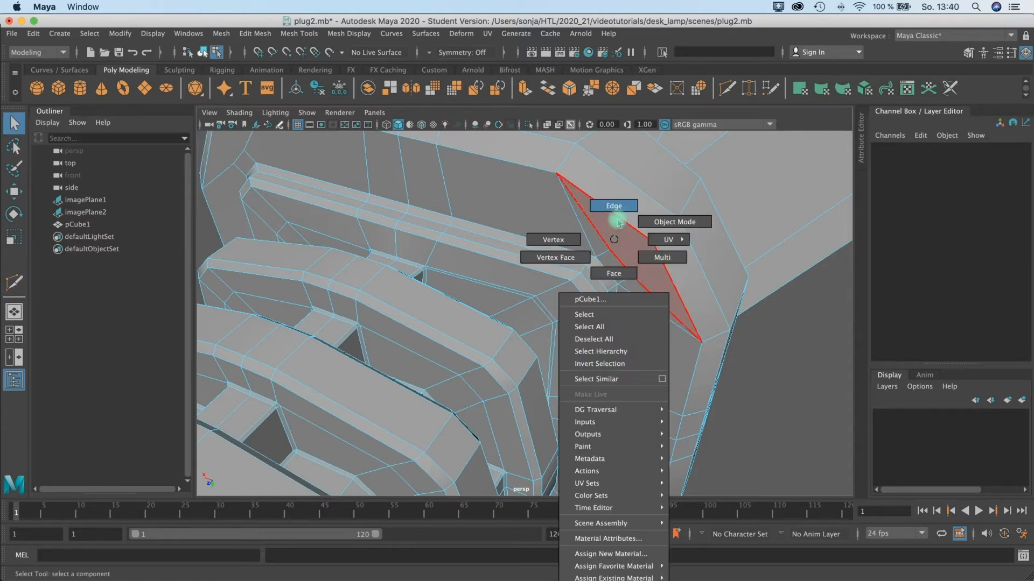
click(601, 239)
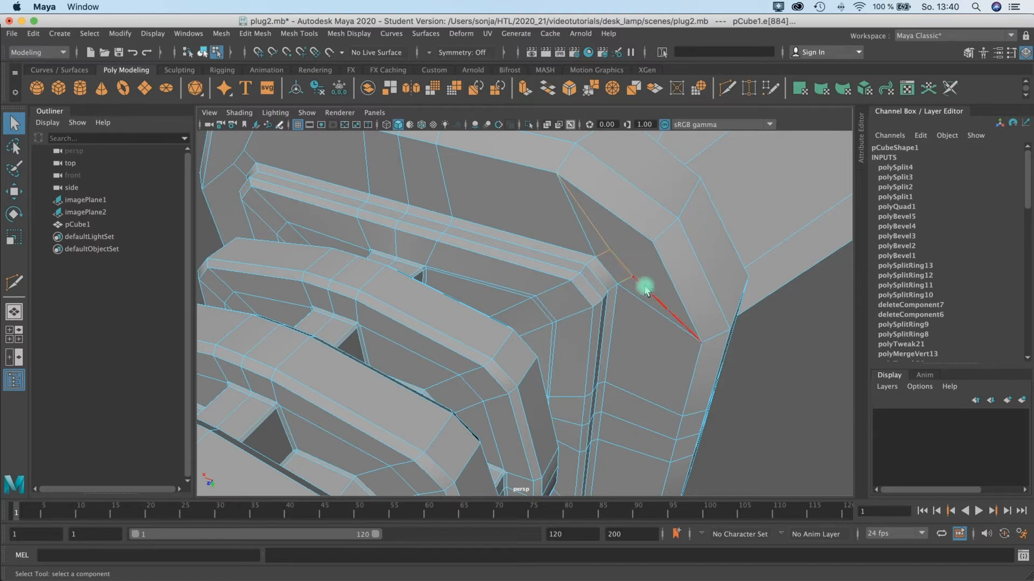
key(Delete)
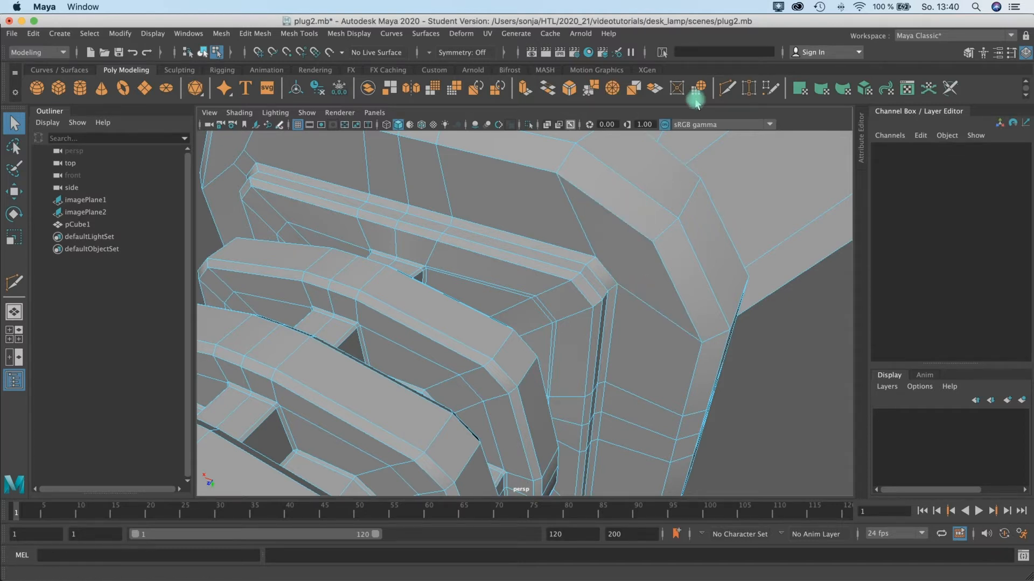
Multi-Cut edges from the collar's middle corner vertex to both corner points of the raised step, and check the corner in smooth preview.
click(725, 90)
click(653, 241)
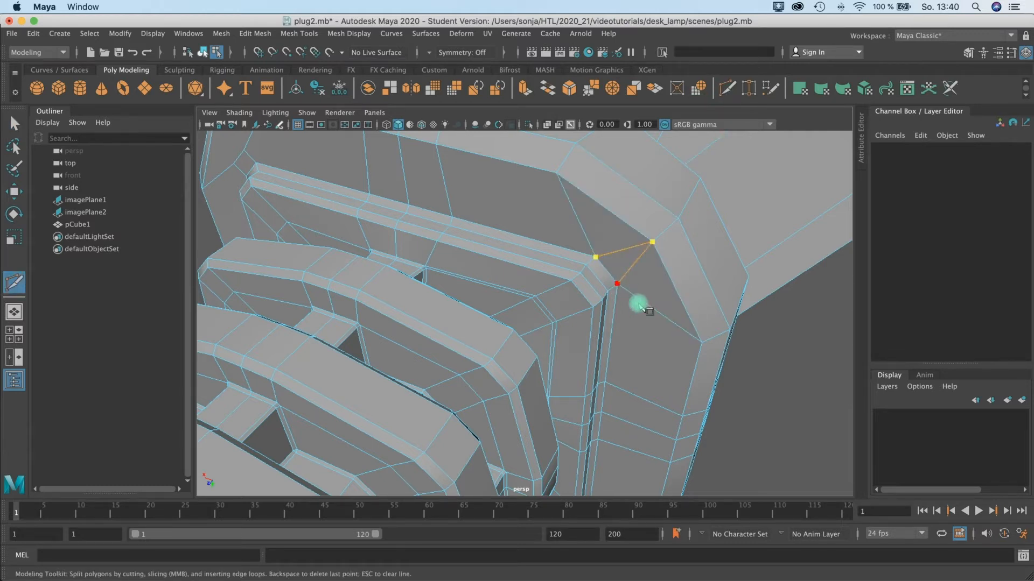
key(3)
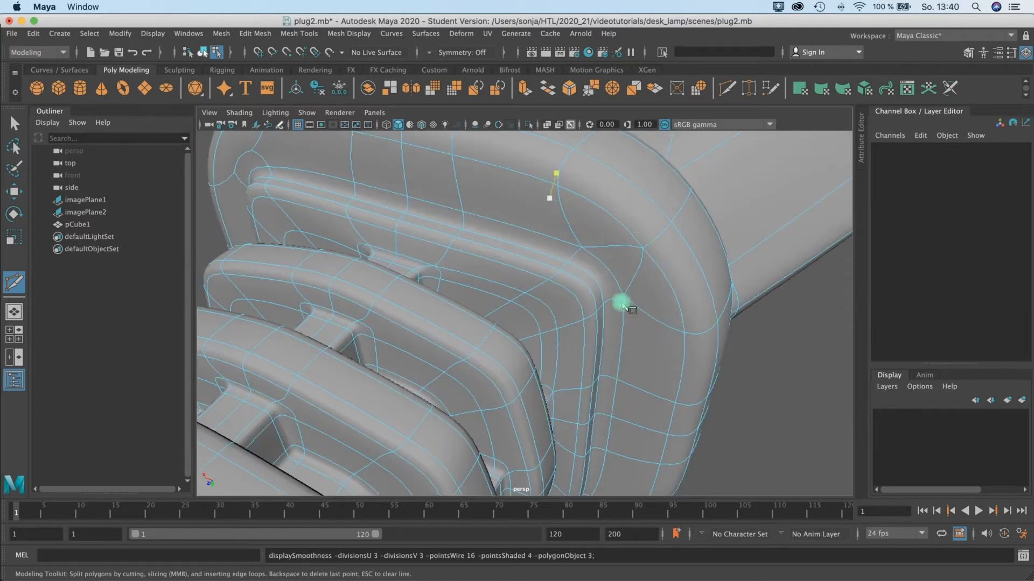
key(1)
In the top view, select all faces on the left half of the plug up to the centre line and delete them.
alt+drag(487, 265, 525, 252)
click(14, 123)
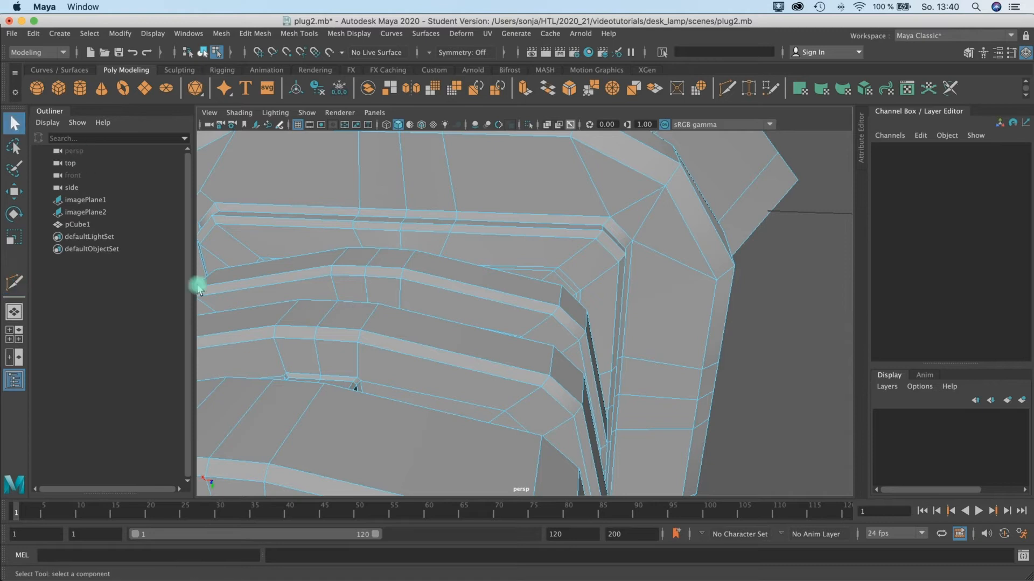
right_click(422, 271)
right_drag(433, 307, 431, 302)
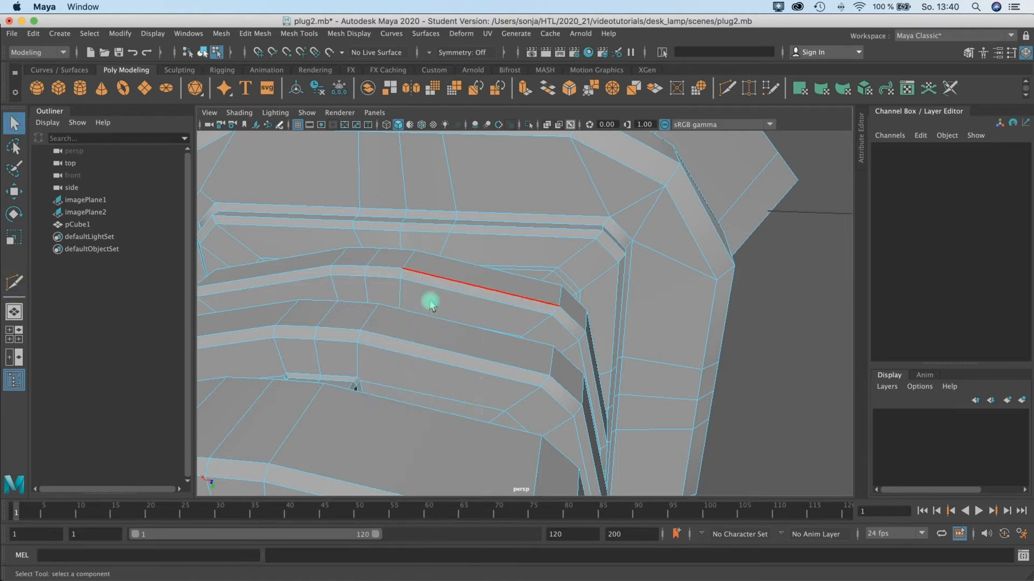
key(space)
alt+right_drag(391, 235, 362, 204)
scroll(342, 191, up, 2)
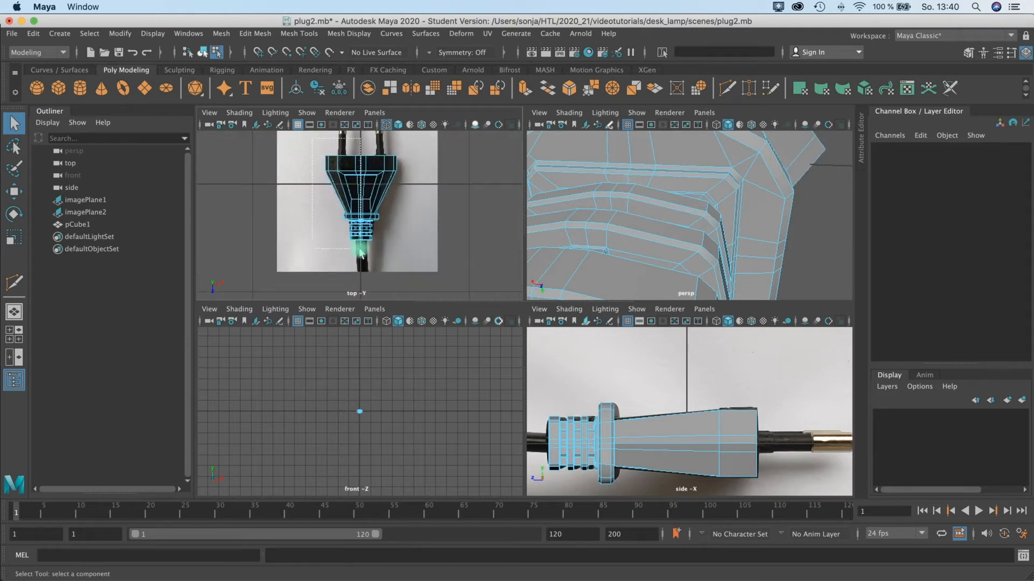
drag(359, 249, 359, 249)
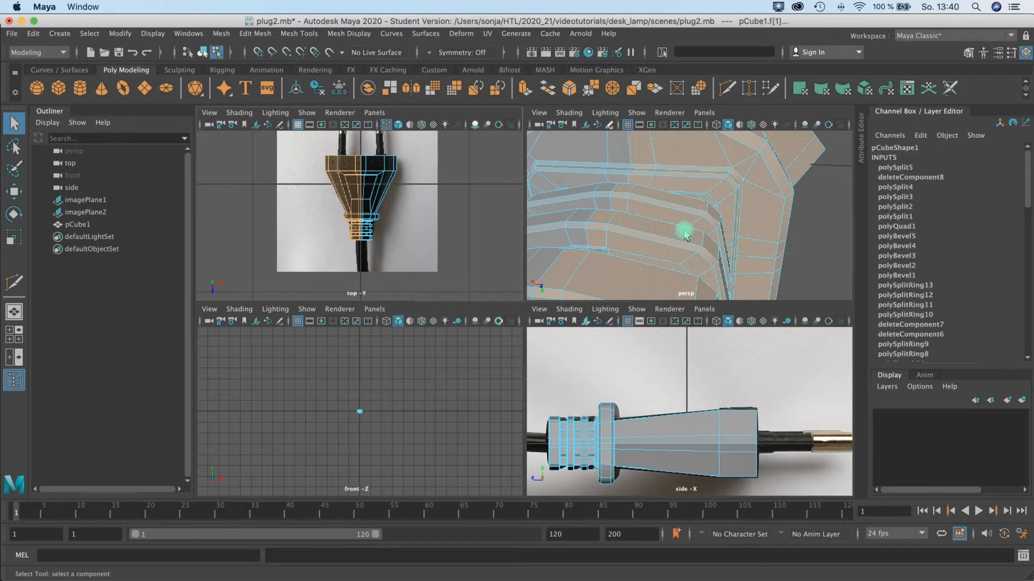
scroll(372, 202, up, 5)
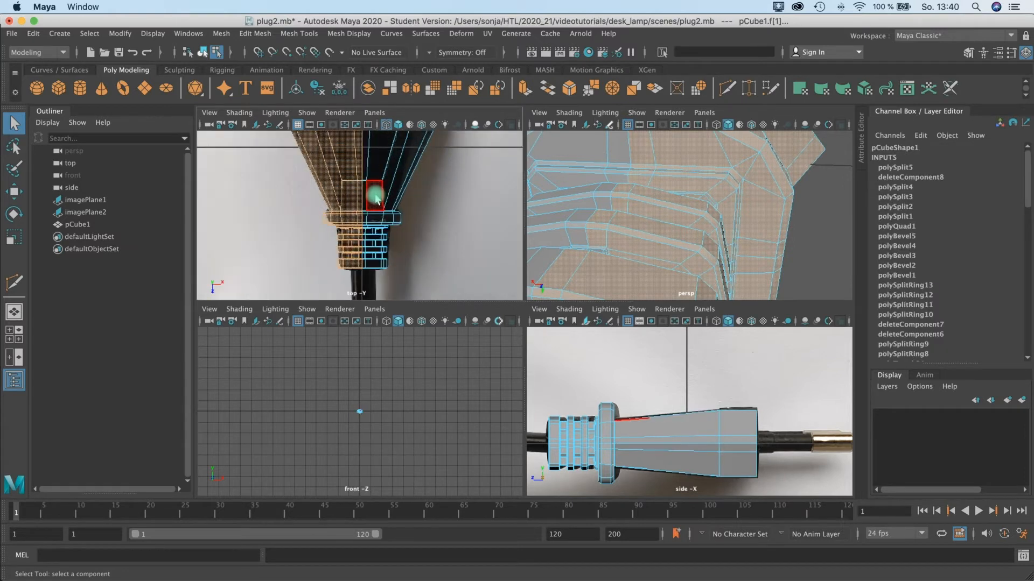
alt+drag(649, 224, 667, 243)
key(space)
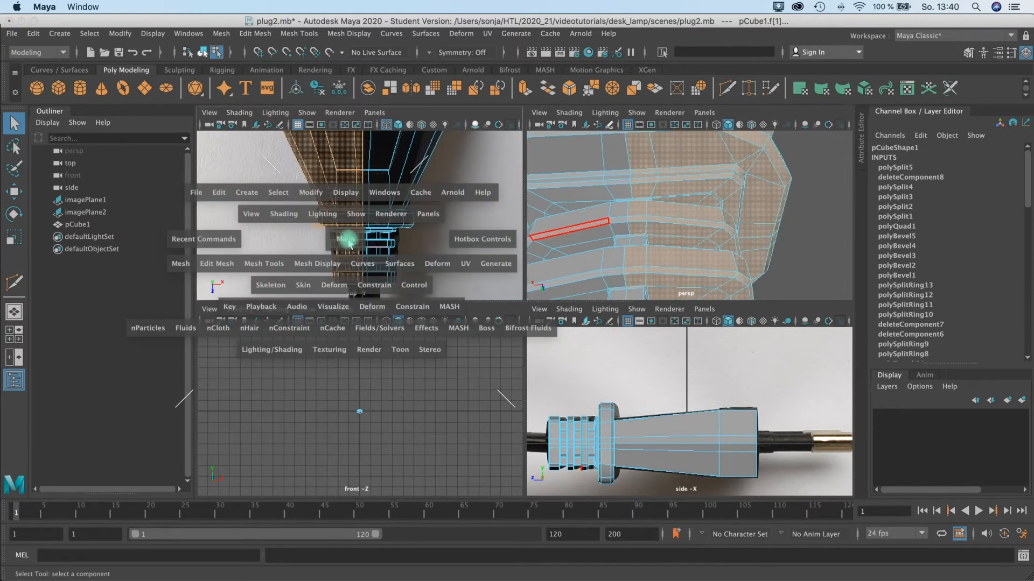
alt+middle_drag(474, 279, 453, 250)
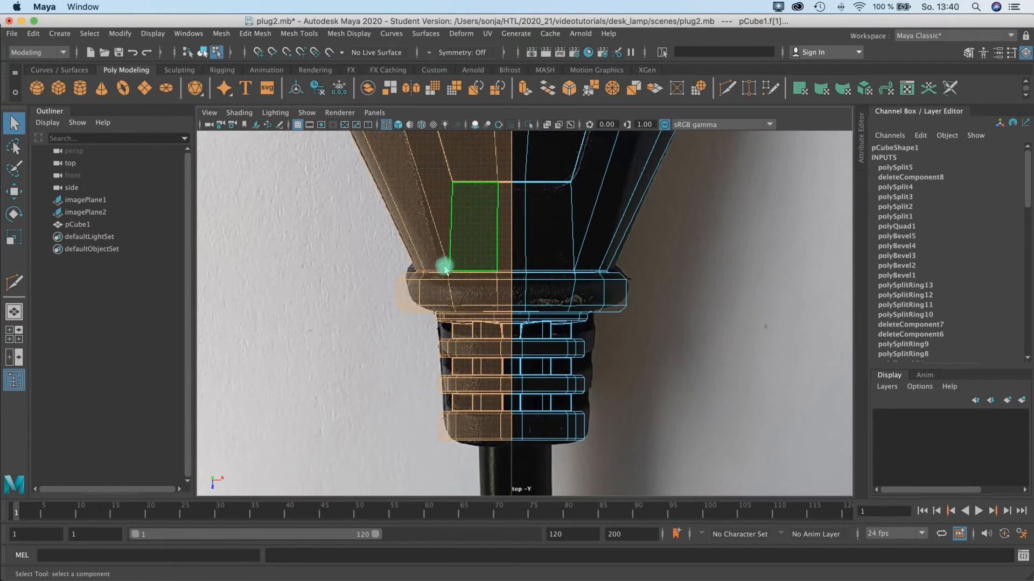
drag(337, 258, 507, 467)
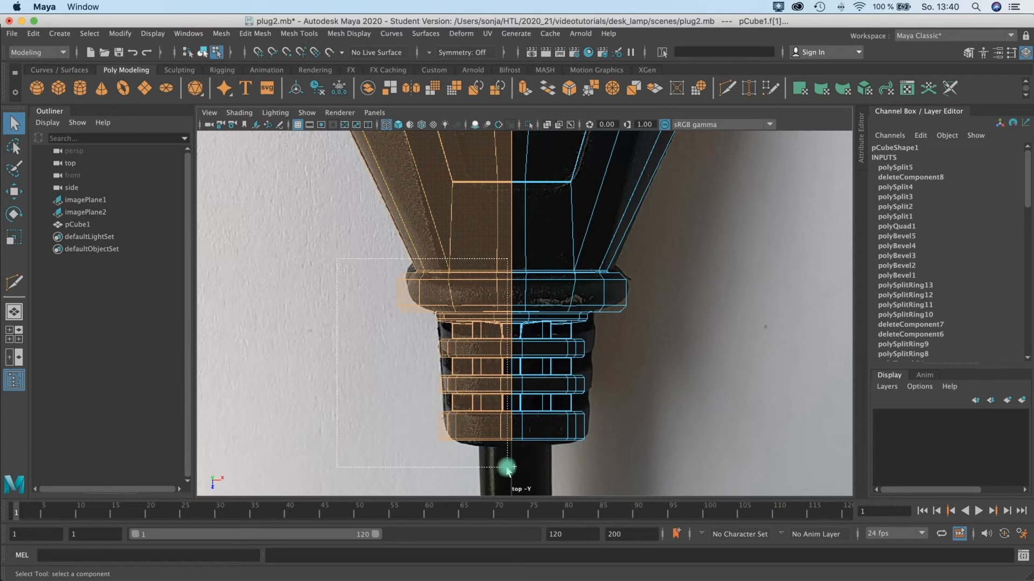
key(Delete)
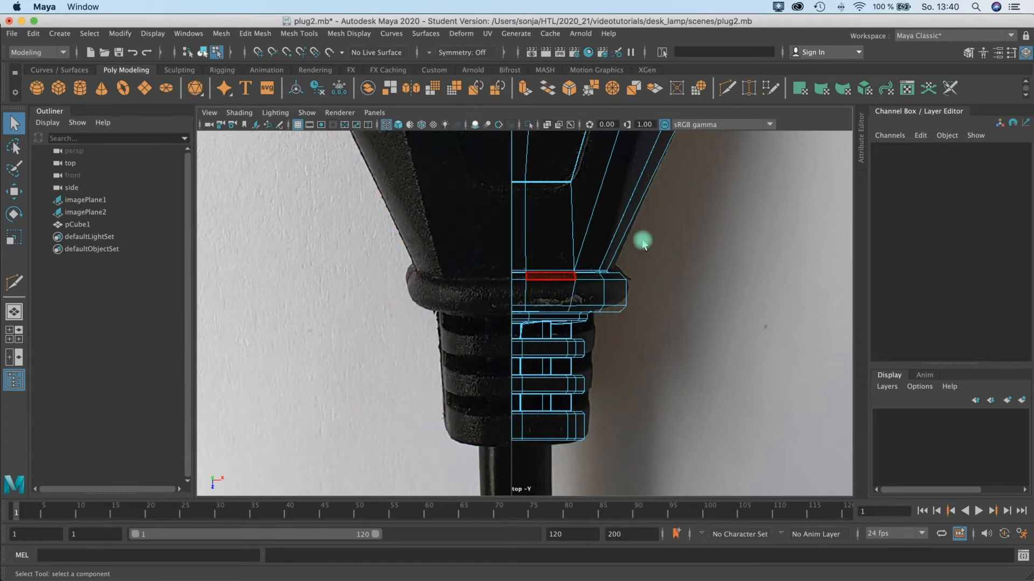
Undo the left-half deletion and instead delete the faces on the plug's right half up to the centre line in the top view.
key(space)
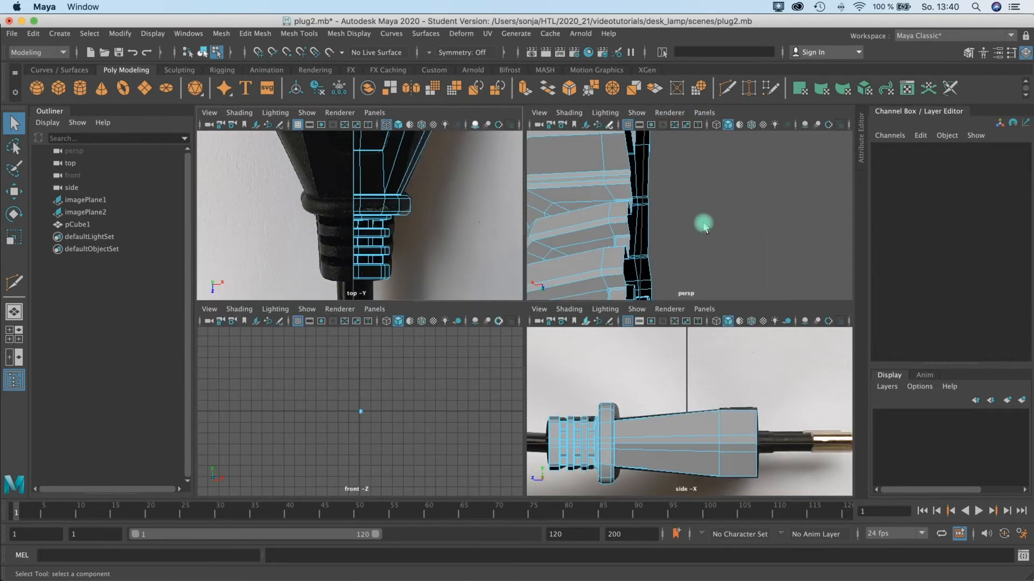
key(space)
alt+drag(662, 237, 471, 316)
key(z)
drag(293, 212, 482, 447)
key(space)
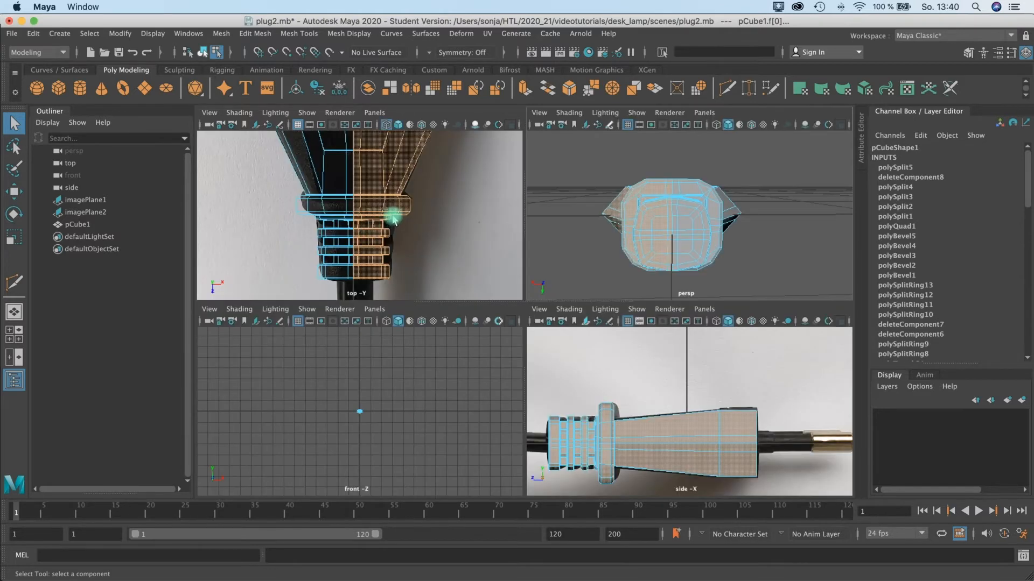
mouse_move(390, 203)
alt+middle_down()
mouse_move(411, 411)
mouse_move(369, 246)
mouse_move(388, 189)
alt+middle_up()
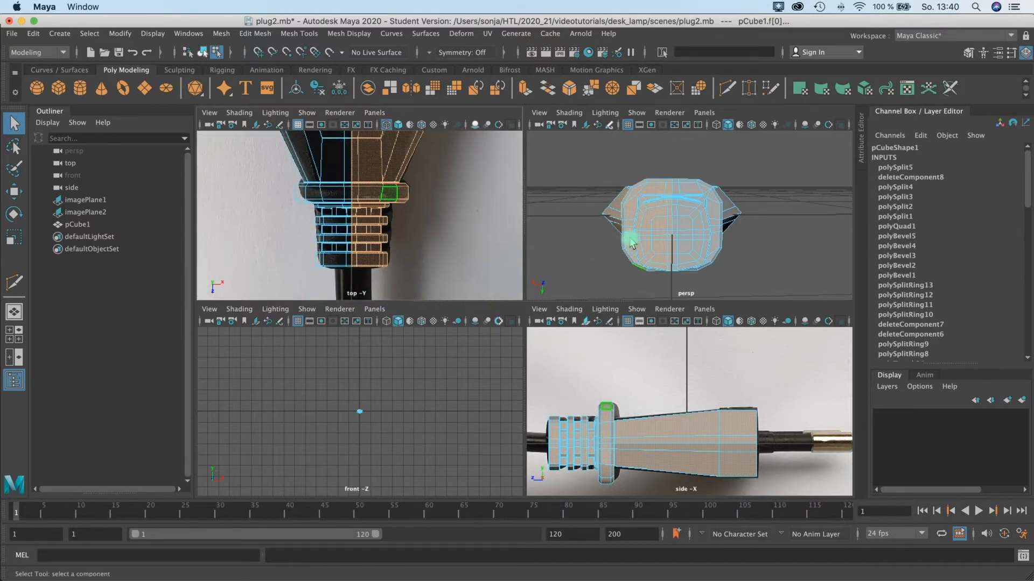
alt+drag(659, 257, 660, 171)
key(Delete)
Select the remaining half's faces above the centre line in the side view, try deleting them, and undo the deletion.
alt+drag(706, 230, 705, 333)
click(657, 431)
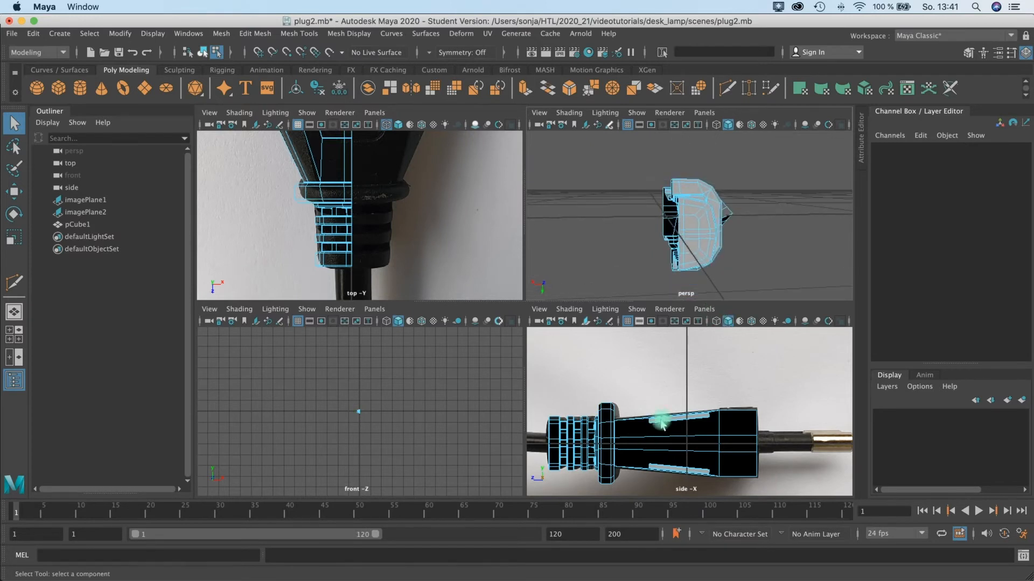
click(661, 424)
alt+drag(699, 285, 662, 259)
drag(735, 297, 735, 298)
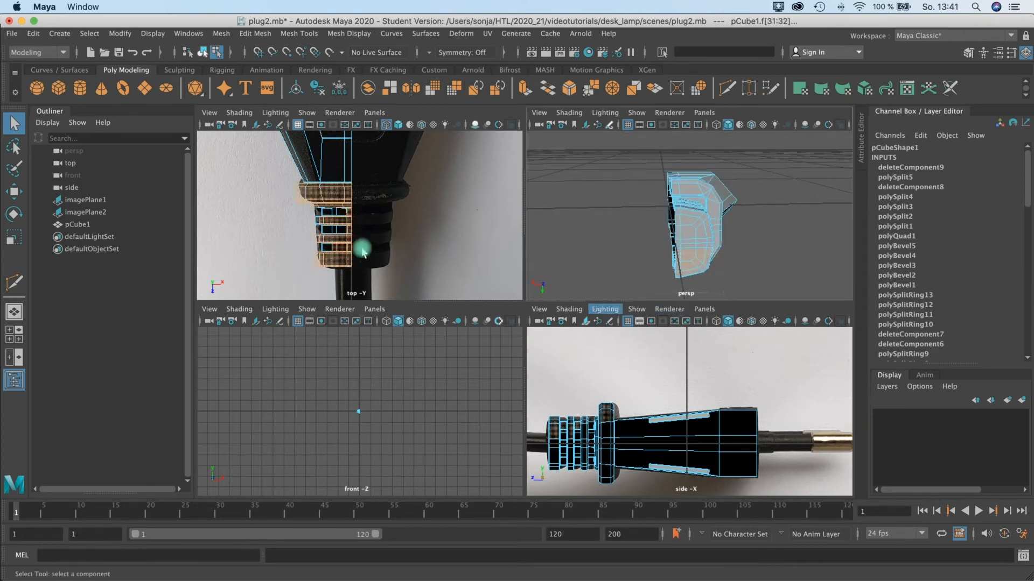
drag(534, 369, 777, 443)
alt+drag(728, 266, 673, 226)
click(689, 190)
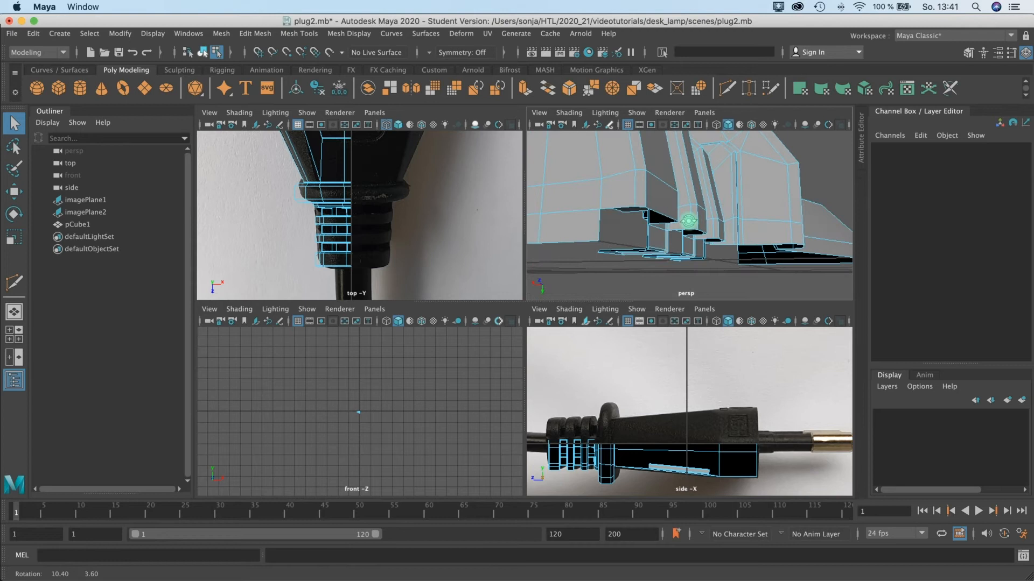
alt+drag(687, 274, 637, 444)
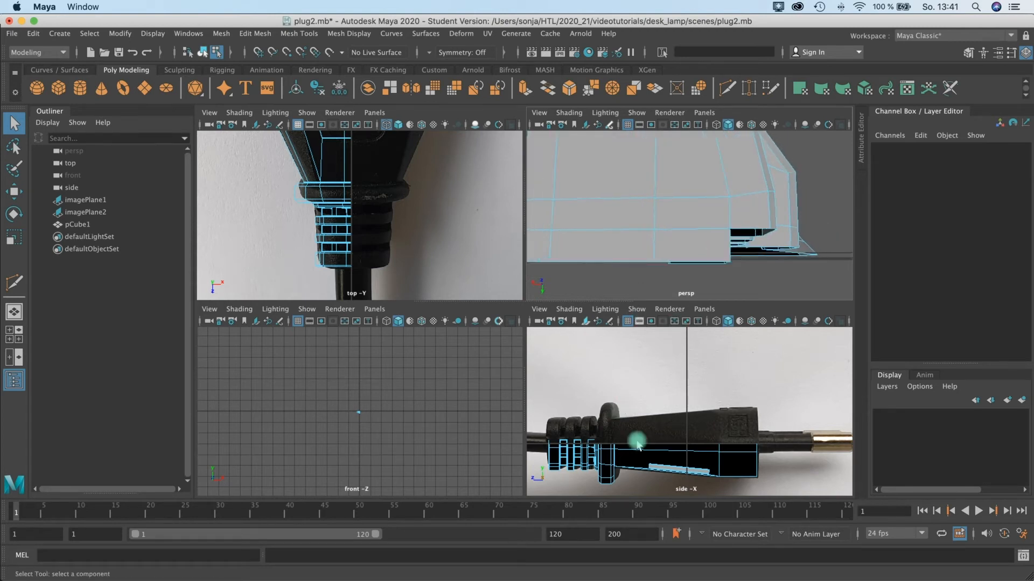
key(z)
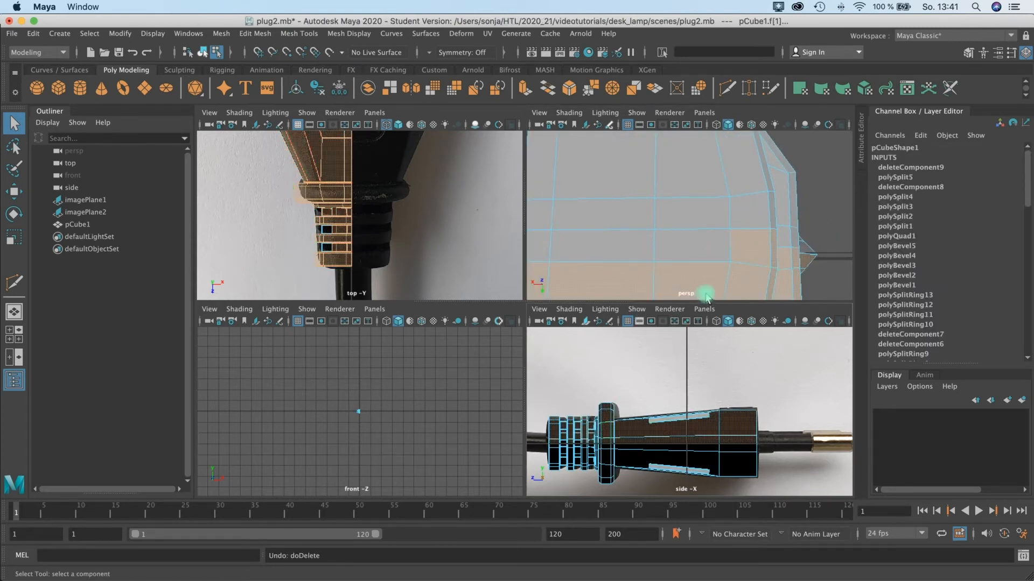
Add the missed grip and collar faces above the side view's centre line to the selection and delete the plug's upper half.
alt+middle_drag(568, 444, 618, 419)
alt+right_drag(636, 412, 769, 377)
alt+middle_drag(659, 397, 734, 392)
alt+right_drag(734, 392, 770, 369)
alt+right_drag(697, 398, 725, 392)
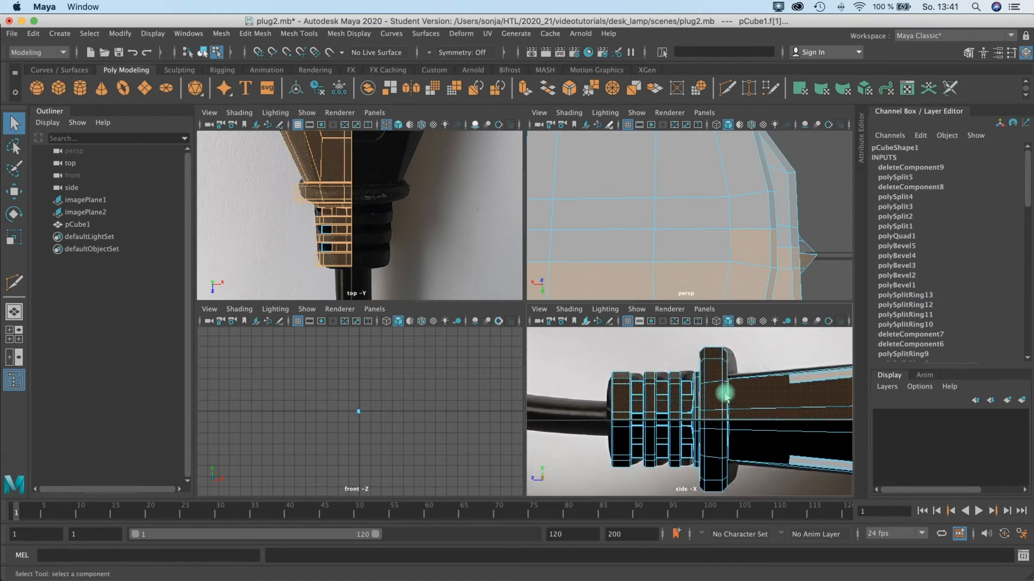
alt+middle_drag(725, 392, 724, 397)
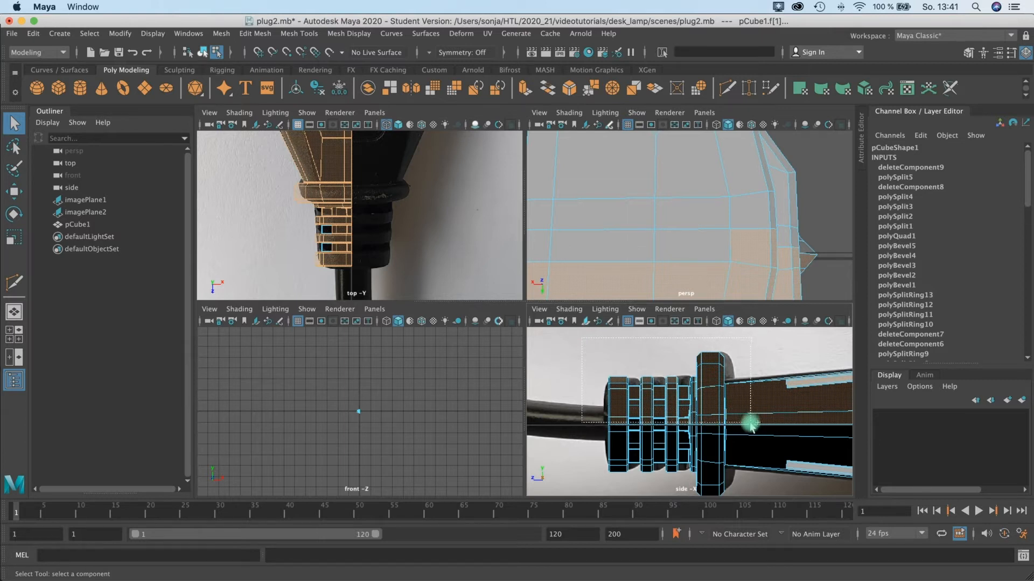
shift+click(751, 426)
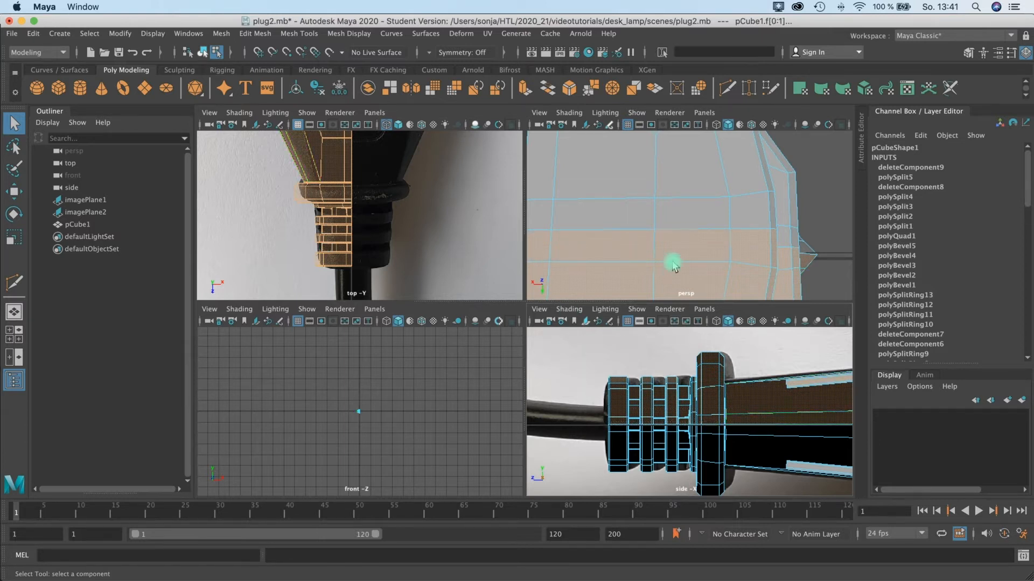
key(Delete)
Examine the remaining plug quarter's grip ribs and collar in smooth preview, and return to the unsmoothed mesh.
alt+drag(716, 236, 838, 233)
alt+right_drag(838, 232, 846, 233)
alt+drag(666, 231, 645, 235)
alt+right_drag(645, 235, 690, 228)
key(3)
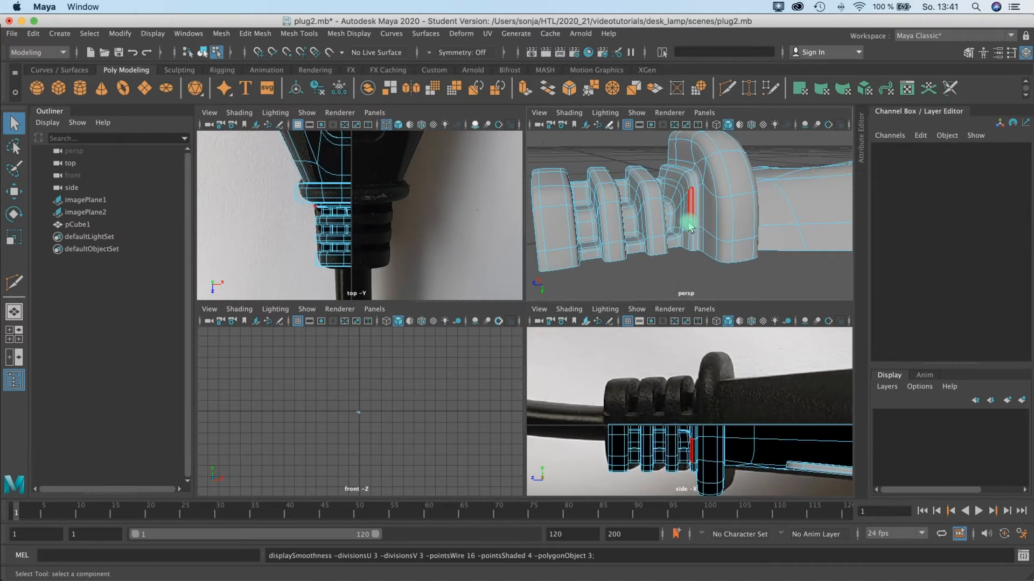
key(1)
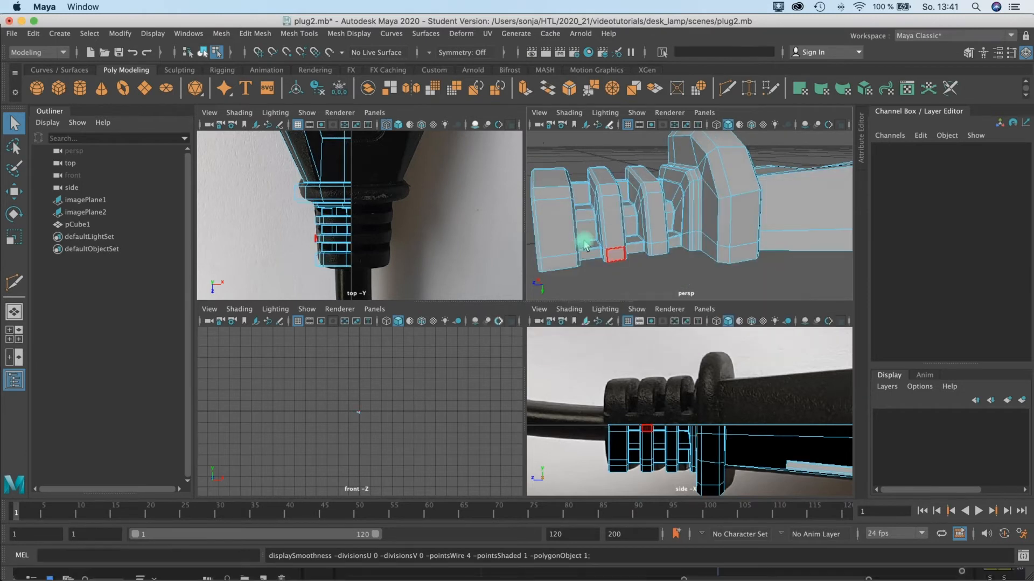
Multi-Cut edges across the grip ribs' side faces to connect the recessed core's corners with the rib outline.
key(space)
alt+middle_drag(381, 328, 587, 364)
alt+drag(587, 363, 629, 344)
alt+right_drag(657, 337, 674, 305)
alt+drag(674, 305, 610, 300)
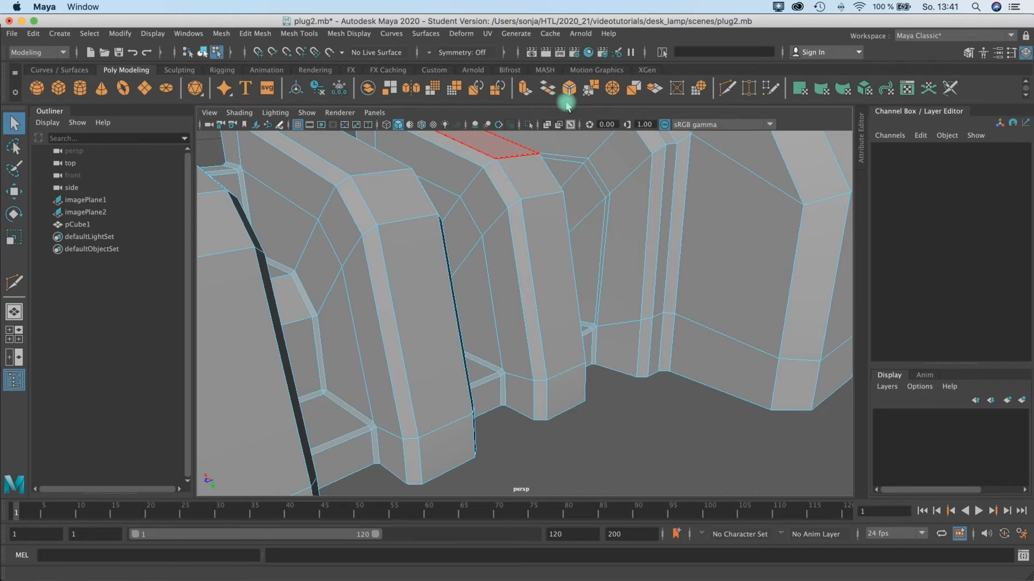
click(727, 89)
alt+middle_drag(473, 251, 579, 257)
alt+drag(466, 245, 462, 245)
alt+middle_drag(462, 245, 380, 183)
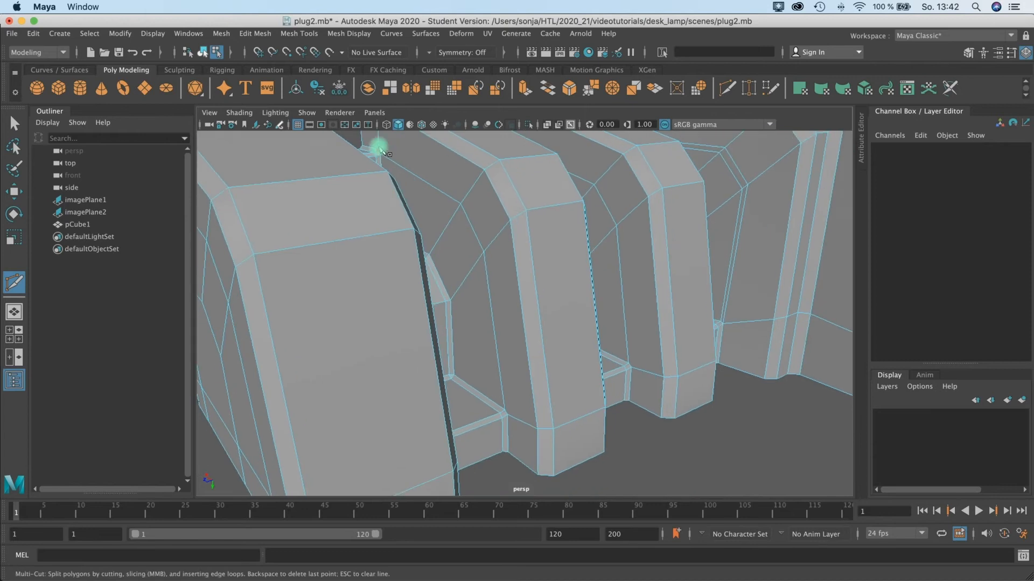
click(506, 416)
right_click(507, 415)
alt+drag(506, 416, 323, 317)
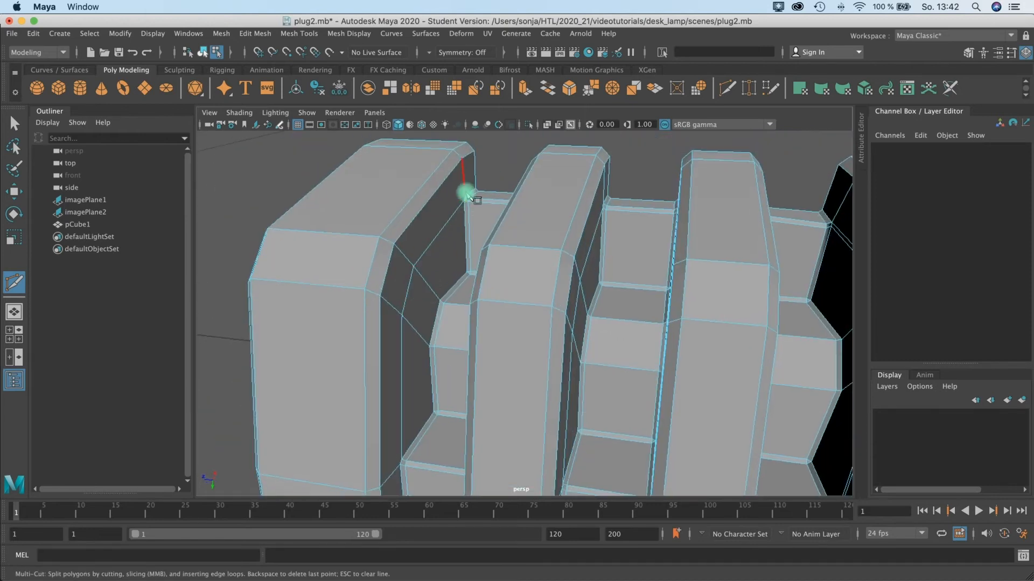
click(387, 332)
alt+middle_drag(387, 333, 367, 227)
click(383, 367)
right_click(424, 330)
Multi-Cut the remaining multi-sided face around the core's corner at the grip end, and show the plug in smooth preview.
alt+drag(423, 330, 493, 317)
click(453, 312)
click(467, 368)
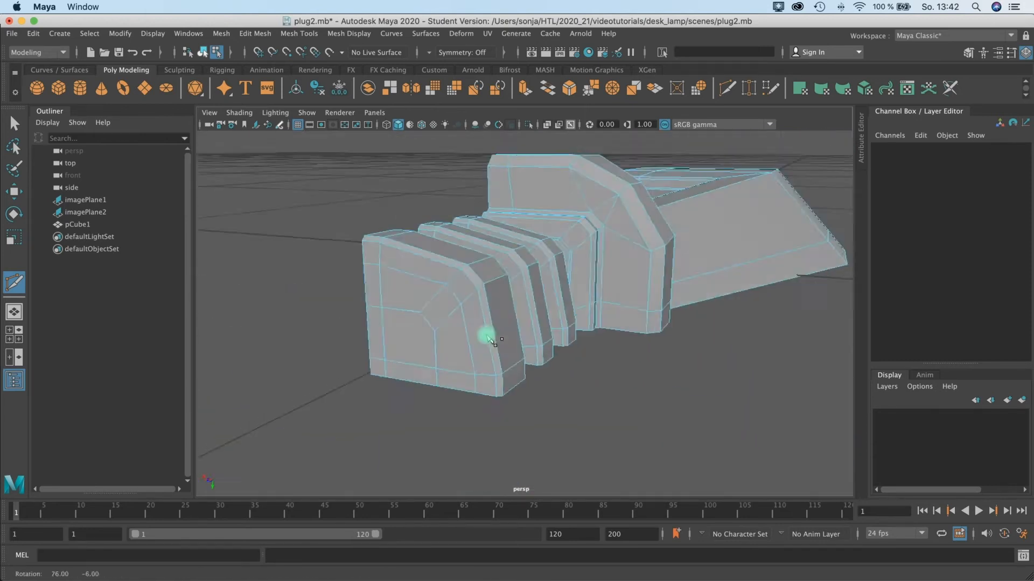
click(417, 376)
right_click(417, 377)
alt+drag(416, 376, 554, 316)
key(3)
Select the whole plug object and run Cleanup on it to find faces with more than four sides.
click(14, 123)
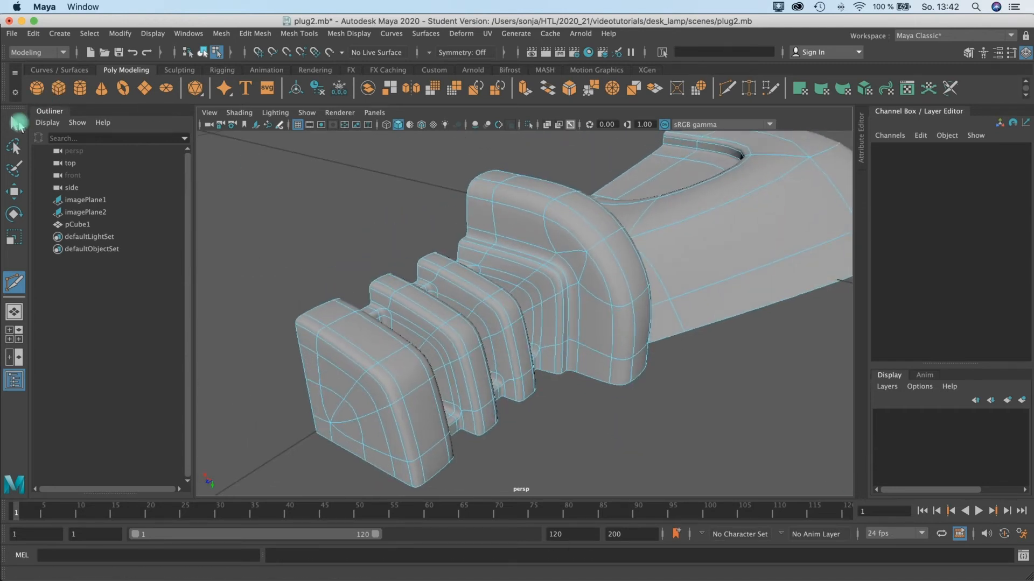
click(503, 203)
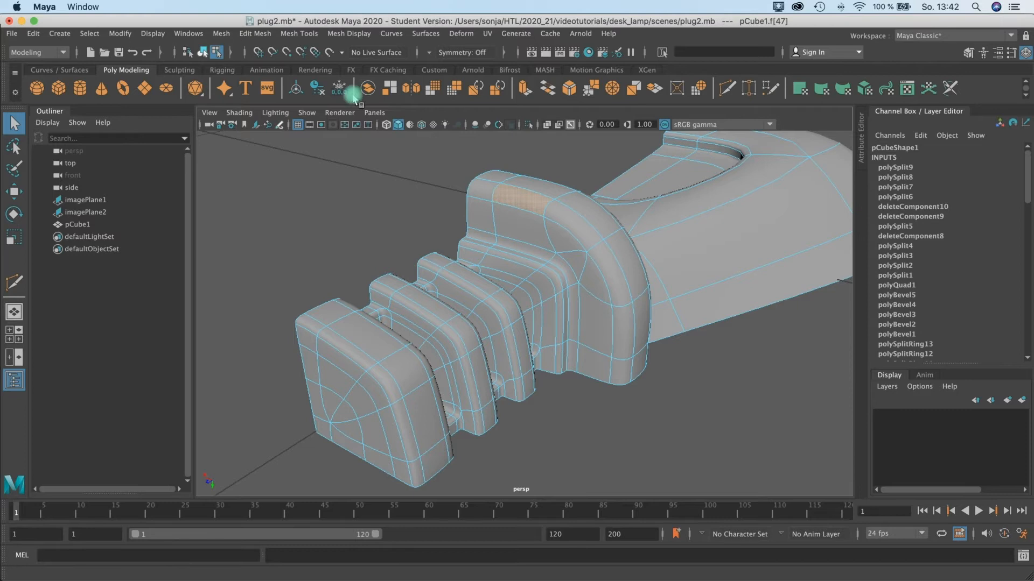
right_click(514, 204)
click(553, 193)
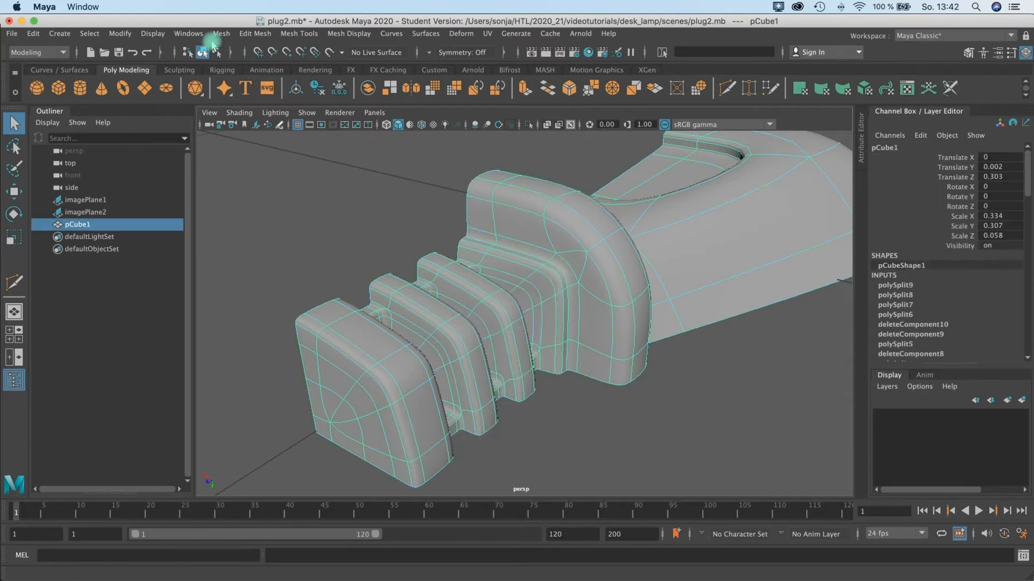
click(195, 35)
click(221, 34)
click(221, 33)
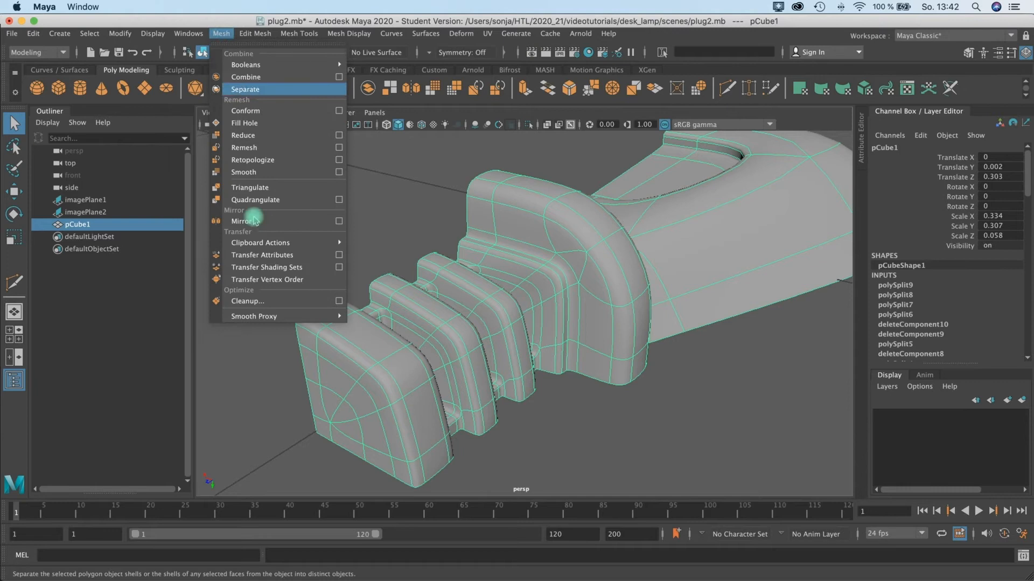
click(248, 300)
Correct the flagged side face of the grip rib near the collar by replacing its misplaced edge with a new Multi-Cut edge.
alt+drag(538, 293, 519, 282)
mouse_move(519, 282)
alt+right_down()
mouse_move(489, 350)
mouse_move(492, 307)
mouse_move(538, 312)
mouse_move(514, 289)
alt+right_up()
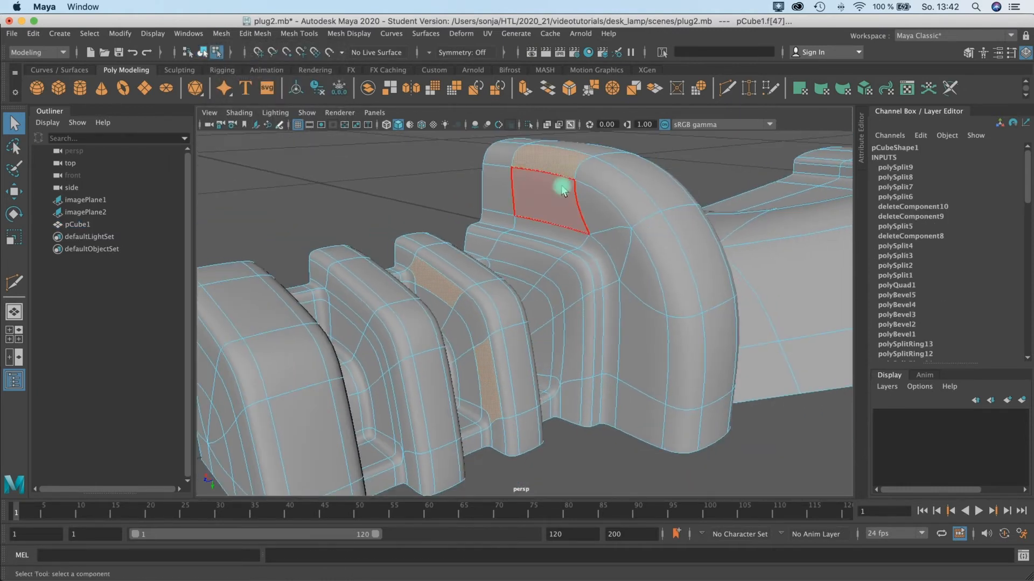
alt+drag(561, 189, 554, 199)
alt+drag(466, 224, 474, 213)
alt+right_drag(474, 214, 273, 212)
right_drag(374, 238, 410, 218)
click(309, 168)
click(369, 247)
key(y)
key(1)
click(313, 250)
alt+middle_drag(451, 323, 476, 181)
alt+drag(469, 323, 505, 172)
alt+middle_drag(395, 308, 422, 176)
click(406, 245)
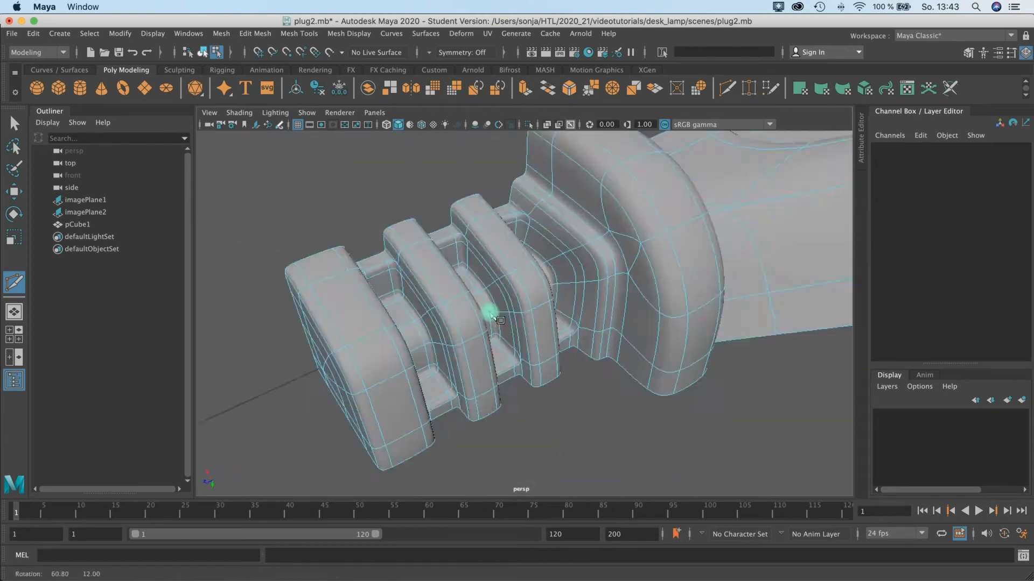
Run Cleanup on the plug object again to recheck its faces after the rib correction.
alt+drag(489, 307, 547, 269)
click(547, 270)
click(220, 34)
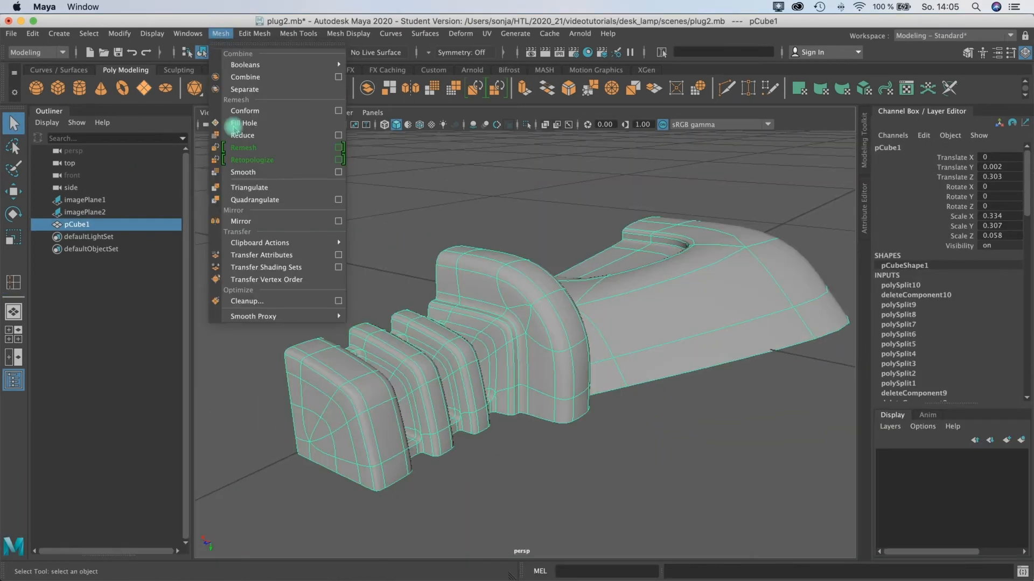
click(271, 303)
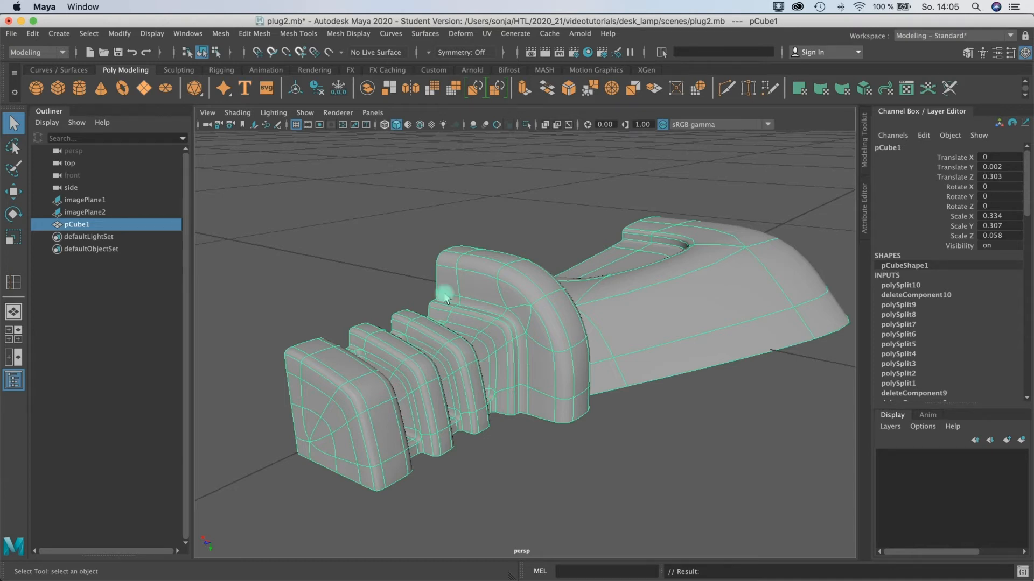
Compare the plug body's wide end in the unsmoothed and smooth previews.
alt+drag(508, 337, 539, 314)
key(1)
key(3)
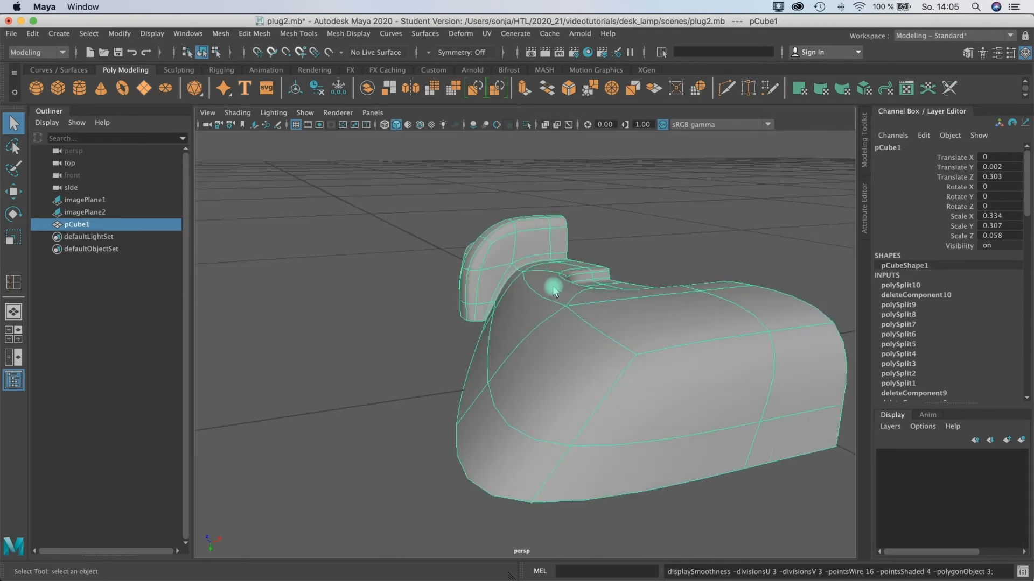
key(1)
Insert an edge loop close to the front edge of the plug body's wide end and check its sharpness in smooth preview.
alt+right_drag(580, 388, 605, 328)
alt+middle_drag(605, 328, 612, 340)
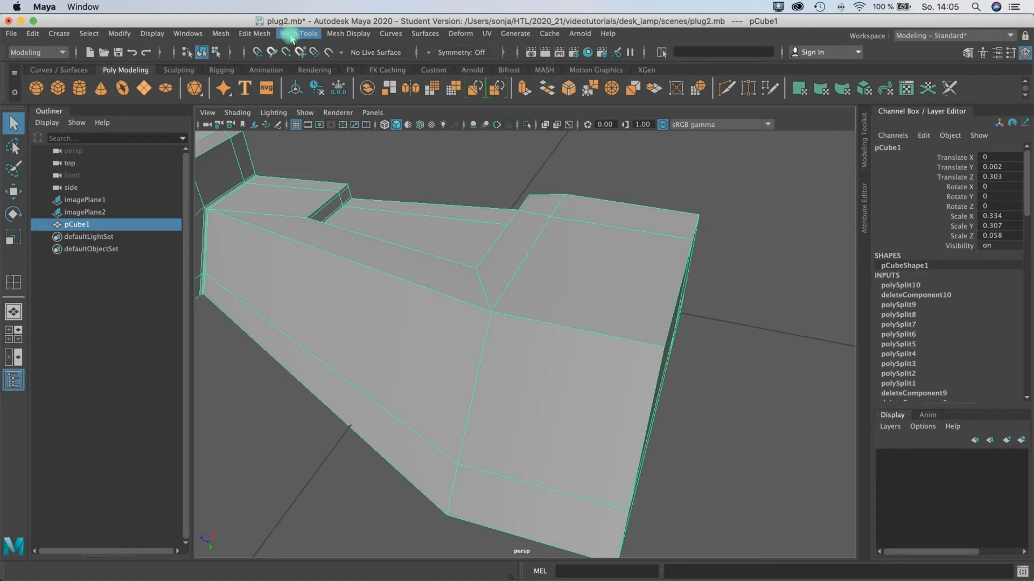
click(255, 35)
mouse_move(298, 33)
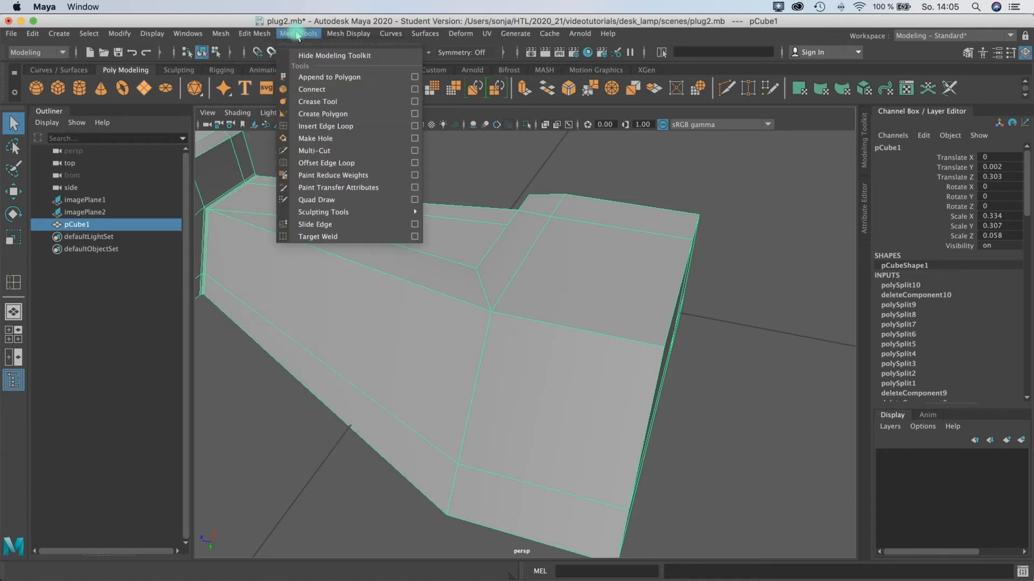
click(323, 127)
drag(658, 341, 661, 350)
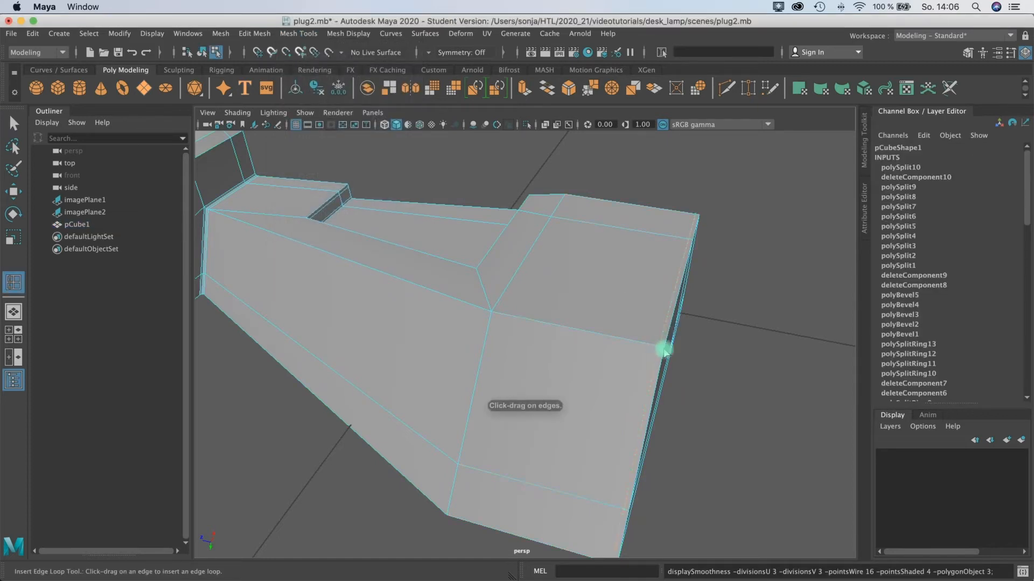
key(3)
alt+drag(602, 315, 638, 349)
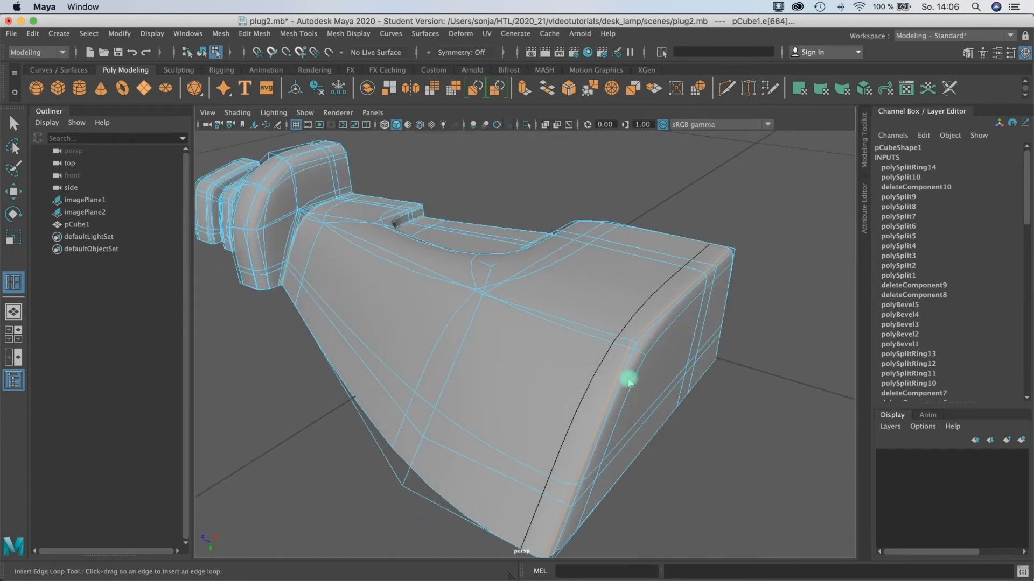
key(1)
Try inserting an edge loop along the plug body's long upper side edge, and undo it.
mouse_move(616, 365)
alt+mouse_down()
mouse_move(588, 353)
mouse_move(602, 364)
alt+mouse_up()
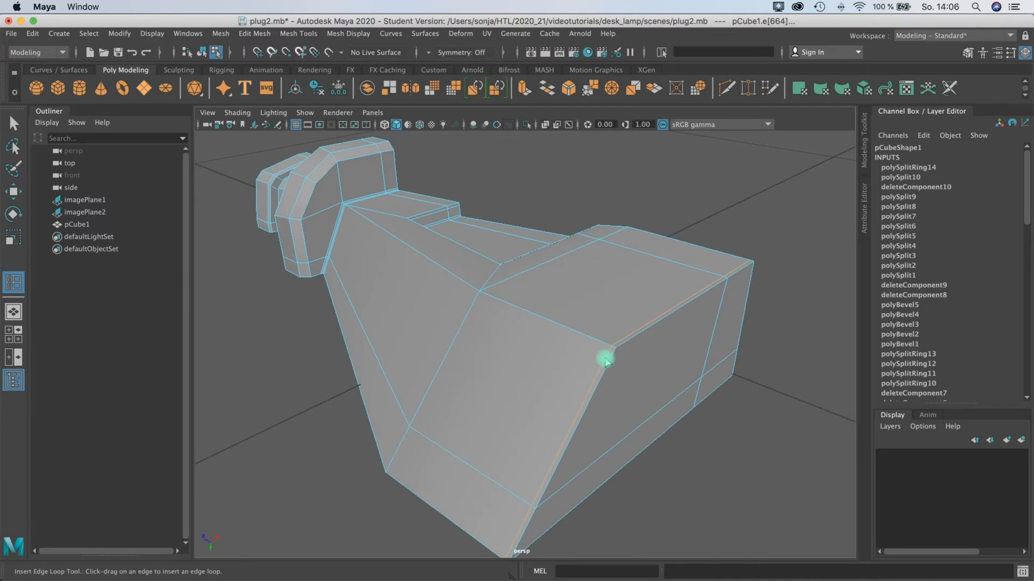
drag(384, 201, 239, 191)
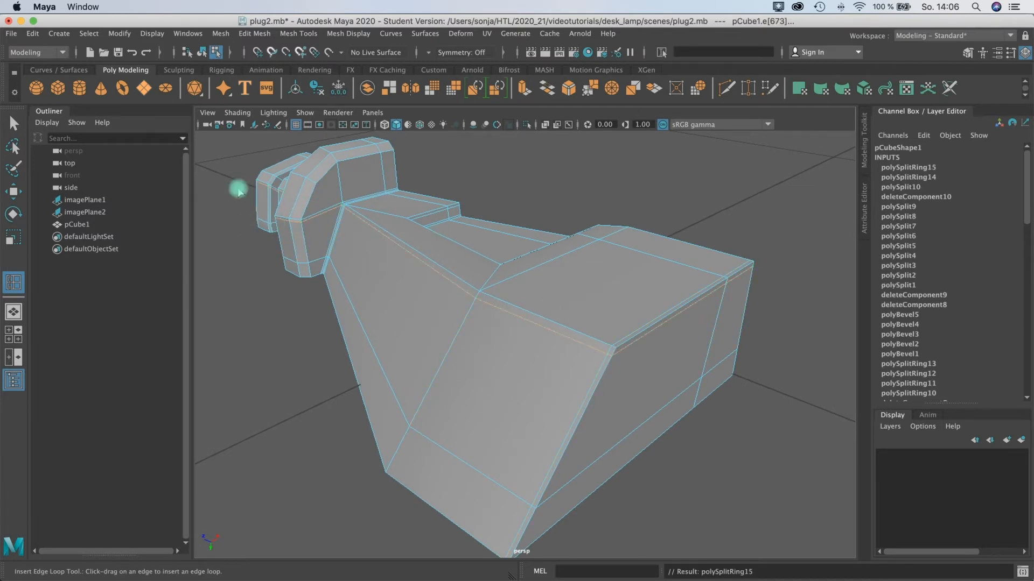
key(z)
Start a Multi-Cut at the plug body's corner beside the collar and run it just below the long upper side edge to the bend.
alt+drag(409, 291, 372, 262)
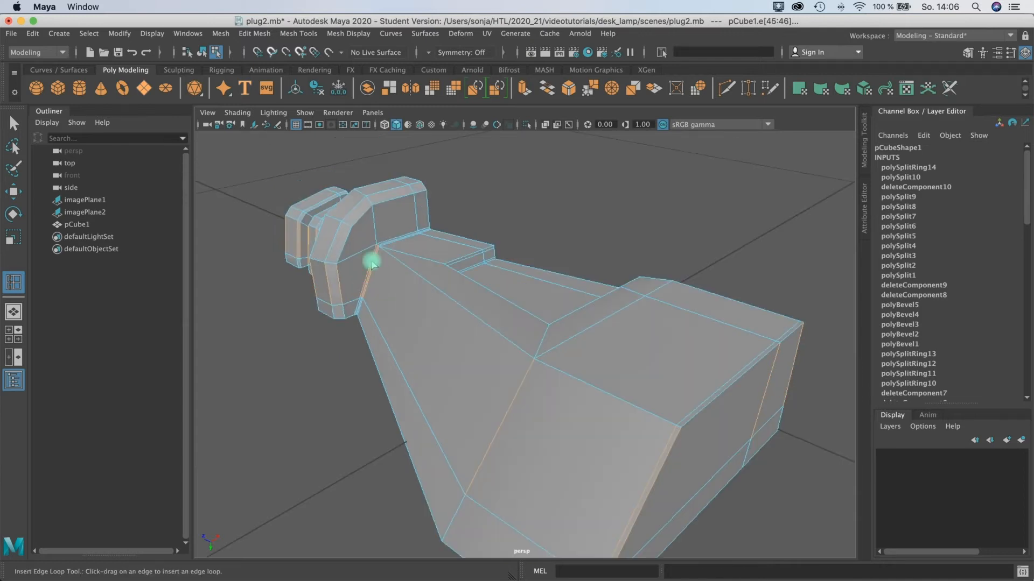
alt+drag(545, 322, 554, 291)
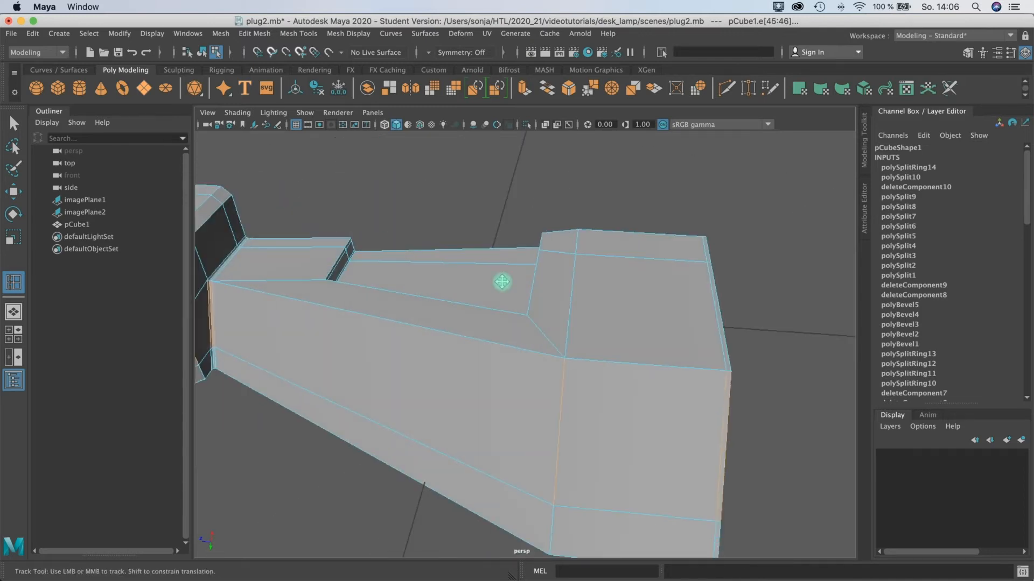
alt+middle_drag(500, 281, 656, 283)
alt+right_drag(545, 274, 603, 275)
alt+middle_drag(426, 258, 419, 302)
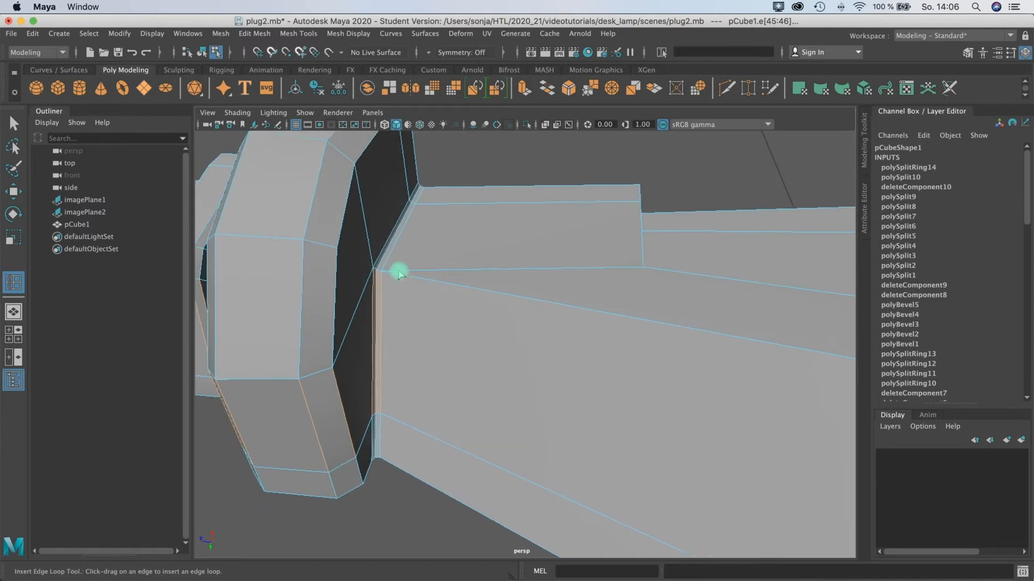
click(14, 124)
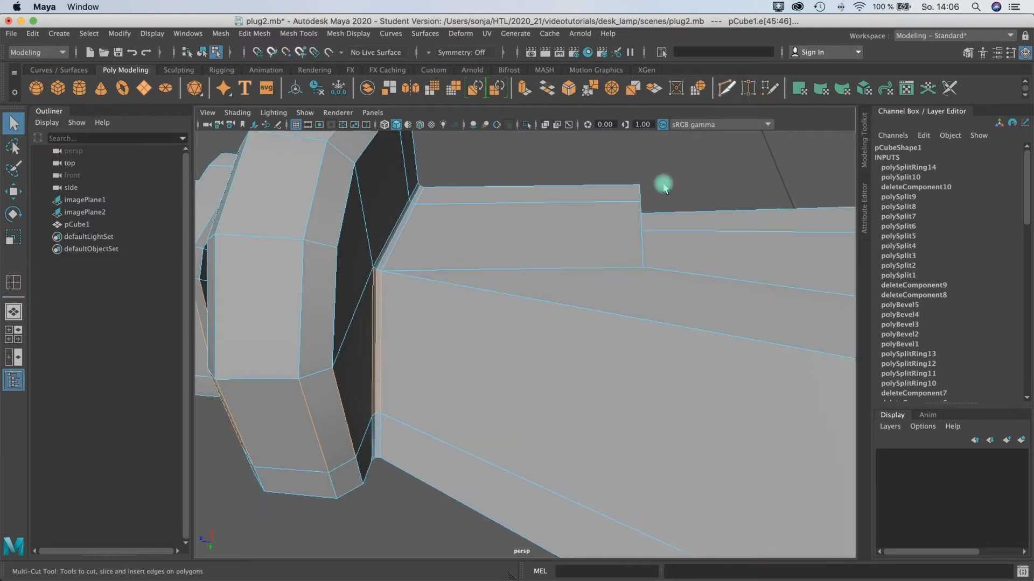
click(381, 272)
scroll(426, 300, up, 5)
scroll(410, 305, down, 8)
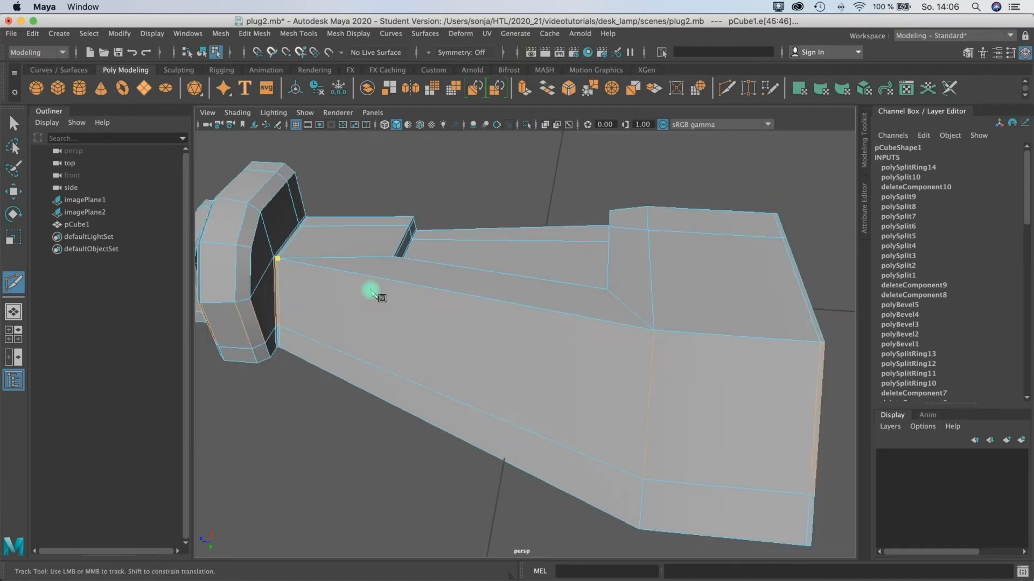
alt+middle_drag(371, 291, 309, 266)
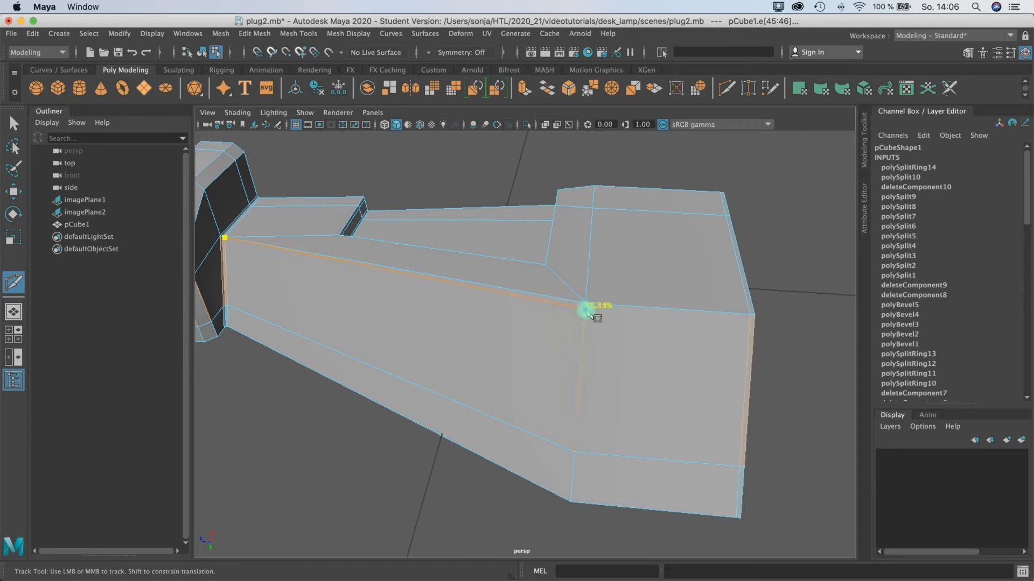
click(586, 309)
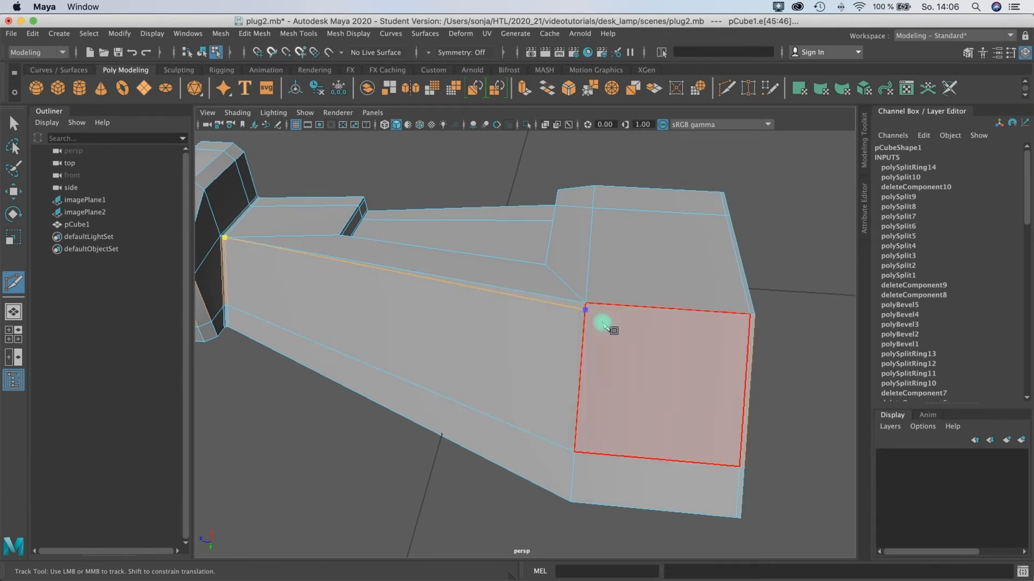
Continue the cut below the upper edge around the wide end's corner and finish it at the inner vertex of the end face.
alt+drag(599, 323, 503, 306)
alt+middle_drag(498, 302, 468, 284)
scroll(473, 288, up, 4)
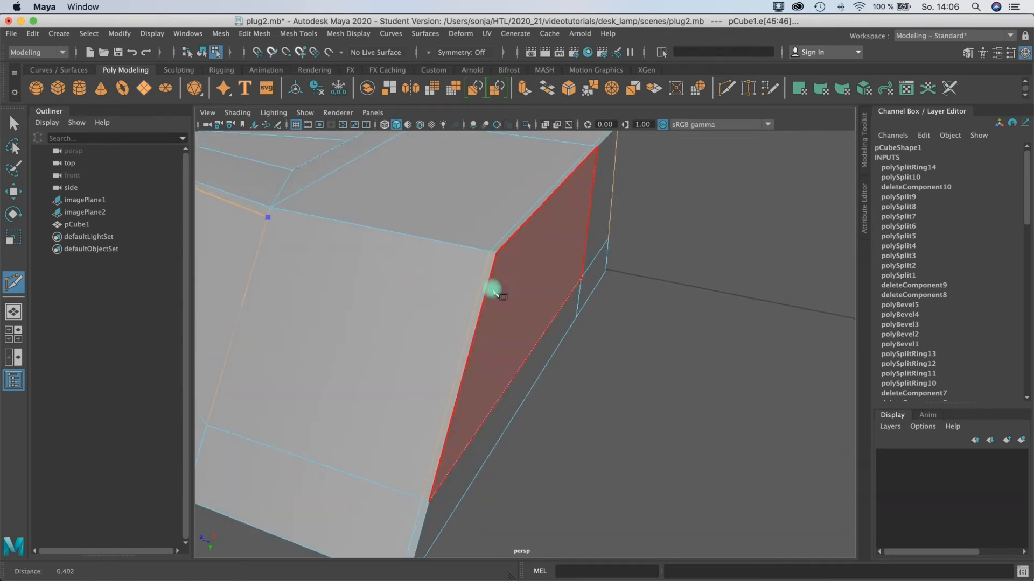
alt+drag(491, 288, 486, 276)
click(488, 265)
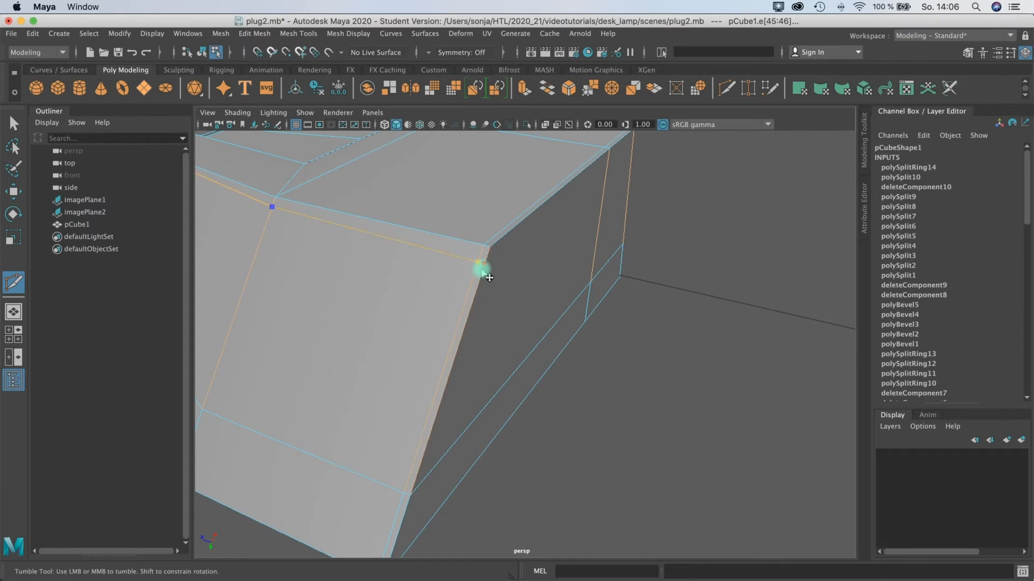
scroll(487, 275, down, 4)
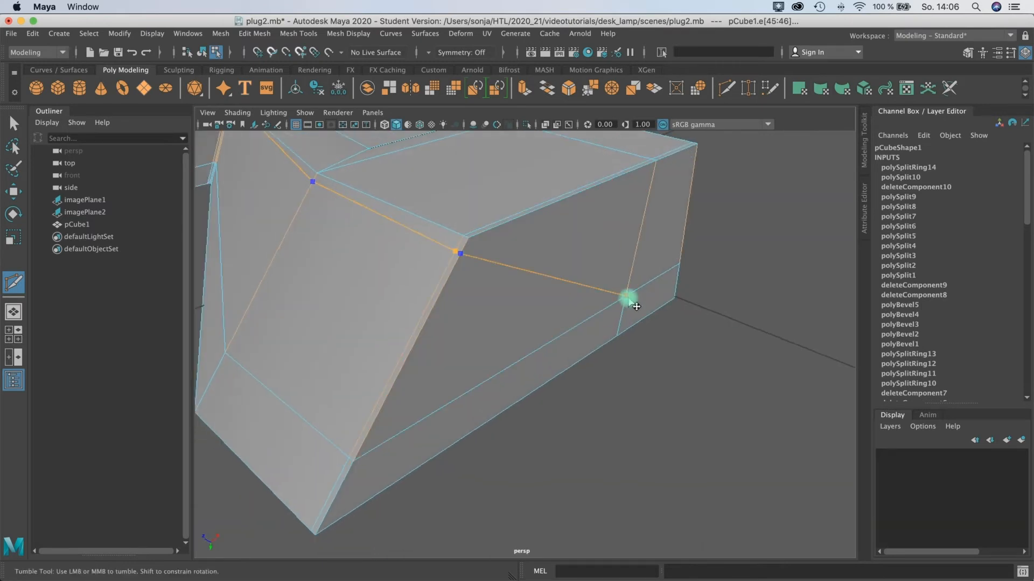
key(Return)
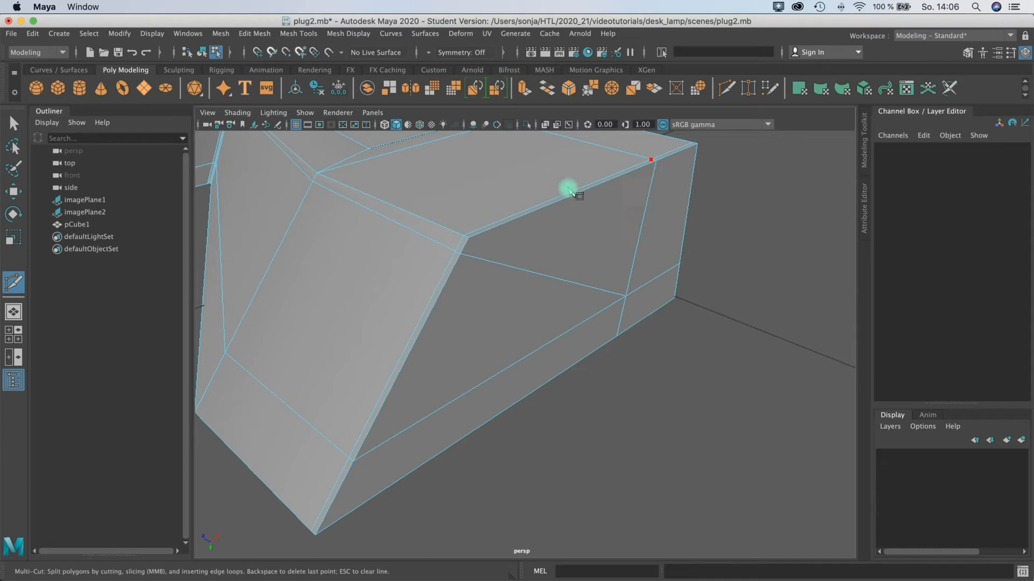
click(583, 259)
key(Escape)
Compare the plug body's upper side edge and recess in the smooth and unsmoothed previews.
alt+right_drag(579, 247, 499, 270)
alt+drag(514, 269, 526, 277)
alt+right_drag(526, 278, 532, 275)
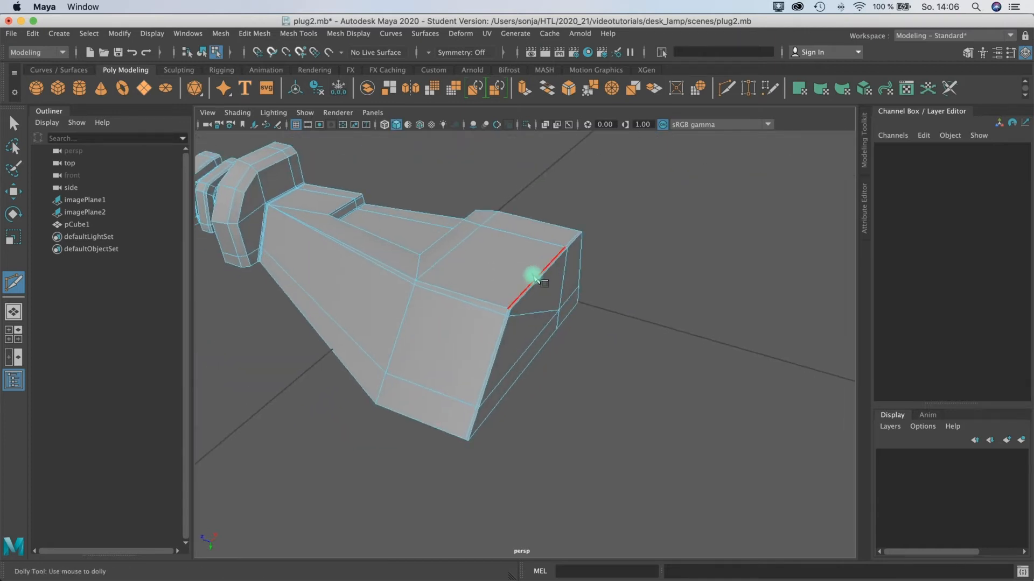
key(3)
alt+drag(464, 305, 535, 296)
key(1)
alt+right_drag(535, 296, 548, 298)
key(3)
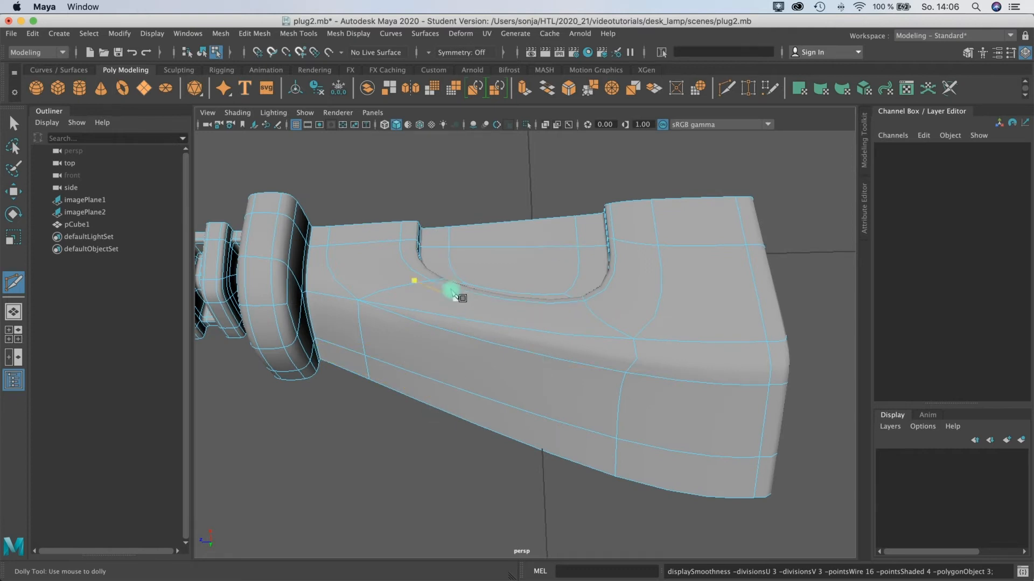
alt+drag(469, 294, 459, 270)
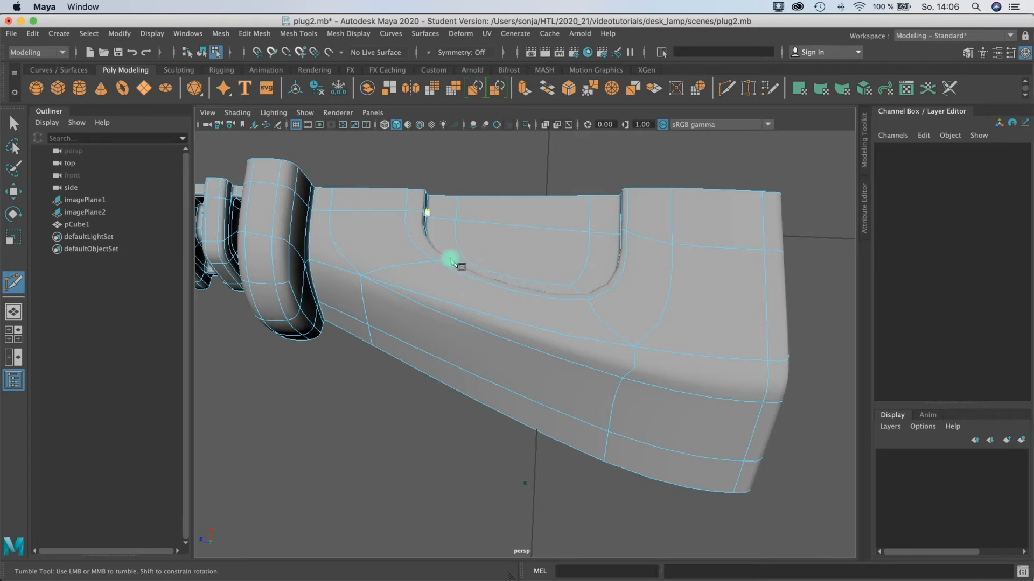
key(1)
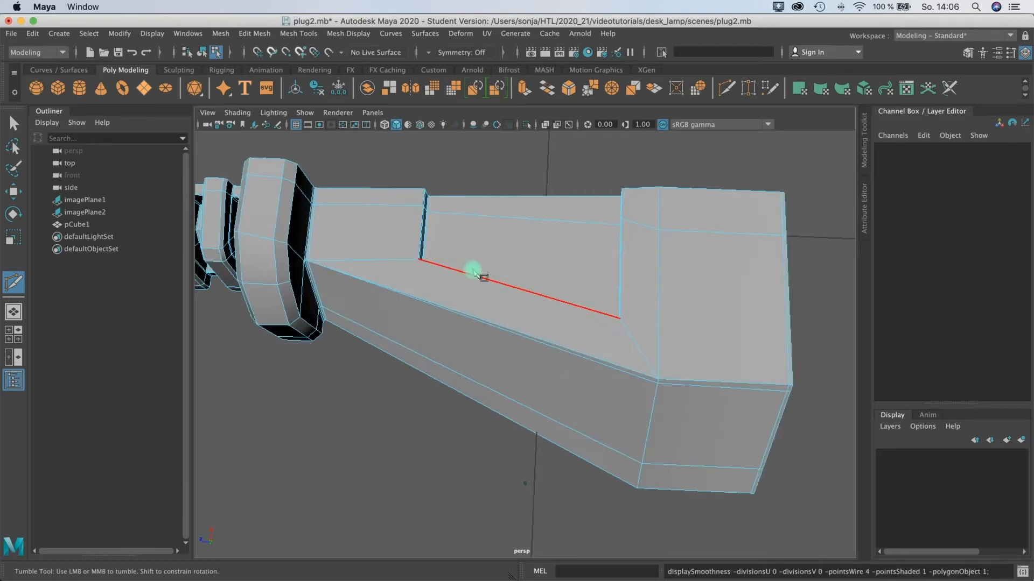
Try inserting an edge loop across the recess near its narrow end, and undo it.
mouse_move(451, 237)
alt+mouse_down()
mouse_move(447, 217)
mouse_move(446, 226)
alt+mouse_up()
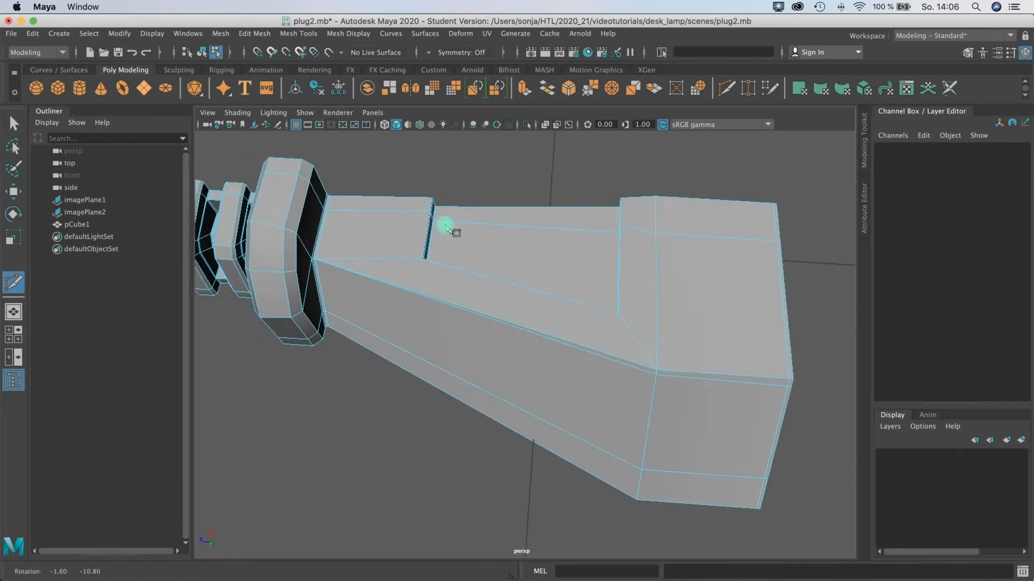
click(254, 33)
mouse_move(298, 33)
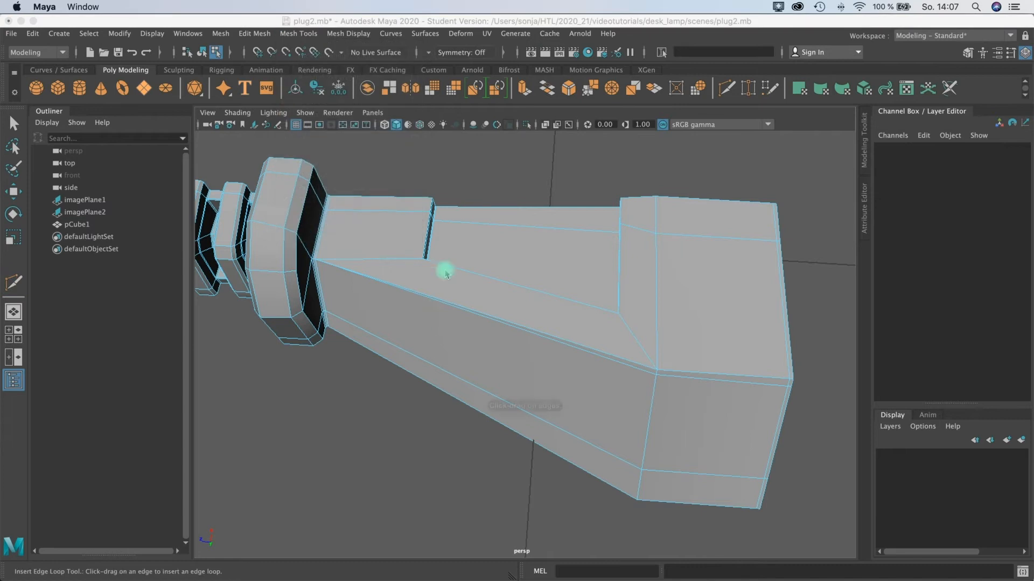
drag(443, 267, 451, 271)
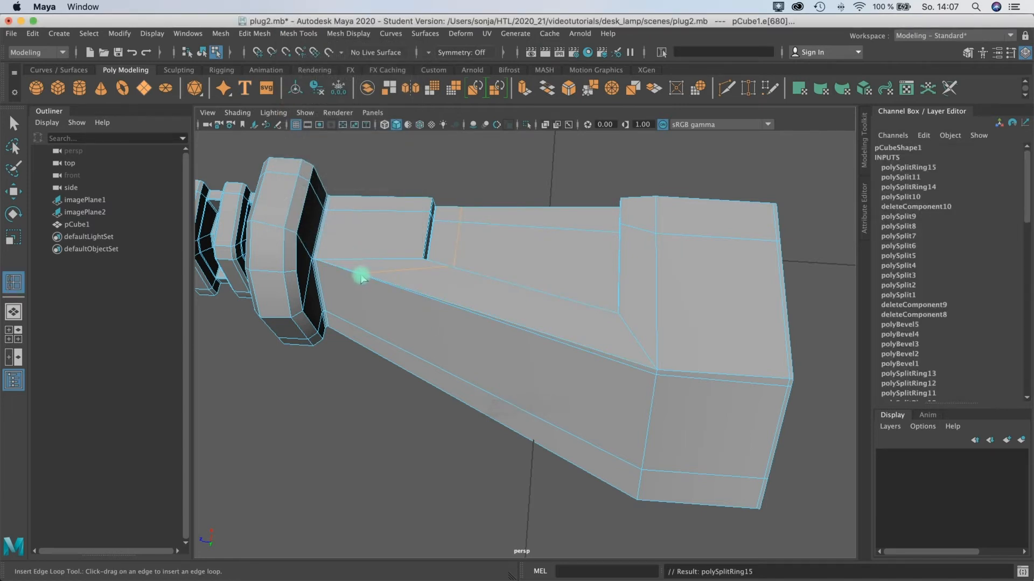
alt+drag(365, 266, 384, 303)
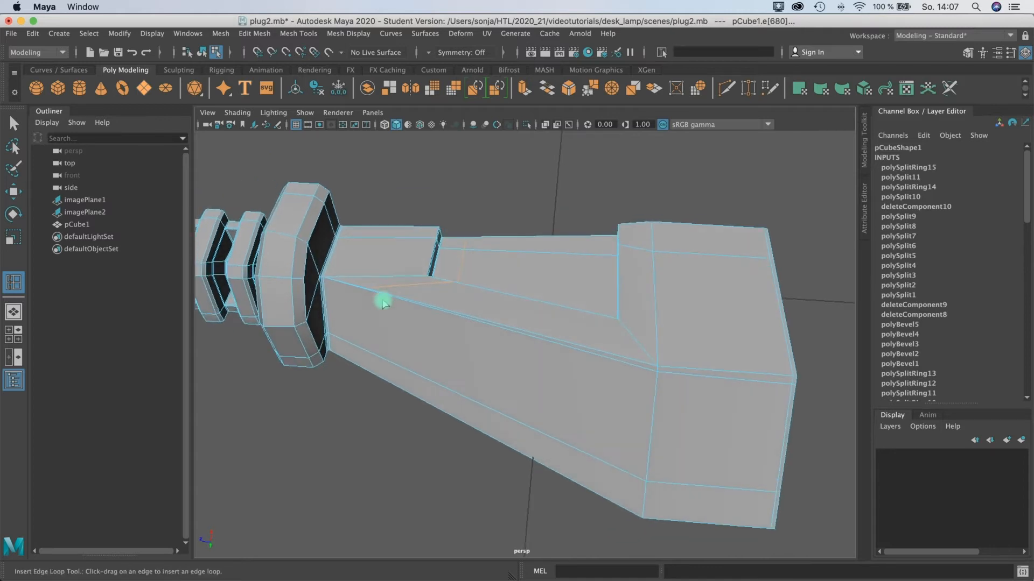
alt+right_drag(371, 299, 397, 291)
alt+drag(397, 291, 405, 297)
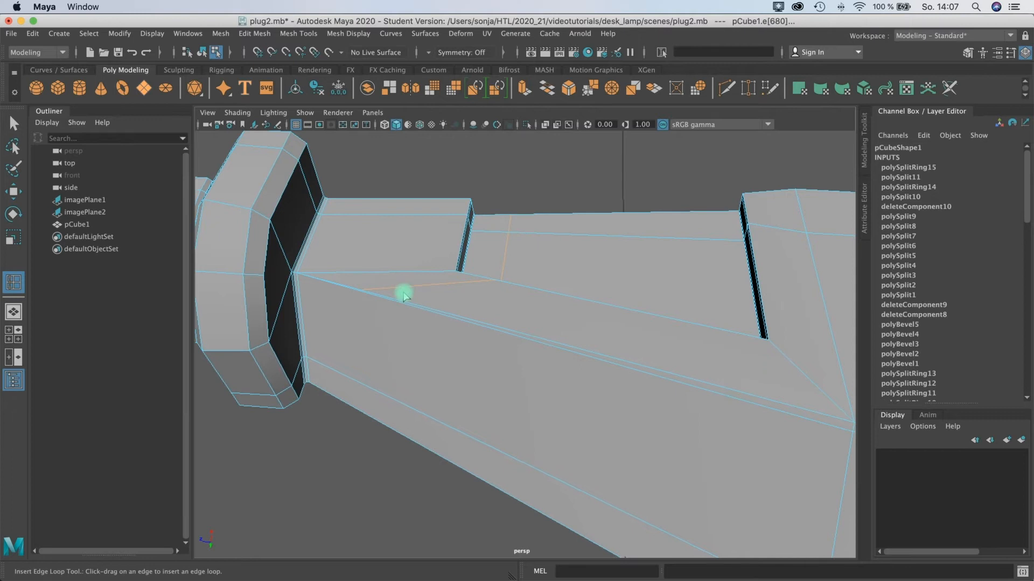
click(404, 295)
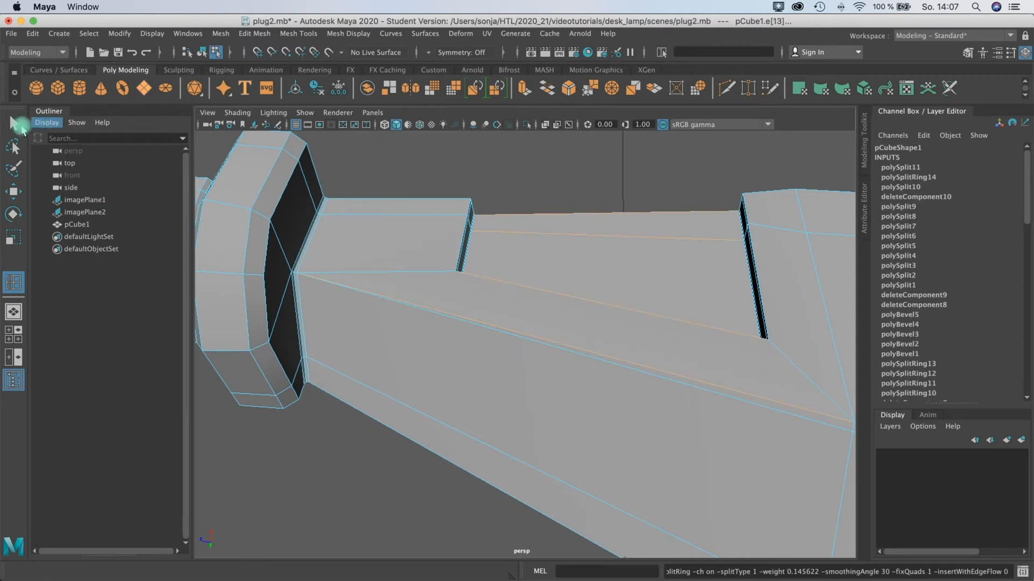
In the top view, slice the plug body straight across at two places along the recess with Multi-Cut.
alt+middle_drag(377, 255, 318, 227)
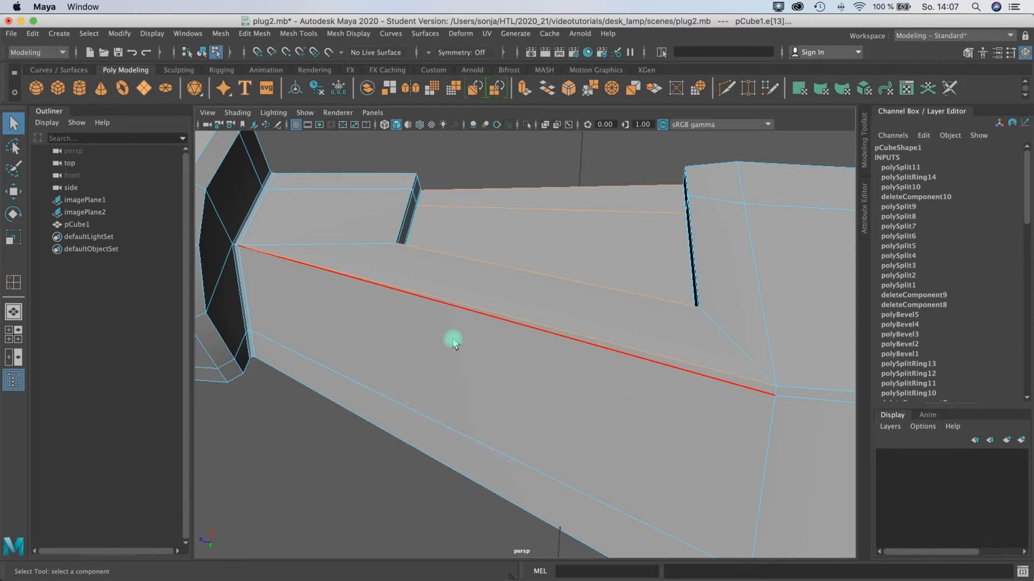
click(427, 256)
key(space)
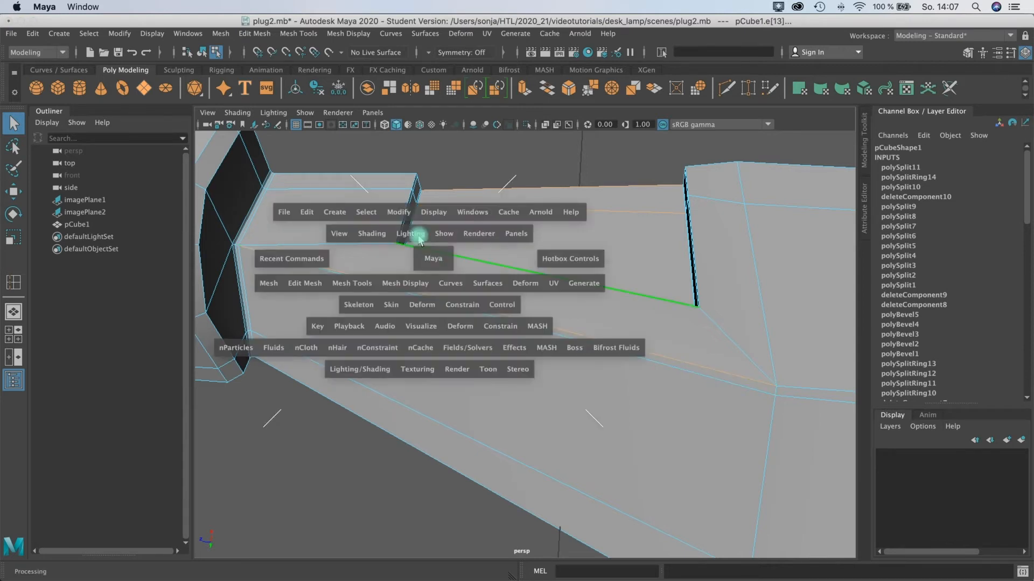
key(space)
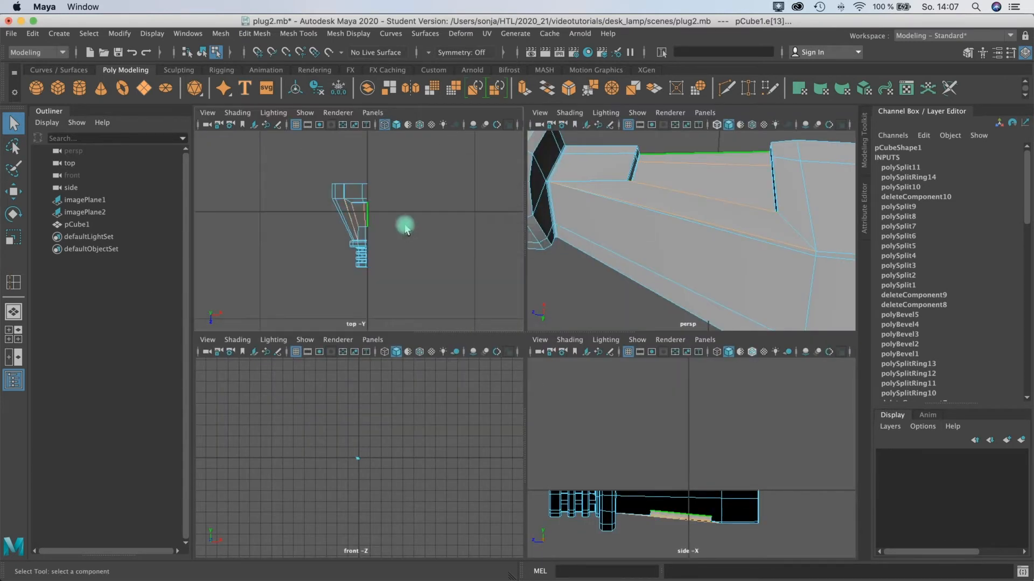
alt+middle_drag(339, 212, 235, 186)
alt+right_drag(444, 250, 754, 226)
alt+middle_drag(429, 225, 438, 232)
right_click(369, 200)
right_drag(371, 203, 430, 182)
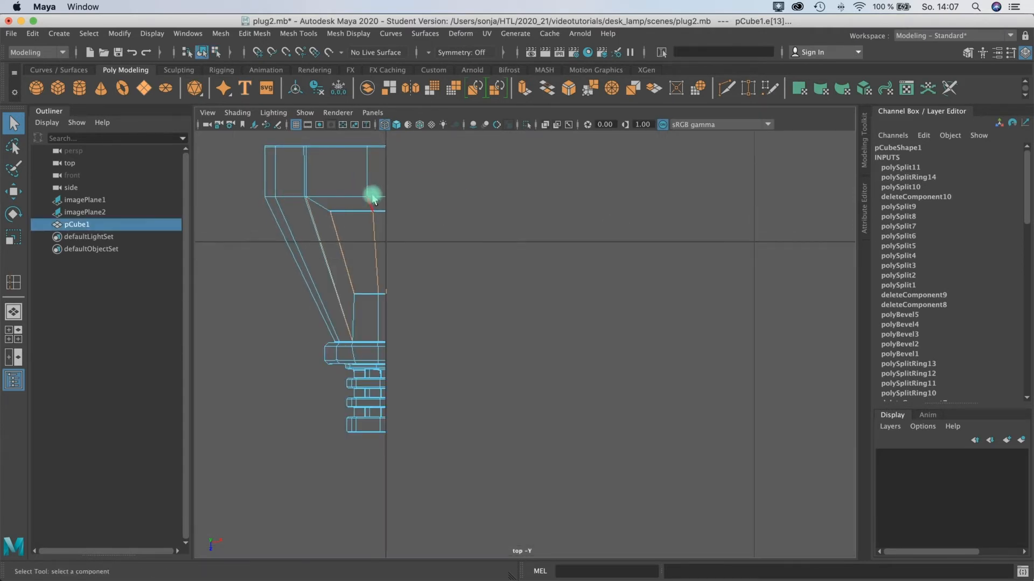
alt+middle_drag(397, 272, 446, 256)
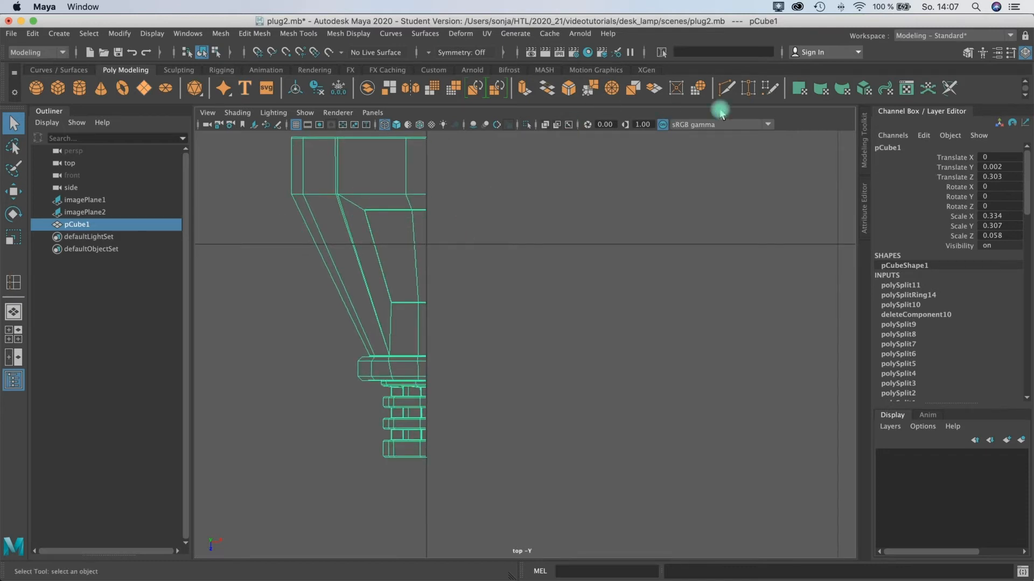
click(358, 209)
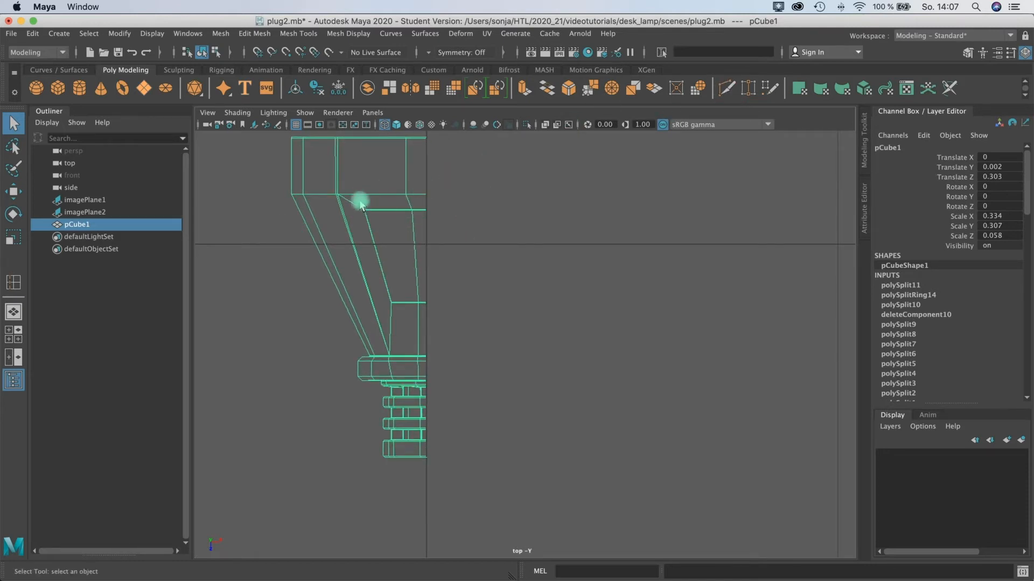
click(726, 89)
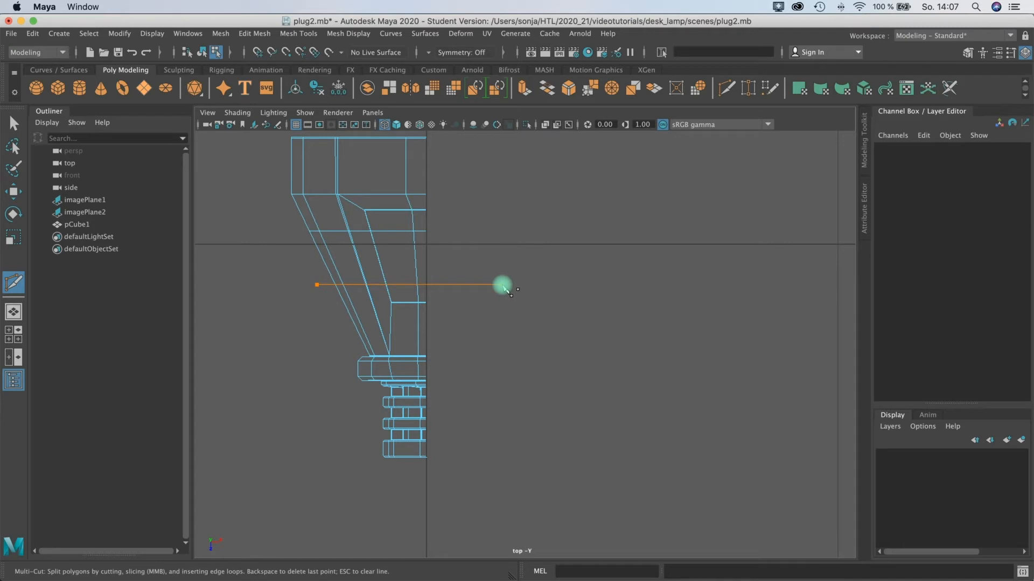
Examine the two new cuts across the plug body in smooth preview in the perspective view.
key(space)
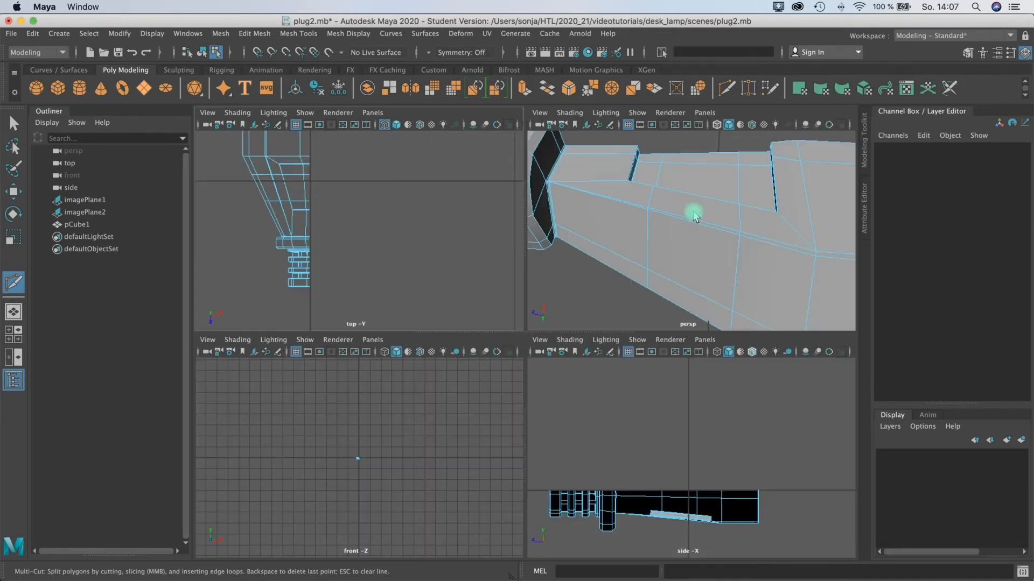
alt+drag(703, 232, 676, 236)
key(3)
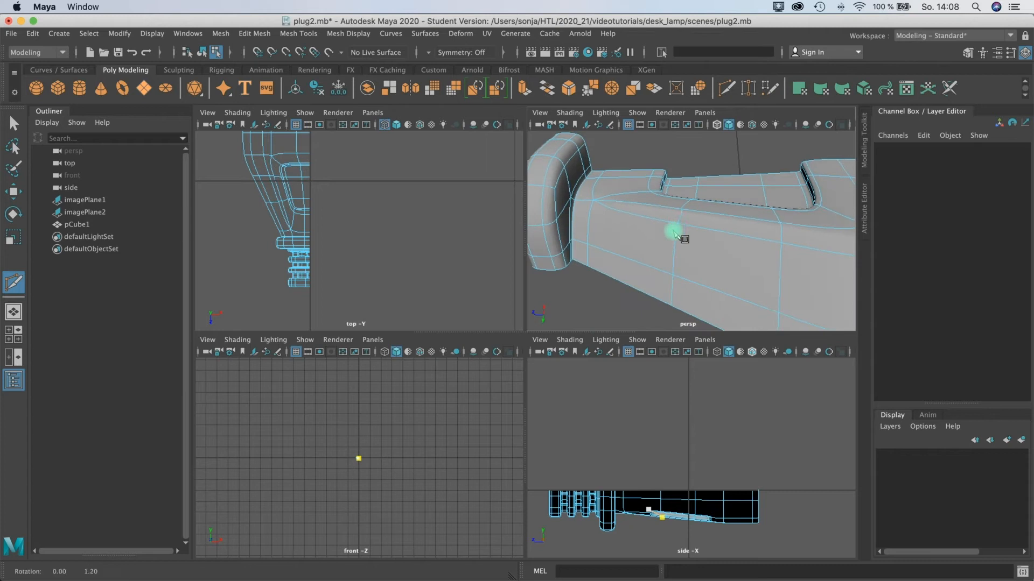
alt+drag(678, 285, 662, 279)
Leave the cutting tool, return to object mode and select the whole plug quarter in the enlarged perspective view.
click(13, 123)
right_drag(716, 202, 784, 180)
scroll(716, 261, down, 5)
alt+drag(716, 260, 715, 237)
click(640, 259)
key(space)
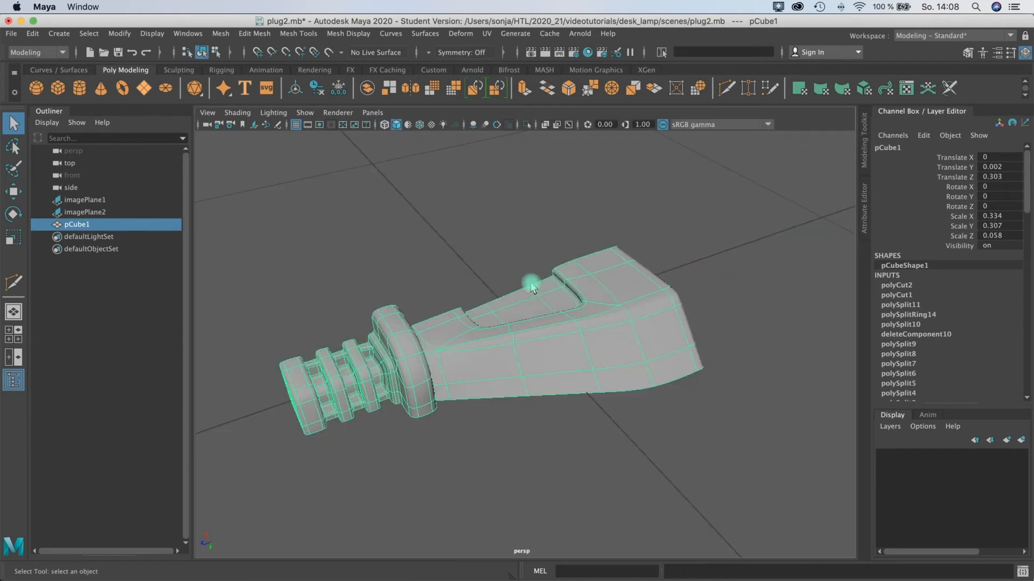
alt+drag(497, 344, 611, 245)
alt+middle_drag(611, 245, 589, 249)
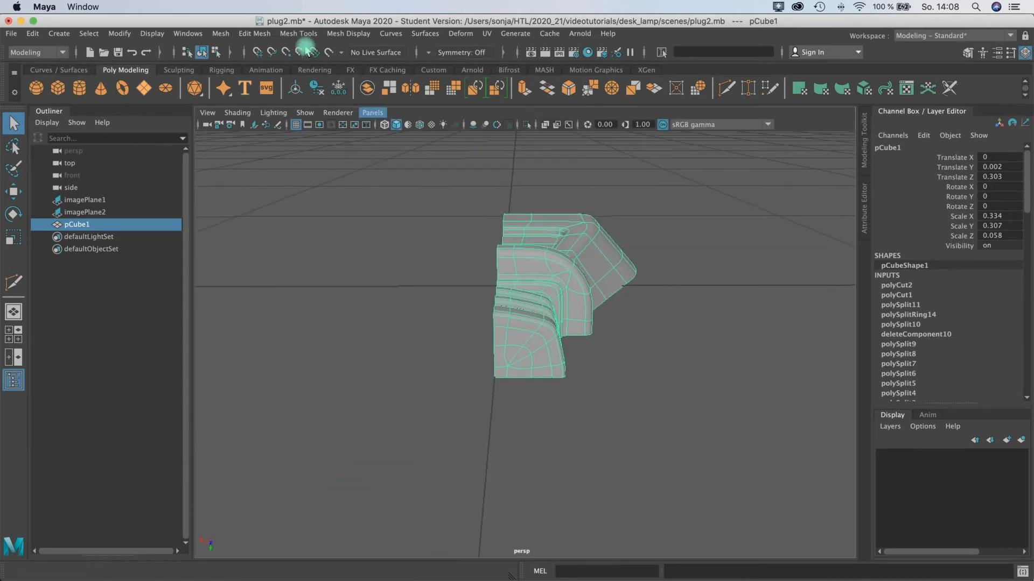
Mirror the plug quarter across the X axis in the + direction, with the border set to Do not merge borders.
click(252, 35)
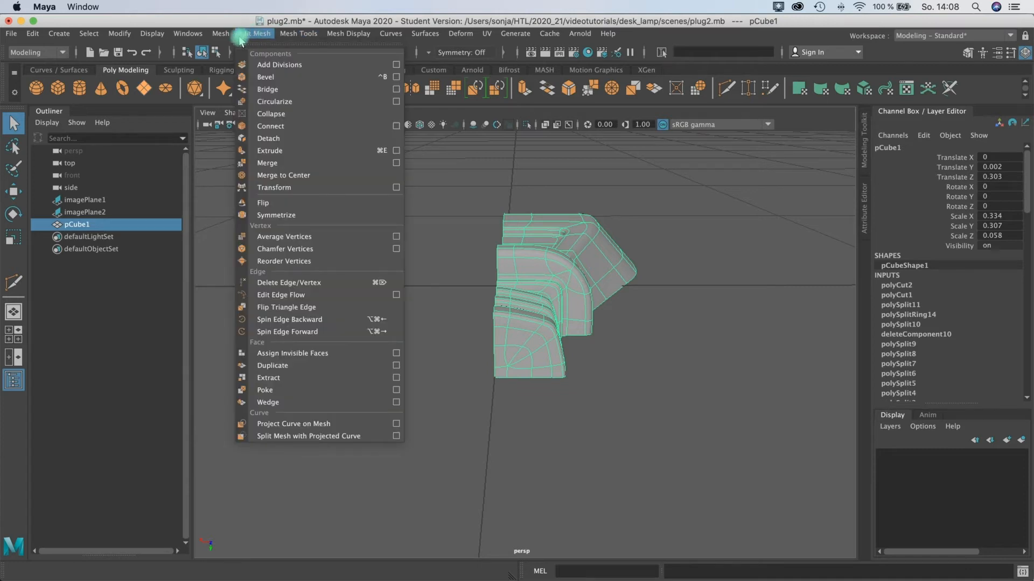
mouse_move(227, 40)
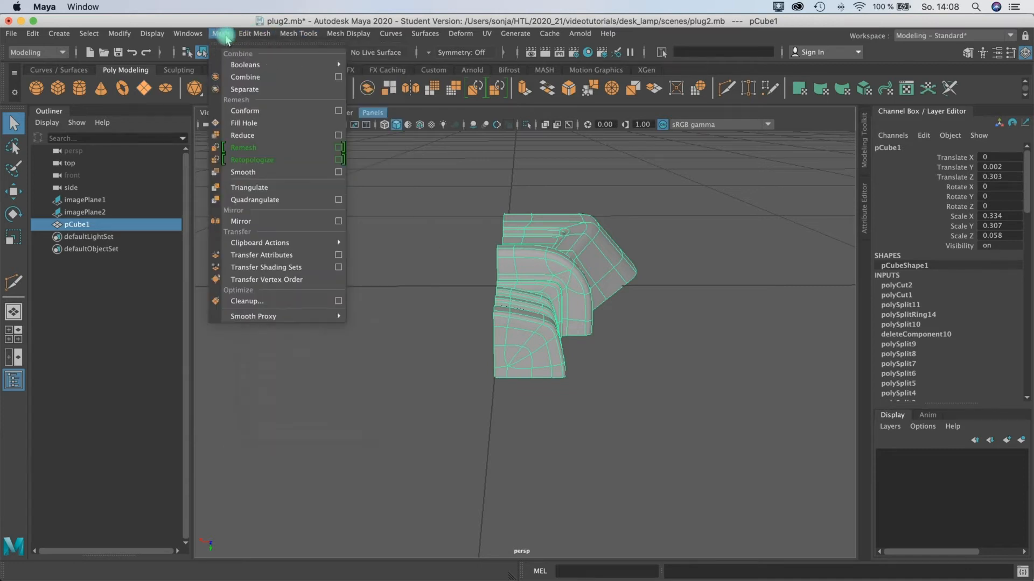
click(338, 222)
drag(660, 118, 737, 125)
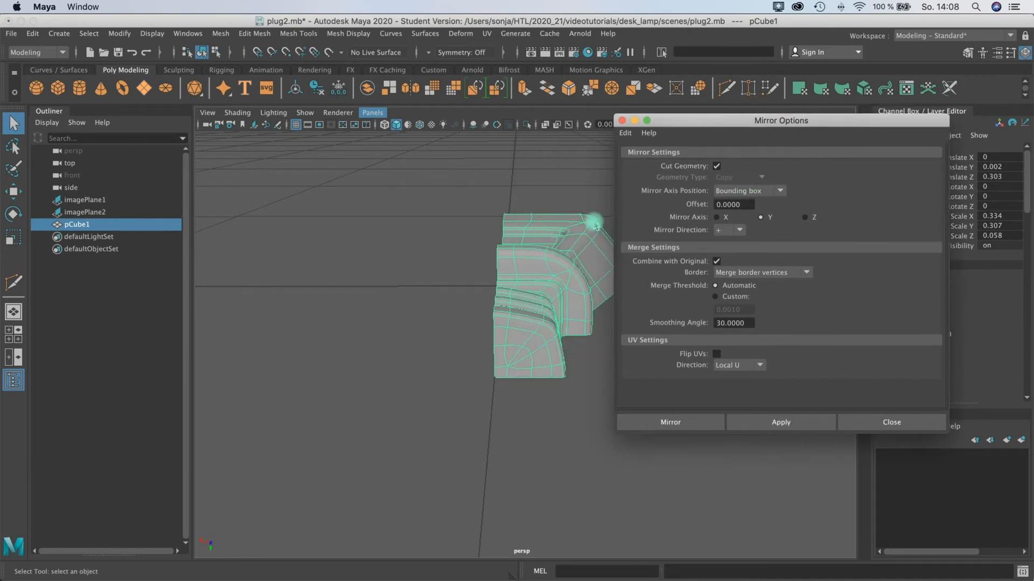
alt+drag(504, 250, 507, 249)
alt+drag(520, 344, 510, 339)
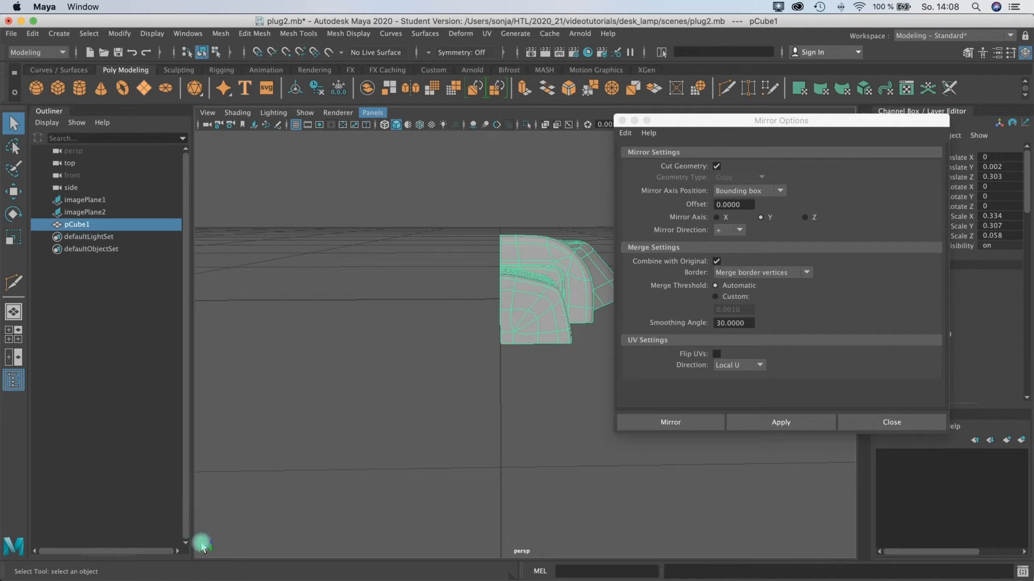
click(717, 217)
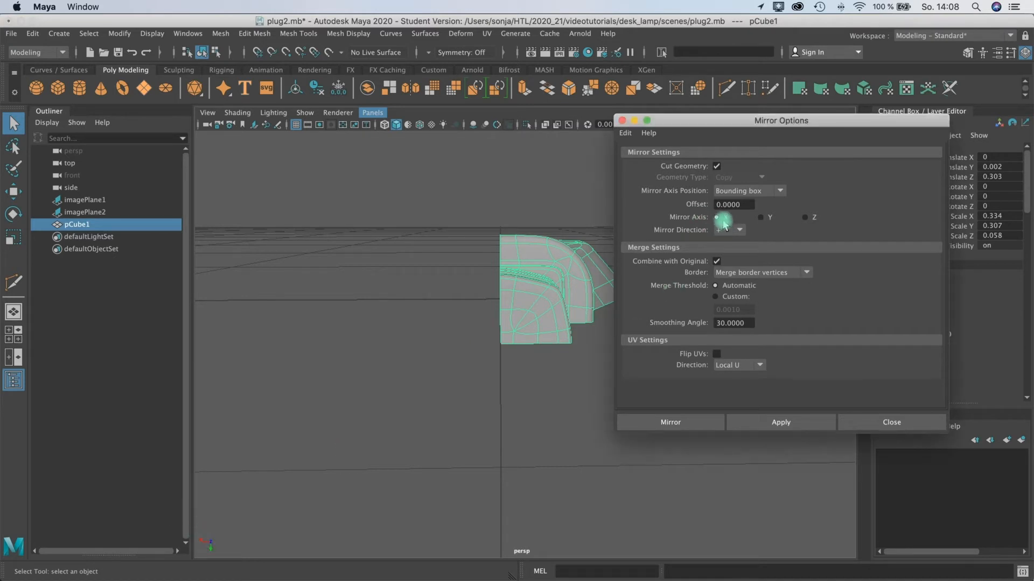
click(767, 273)
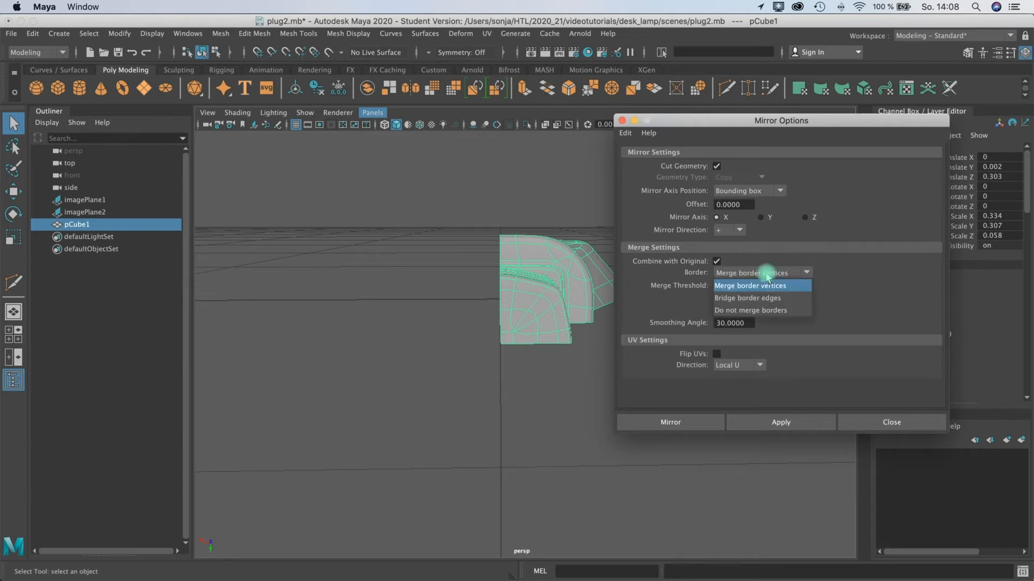
click(747, 311)
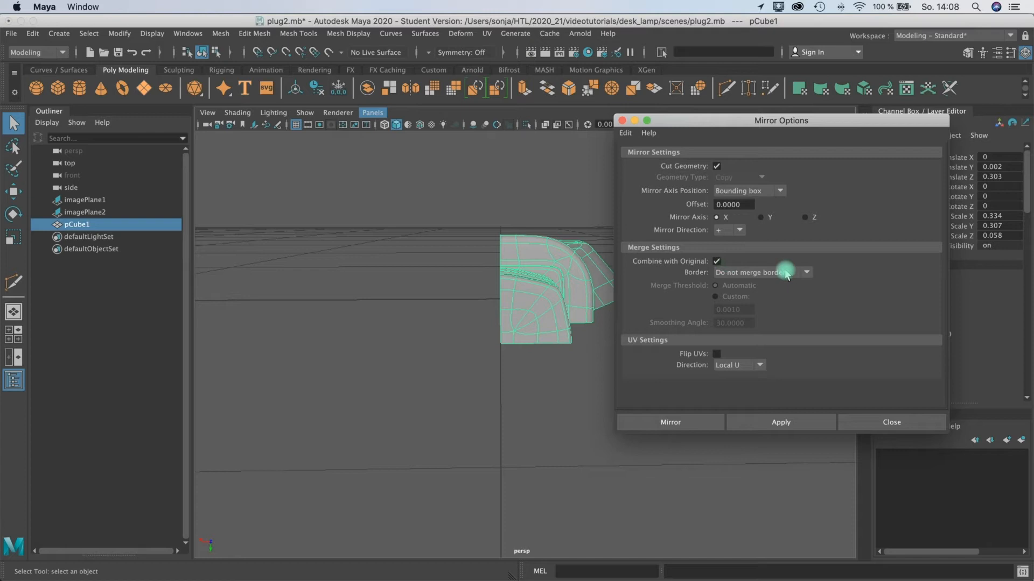
click(669, 422)
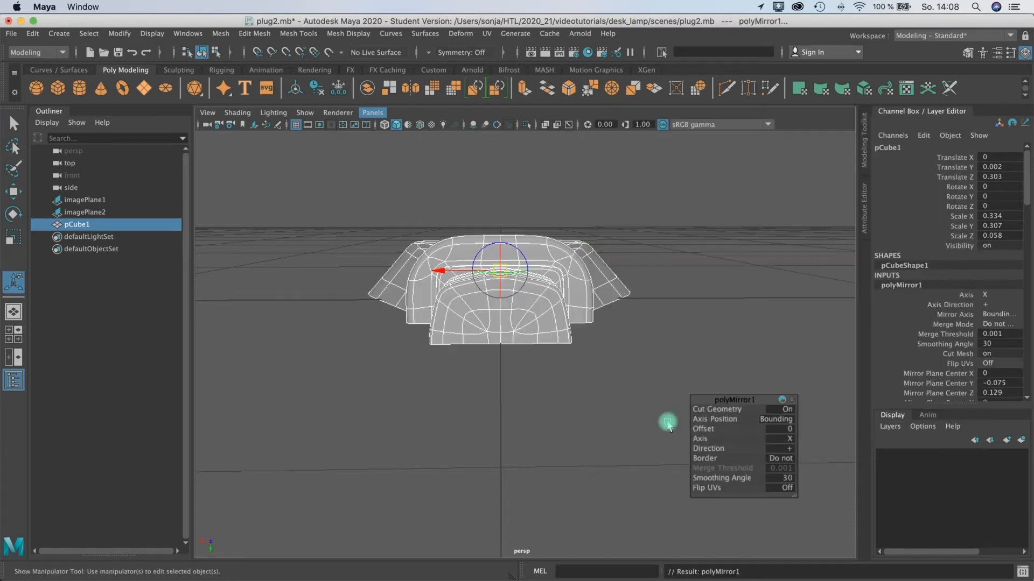
Examine the mirrored plug and its centre seam in the unsmoothed and smooth previews.
mouse_move(537, 315)
alt+mouse_down()
mouse_move(526, 383)
mouse_move(509, 389)
mouse_move(573, 381)
mouse_move(496, 284)
mouse_move(300, 240)
mouse_move(275, 219)
mouse_move(302, 238)
mouse_move(612, 279)
mouse_move(609, 243)
mouse_move(485, 298)
mouse_move(474, 358)
mouse_move(492, 305)
mouse_move(550, 291)
mouse_move(538, 302)
alt+mouse_up()
key(1)
key(3)
alt+drag(489, 383, 655, 436)
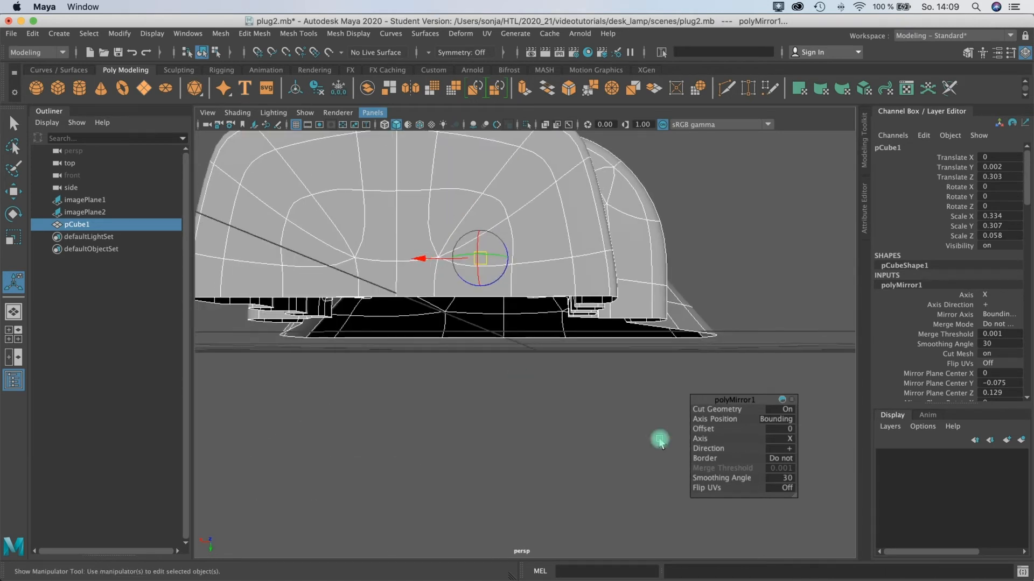
Try Merge border vertices as the mirror's border setting, and return it to Do not merge borders.
click(781, 459)
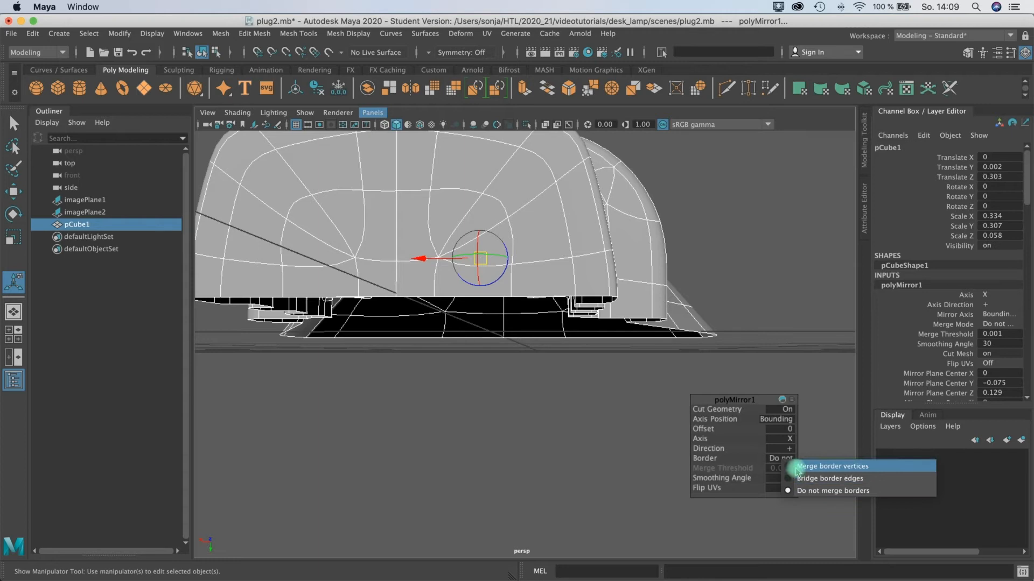
click(800, 466)
alt+drag(478, 322, 778, 444)
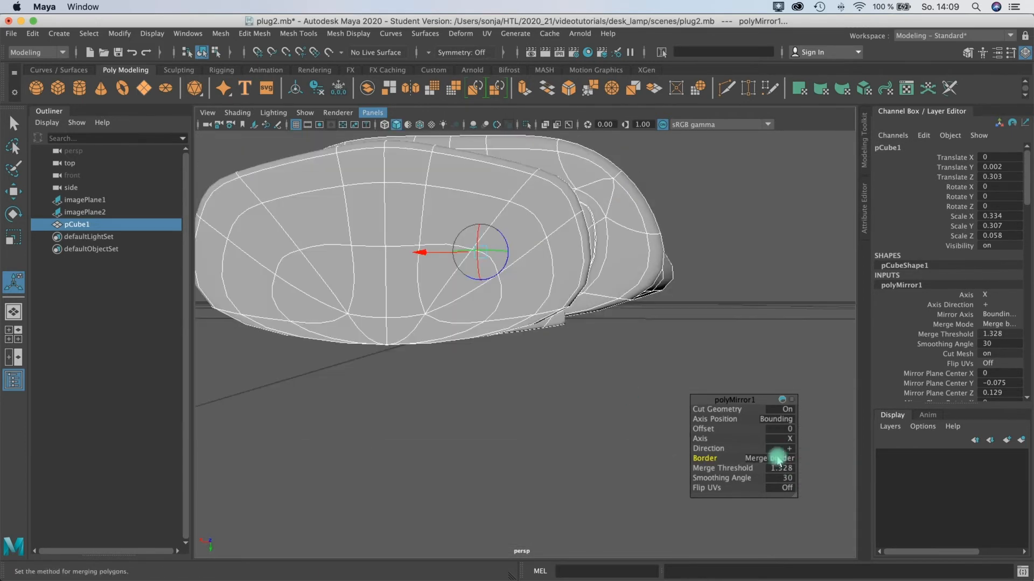
click(774, 459)
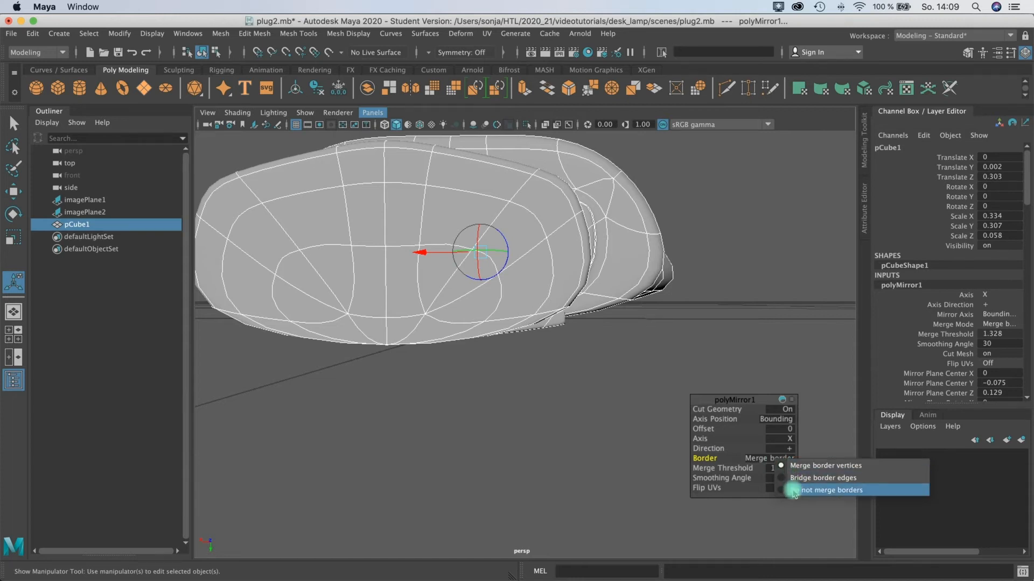
click(830, 490)
alt+drag(422, 364, 413, 290)
Switch the plug to vertex editing in unsmoothed display, picking the upper seam vertex on the cable-side end face.
right_drag(397, 277, 363, 266)
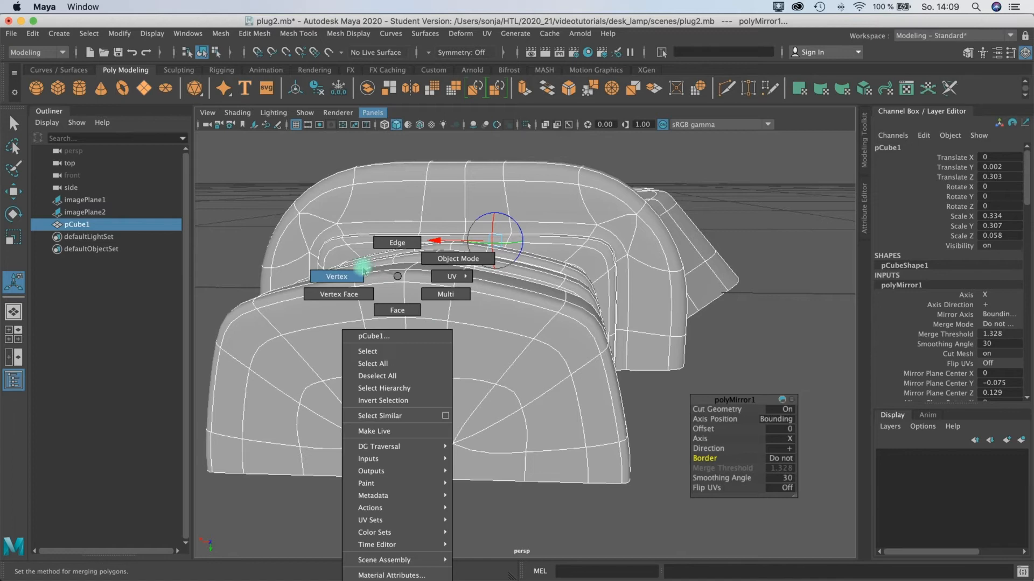
click(405, 285)
key(1)
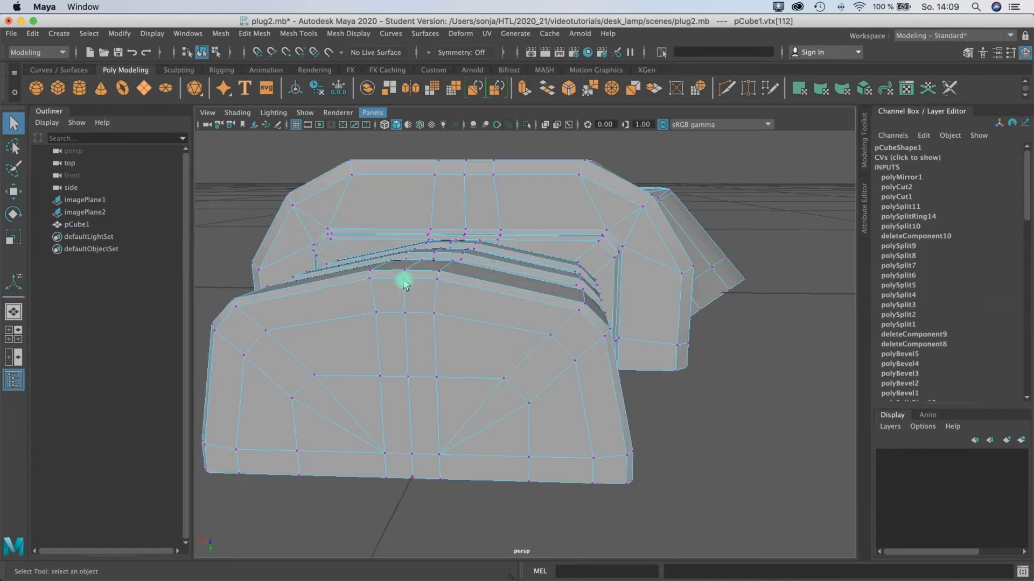
Try moving the overlapping upper seam vertices of the end face sideways along X, and undo the moves.
key(w)
drag(343, 280, 380, 274)
click(404, 285)
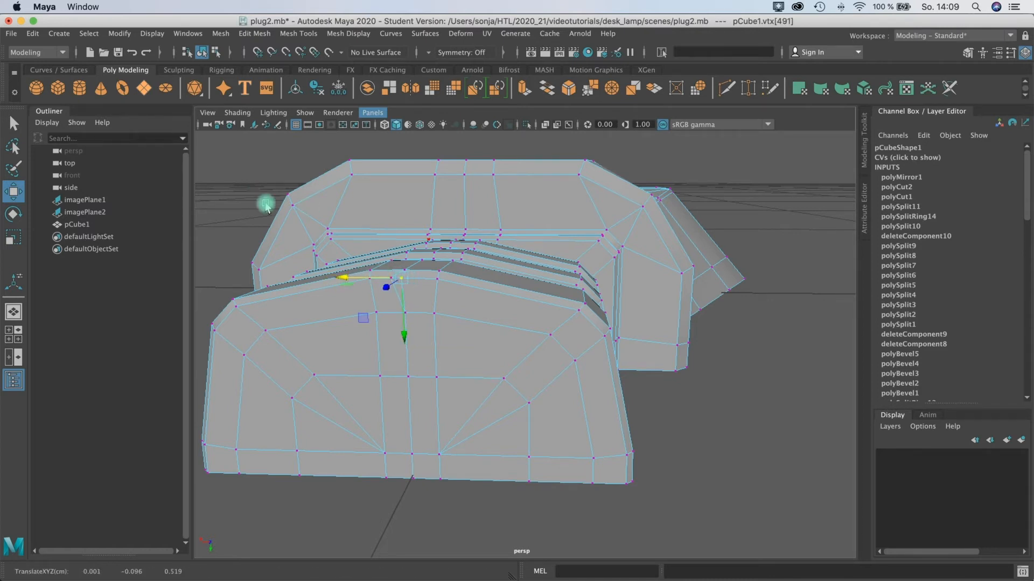
click(378, 279)
drag(337, 280, 404, 278)
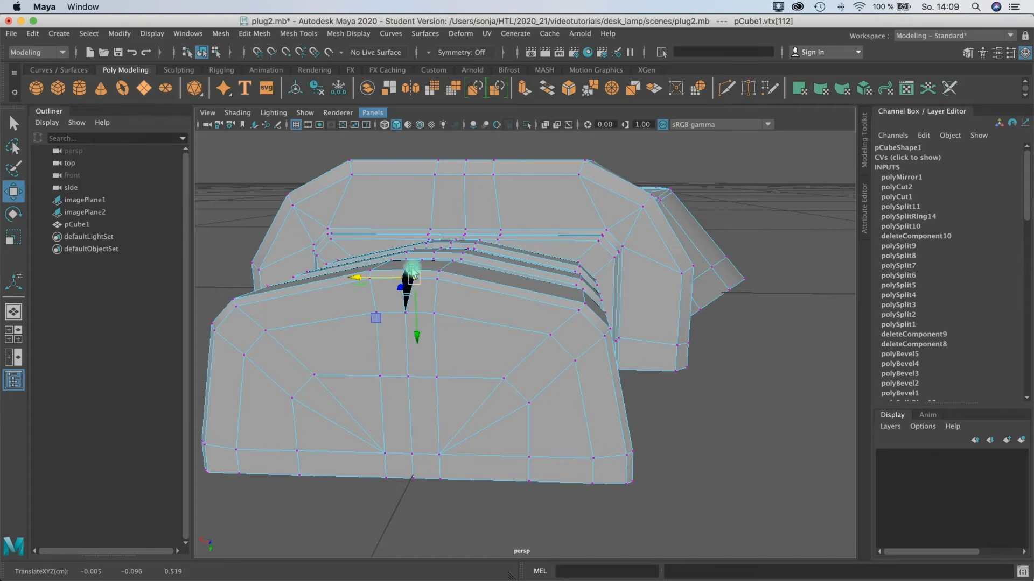
key(ctrl+z)
key(ctrl+z)
key(ctrl+z)
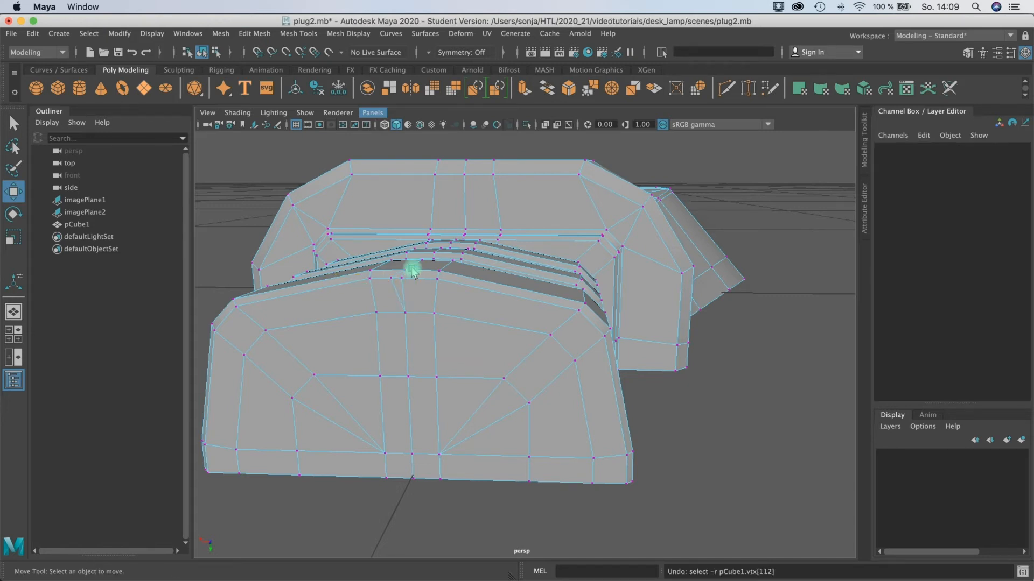
key(ctrl+z)
key(ctrl+z)
key(ctrl+z)
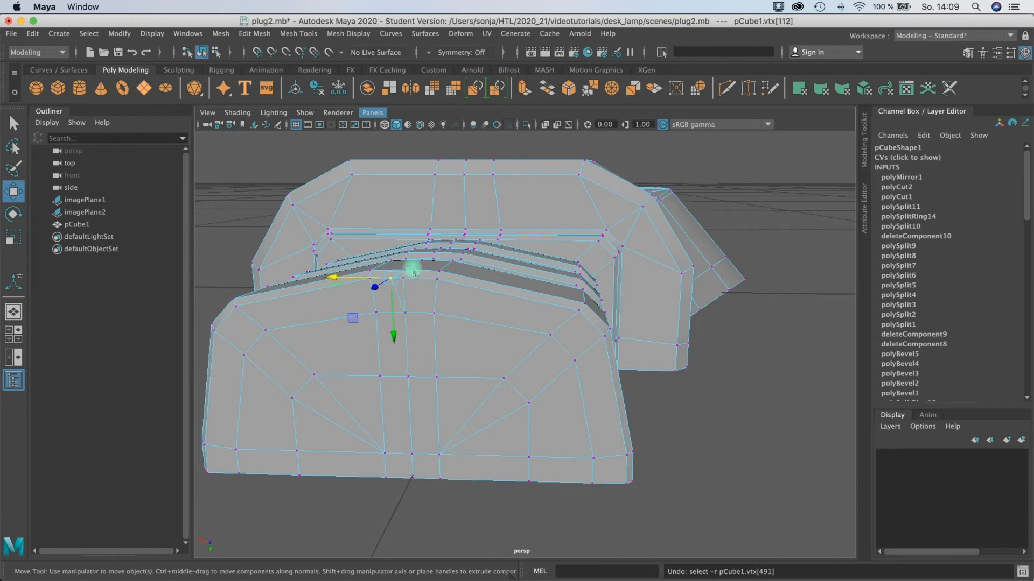
In the enlarged top view, select all vertices along the plug's centre seam.
alt+drag(433, 369, 387, 277)
key(space)
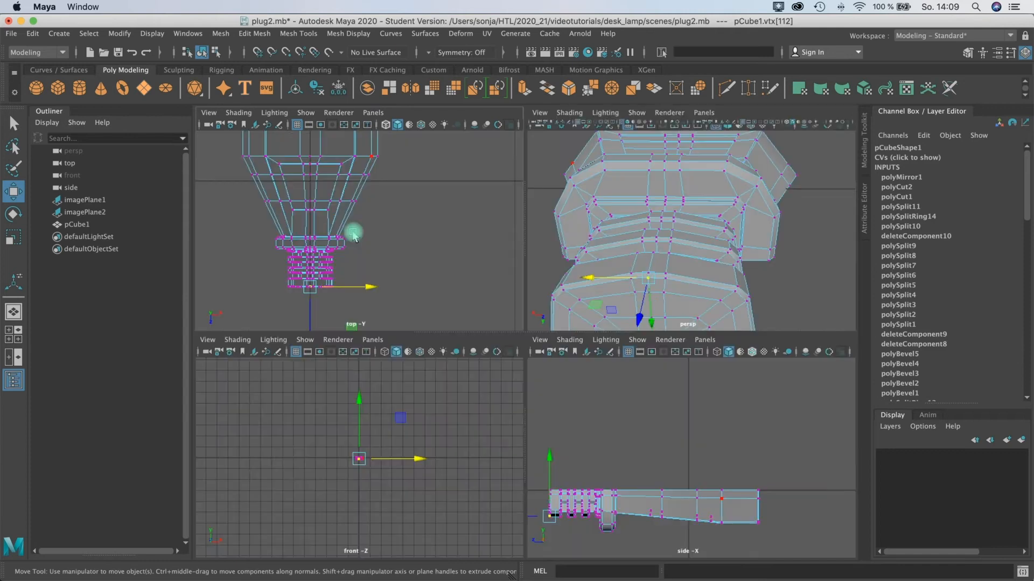
scroll(330, 214, up, 2)
key(space)
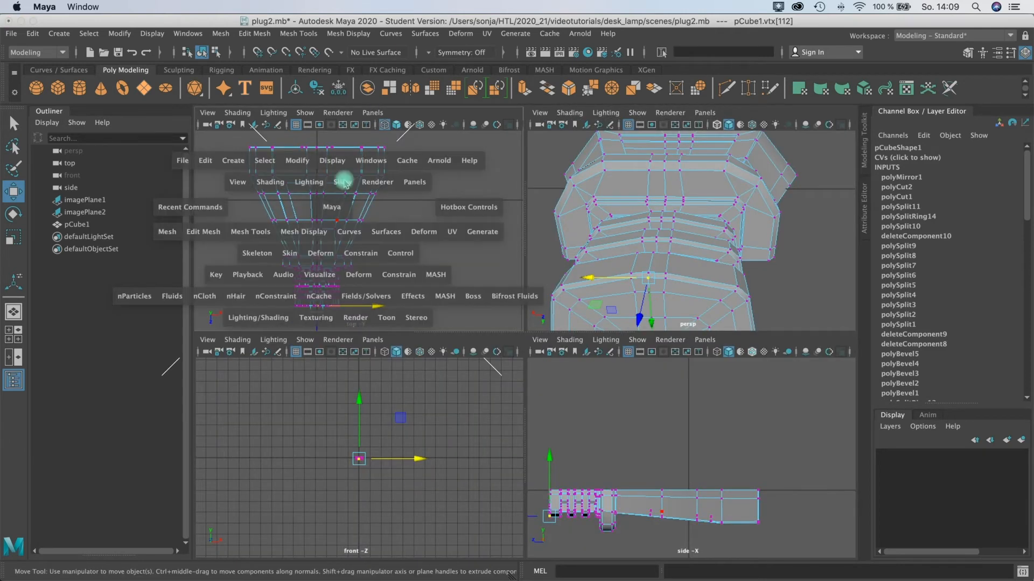
key(space)
drag(439, 164, 441, 520)
key(space)
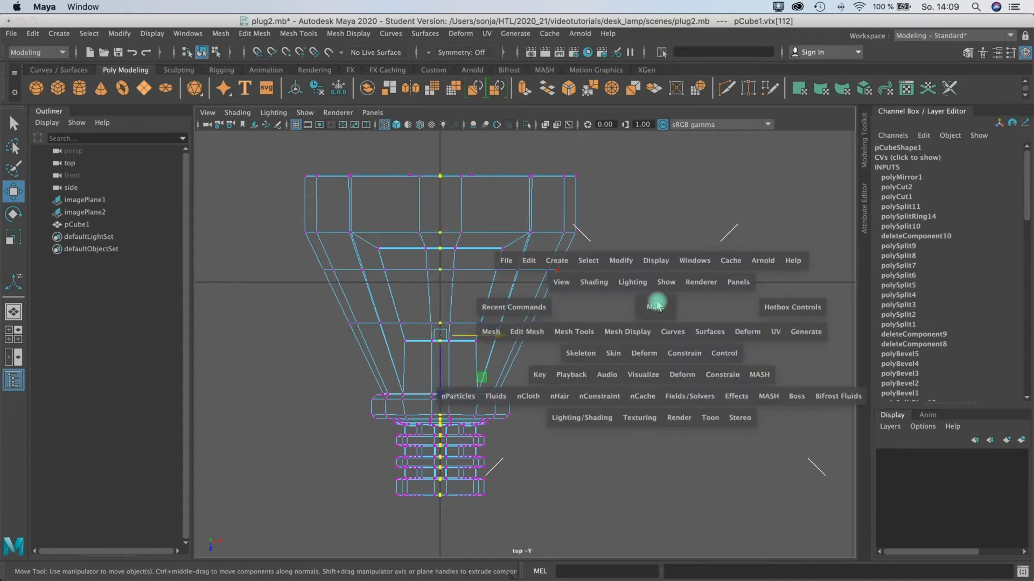
Merge the plug mesh's vertices, including those along the central seam, and save the scene.
alt+drag(699, 253, 642, 257)
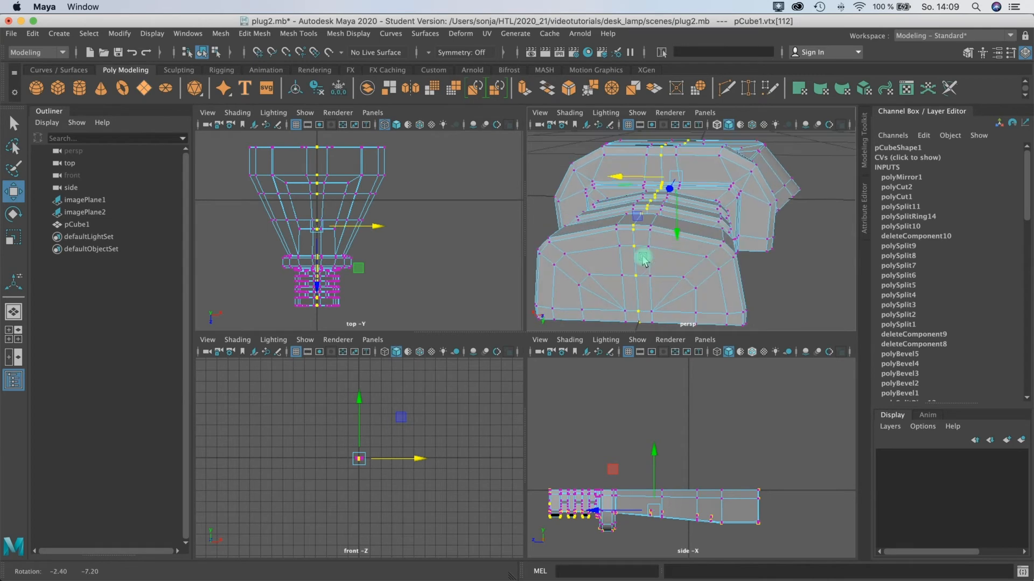
click(302, 38)
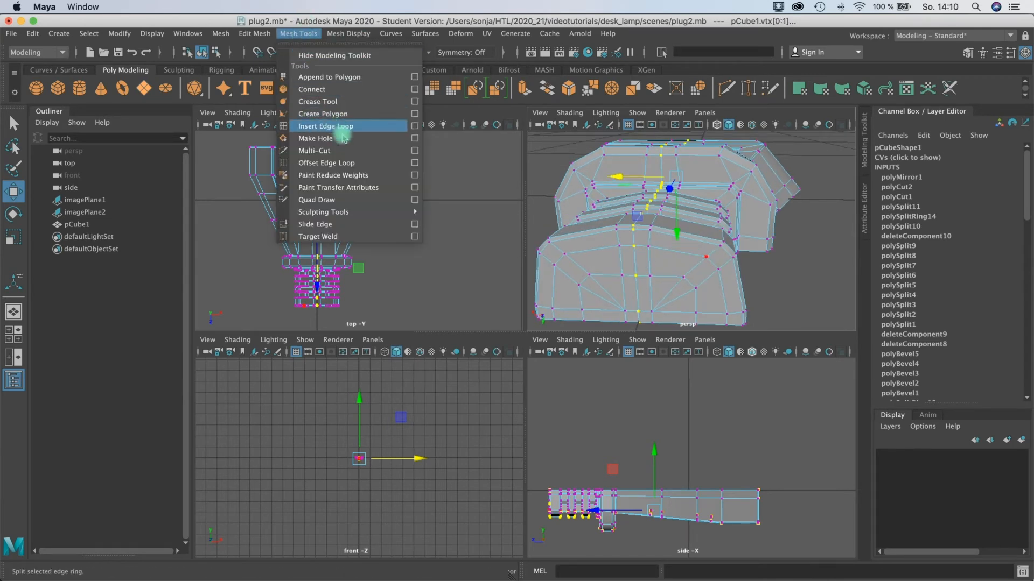
mouse_move(347, 34)
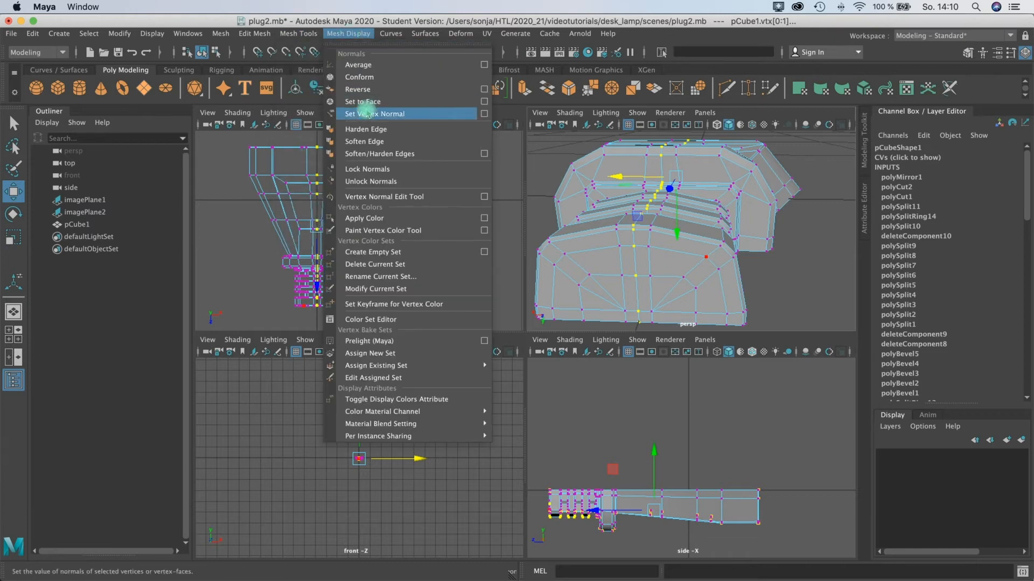
mouse_move(306, 38)
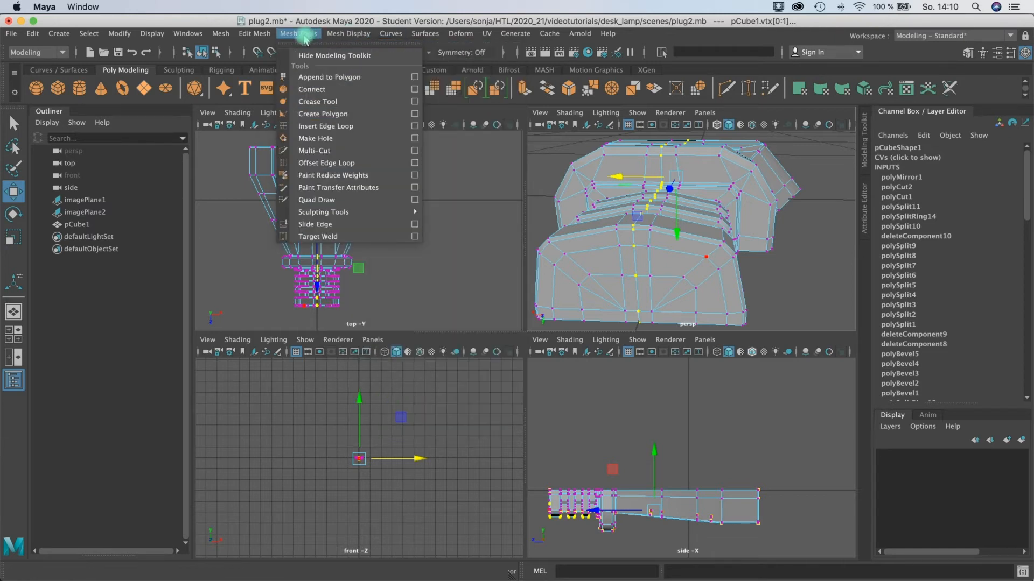
mouse_move(255, 34)
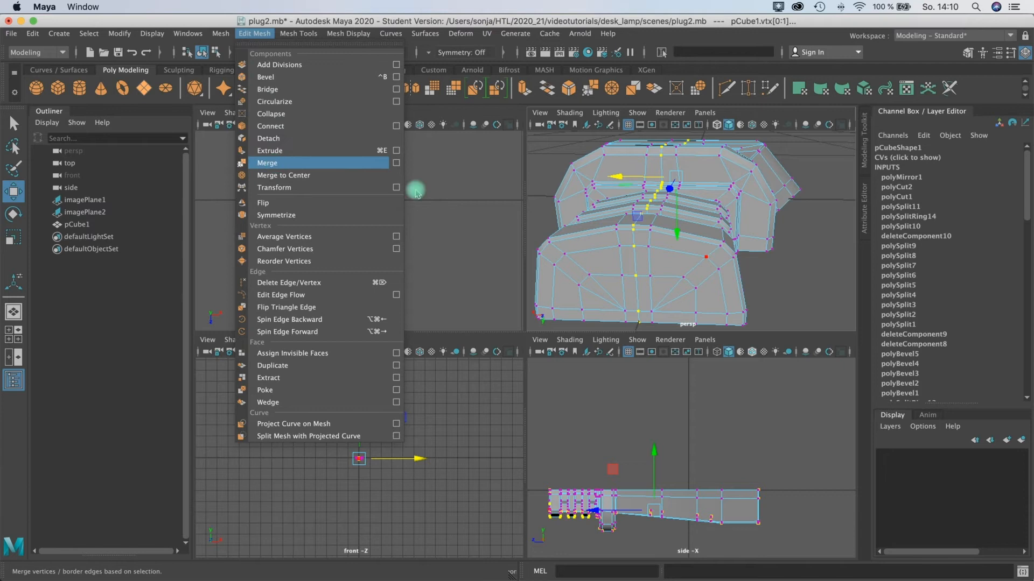
click(267, 163)
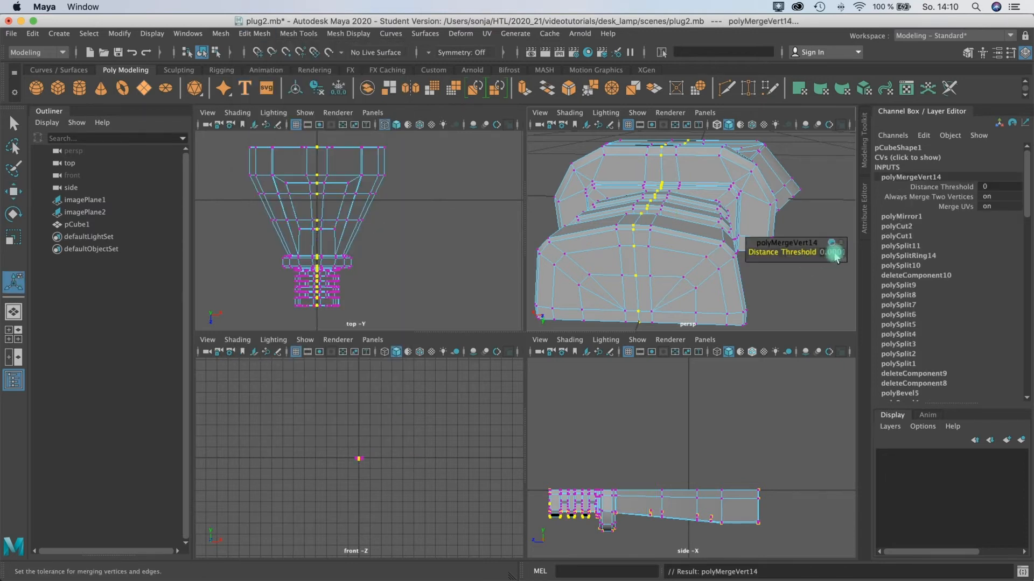
key(space)
alt+drag(623, 270, 493, 342)
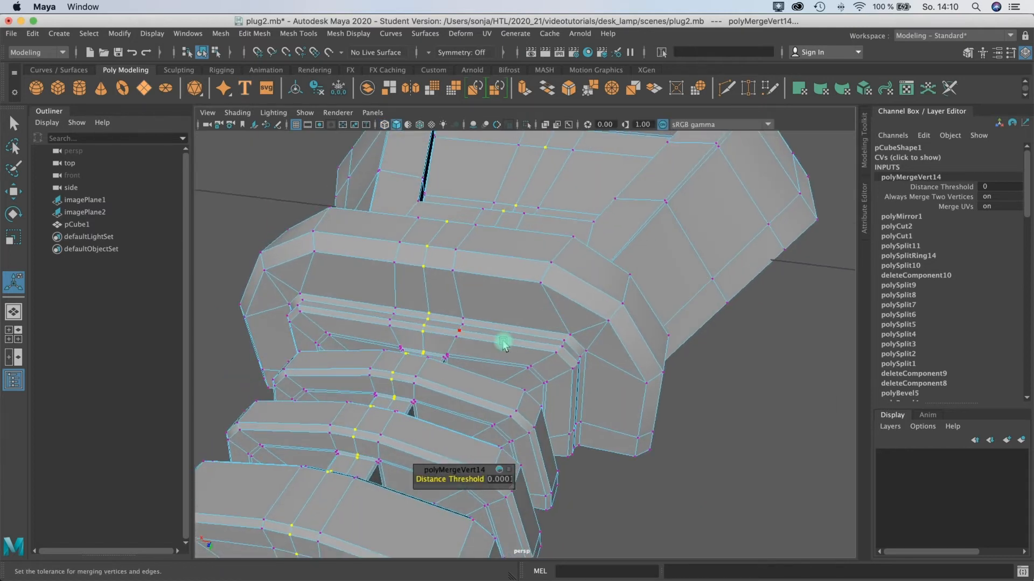
key(super+s)
Try to set the vertex merge's distance threshold to 0.1.
click(487, 335)
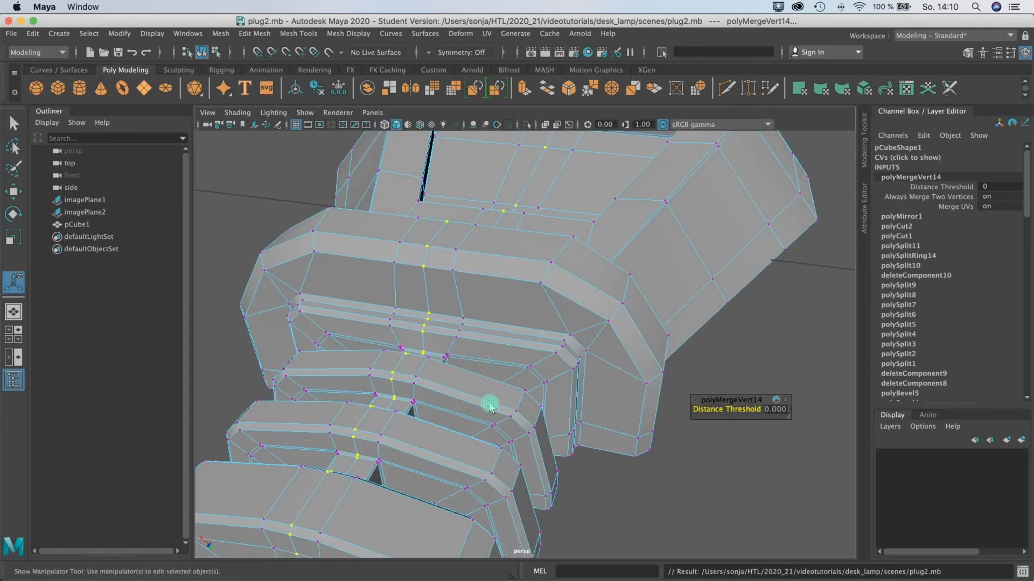
click(781, 410)
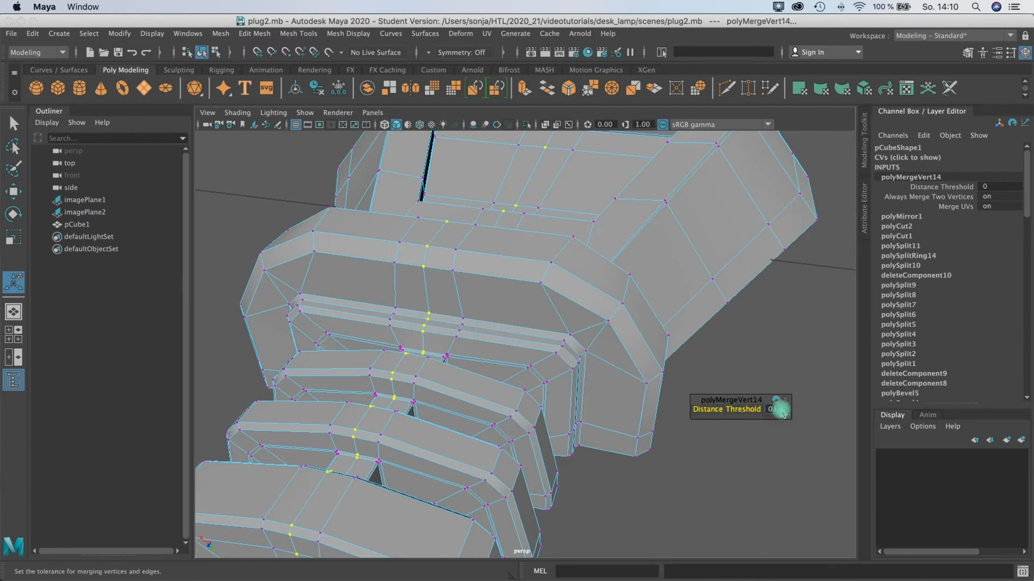
key(Return)
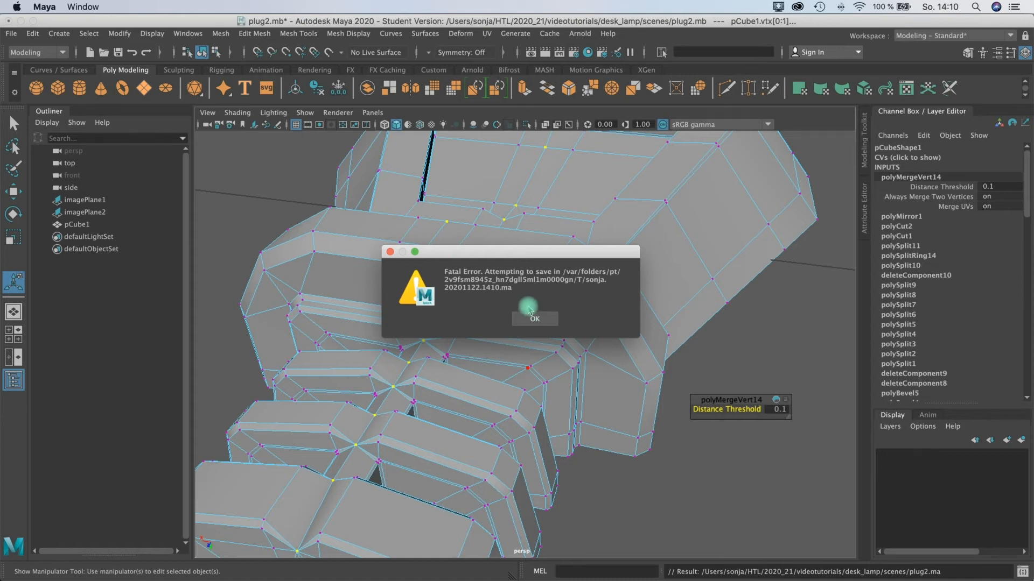
click(540, 322)
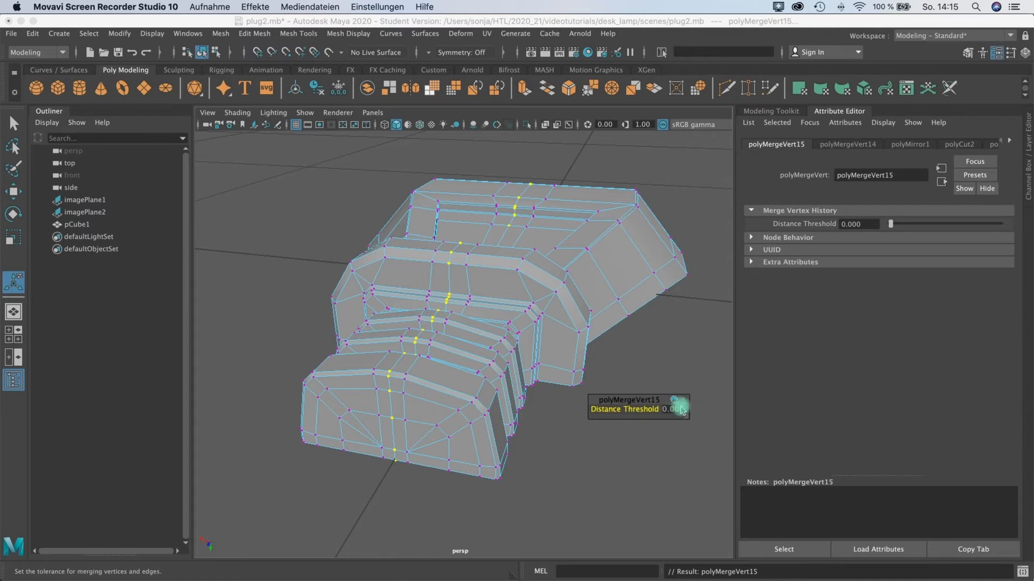
Test the merge by moving a centre vertex on the plug's end face in vertex mode, and undo the move.
click(435, 344)
alt+drag(435, 342, 463, 266)
right_click(468, 268)
click(425, 263)
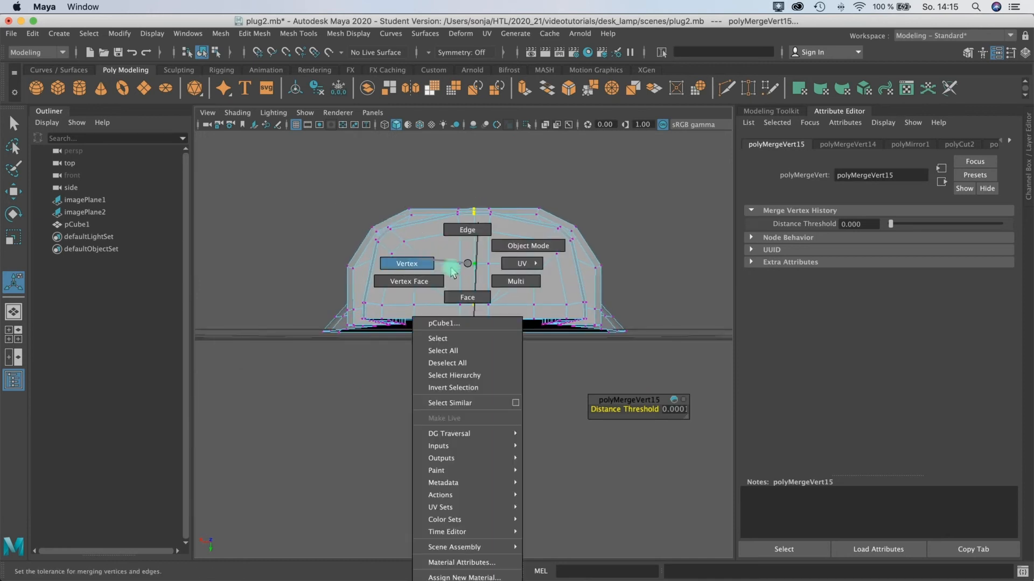
click(475, 267)
key(w)
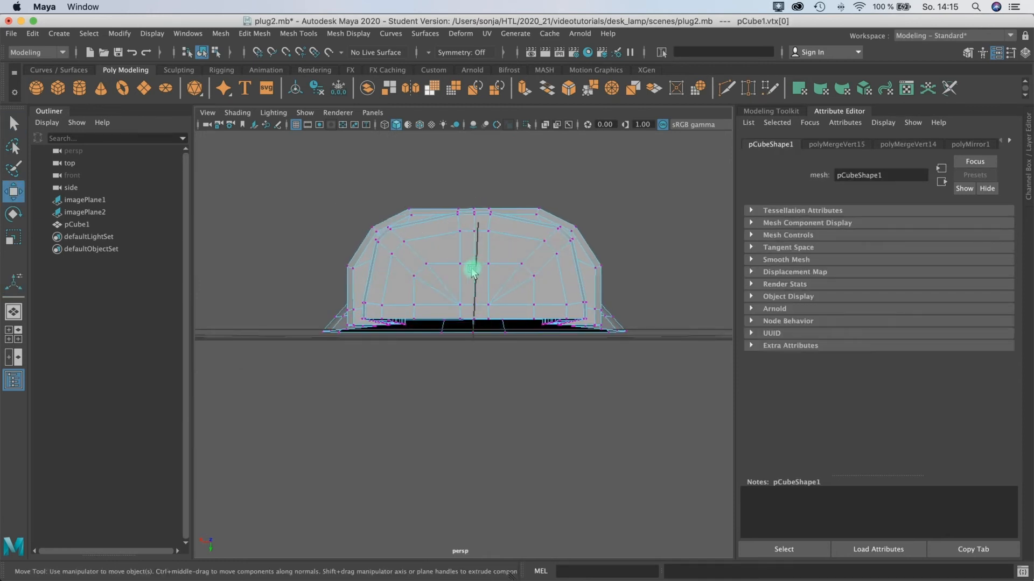
drag(413, 269, 414, 271)
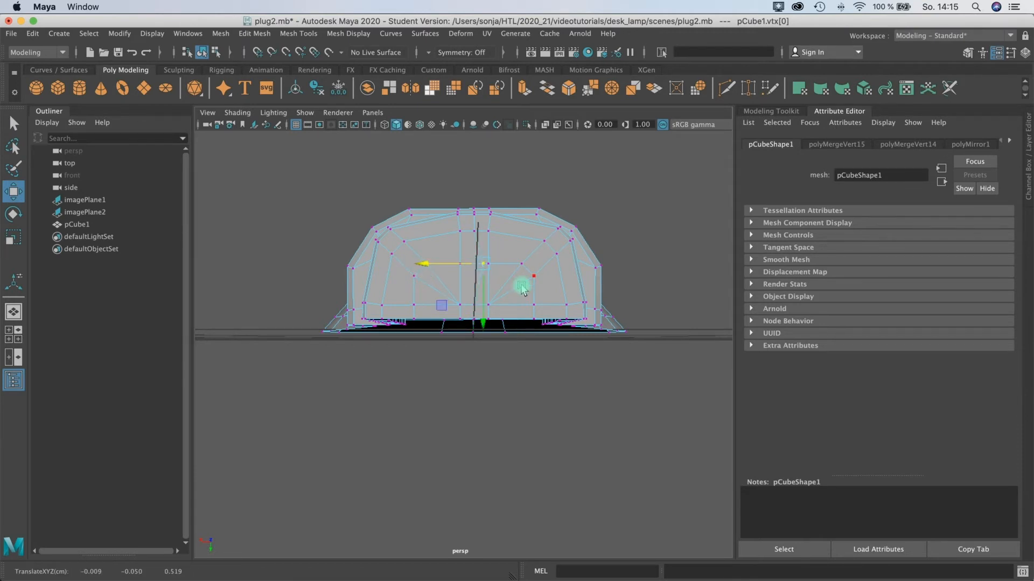
key(z)
Return to object mode and mirror the plug across the Y axis in the + direction, with bounding box position and merged border vertices.
alt+drag(505, 282, 487, 301)
right_drag(487, 301, 523, 273)
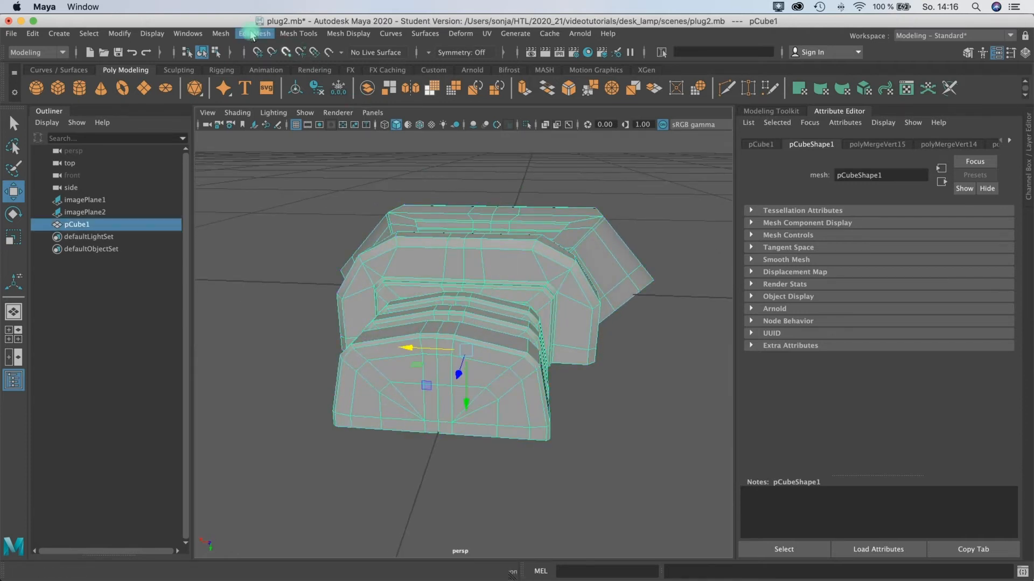
click(254, 33)
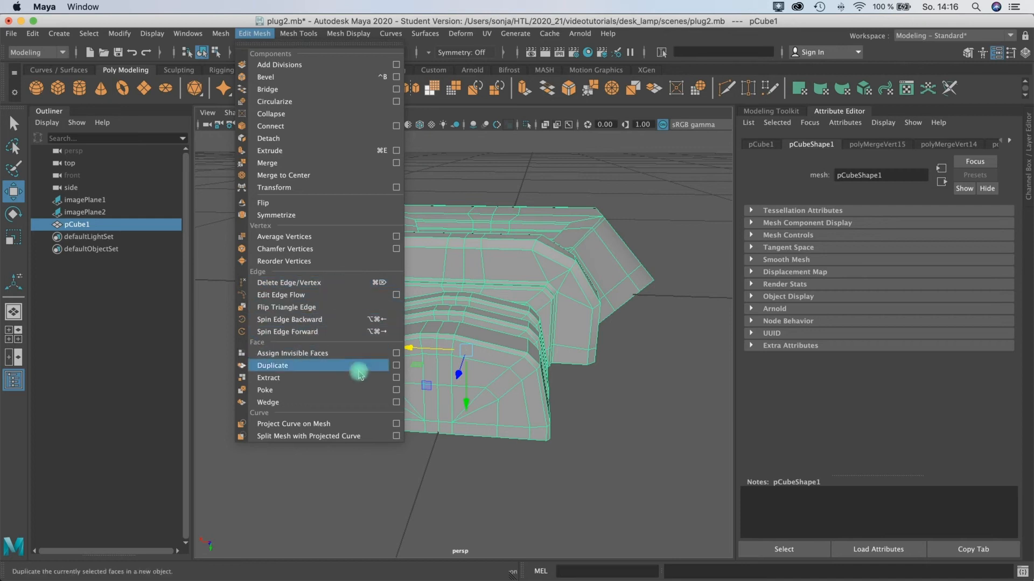
mouse_move(222, 34)
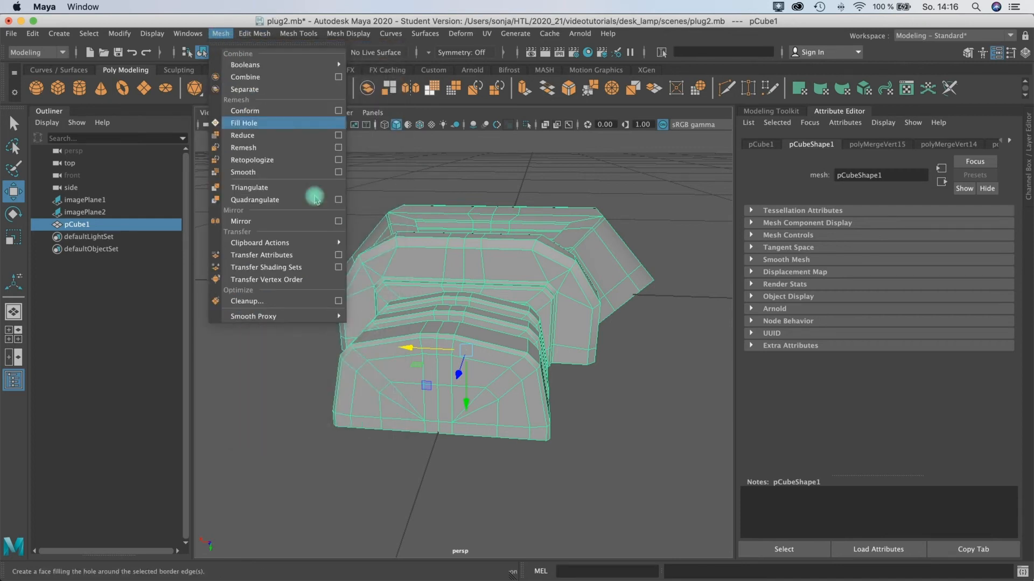
click(338, 222)
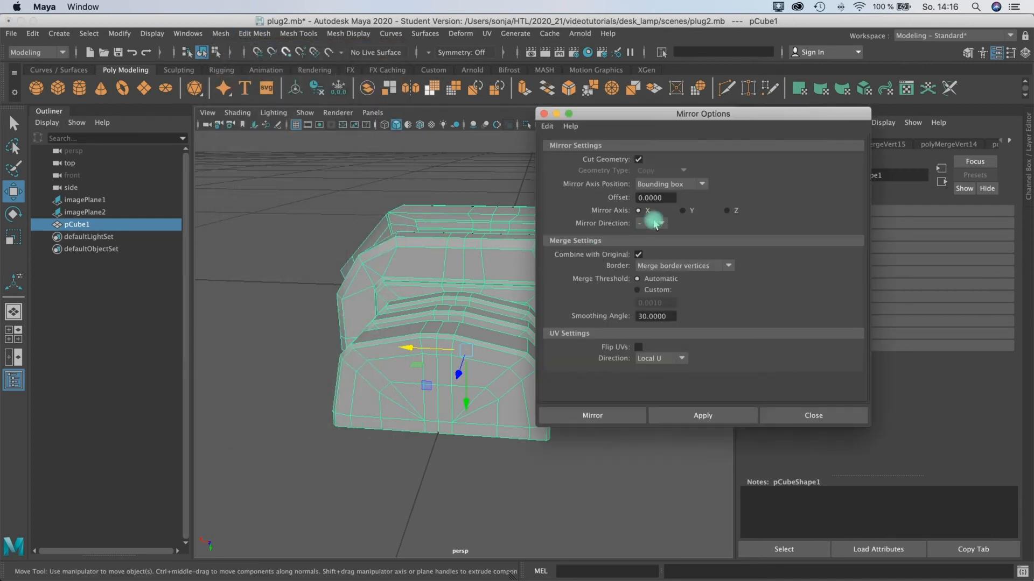
alt+drag(373, 349, 370, 334)
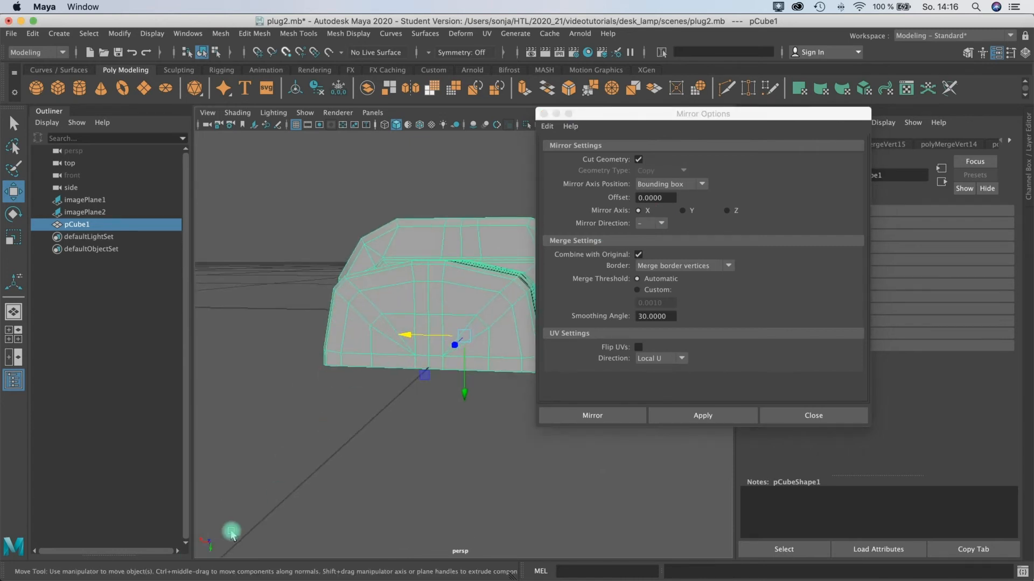
click(682, 211)
click(669, 228)
click(653, 232)
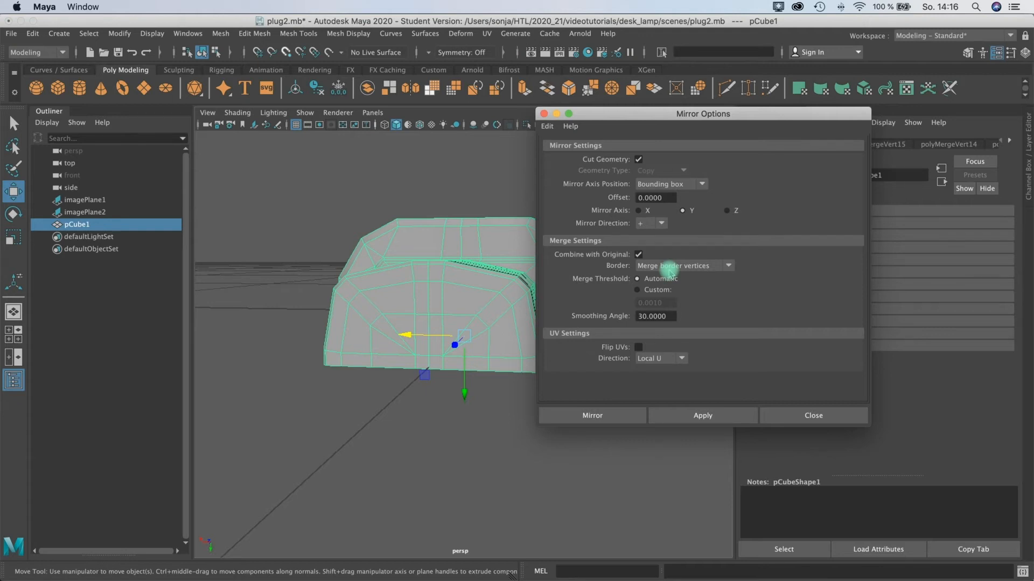
click(593, 416)
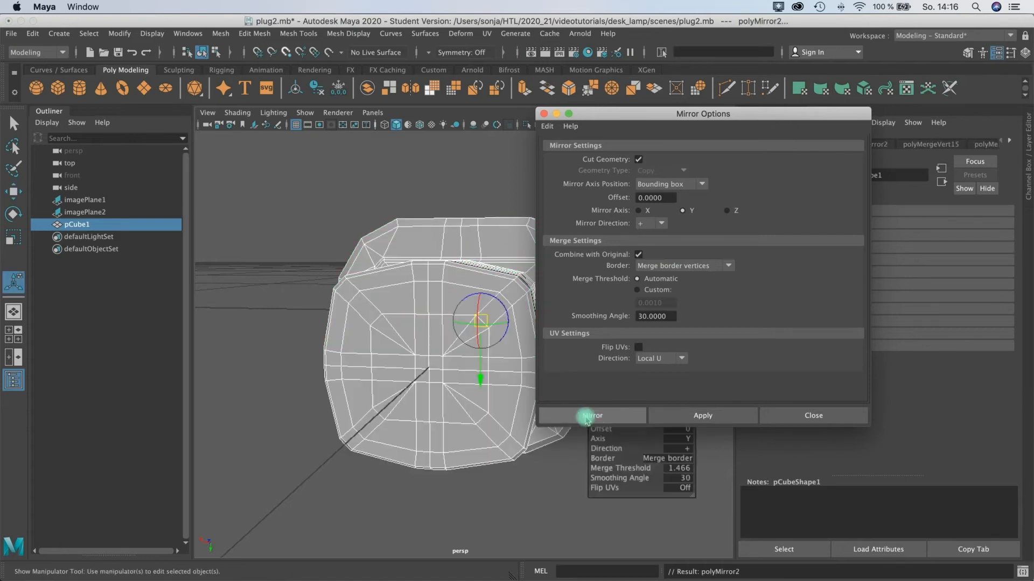
Display the mirrored plug in smooth preview and compare its shape with the reference photos in the four-view layout.
mouse_move(468, 331)
alt+mouse_down()
mouse_move(539, 340)
mouse_move(528, 335)
mouse_move(533, 319)
mouse_move(546, 321)
mouse_move(478, 319)
alt+mouse_up()
key(space)
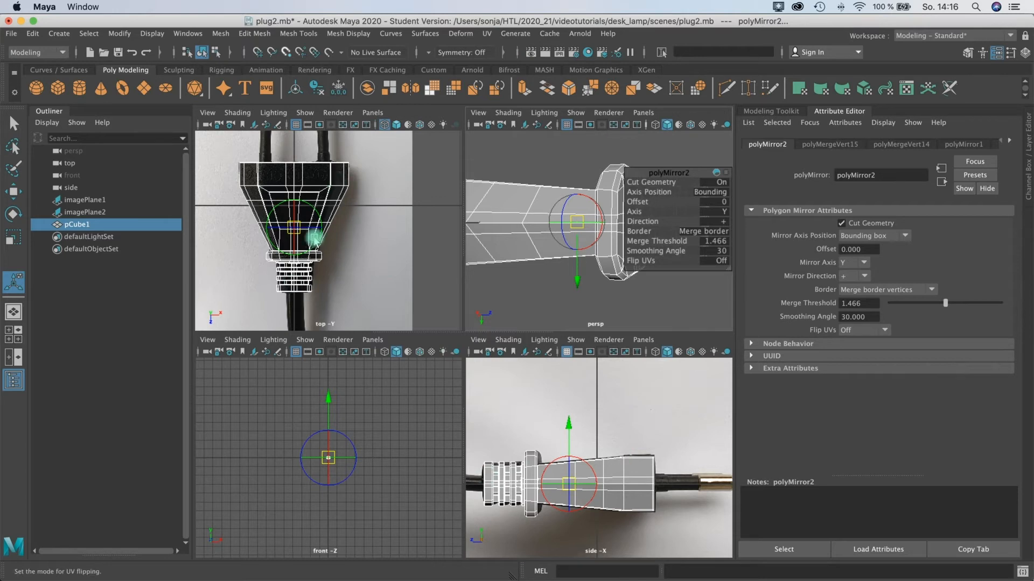
scroll(307, 209, up, 2)
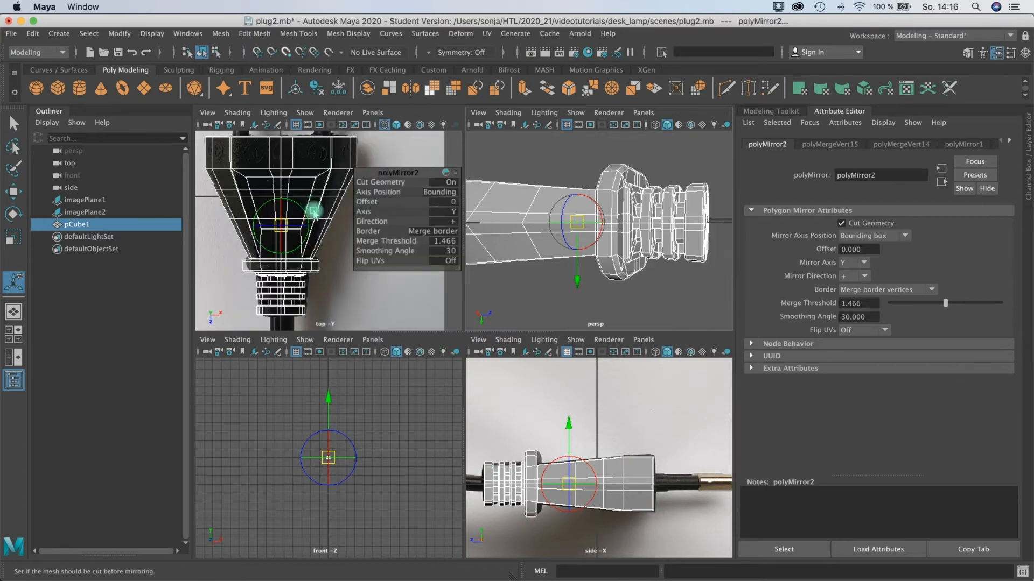
key(3)
scroll(312, 208, up, 2)
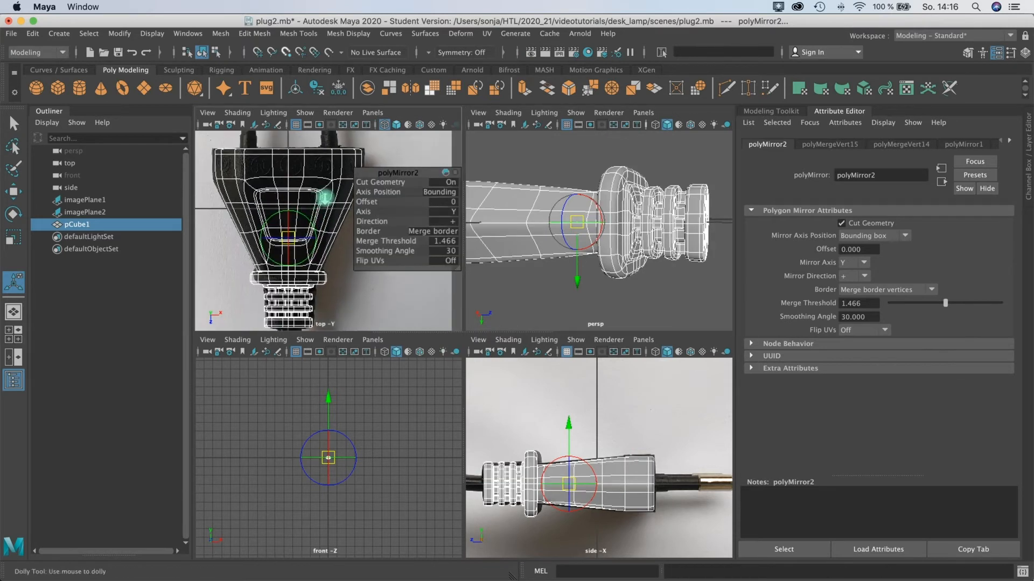
scroll(326, 204, up, 1)
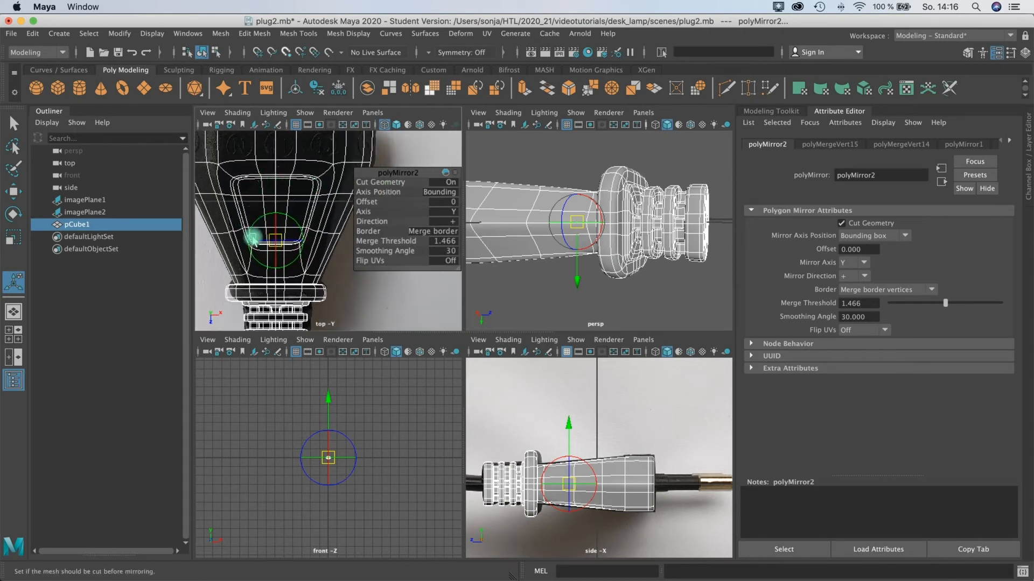
scroll(657, 230, down, 4)
alt+drag(561, 222, 555, 231)
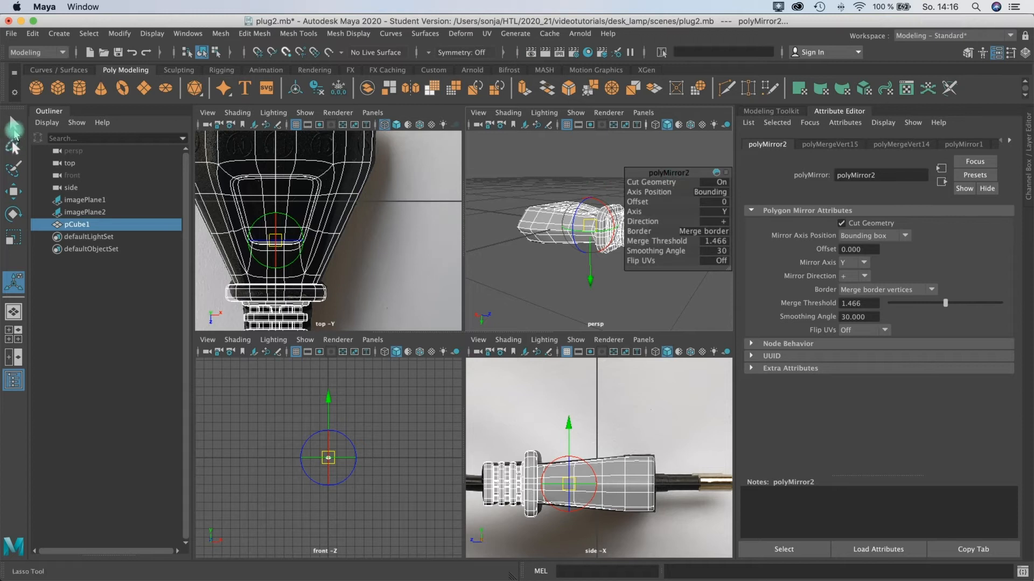
Switch to the Select tool, enlarge the perspective view and deselect the plug to inspect its smoothed surface.
click(13, 125)
mouse_move(554, 215)
alt+mouse_down()
mouse_move(605, 224)
mouse_move(544, 228)
alt+mouse_up()
scroll(605, 231, up, 3)
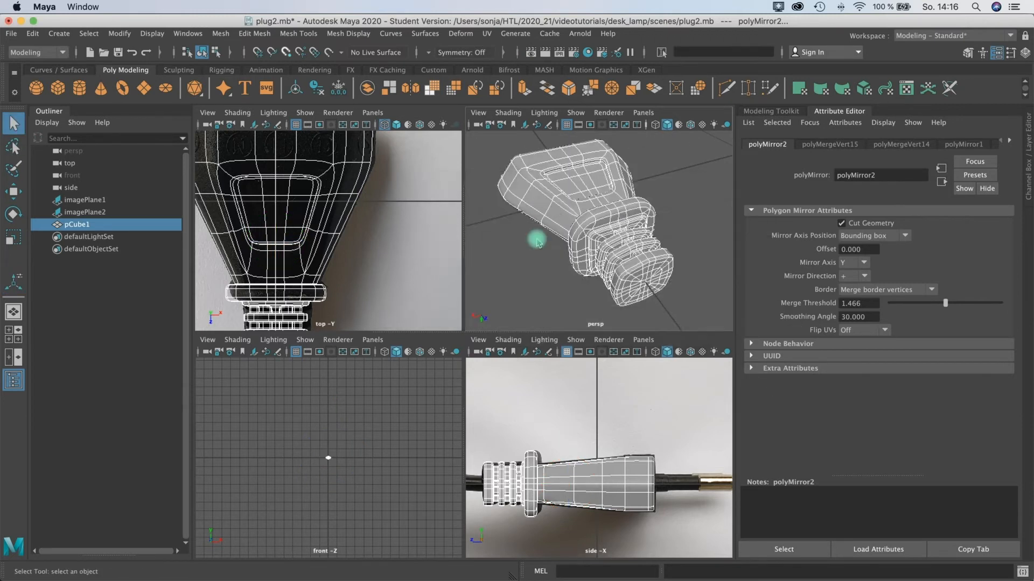
key(space)
alt+drag(440, 289, 420, 237)
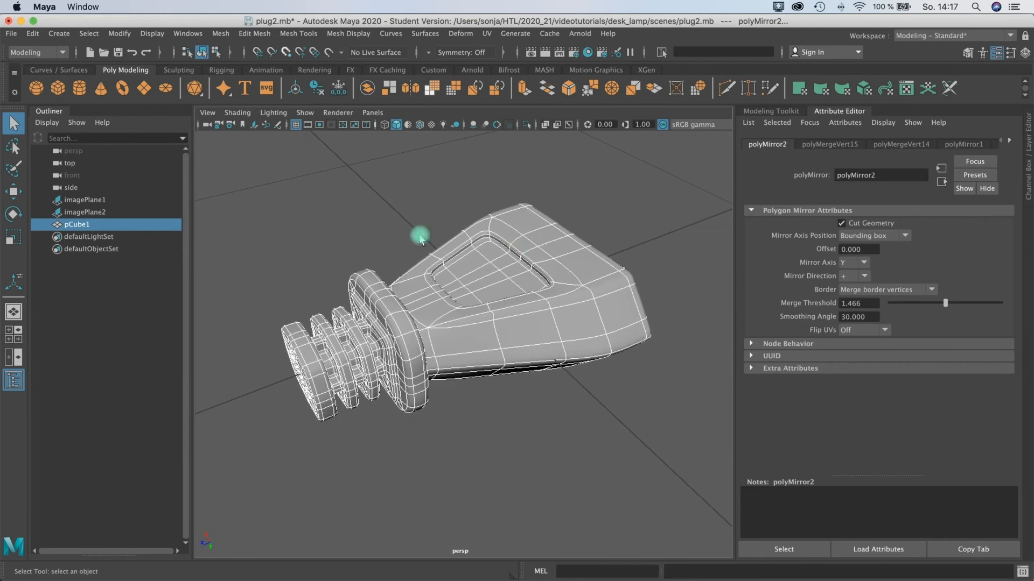
click(420, 238)
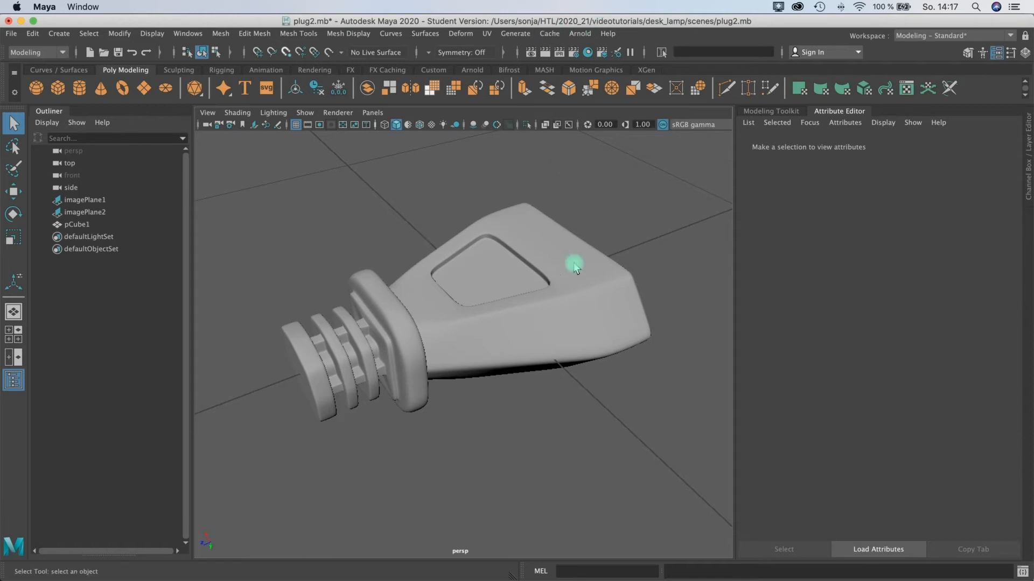
Delete the construction history of all objects in the scene.
click(449, 282)
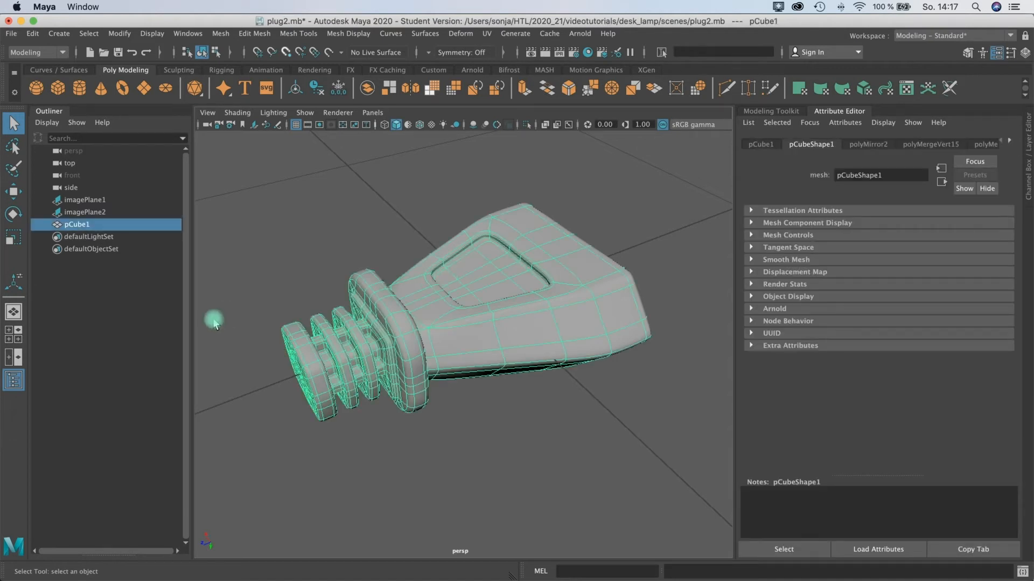
click(34, 34)
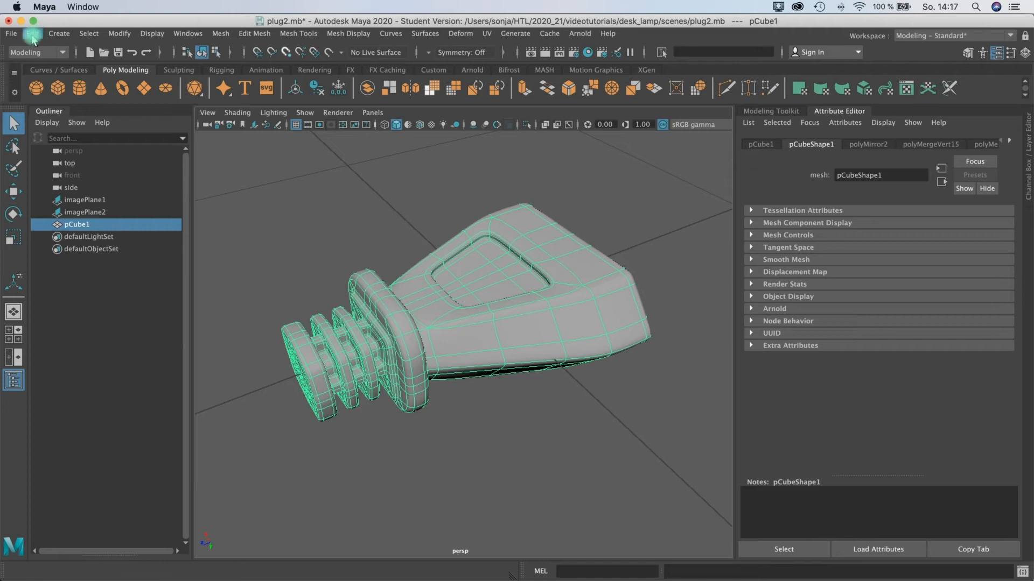
mouse_move(84, 191)
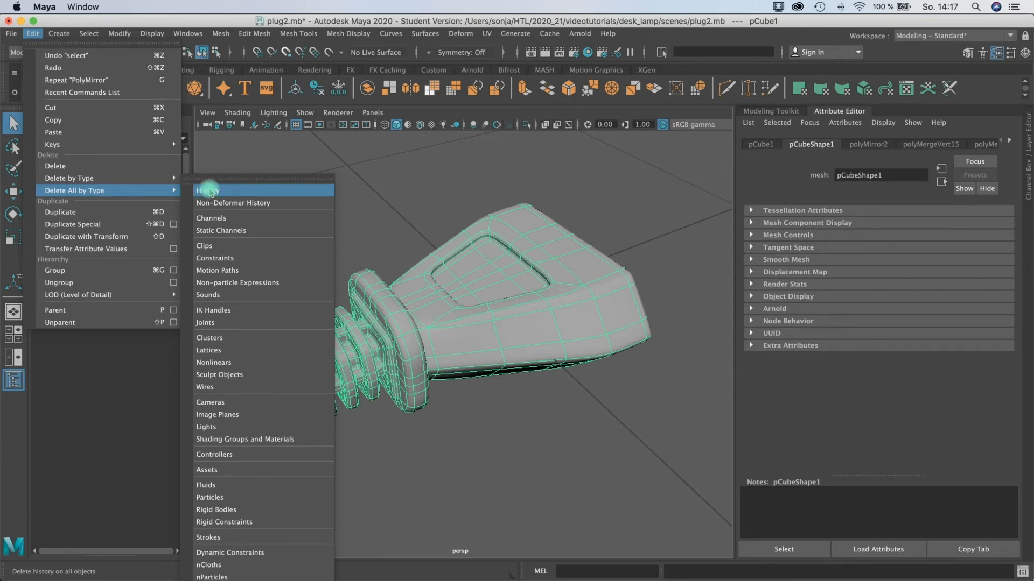
click(210, 192)
Examine the plug's wide end face, both deselected and with its wireframe highlighted.
alt+drag(427, 307, 504, 280)
alt+drag(440, 339, 535, 305)
click(569, 265)
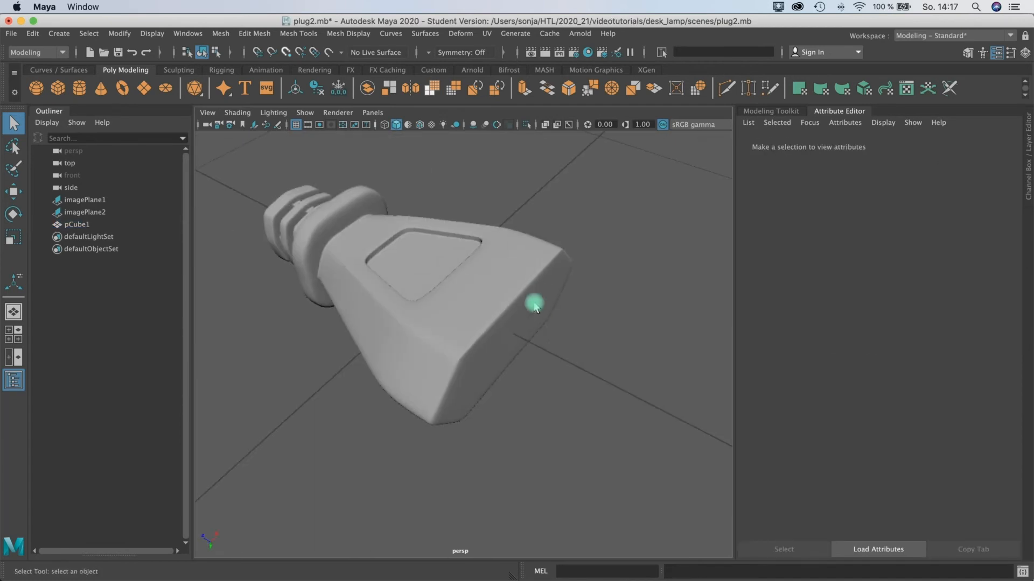
click(503, 388)
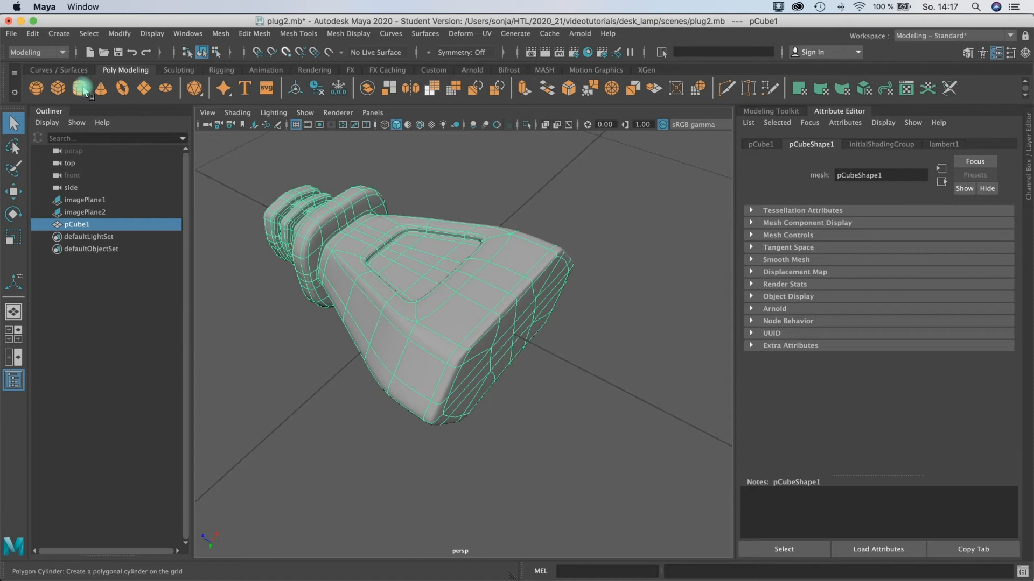
alt+drag(517, 286, 469, 372)
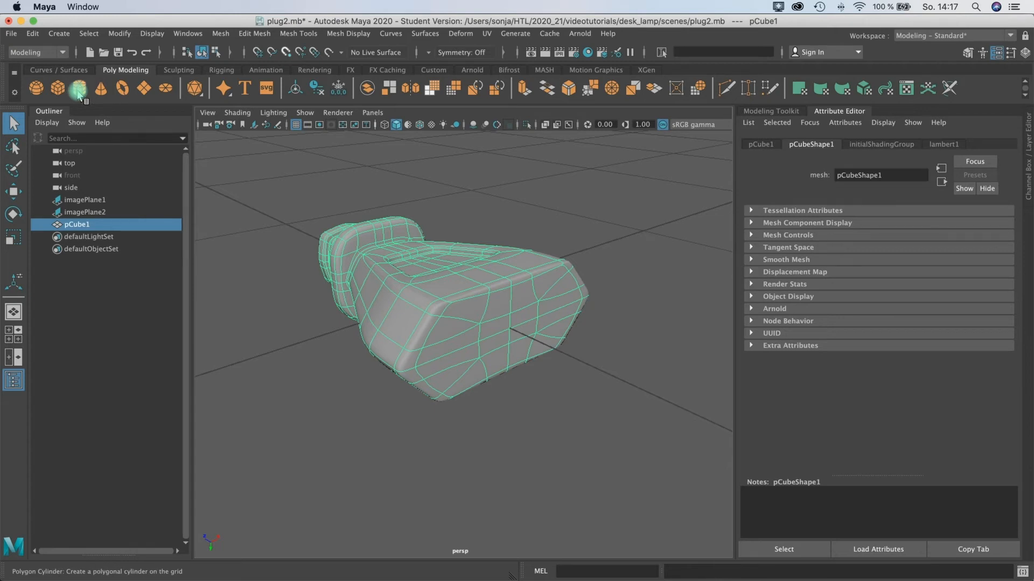
Create a polygon cylinder and scale it down uniformly to about 0.119.
click(80, 90)
key(f)
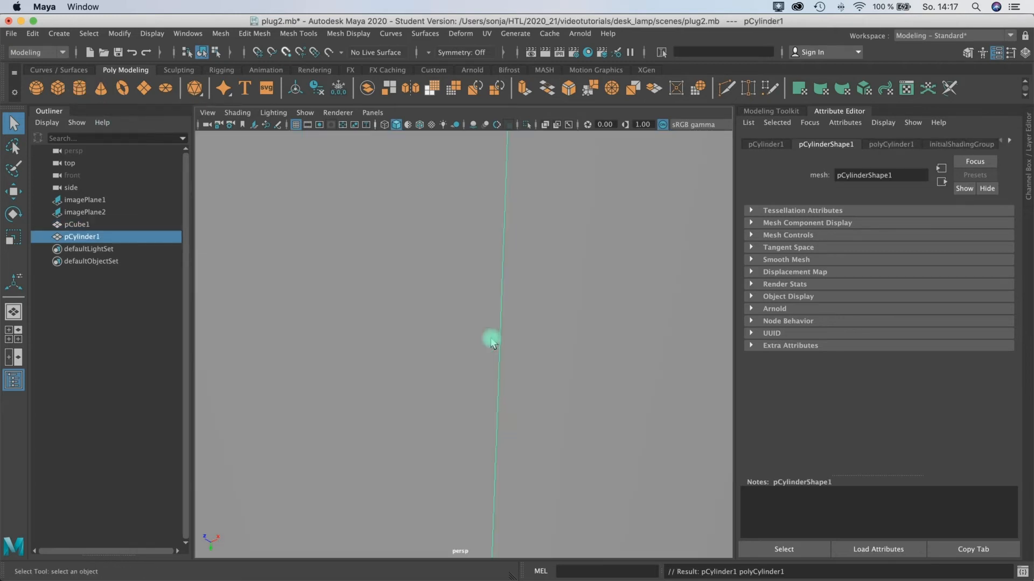
scroll(491, 341, down, 3)
key(r)
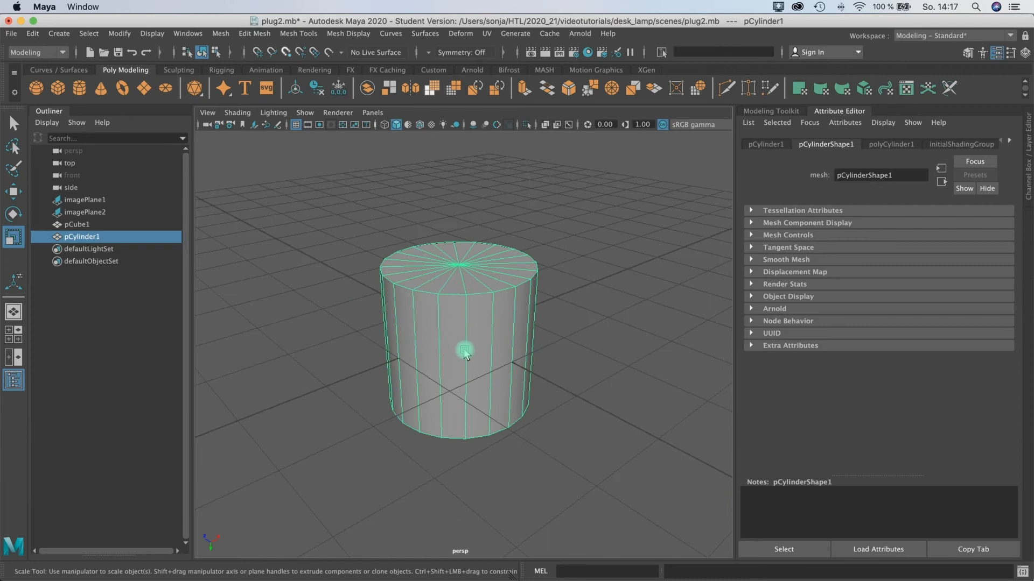
drag(465, 348, 353, 376)
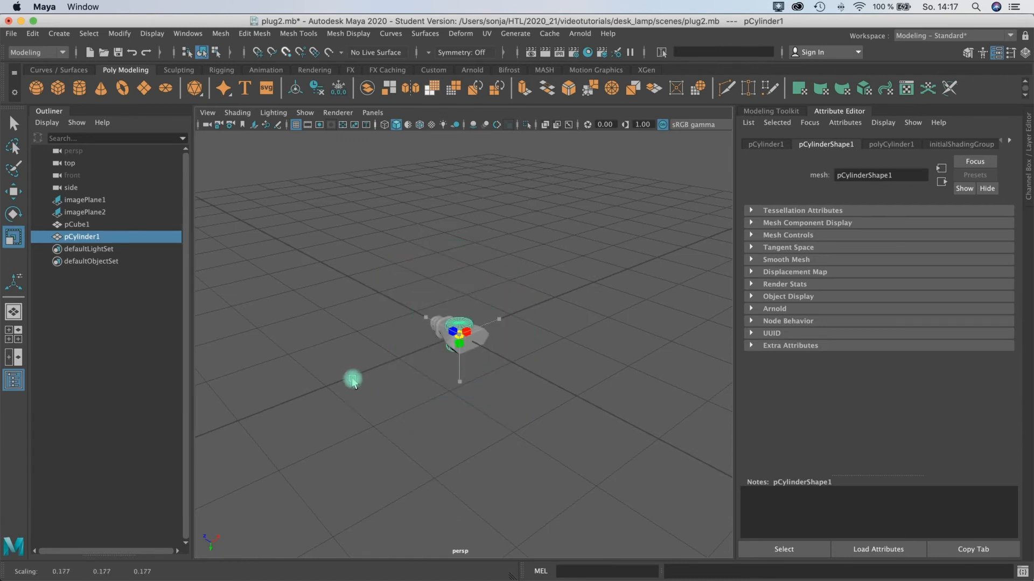
Show the Channel Box beside the attributes and set the cylinder's Subdivisions Axis to 6.
click(1025, 52)
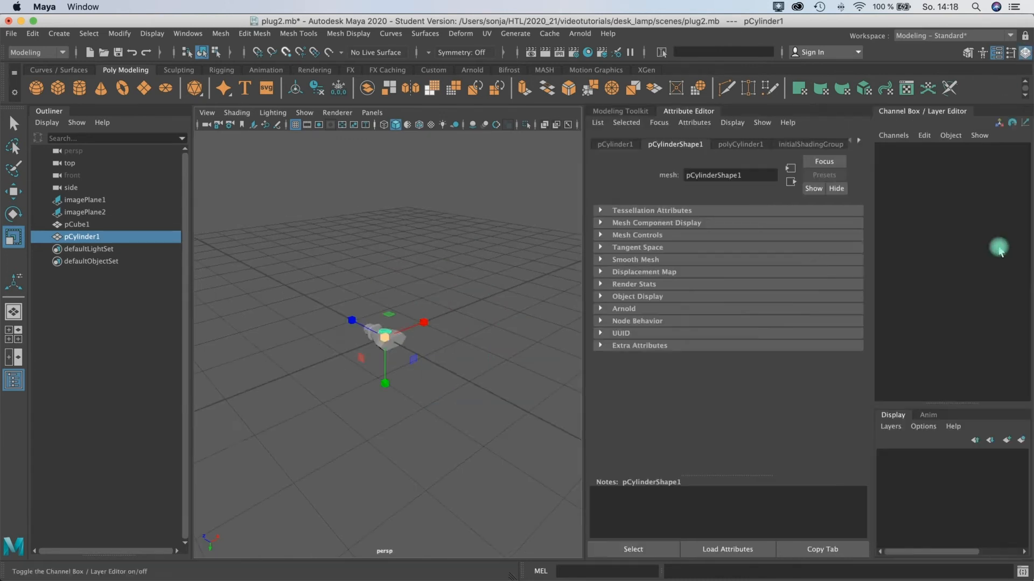
click(906, 286)
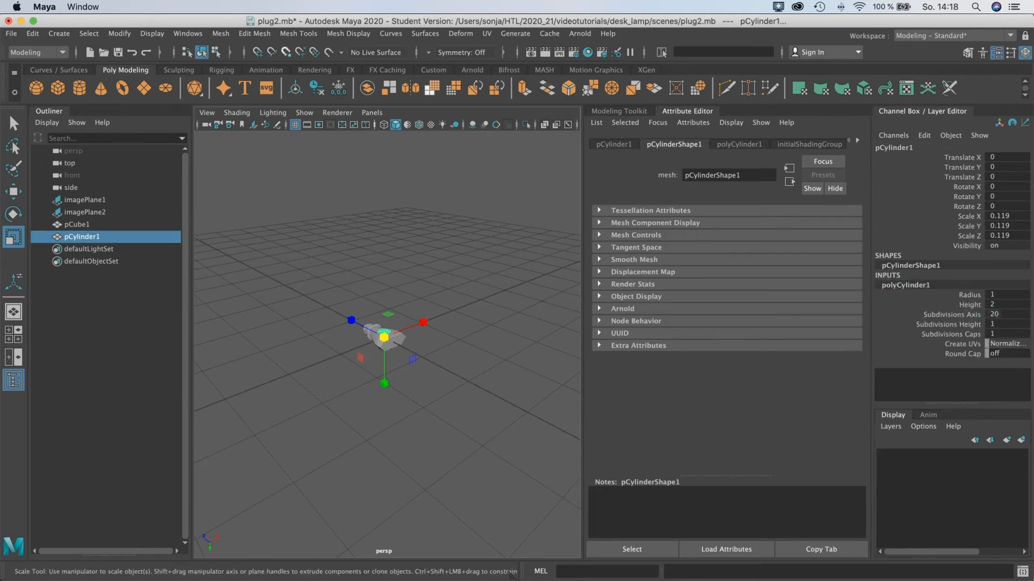
click(545, 531)
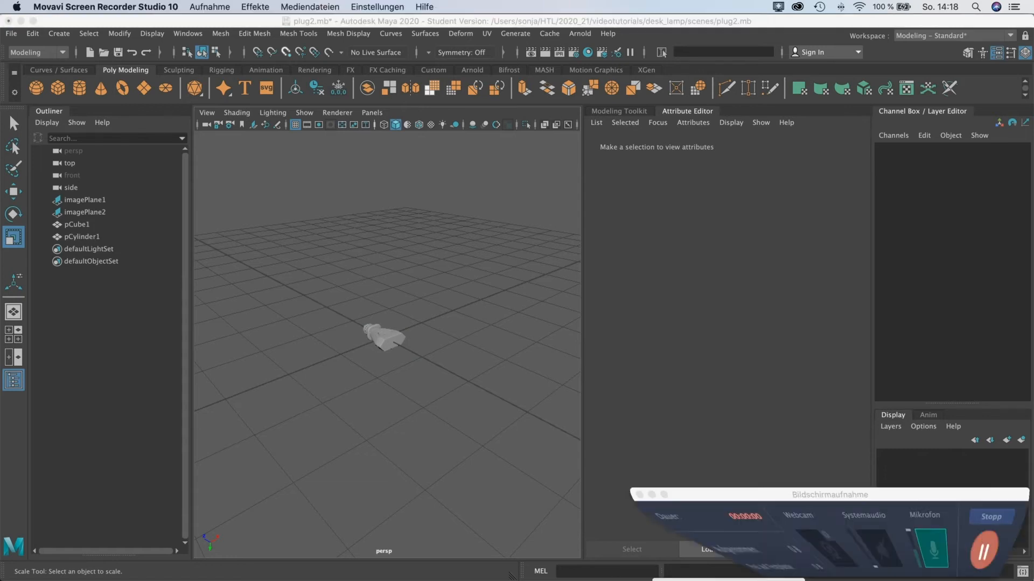
click(650, 495)
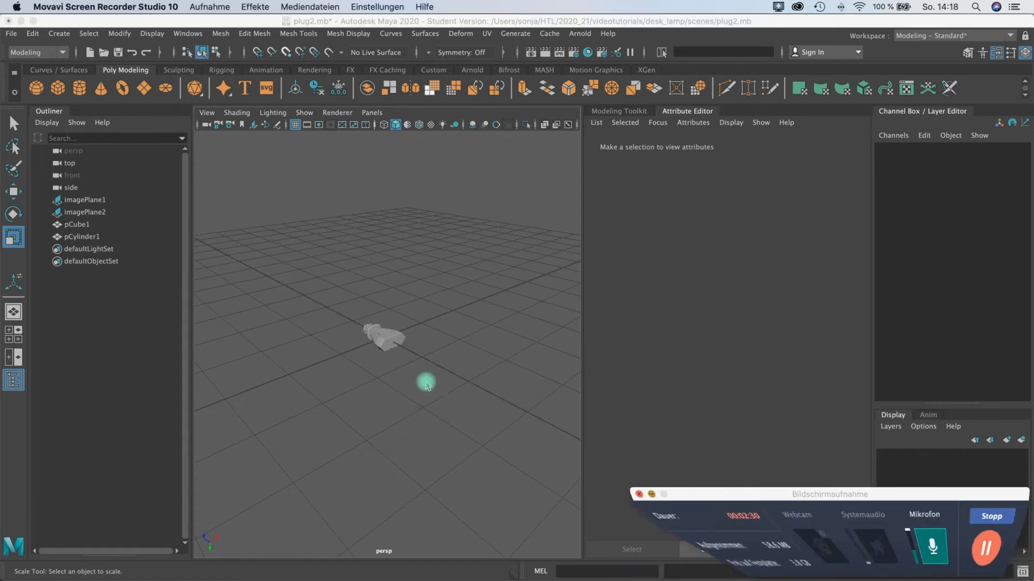
click(75, 237)
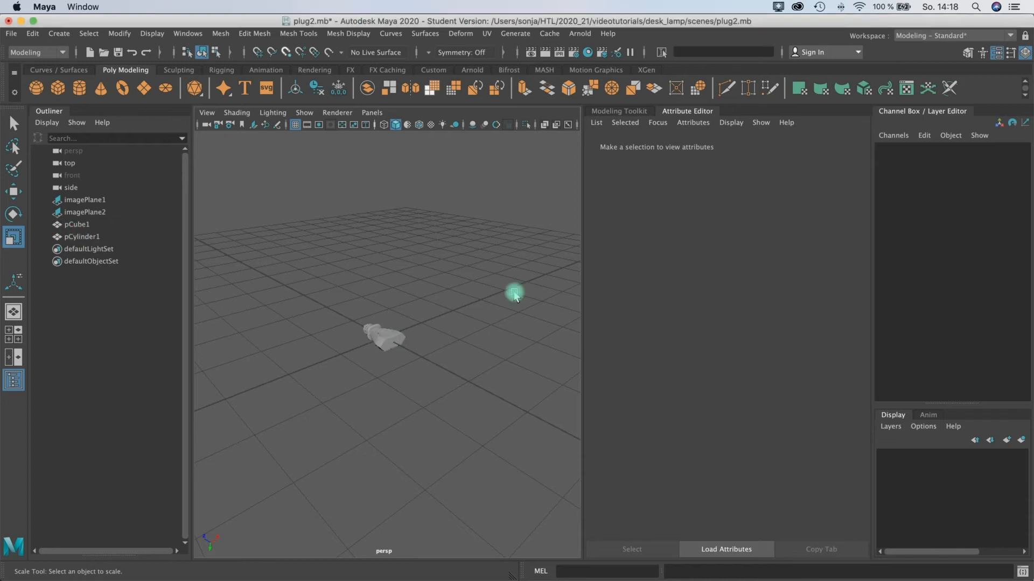
click(918, 289)
click(1002, 314)
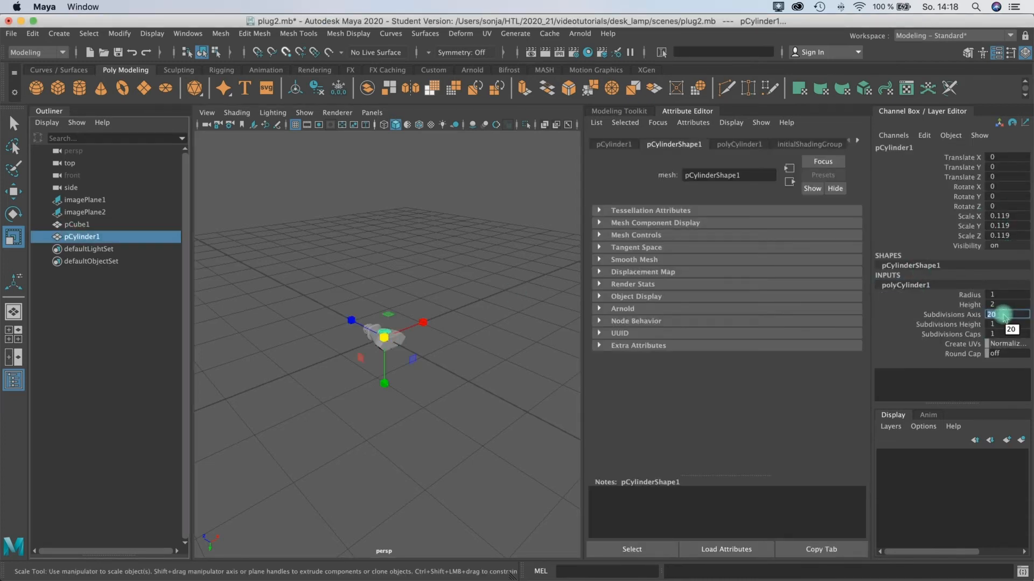
Move the cylinder along Z in front of the plug's wide end, to about -0.653.
key(w)
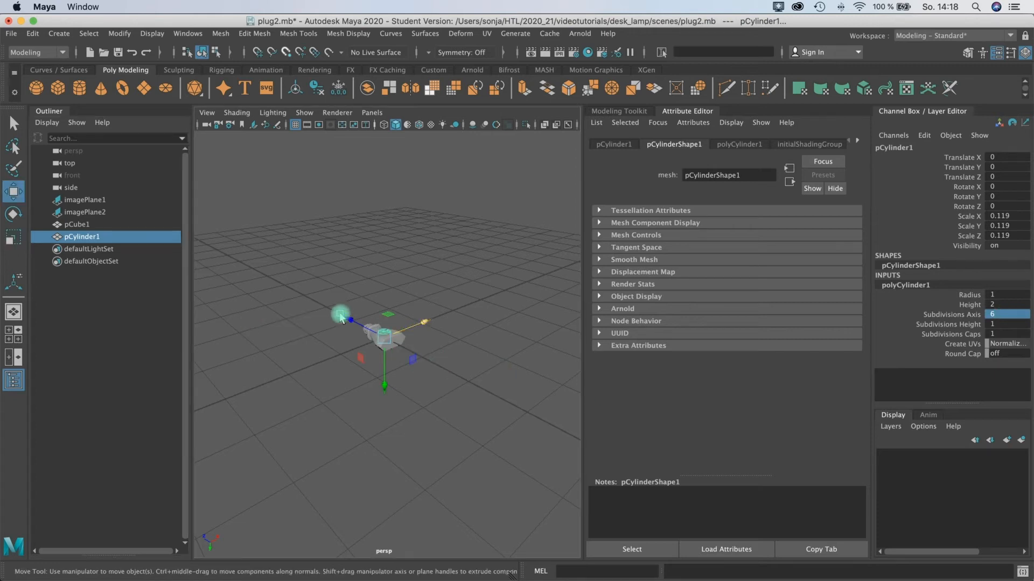
drag(340, 318, 369, 336)
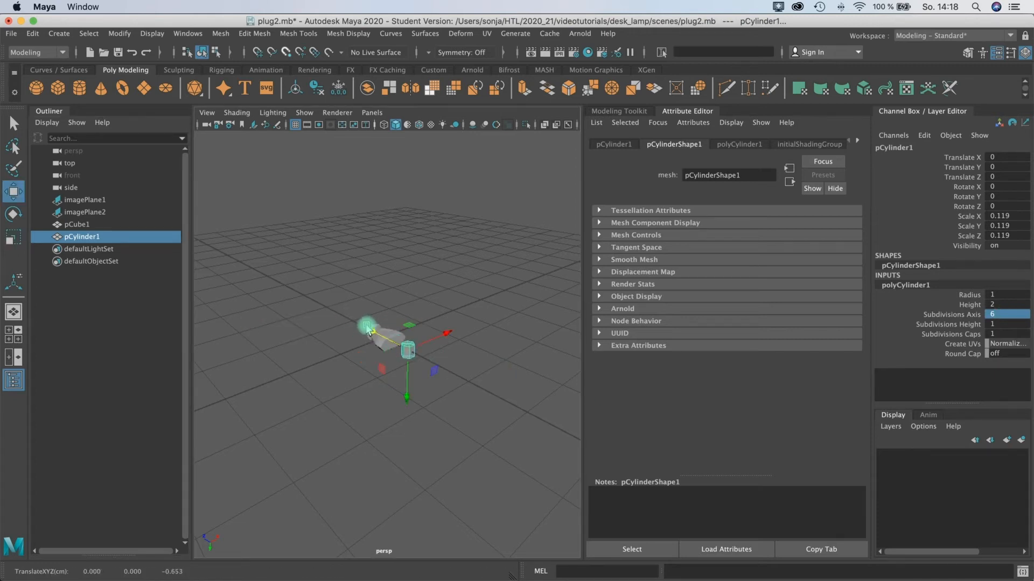
key(e)
key(r)
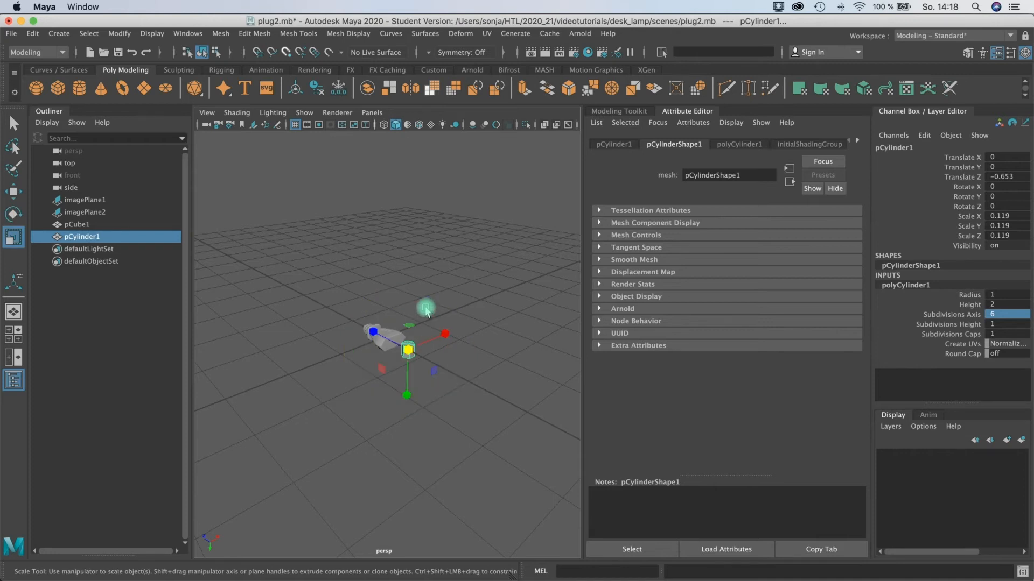
click(407, 369)
click(411, 351)
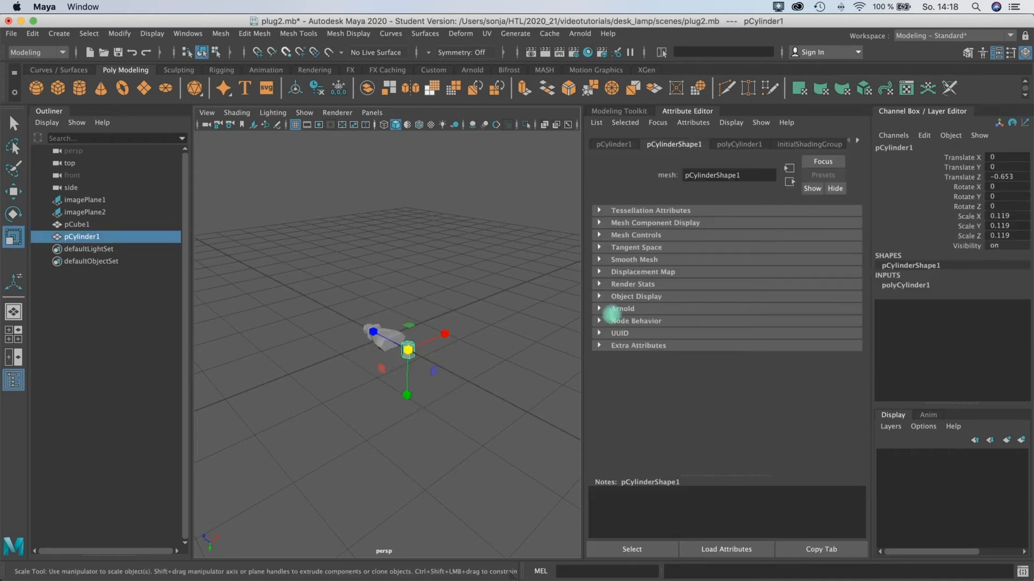
Rotate the cylinder to exactly 90 degrees about X so it points along the plug's length.
click(904, 285)
key(w)
key(e)
key(w)
key(e)
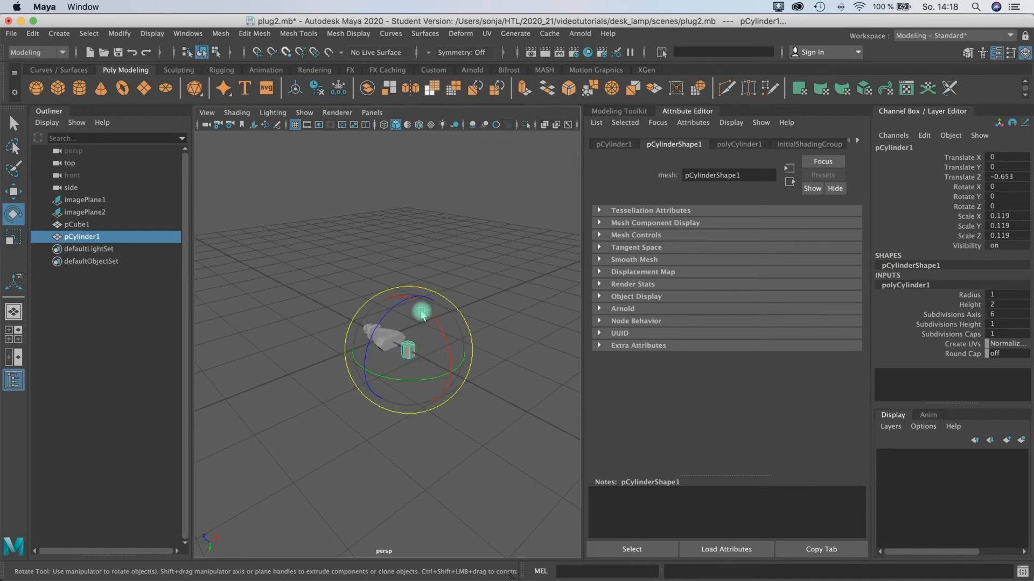
drag(422, 315, 445, 387)
click(1006, 187)
text(90)
key(Return)
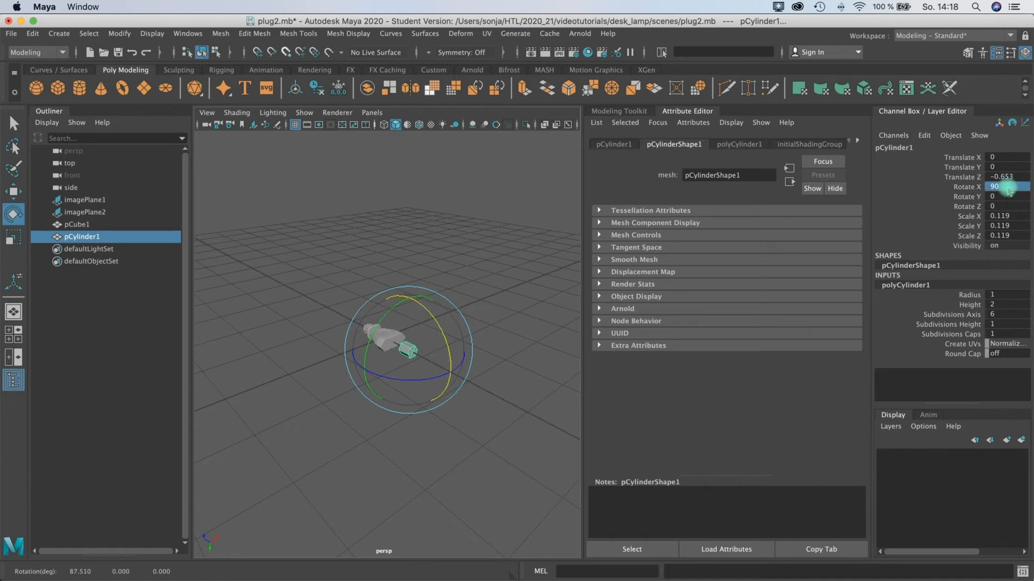
Scale the cylinder uniformly to about -0.042 to match the pin's thickness in the side reference photo.
key(space)
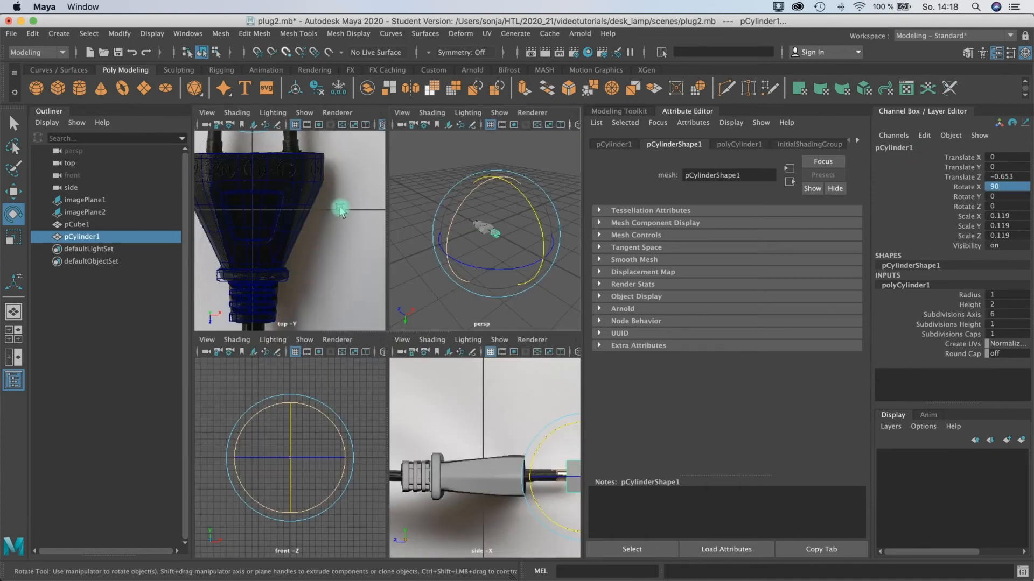
alt+middle_drag(430, 197, 423, 205)
alt+middle_drag(519, 454, 435, 426)
key(r)
drag(488, 251, 476, 252)
key(w)
scroll(514, 242, up, 5)
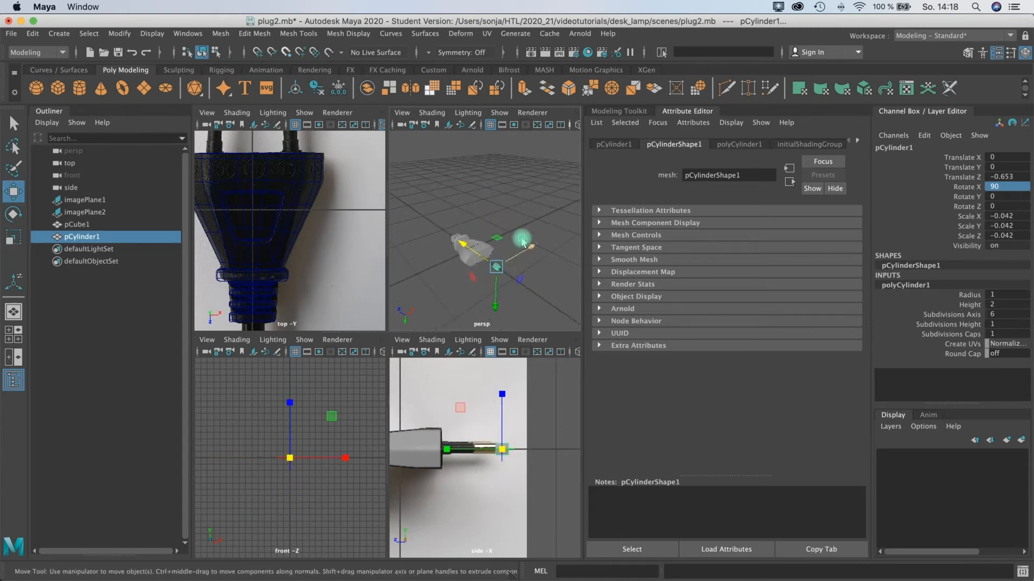
Move the cylinder over the tip of the pin in the top reference photo, at about X 0.169 and Z -0.605.
drag(548, 297, 558, 287)
alt+middle_drag(301, 214, 300, 258)
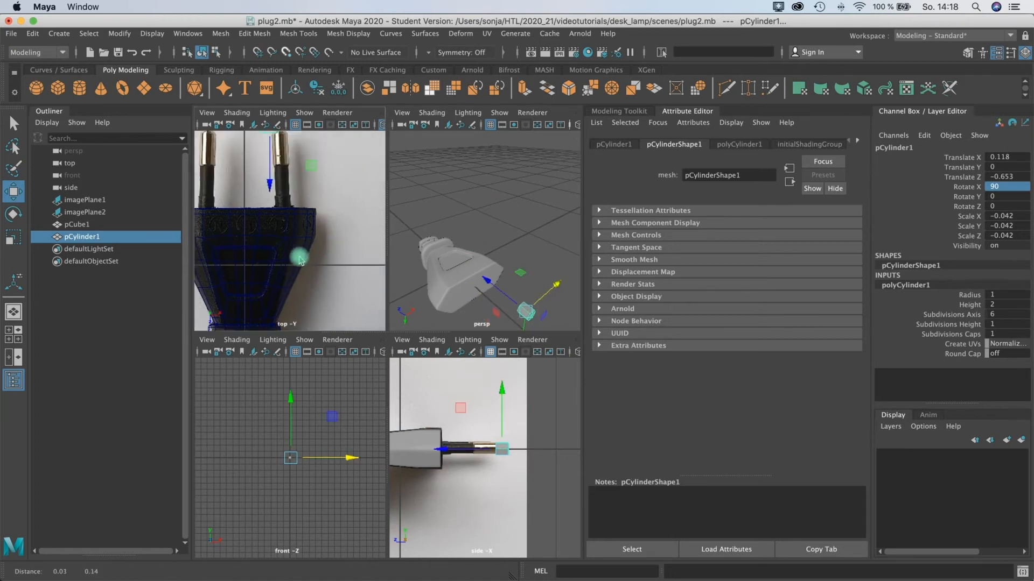
alt+middle_drag(318, 192, 315, 221)
alt+middle_drag(276, 144, 274, 171)
drag(272, 188, 273, 199)
alt+middle_drag(281, 183, 300, 220)
scroll(280, 186, up, 4)
drag(340, 190, 352, 186)
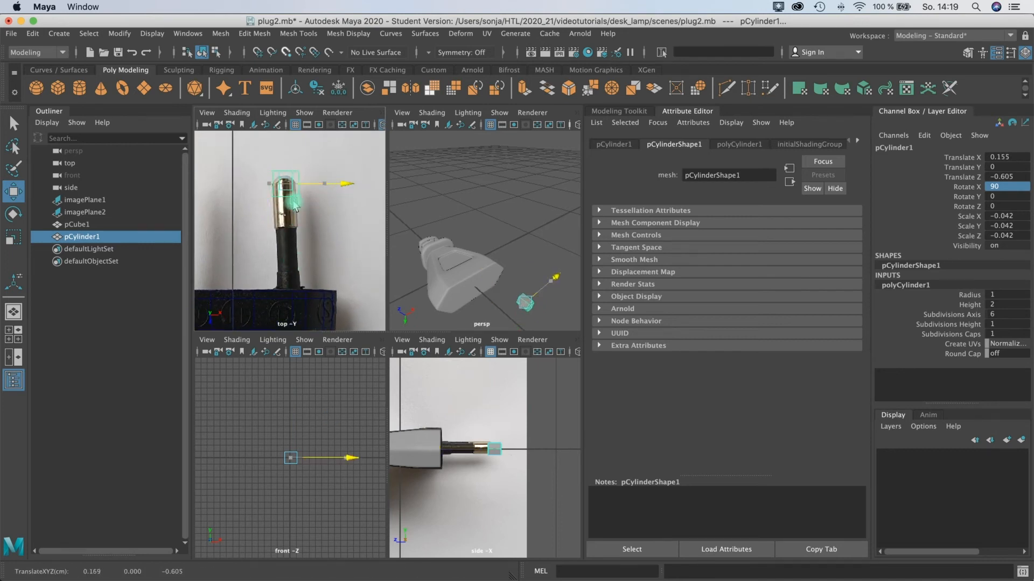
Fit the cylinder to the pin's metal section, at about Z -0.534 with scale about -0.039, -0.063, -0.039.
mouse_move(287, 246)
mouse_down()
mouse_move(287, 286)
mouse_move(286, 253)
mouse_up()
key(r)
key(w)
key(e)
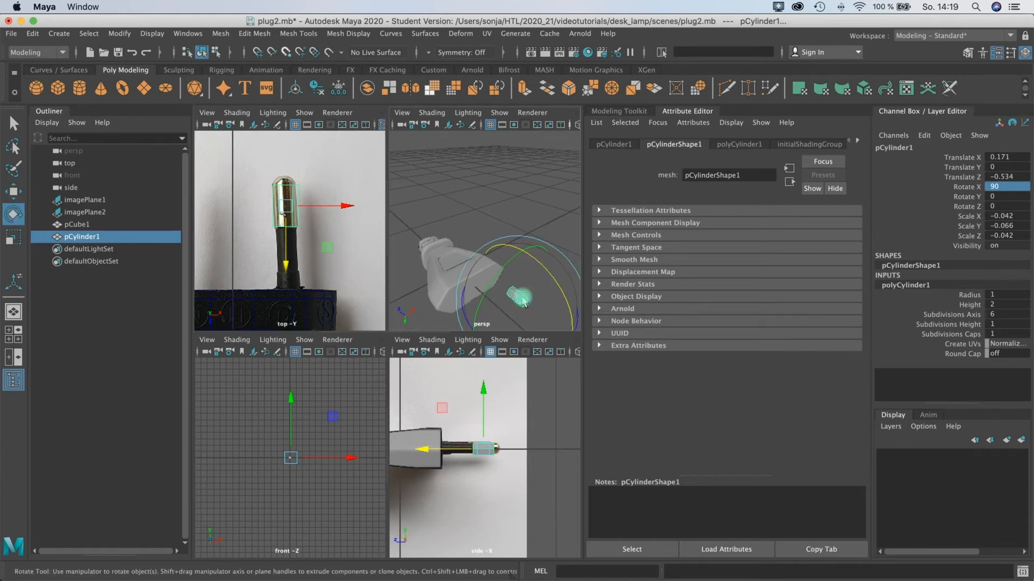
key(r)
drag(522, 301, 520, 299)
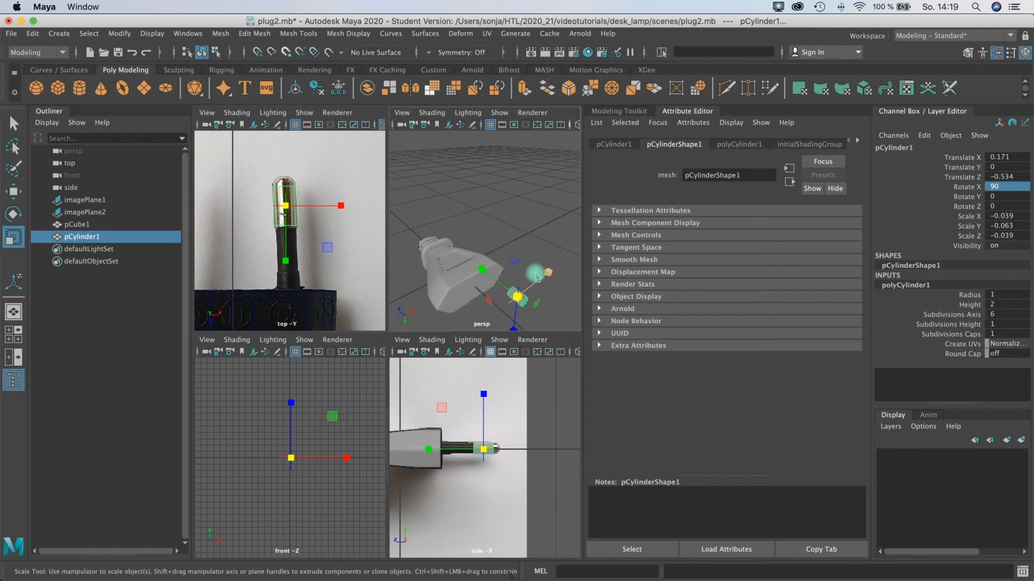
Inspect the cylinder's end cap up close and set its Subdivisions Caps to 0.
key(space)
mouse_move(384, 315)
alt+mouse_down()
mouse_move(505, 349)
mouse_move(402, 377)
mouse_move(373, 345)
mouse_move(376, 364)
mouse_move(386, 325)
alt+mouse_up()
alt+right_drag(386, 325, 429, 321)
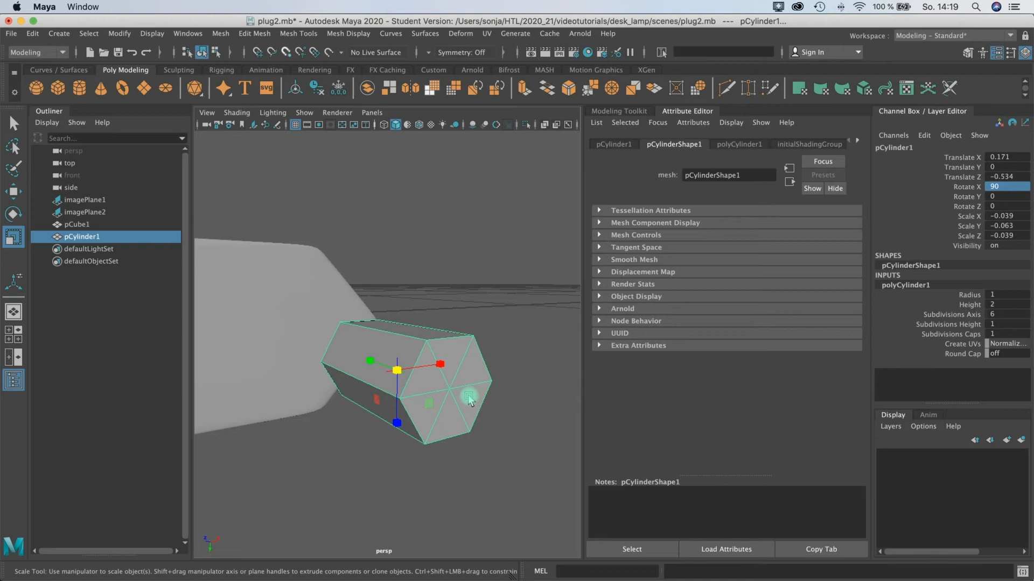
alt+drag(470, 397, 379, 249)
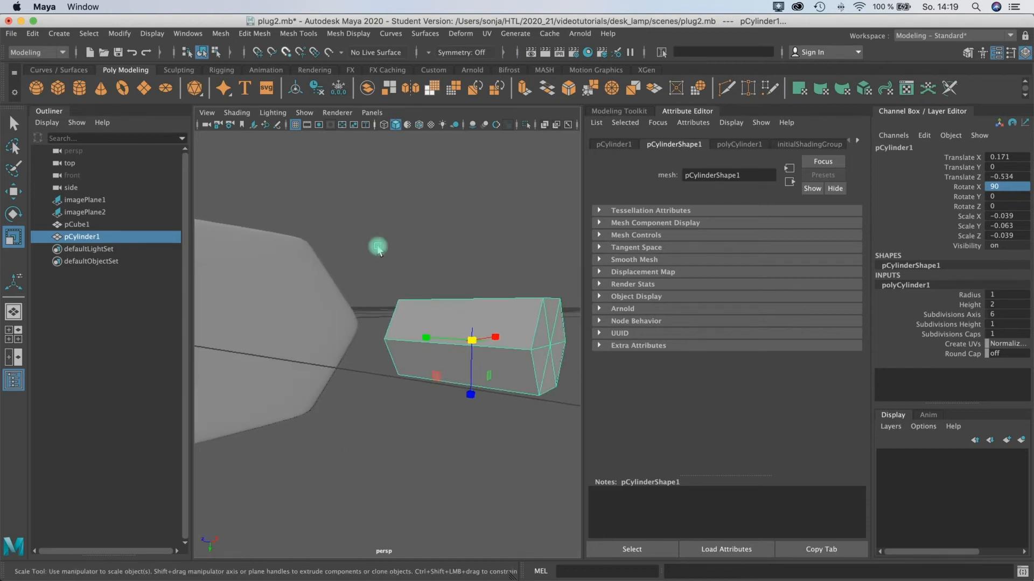
key(space)
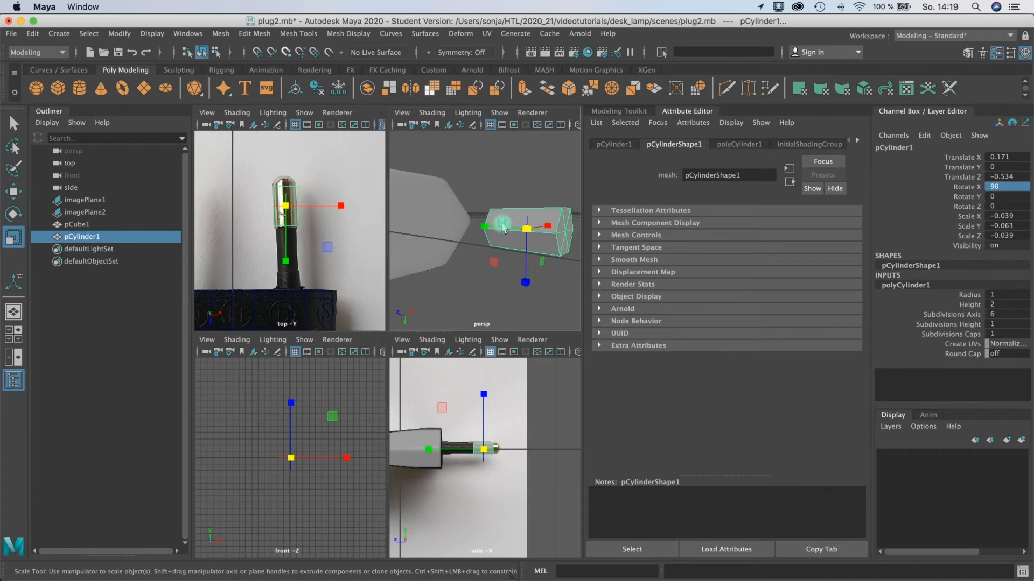
alt+middle_drag(500, 224, 474, 230)
alt+drag(499, 226, 493, 234)
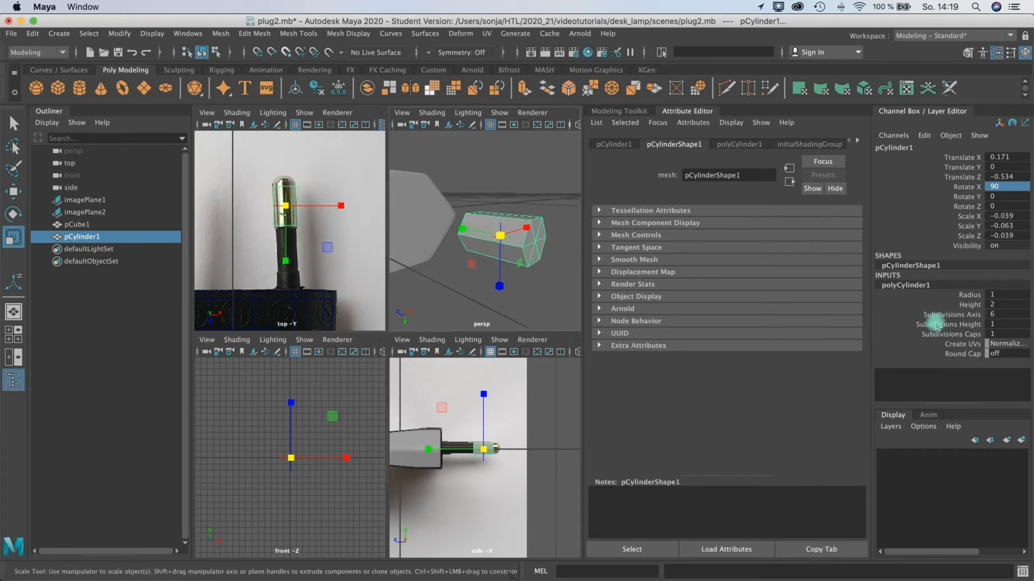
click(1005, 334)
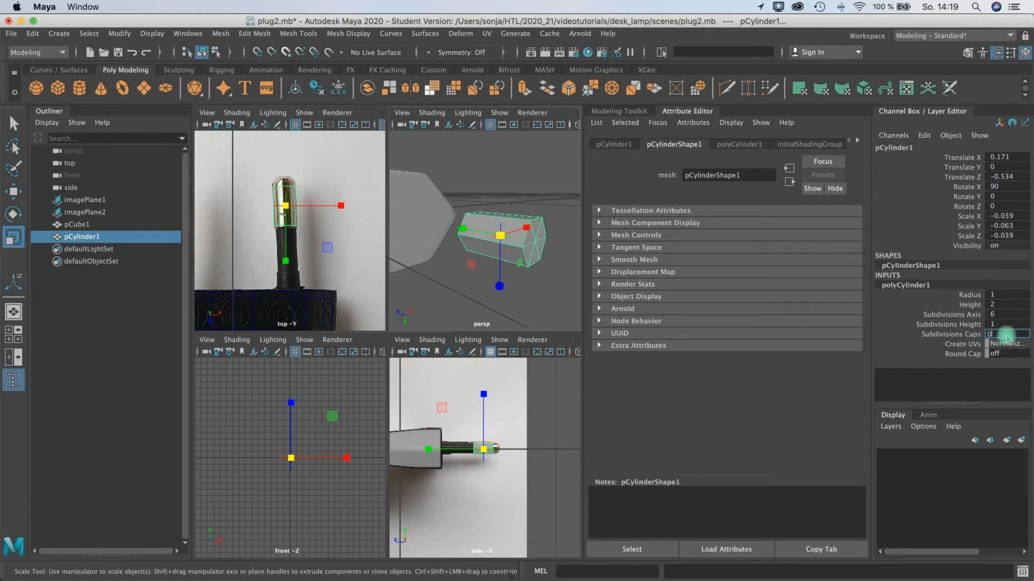
alt+drag(536, 291, 508, 252)
Collapse the Attribute Editor, select the six edges around the cylinder's outer end cap, and save the scene.
click(688, 112)
alt+drag(730, 272, 660, 199)
mouse_move(640, 211)
right_down()
mouse_move(640, 189)
mouse_move(641, 208)
right_up()
click(618, 237)
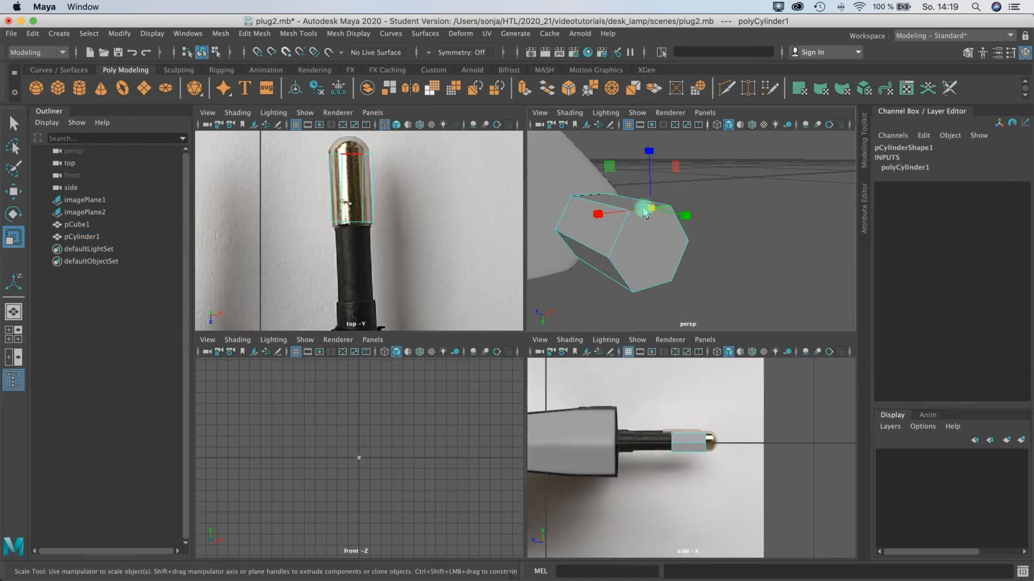
shift+click(630, 289)
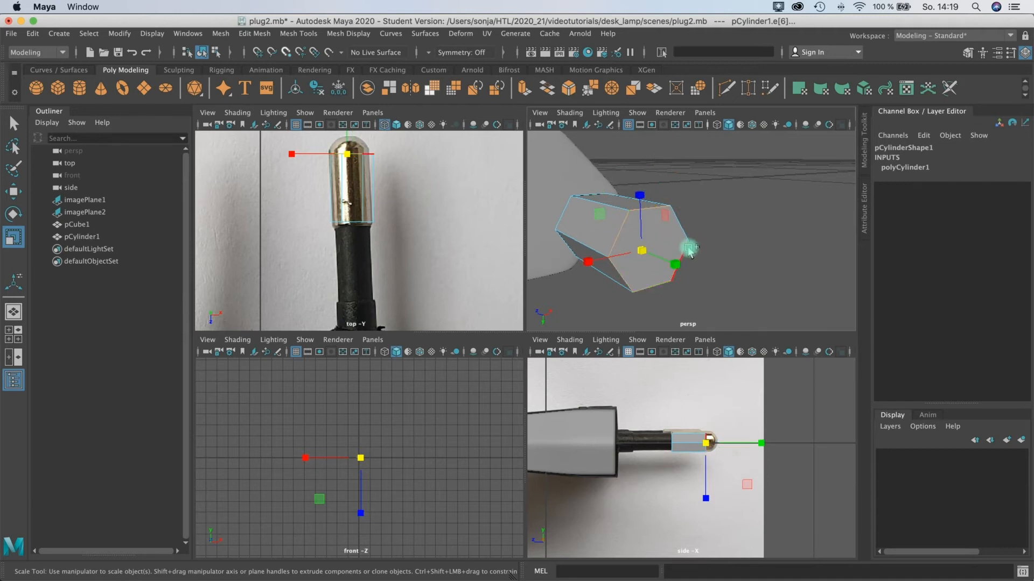
shift+click(683, 231)
alt+drag(710, 254, 723, 257)
key(super+s)
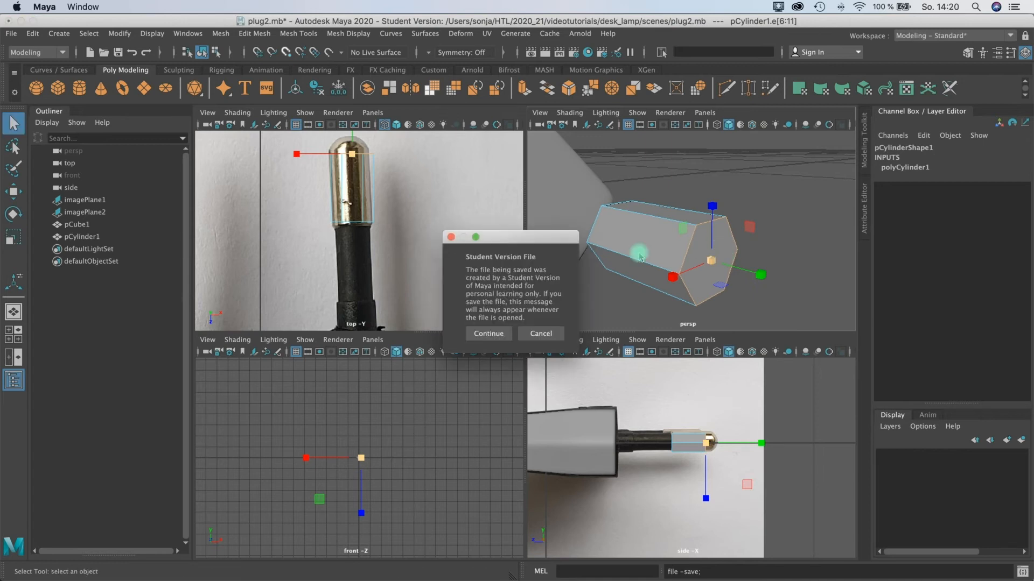
click(487, 332)
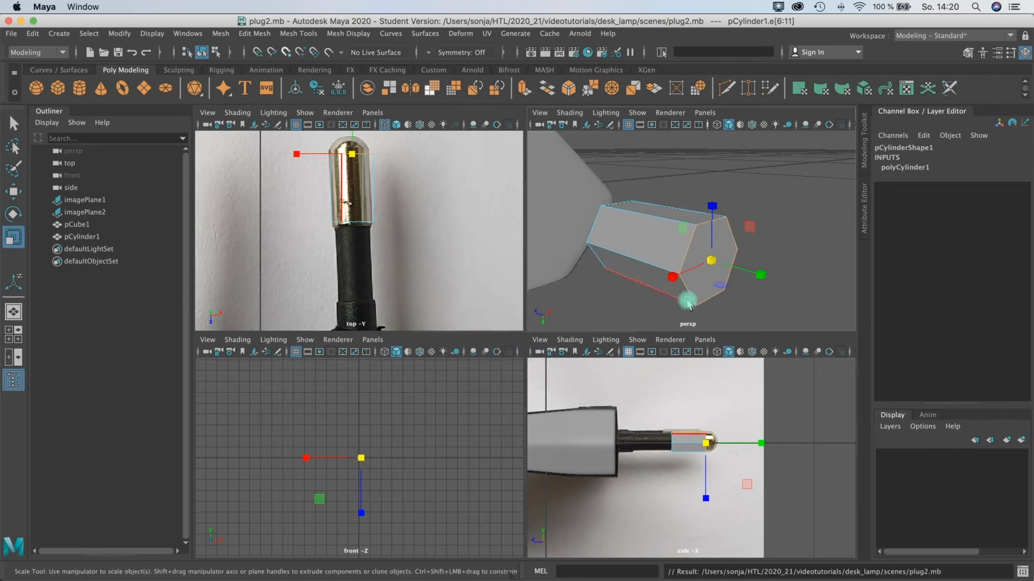
Bevel the selected end cap edges with 4 segments and a fraction of 1.
click(254, 35)
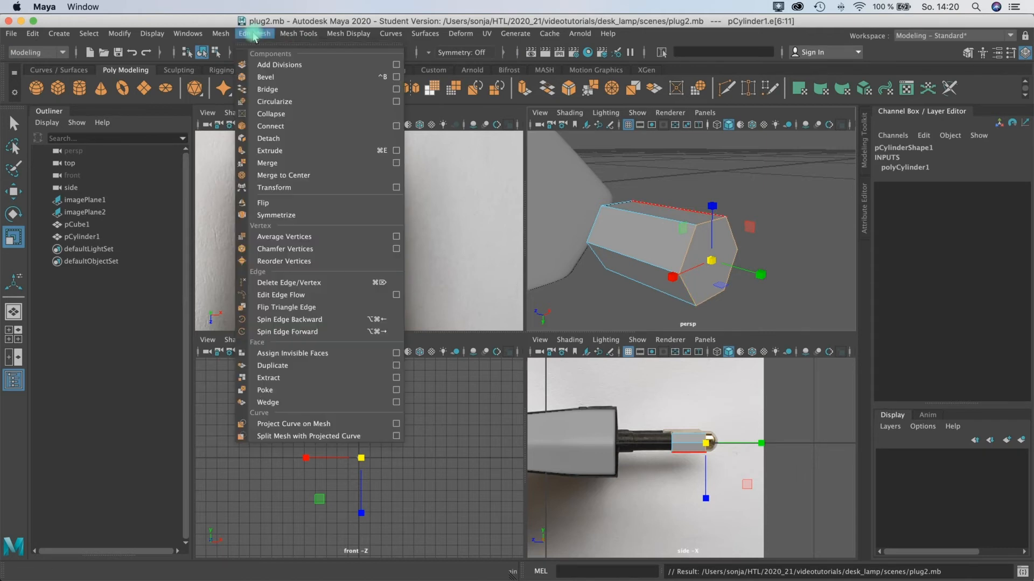
click(265, 77)
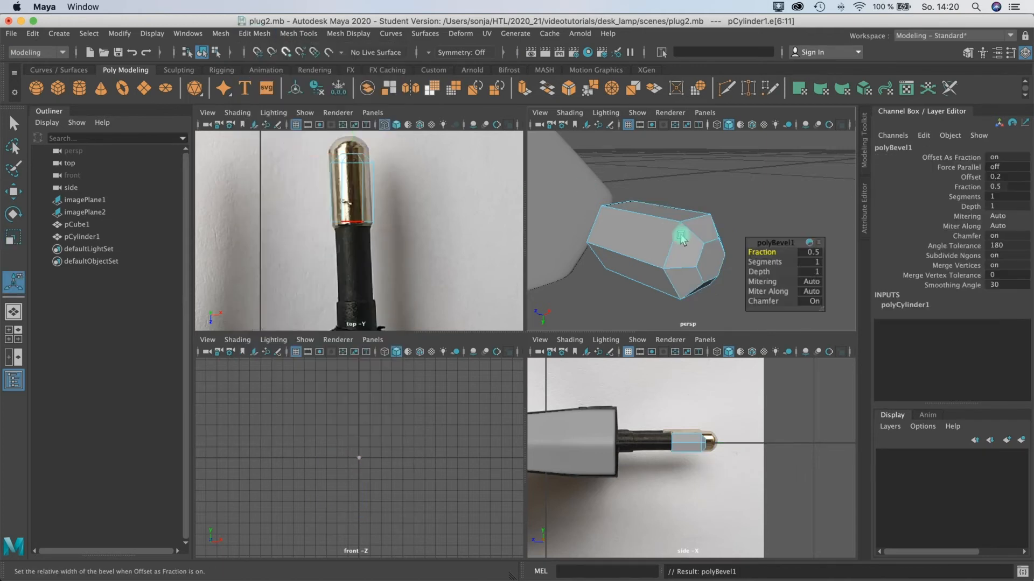
click(813, 263)
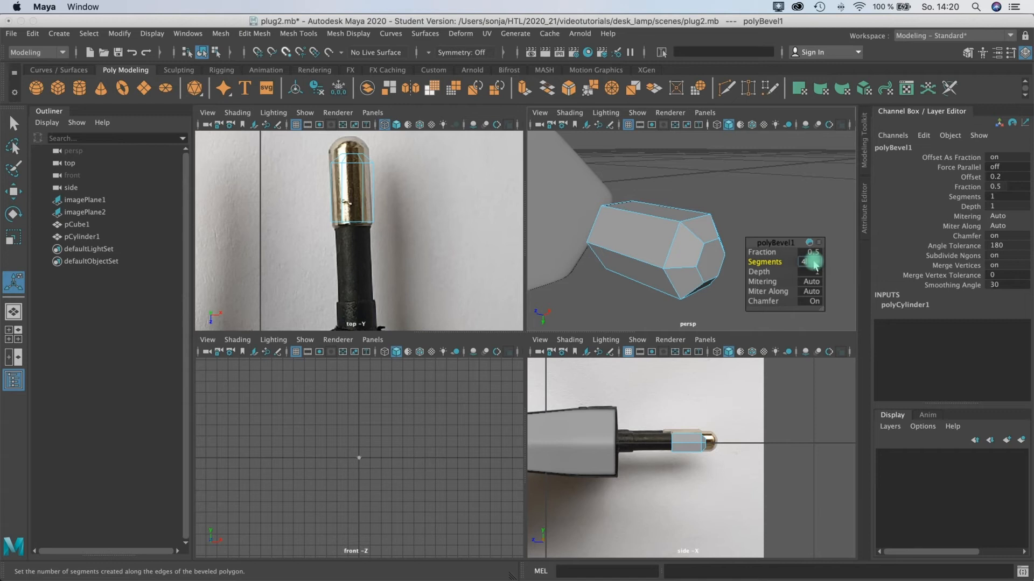
text(4)
key(Return)
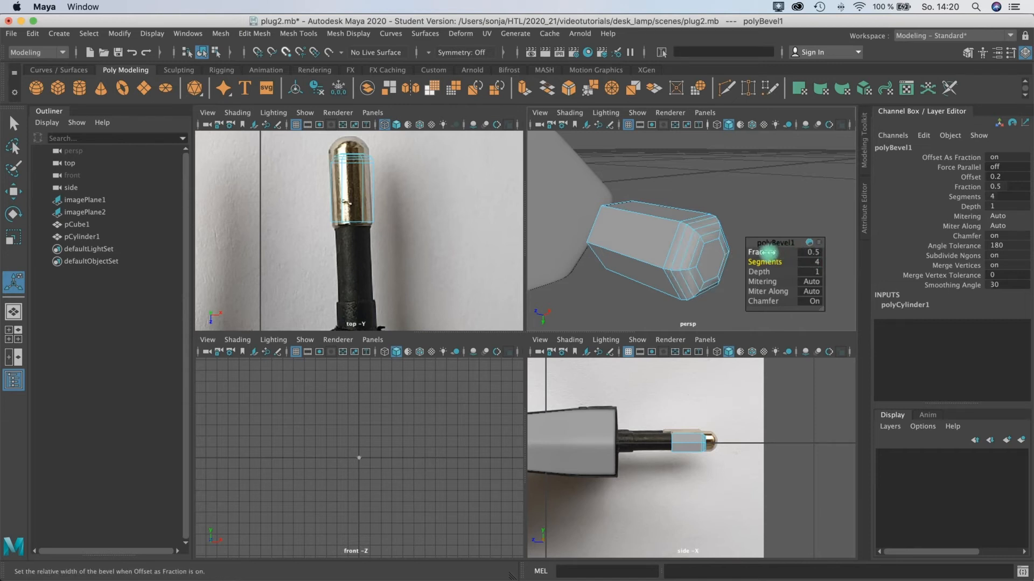
drag(764, 253, 791, 254)
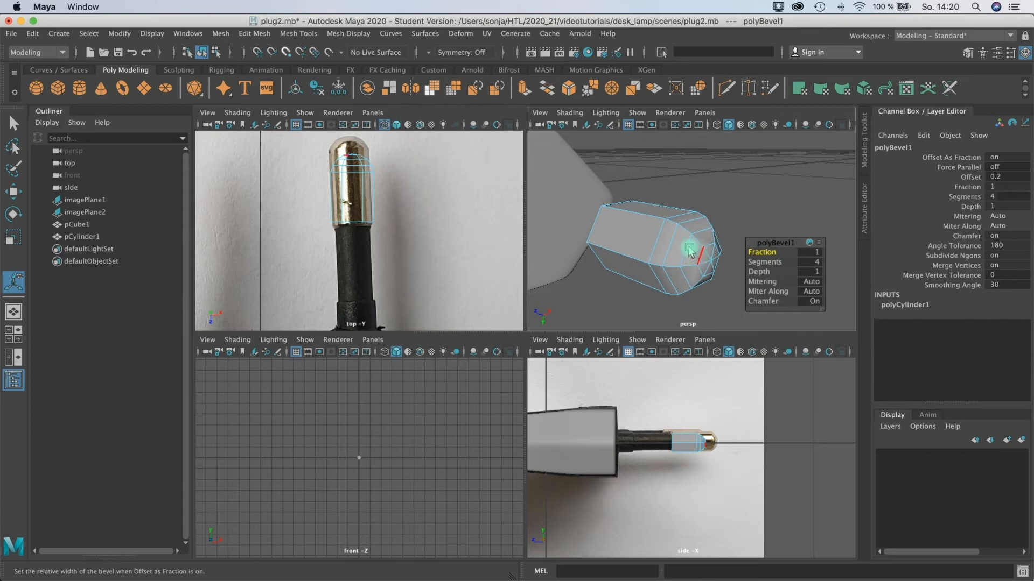
Preview the beveled cylinder tip with smoothing and return it to the unsmoothed display.
mouse_move(693, 257)
alt+mouse_down()
mouse_move(704, 224)
mouse_move(667, 212)
mouse_move(707, 248)
alt+mouse_up()
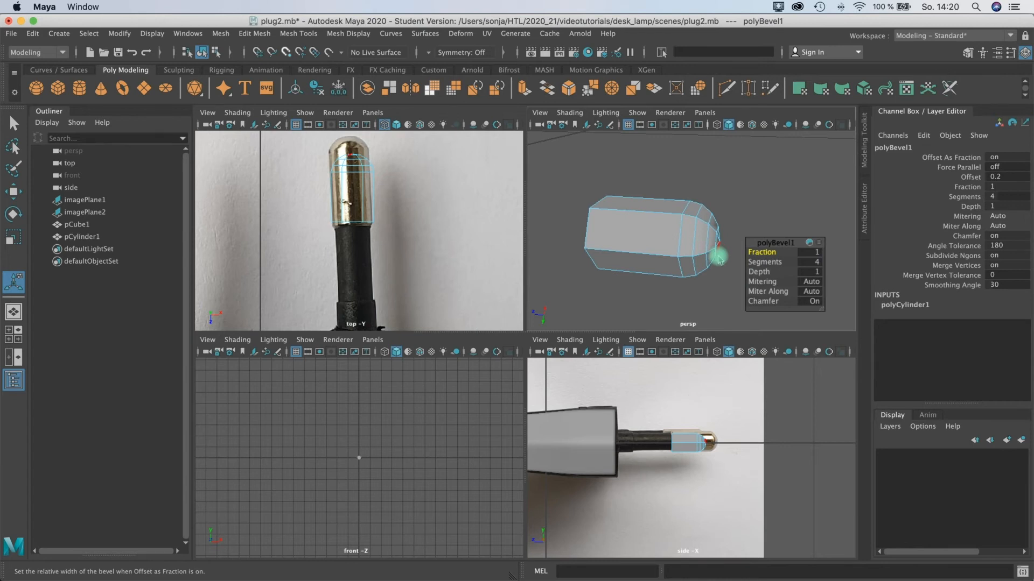
key(3)
key(1)
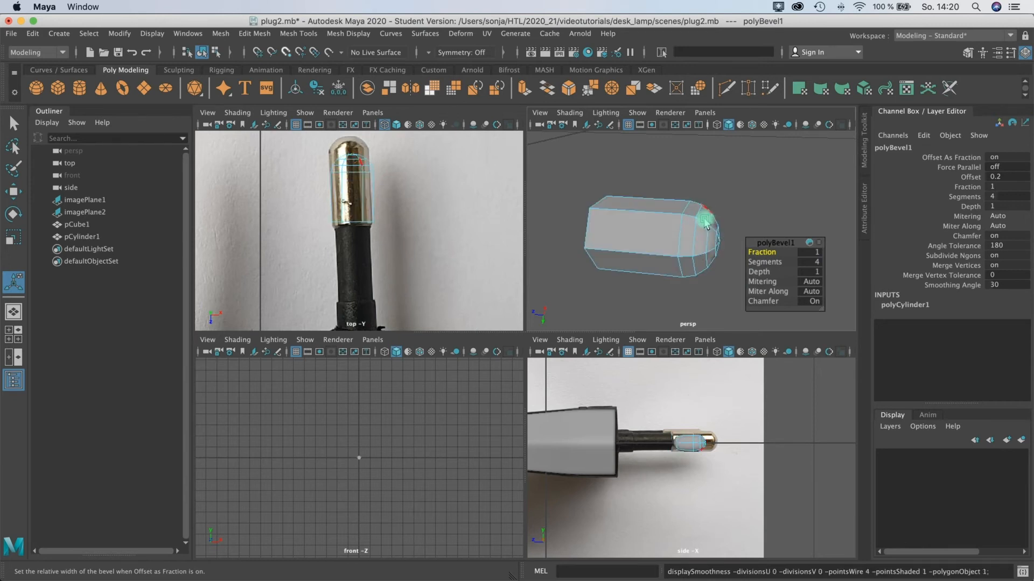
Select the cylinder's flat inner end face, extrude it, and move it slightly outward to about Z -0.468.
alt+drag(694, 257, 667, 237)
right_drag(660, 237, 655, 268)
click(336, 226)
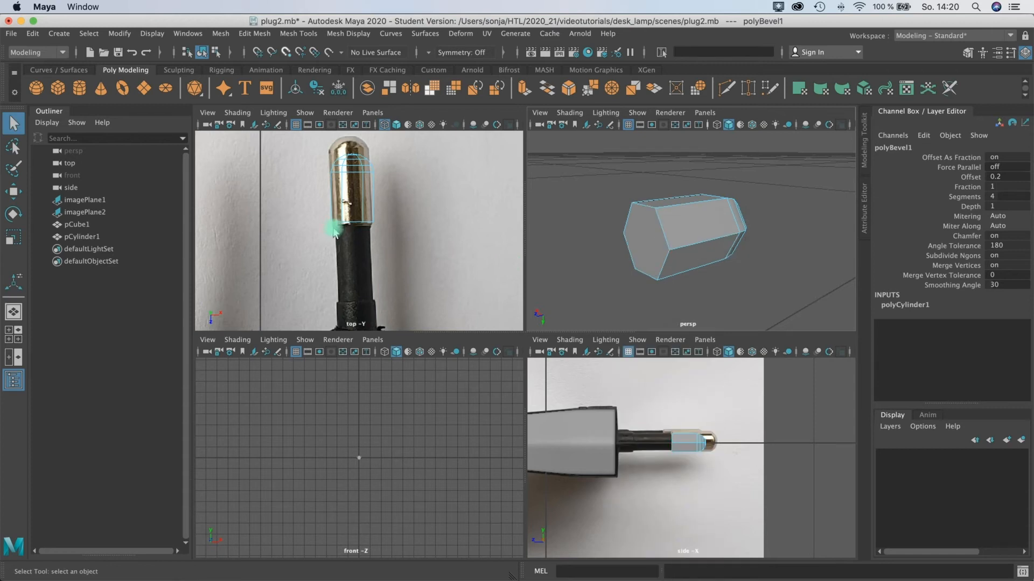
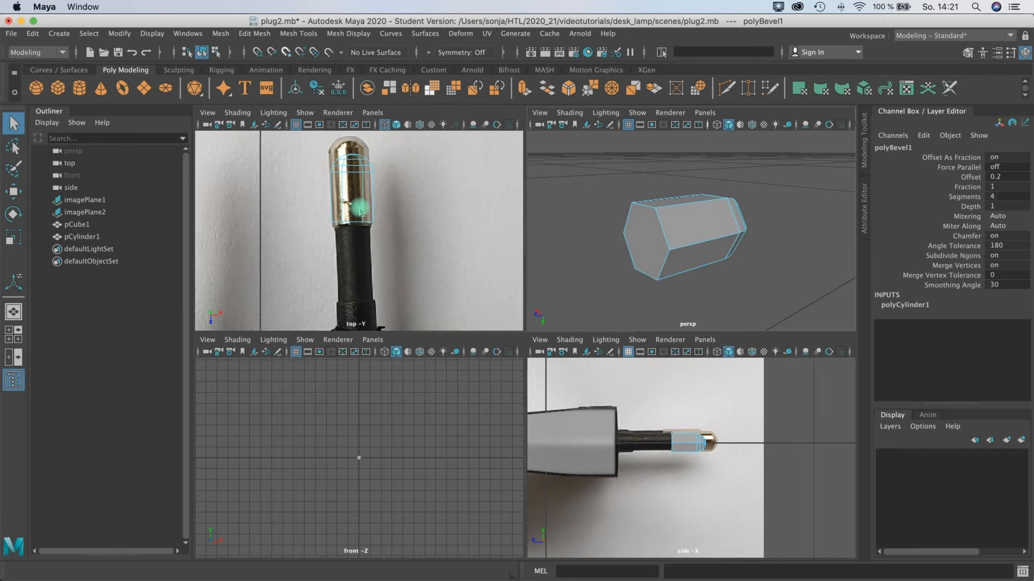
click(677, 218)
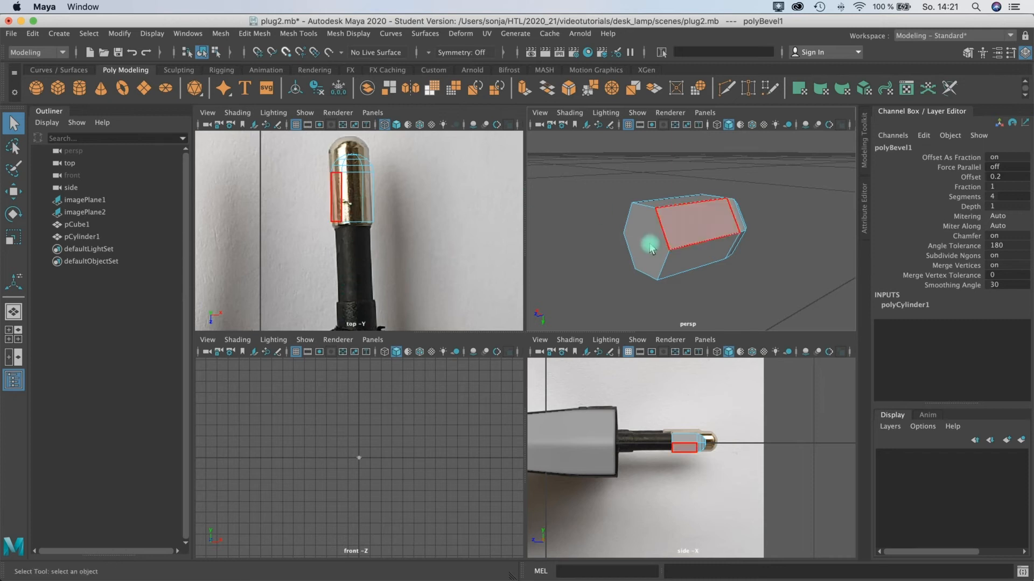
right_click(652, 249)
click(648, 264)
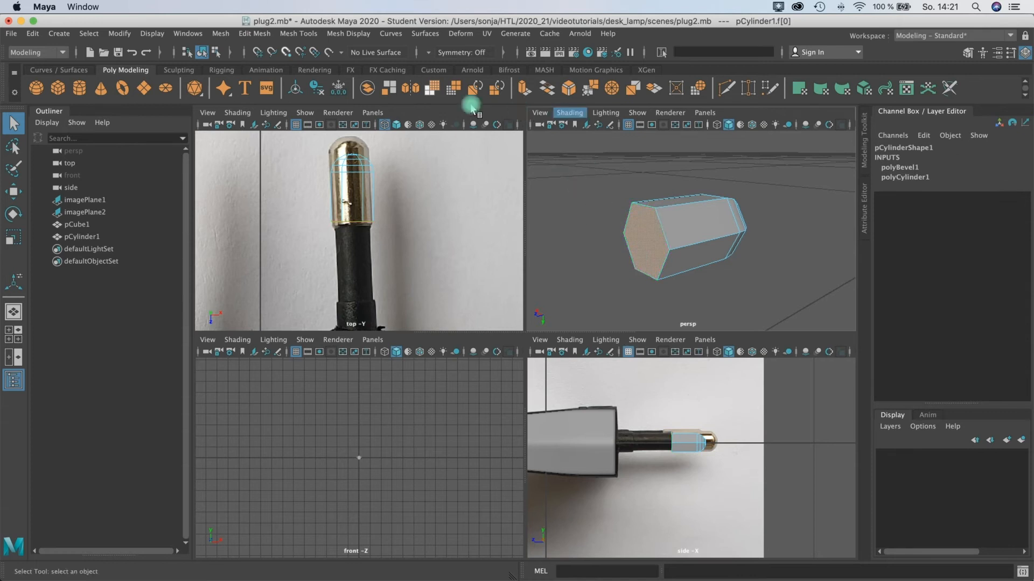
click(526, 92)
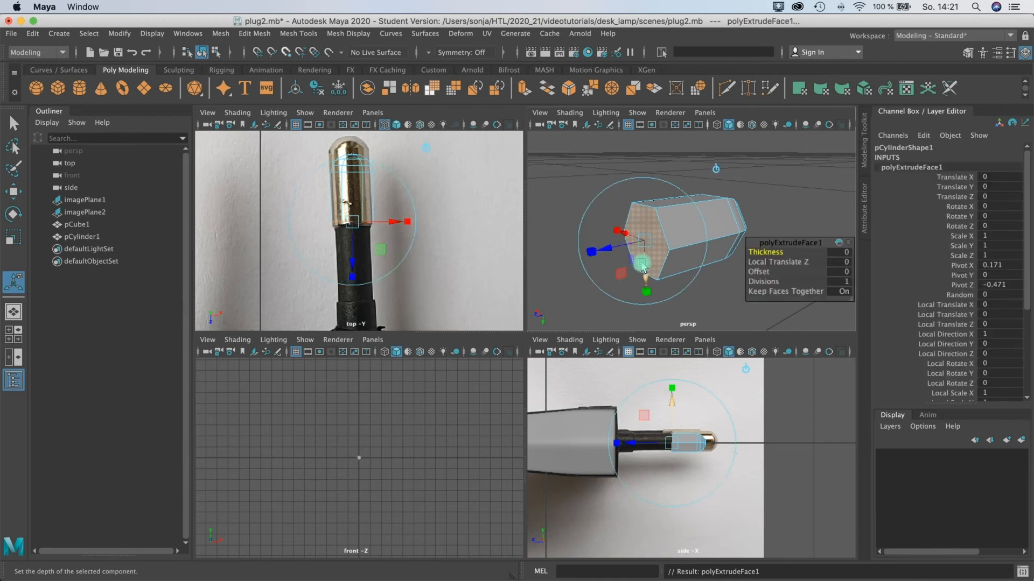
key(w)
key(e)
key(r)
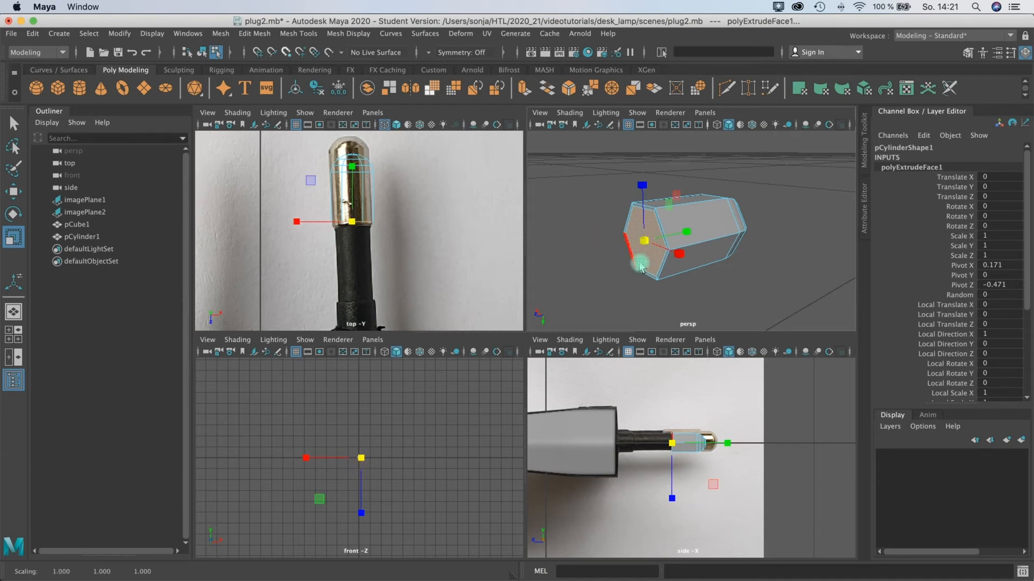
key(w)
drag(587, 257, 587, 259)
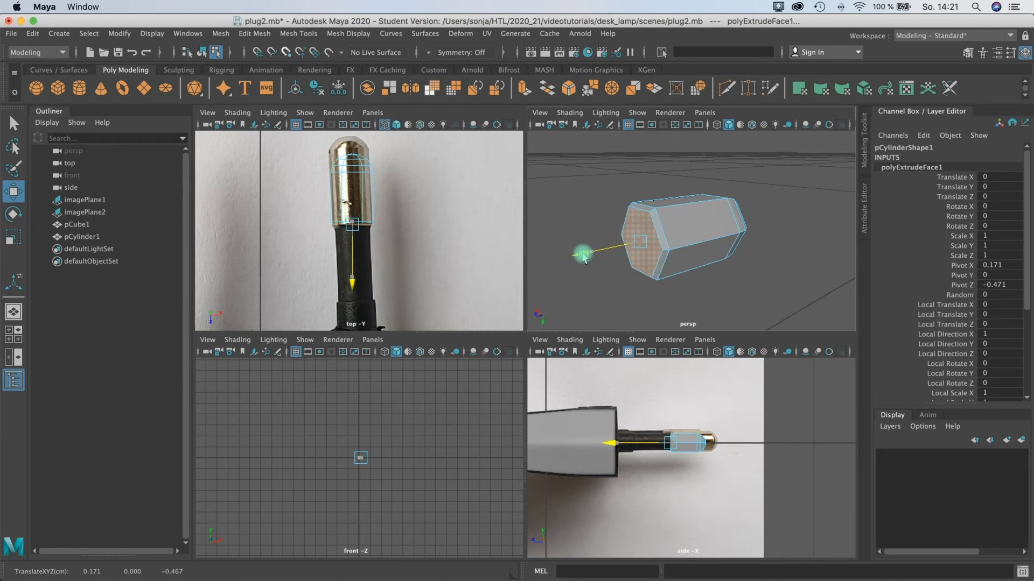
drag(586, 258, 586, 258)
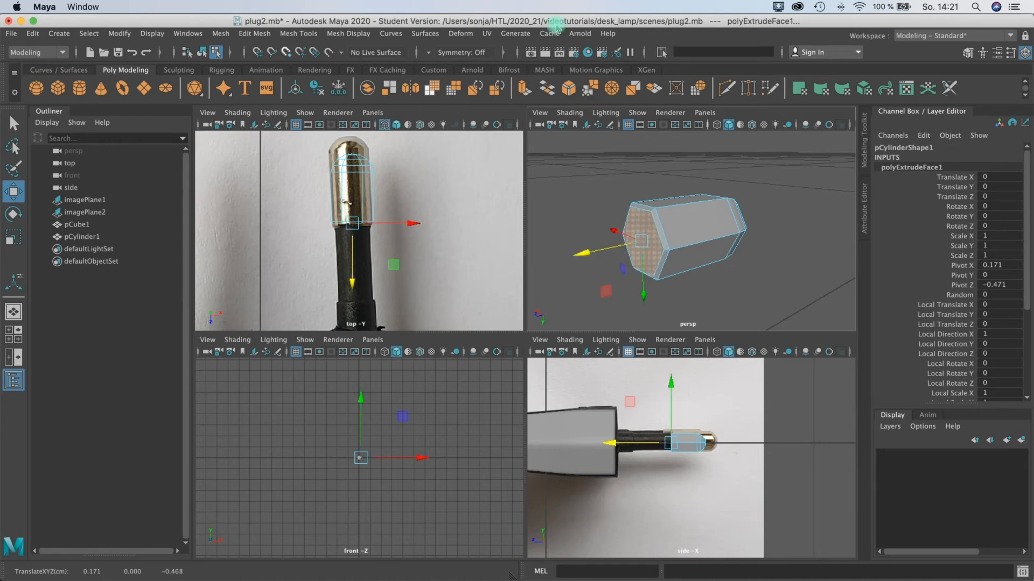
Extrude the end face with Local Translate Z about -0.001, and again with about -0.138 to cover the black shaft section.
click(523, 89)
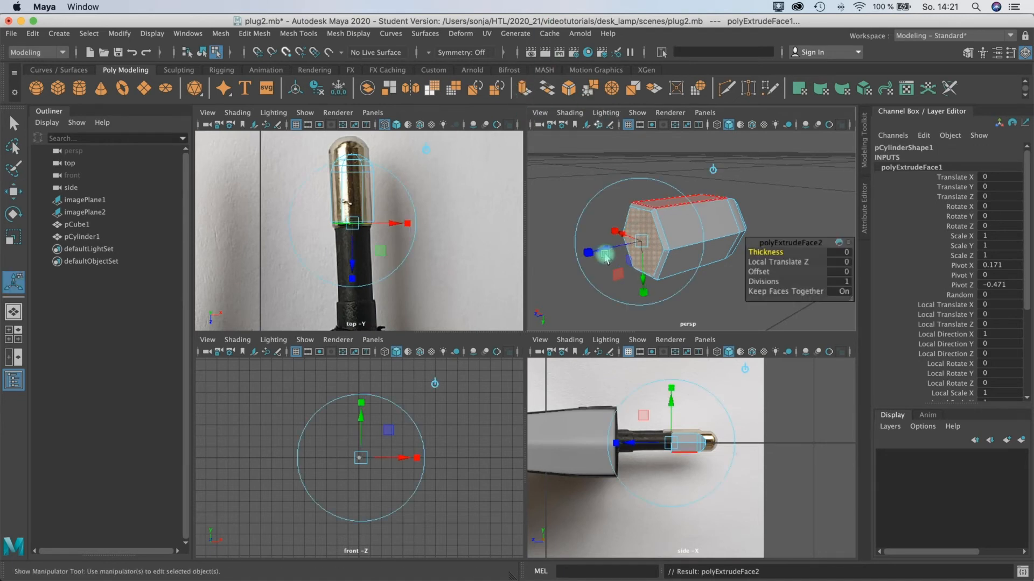
drag(603, 256, 609, 257)
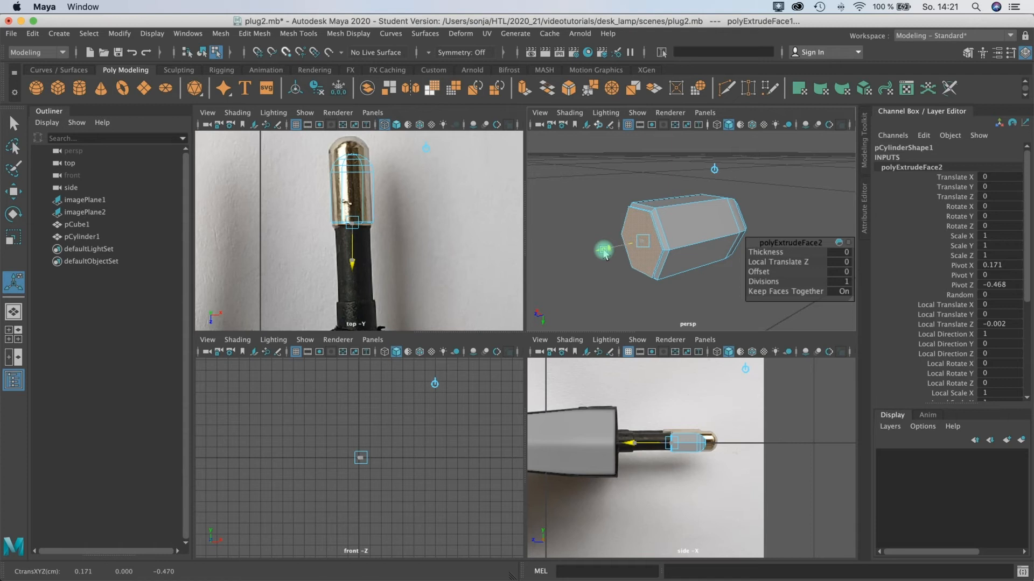
drag(604, 256, 605, 255)
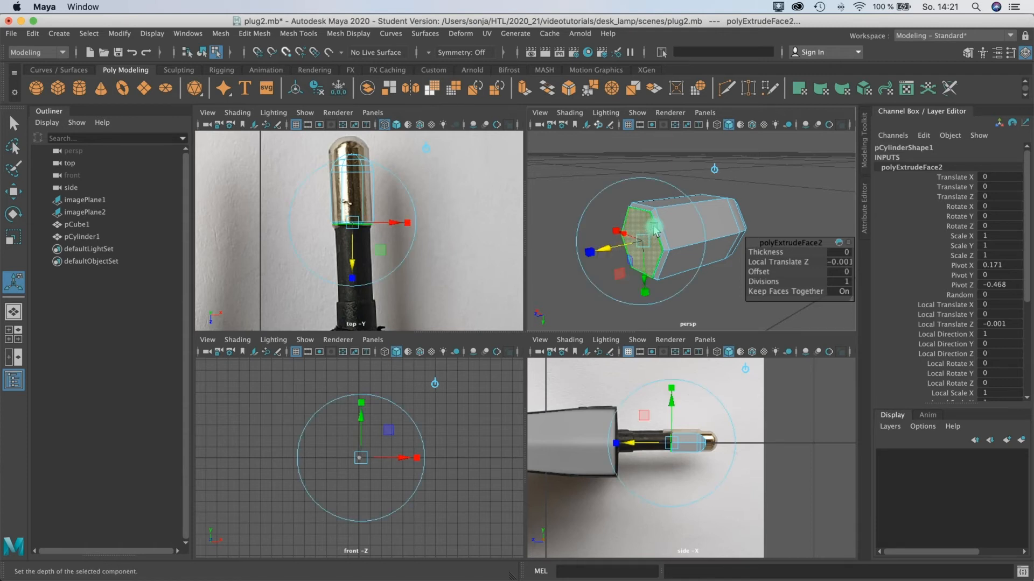
alt+middle_drag(653, 236, 683, 221)
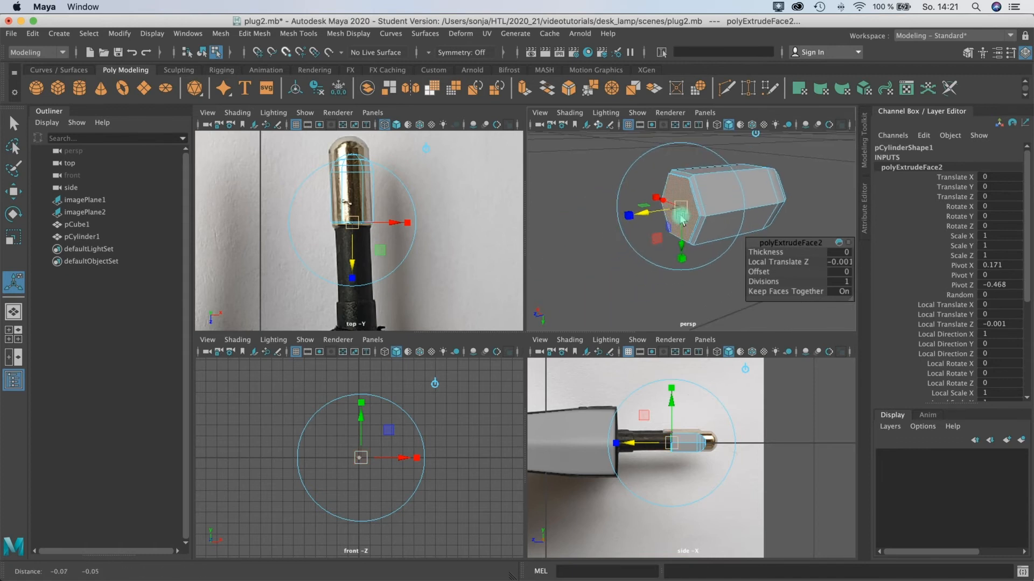
click(522, 90)
drag(646, 218, 753, 195)
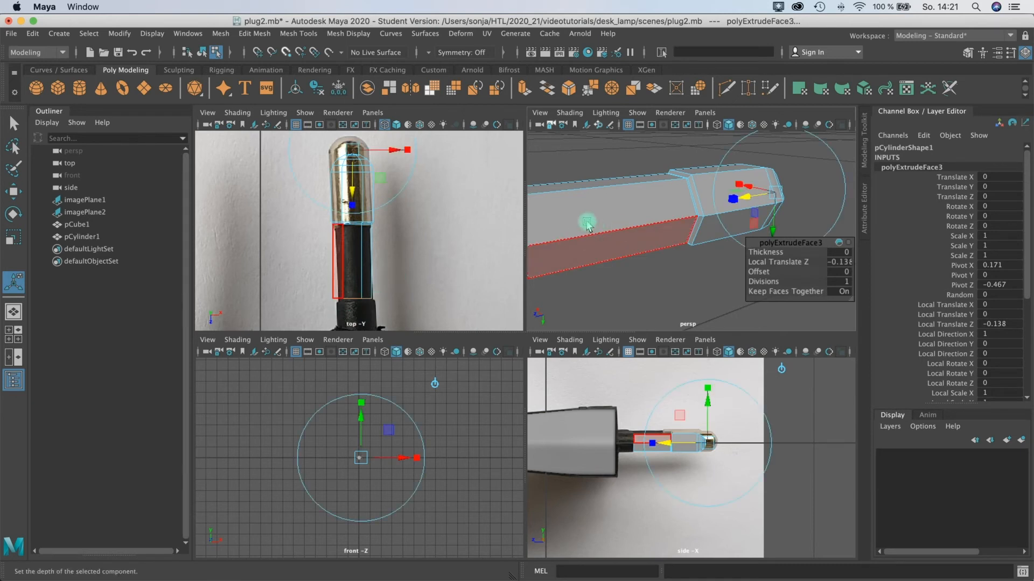
Select the shaft's end face, extrude it, and scale the new face up slightly, to about 1.058 in X.
alt+drag(660, 214, 636, 211)
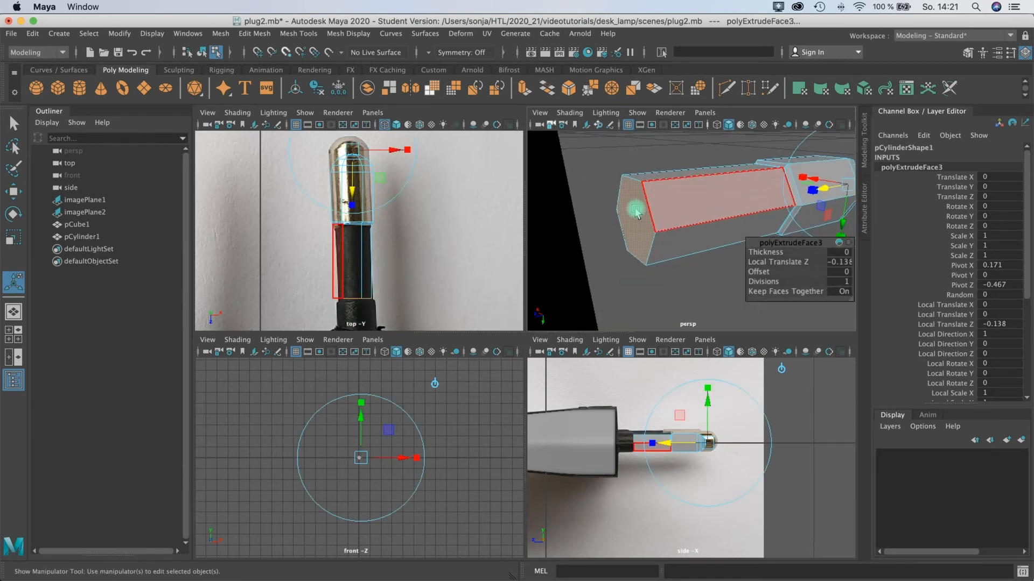
right_drag(638, 208, 638, 240)
click(628, 223)
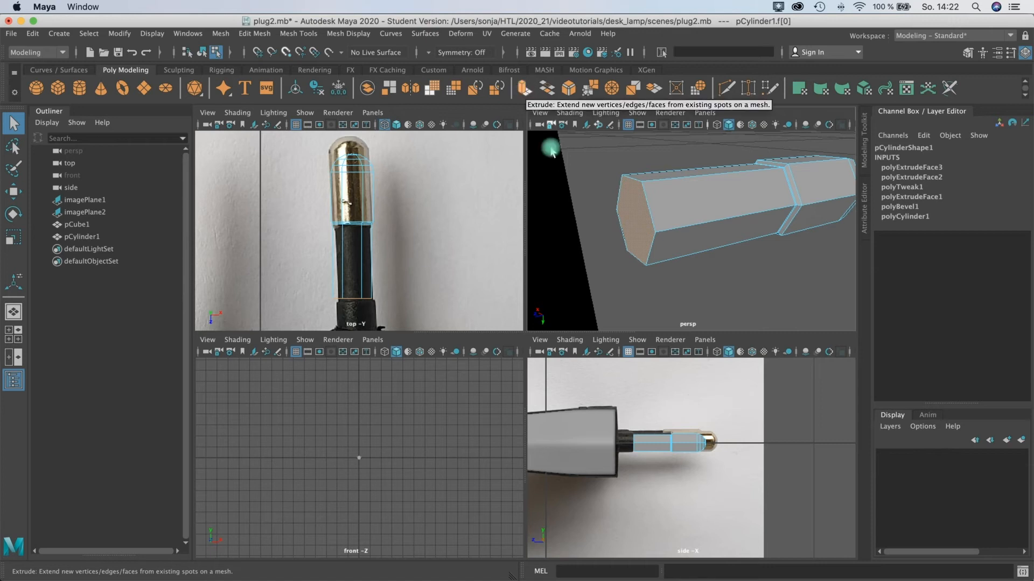
click(525, 91)
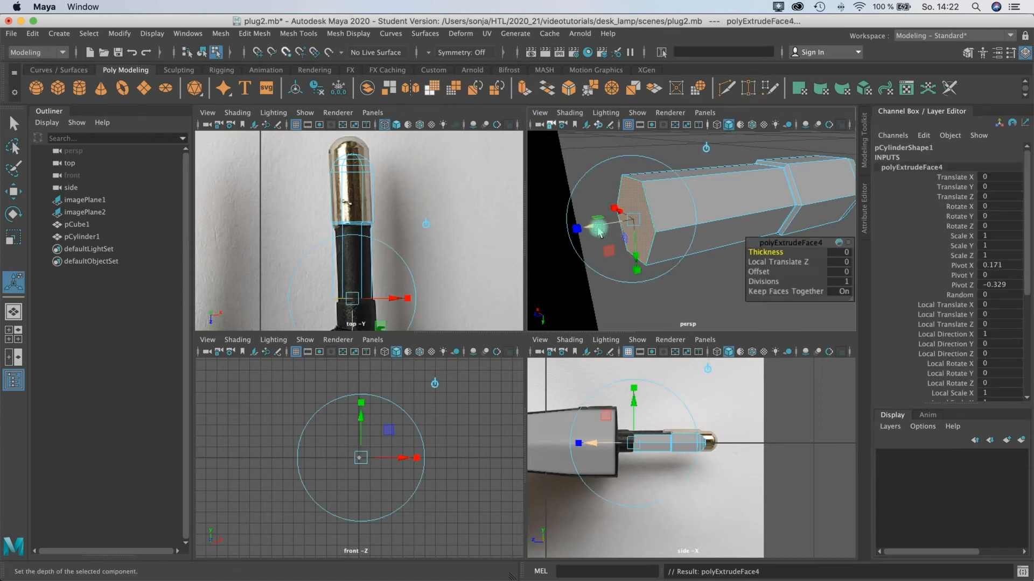
key(e)
key(r)
drag(637, 222, 640, 223)
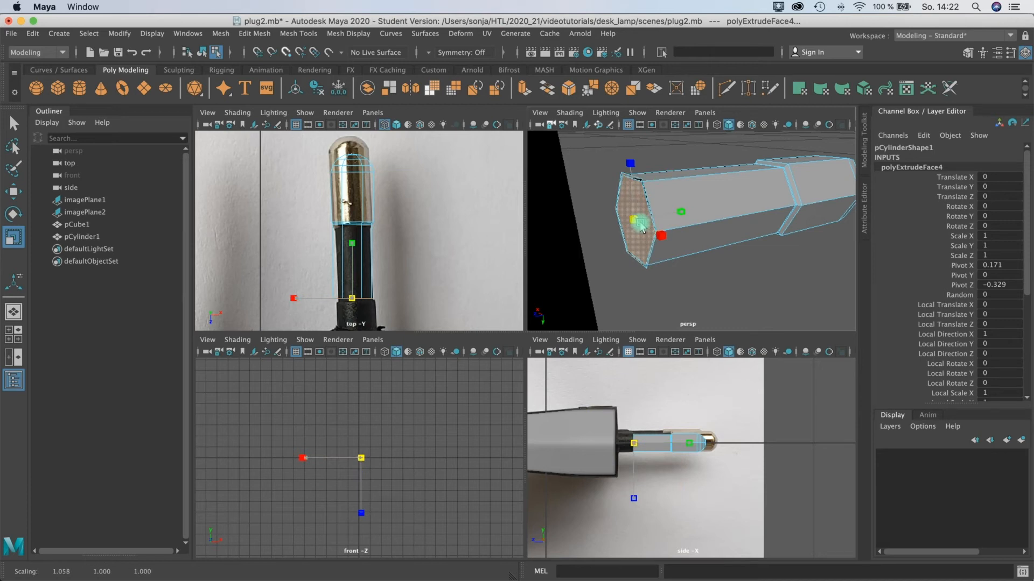
Extrude the enlarged end face and move it to the plug body's edge, at about Z -0.259.
click(525, 90)
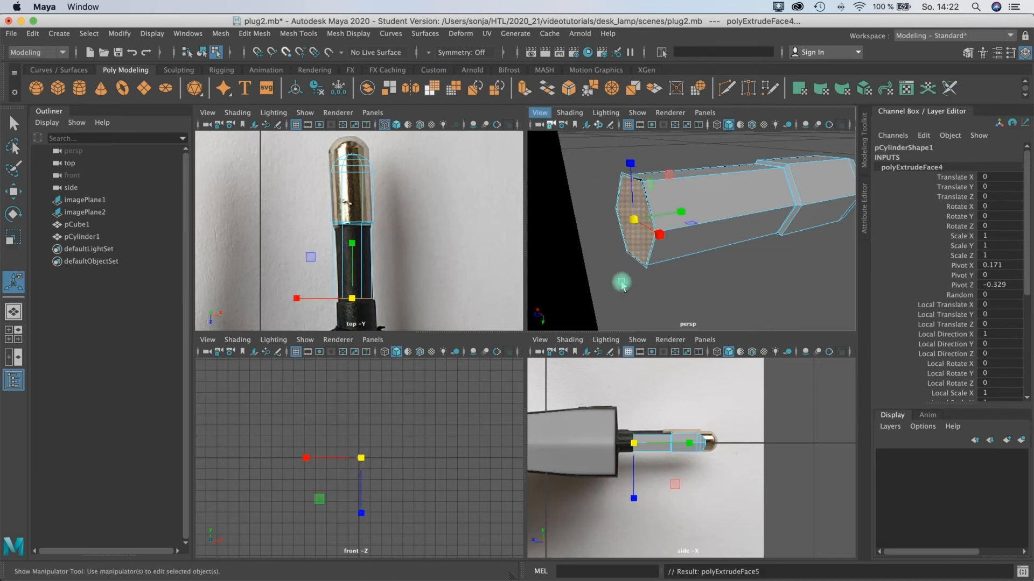
click(608, 238)
drag(594, 233, 616, 235)
key(w)
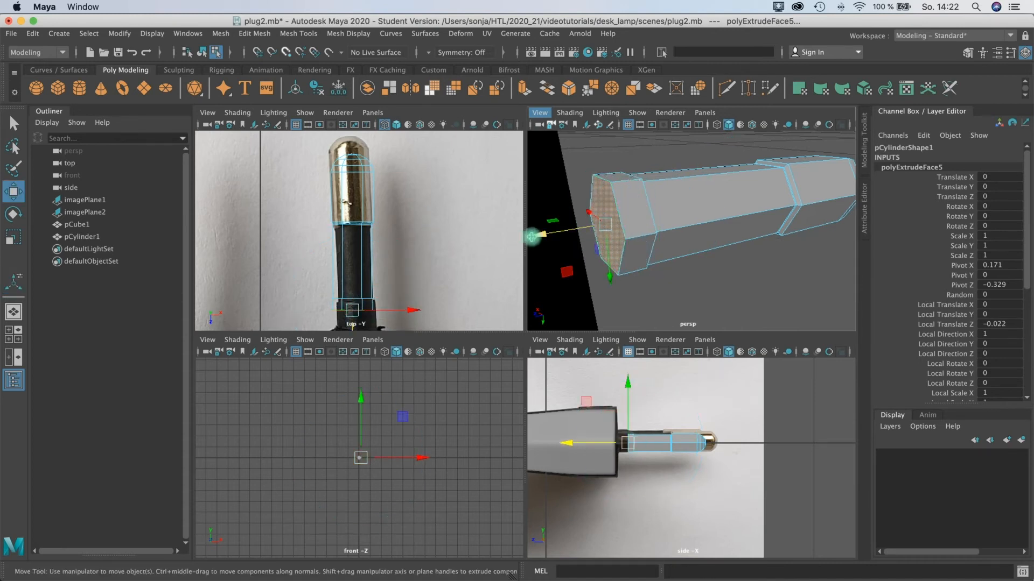
alt+middle_drag(398, 261, 383, 210)
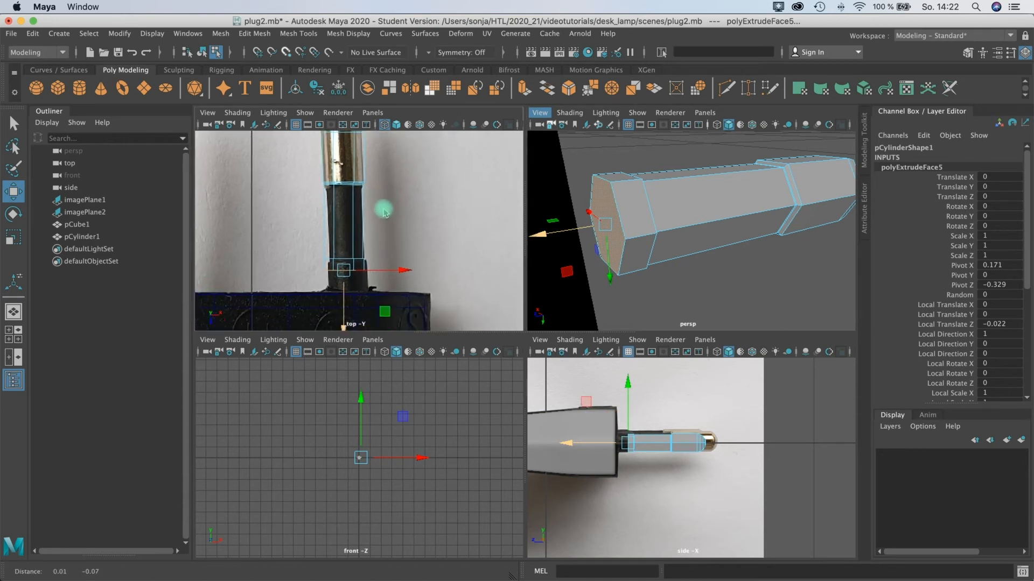
drag(337, 297, 344, 324)
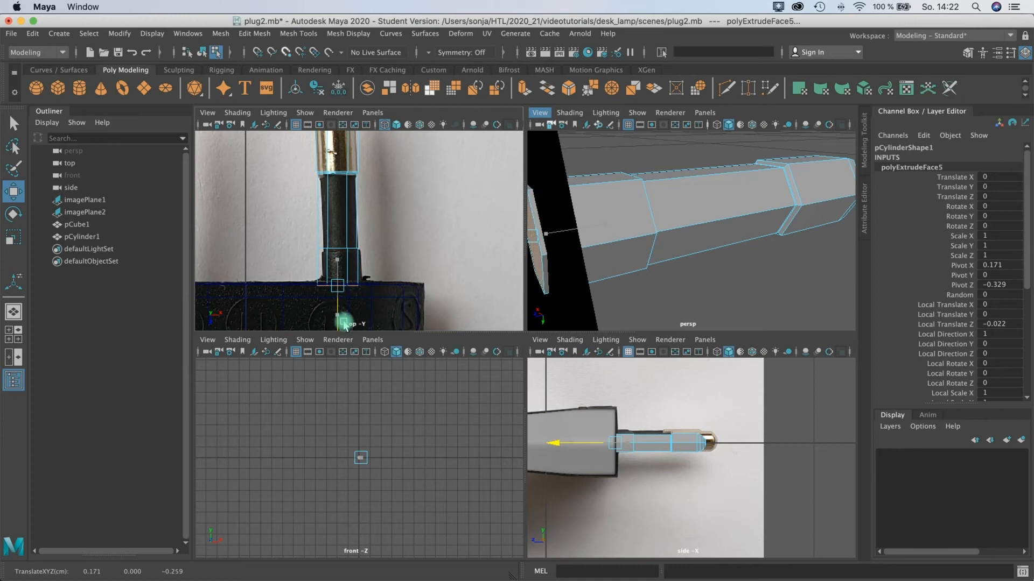
Extrude the face at the plug body once more with Local Translate Z about -0.003.
alt+middle_drag(564, 235, 602, 234)
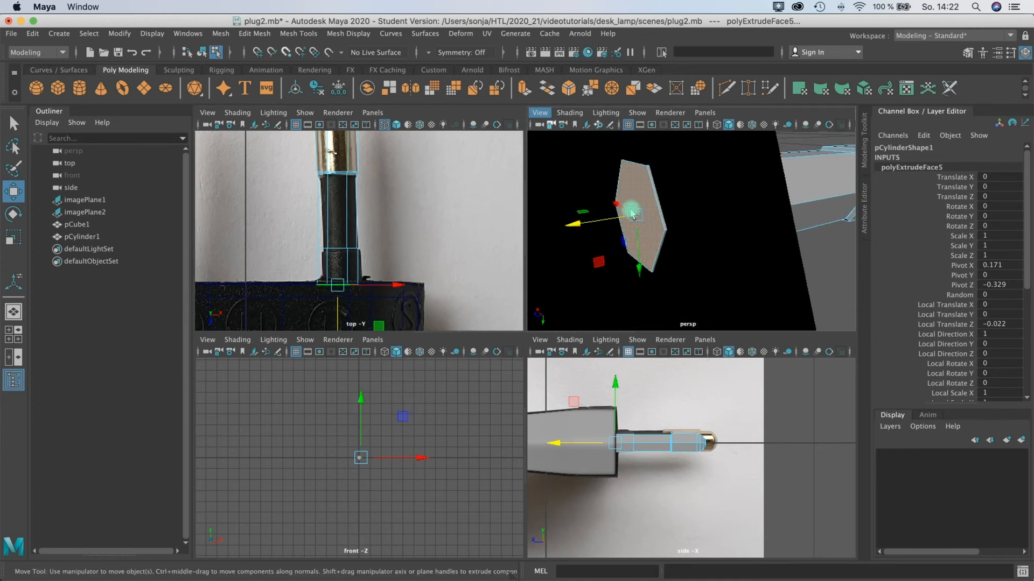
click(524, 89)
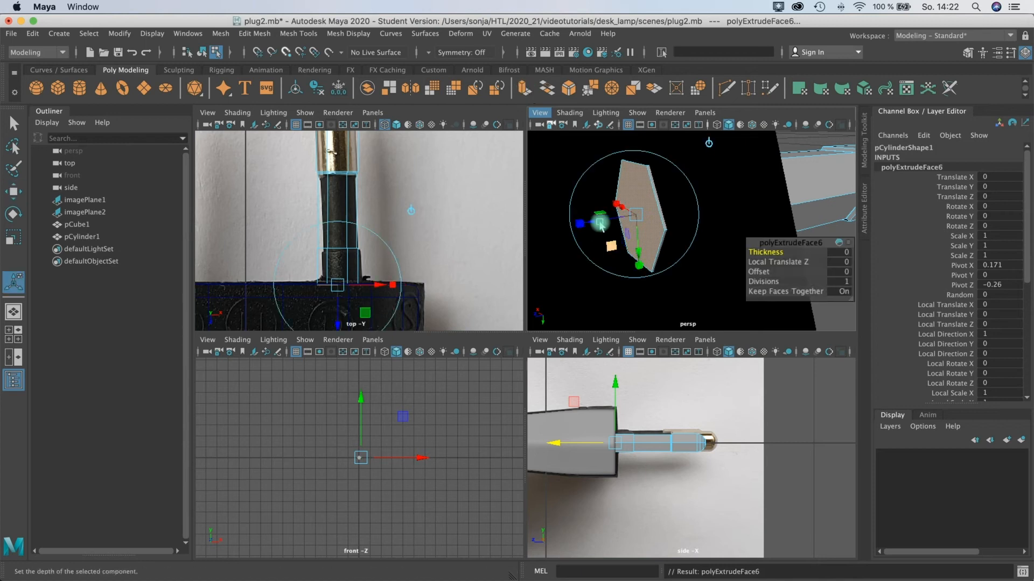
drag(598, 223, 605, 219)
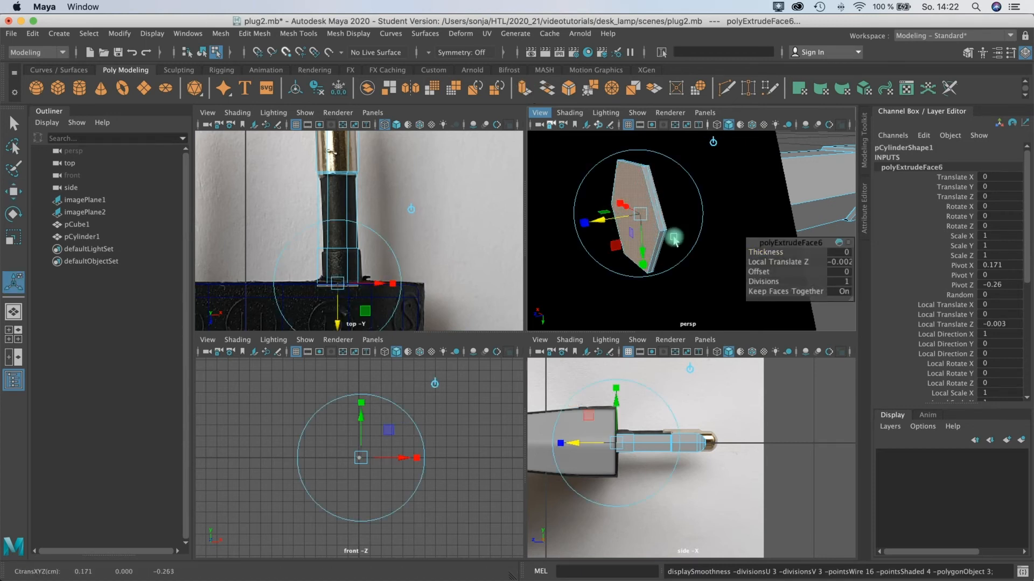
Preview the pin smoothed and examine its shape and its joint with the plug body in the enlarged perspective view.
key(3)
alt+middle_drag(739, 220, 657, 248)
alt+drag(657, 248, 560, 283)
alt+middle_drag(653, 251, 775, 178)
alt+right_drag(605, 247, 566, 247)
alt+drag(616, 247, 613, 221)
alt+middle_drag(622, 241, 640, 254)
key(space)
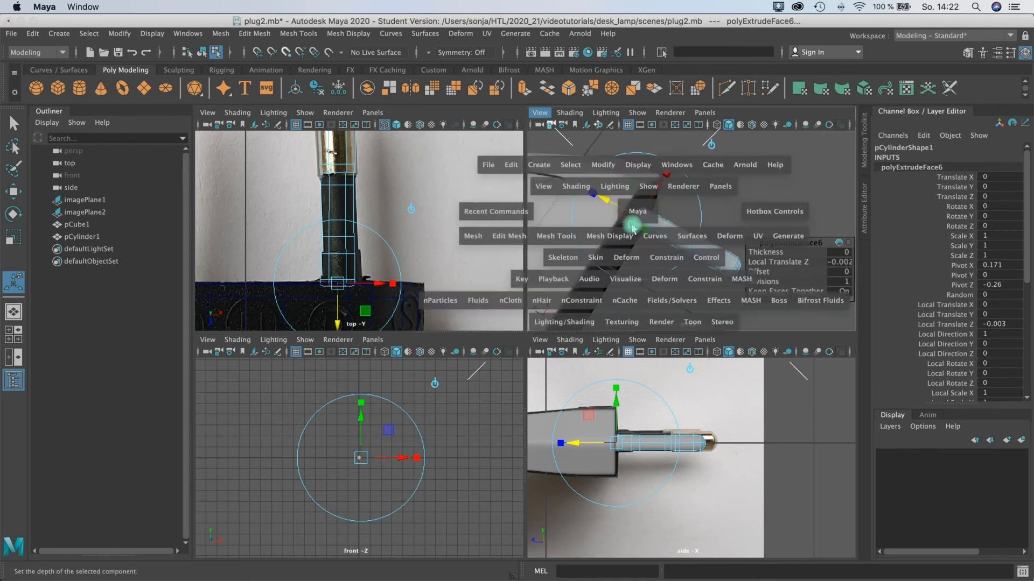
alt+drag(477, 320, 430, 277)
alt+drag(400, 344, 404, 293)
click(402, 295)
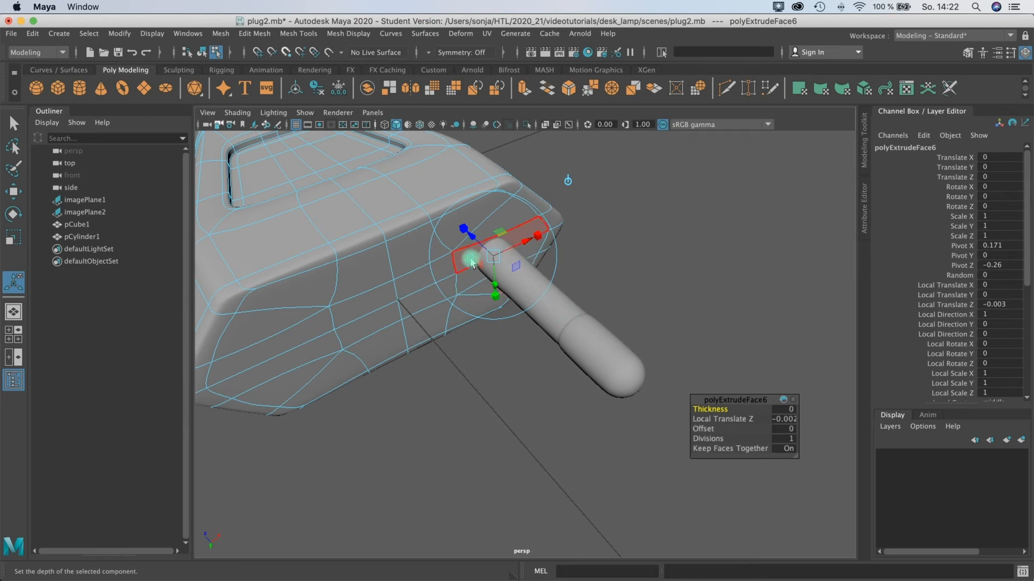
alt+middle_drag(564, 295, 570, 297)
alt+right_drag(570, 298, 678, 279)
alt+middle_drag(616, 254, 622, 270)
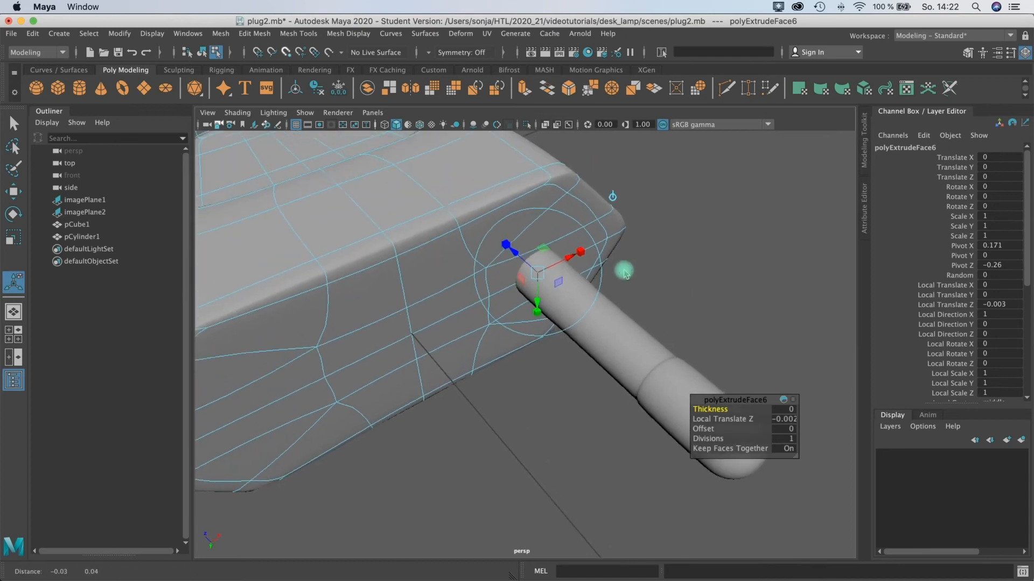
Return to object mode, select the pin cylinder and the plug body together, and turn off their smooth preview.
click(624, 249)
right_drag(542, 213, 579, 249)
click(571, 291)
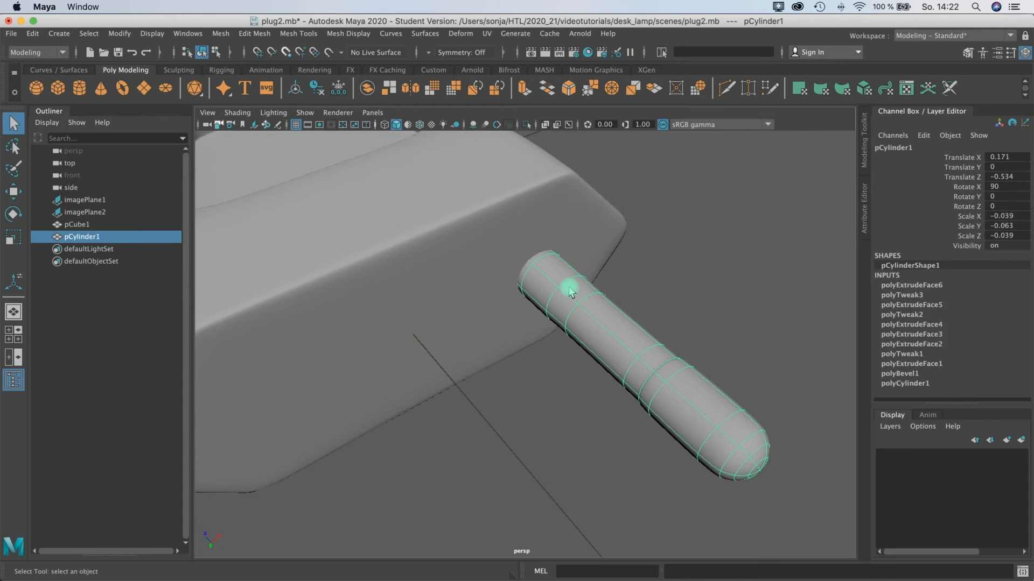
shift+click(509, 255)
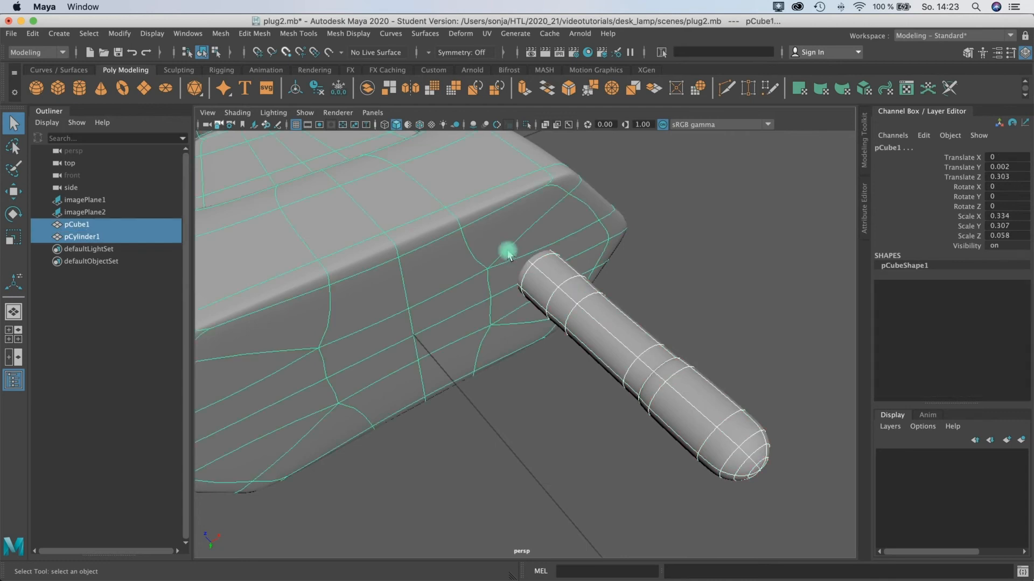
key(1)
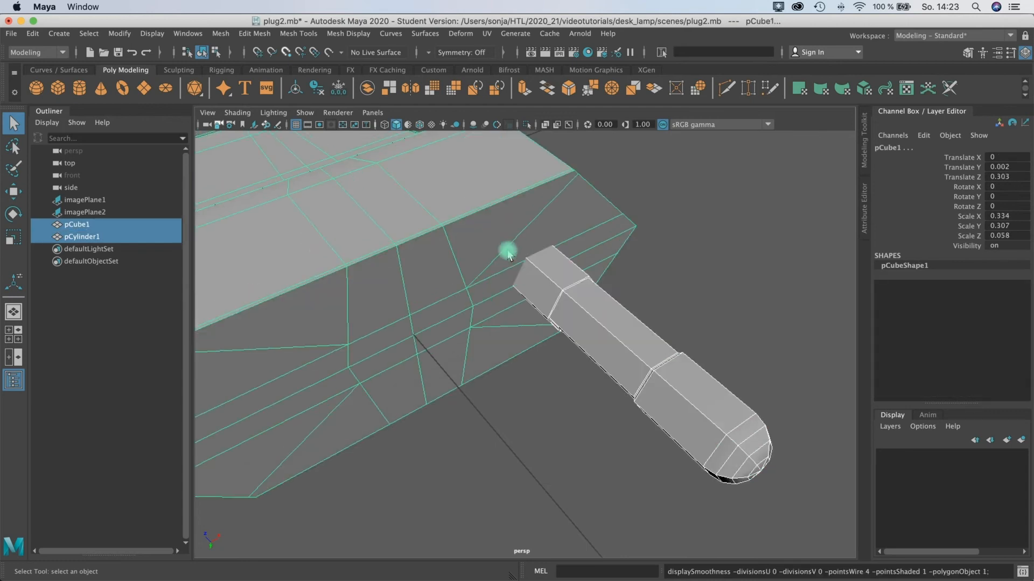
Examine from several angles how the unsmoothed pin's end meets the plug body's front face.
alt+drag(560, 277, 484, 227)
mouse_move(553, 248)
alt+mouse_down()
mouse_move(545, 275)
mouse_move(508, 248)
mouse_move(611, 244)
mouse_move(425, 238)
mouse_move(549, 254)
mouse_move(687, 233)
mouse_move(727, 244)
mouse_move(572, 252)
alt+mouse_up()
alt+right_drag(605, 249, 635, 246)
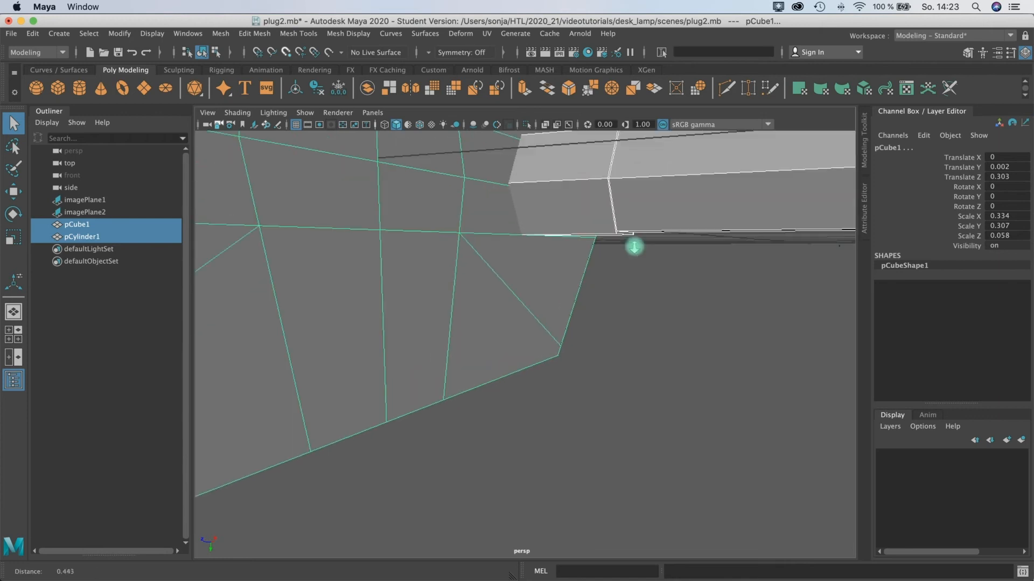
alt+middle_drag(568, 244, 567, 256)
alt+drag(568, 256, 437, 278)
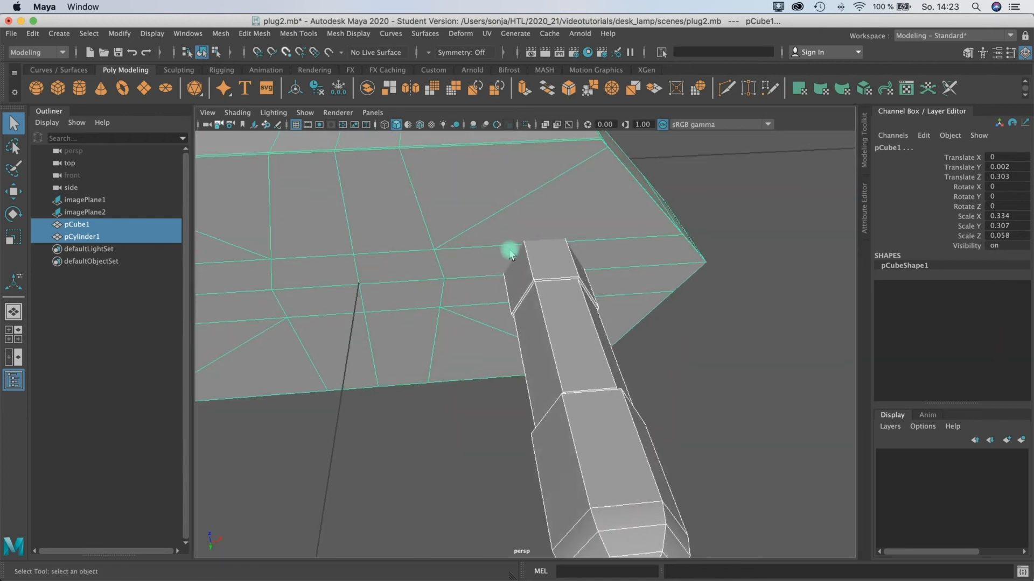
mouse_move(496, 262)
alt+mouse_down()
mouse_move(508, 253)
mouse_move(483, 241)
mouse_move(488, 251)
alt+mouse_up()
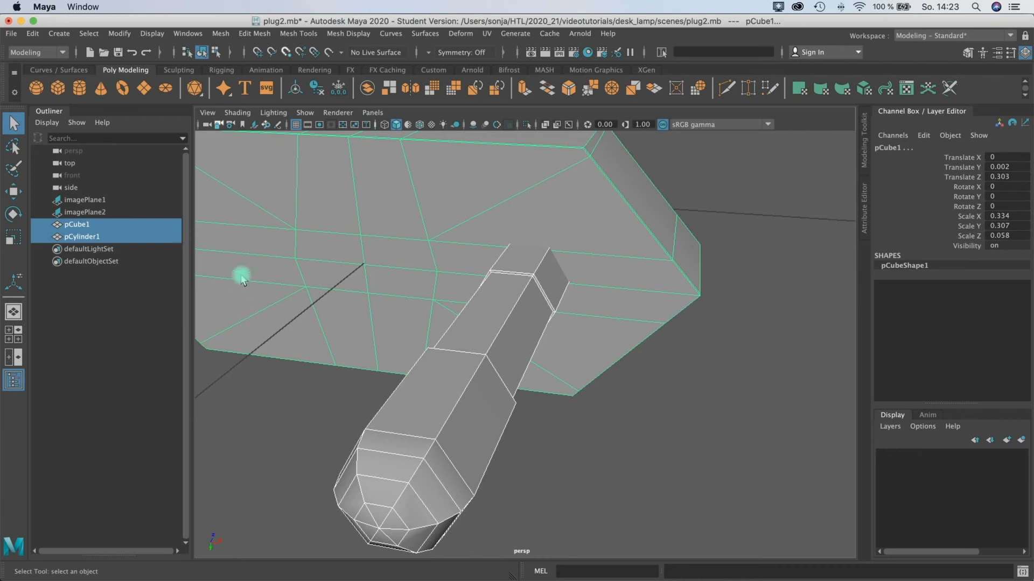
Insert an edge loop through the plug body's front face along the outer side of the pin.
alt+drag(478, 223, 512, 256)
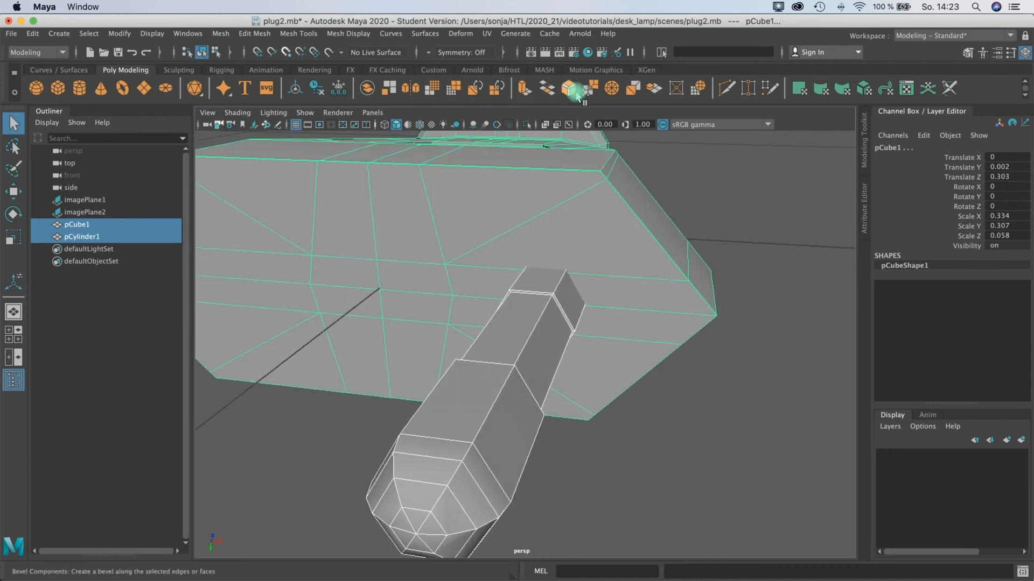
click(300, 34)
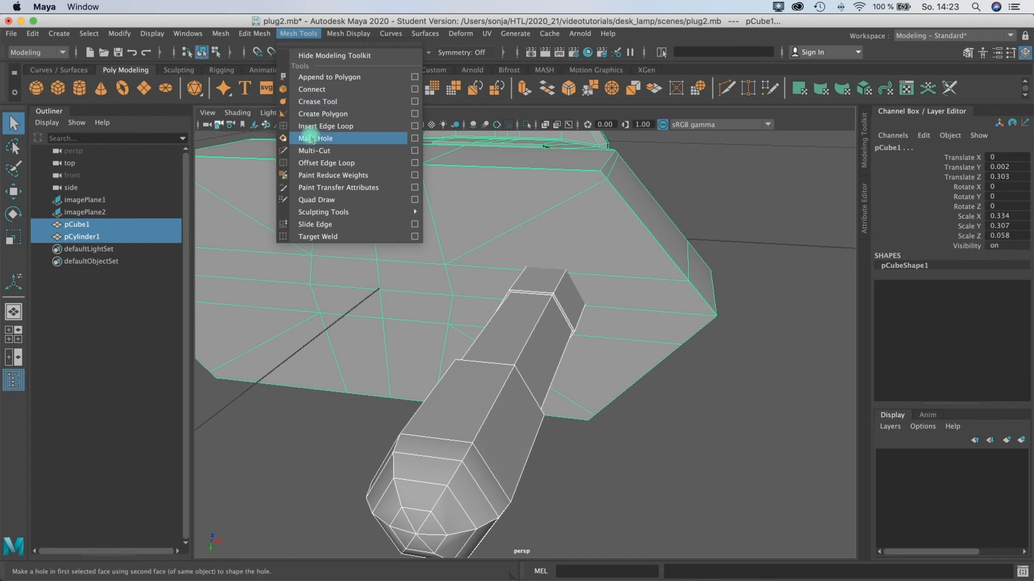
click(334, 126)
drag(592, 310, 586, 309)
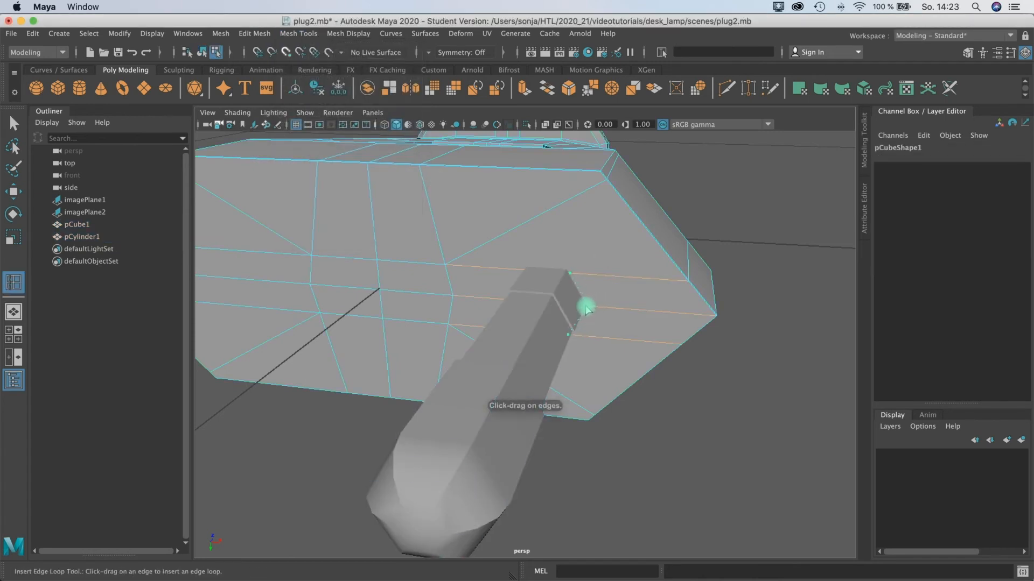
drag(607, 308, 682, 272)
Try to insert a second edge loop through the plug body's front face next to the pin.
alt+drag(475, 302, 496, 280)
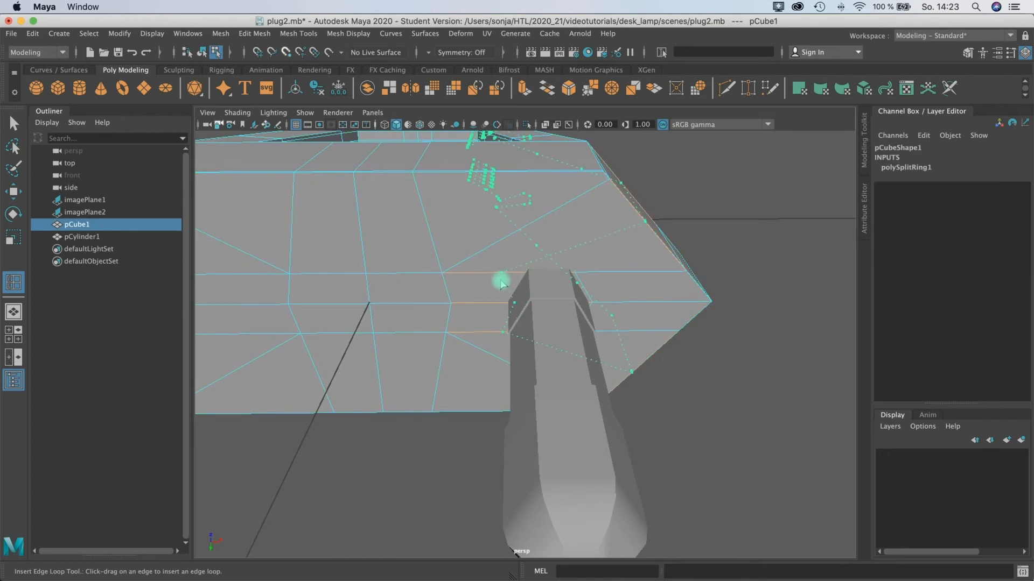
drag(562, 262, 563, 263)
alt+drag(563, 262, 718, 236)
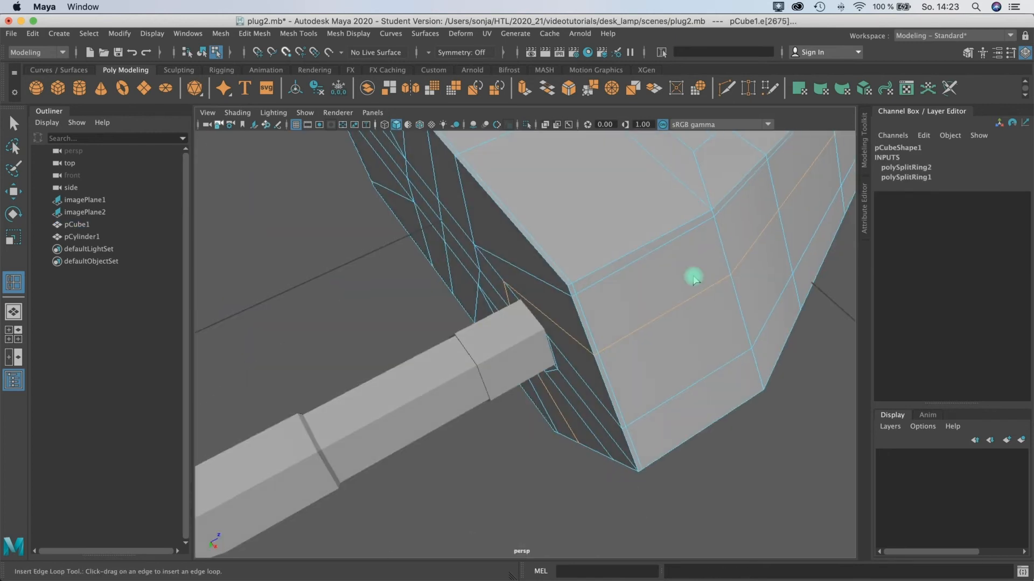
key(ctrl+z)
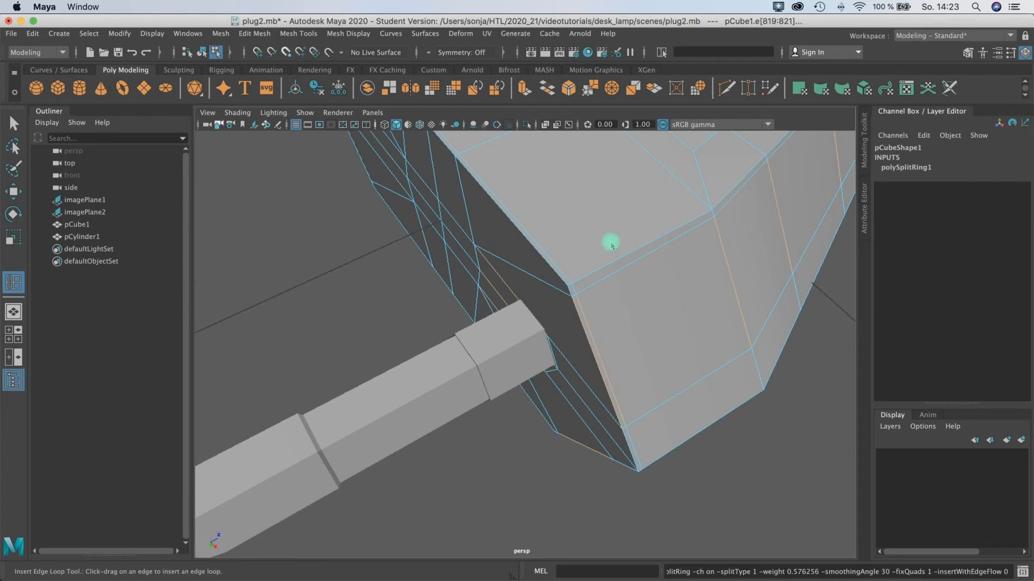
Place Multi-Cut points where the three front-face edges meet the pin's inner side, following the pin's hexagonal outline.
alt+drag(549, 351, 559, 375)
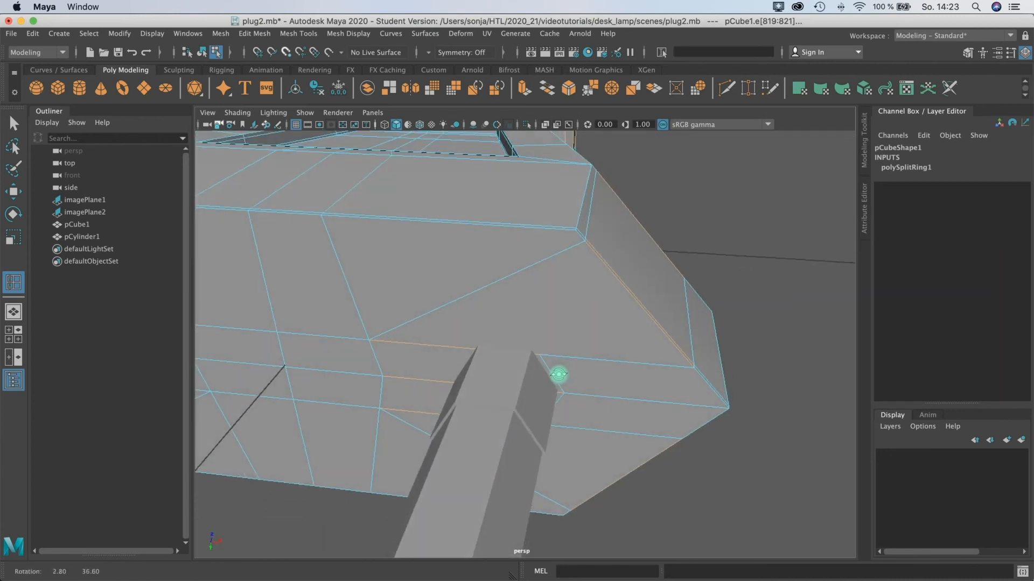
alt+drag(428, 381, 506, 367)
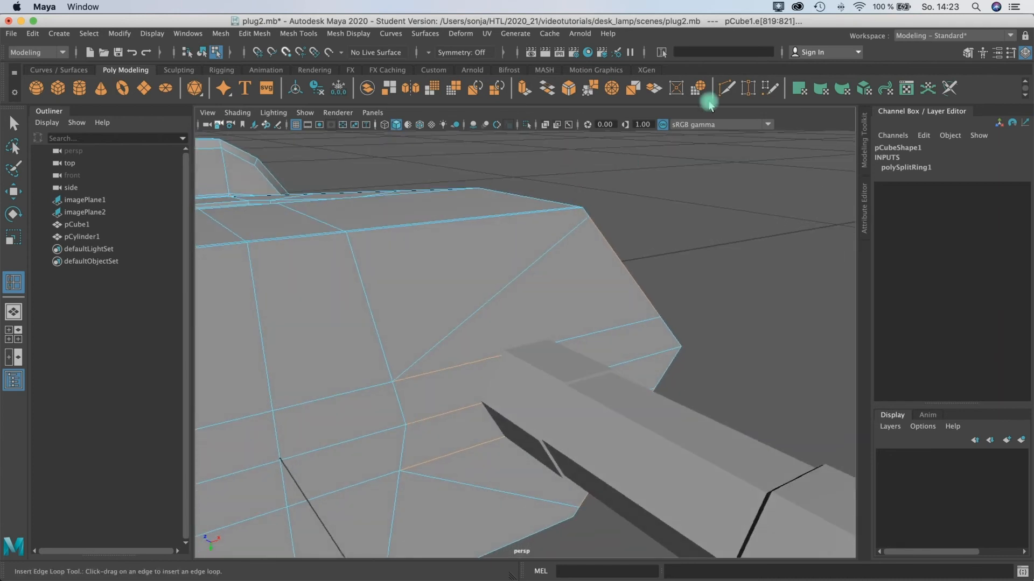
click(726, 88)
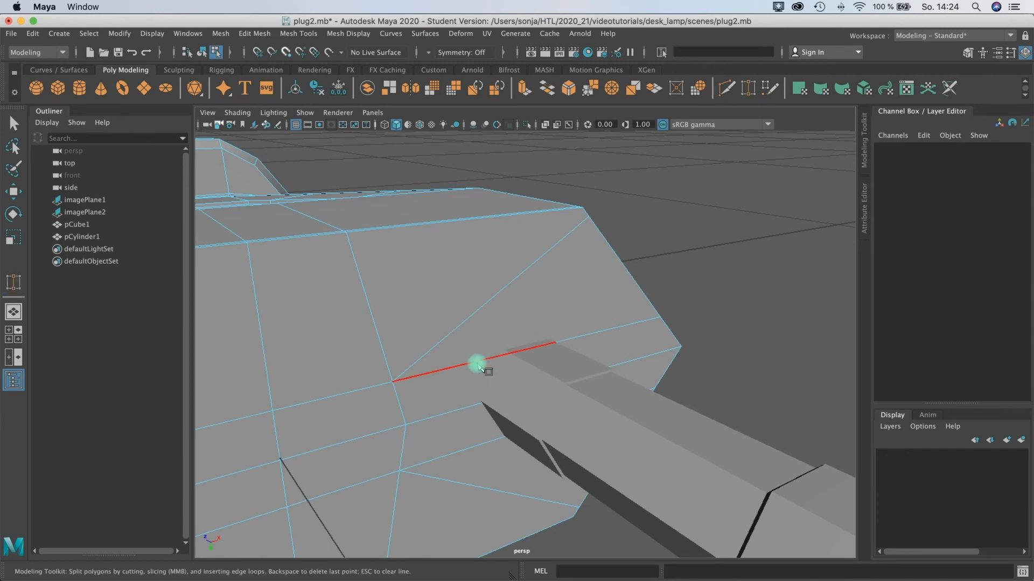
alt+right_drag(473, 373, 525, 372)
alt+drag(525, 372, 469, 341)
click(464, 326)
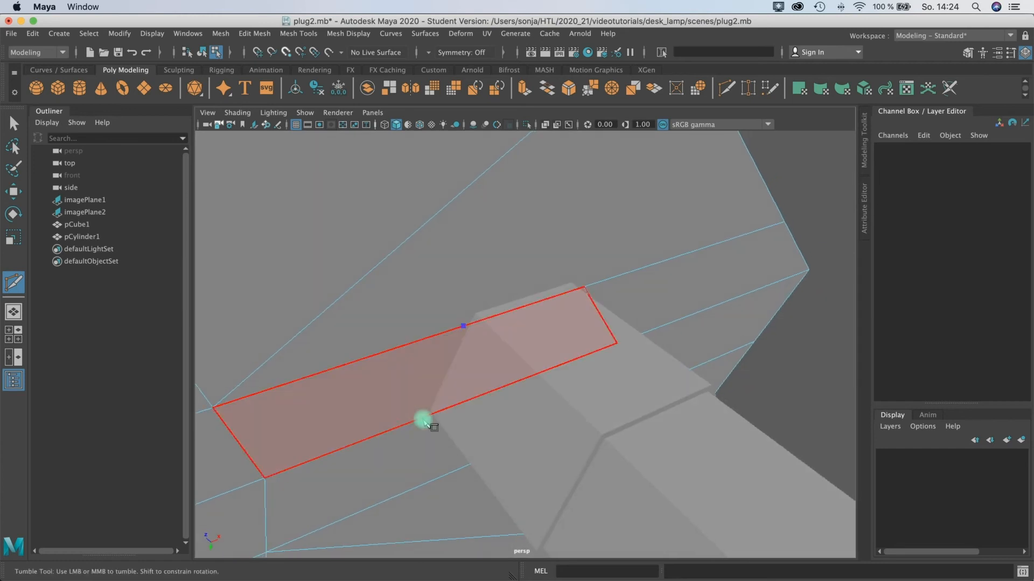
click(423, 418)
alt+drag(423, 418, 418, 357)
alt+middle_drag(418, 358, 393, 319)
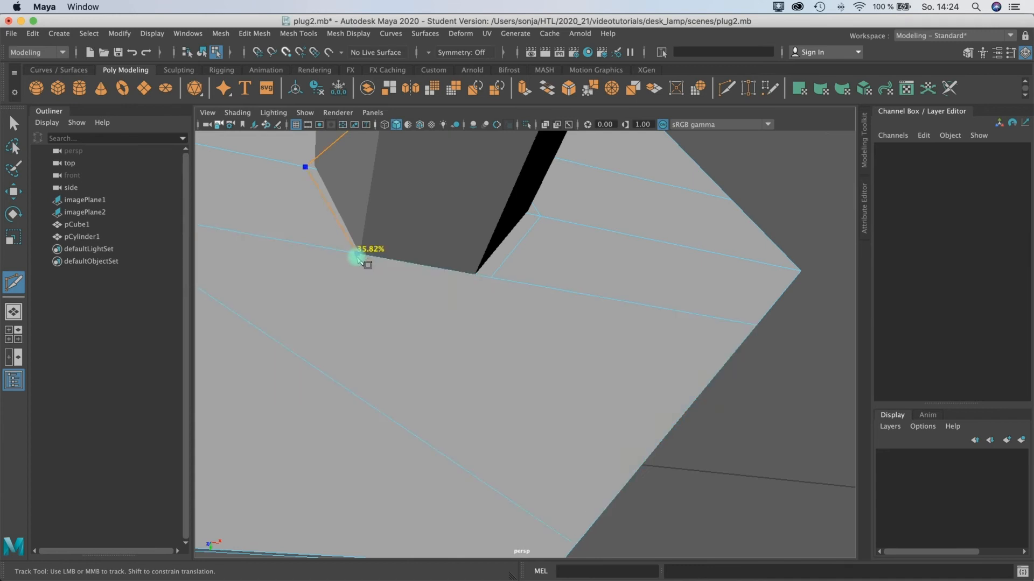
click(359, 260)
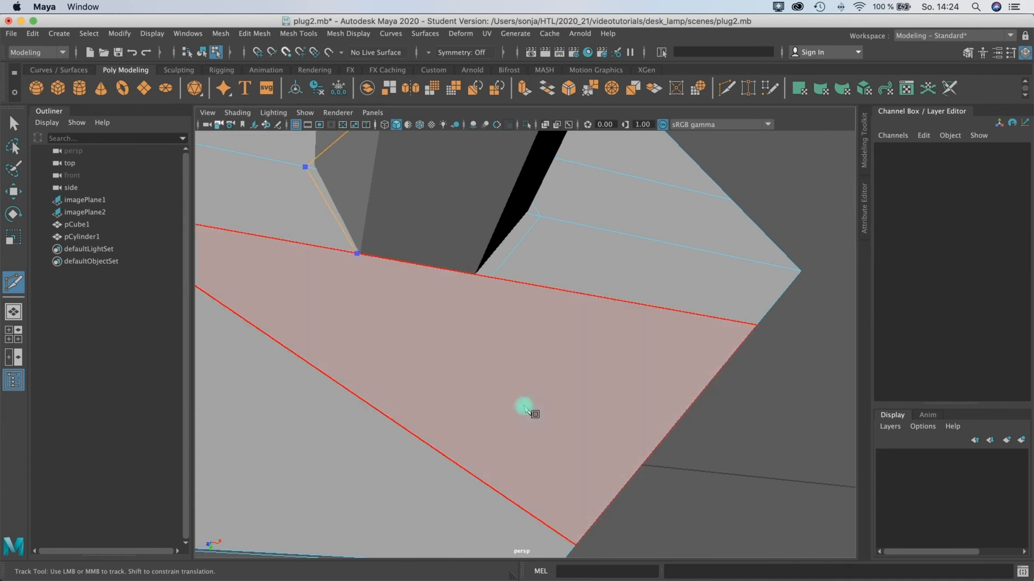
Extend the cut from the pin's lower corner to the front face's lower outer corner and complete it.
alt+right_drag(526, 410, 456, 405)
mouse_move(454, 367)
alt+mouse_down()
mouse_move(443, 344)
mouse_move(444, 371)
alt+mouse_up()
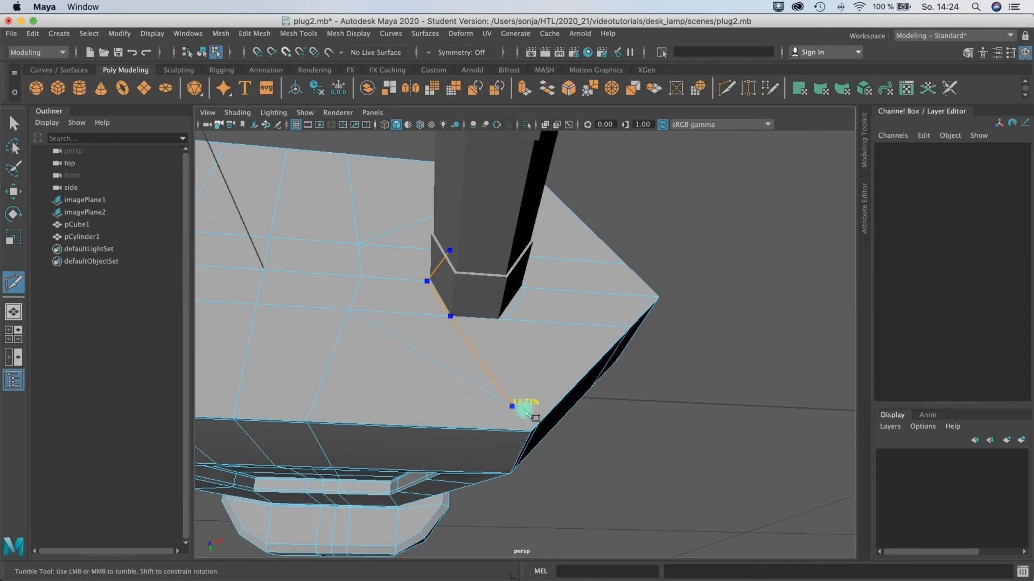
click(547, 428)
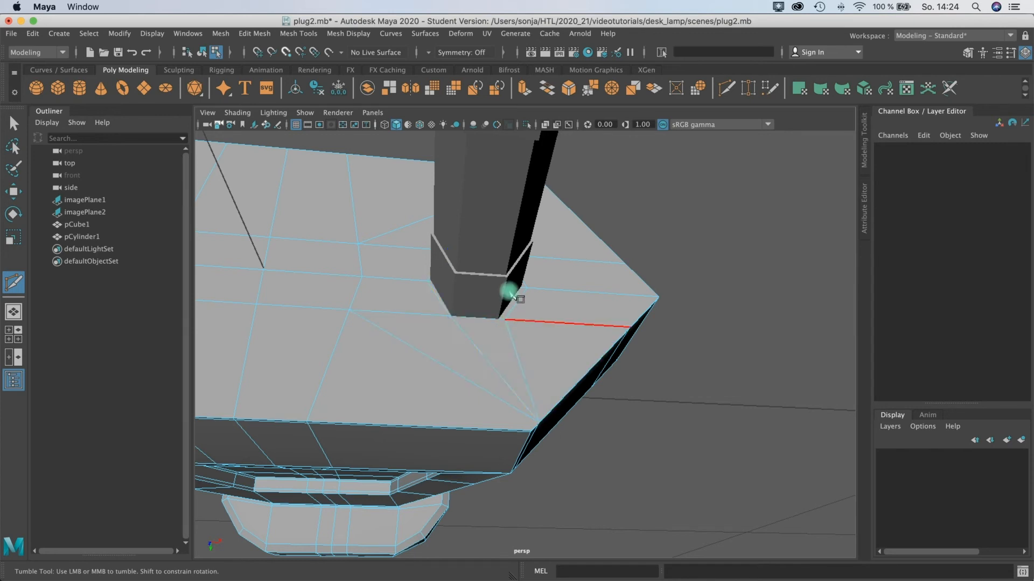
Cut a new edge from the pin's upper inner corner to the front face's upper outer corner, and return to the Select Tool.
mouse_move(438, 302)
alt+mouse_down()
mouse_move(427, 330)
mouse_move(436, 342)
mouse_move(429, 302)
alt+mouse_up()
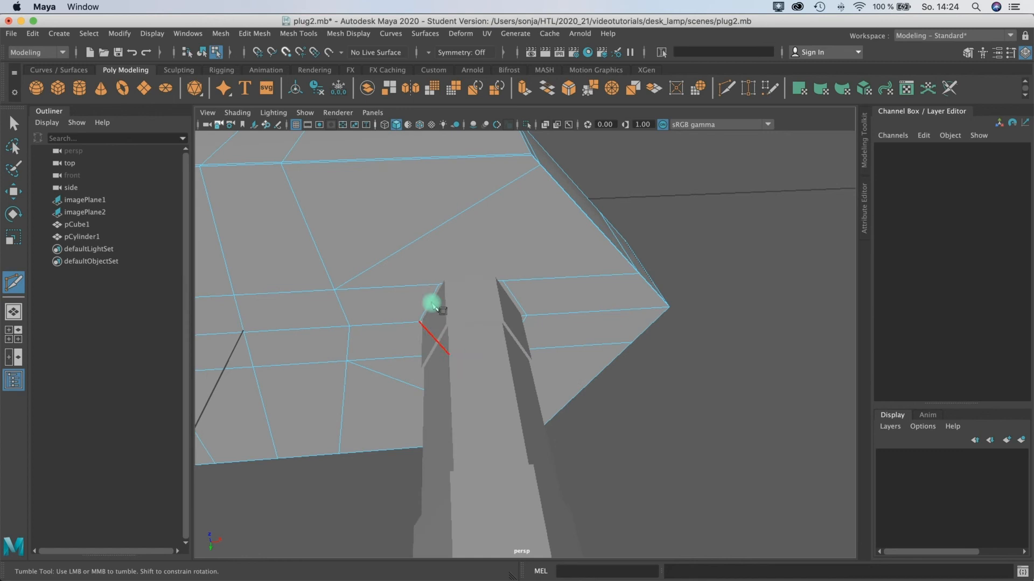
click(438, 284)
click(540, 165)
alt+drag(493, 299, 600, 271)
alt+drag(488, 263, 544, 282)
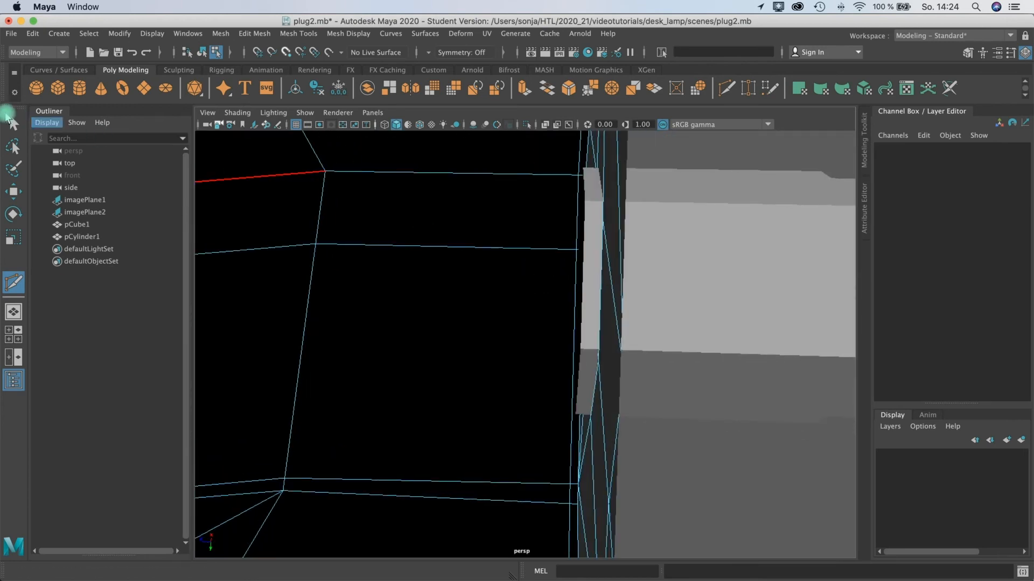
click(13, 123)
Move the pin's end vertices along its axis to adjust where the pin meets the plug body's front face.
alt+drag(541, 236, 494, 270)
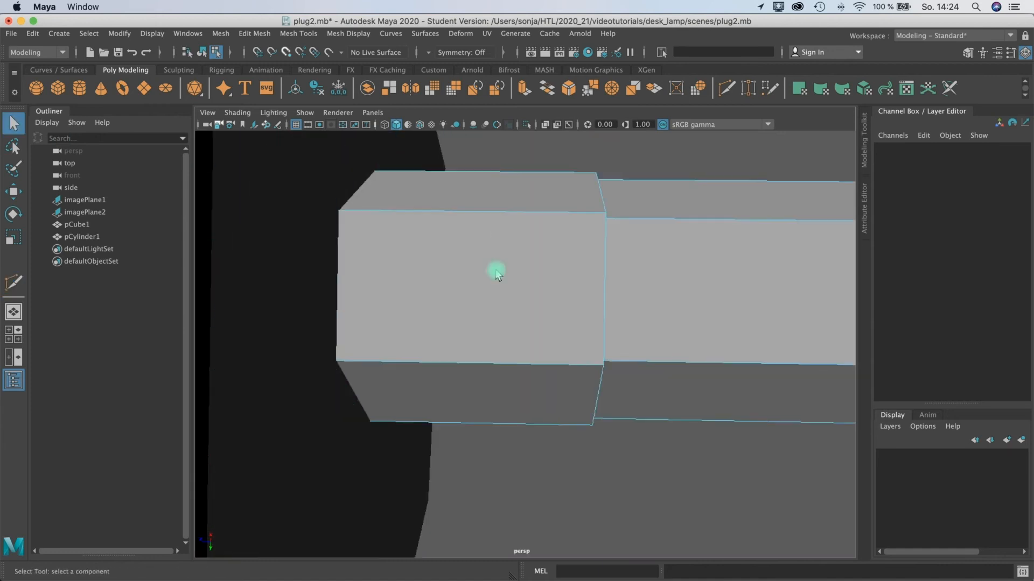
right_drag(414, 239, 478, 266)
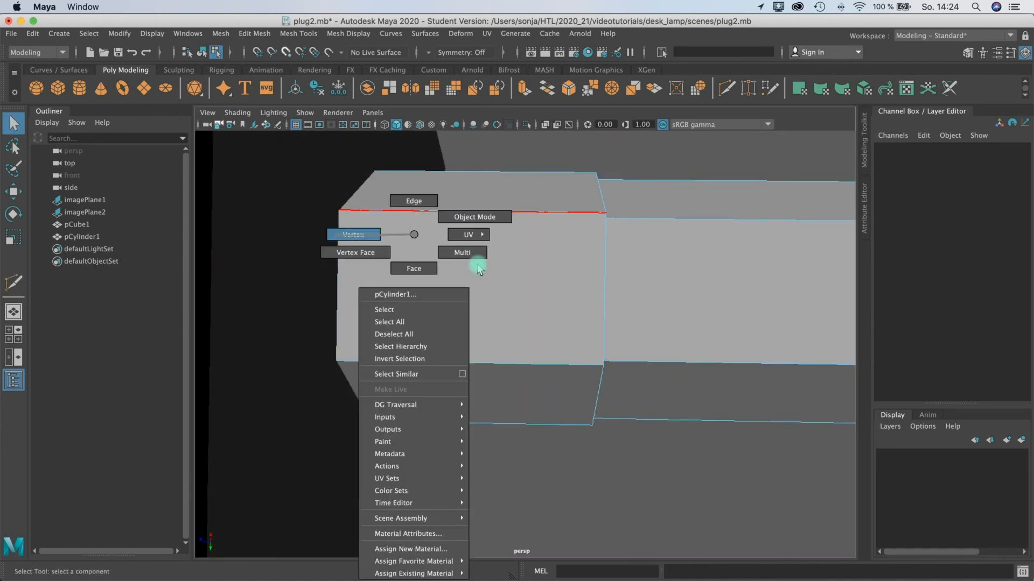
alt+drag(411, 279, 503, 260)
drag(433, 235, 516, 379)
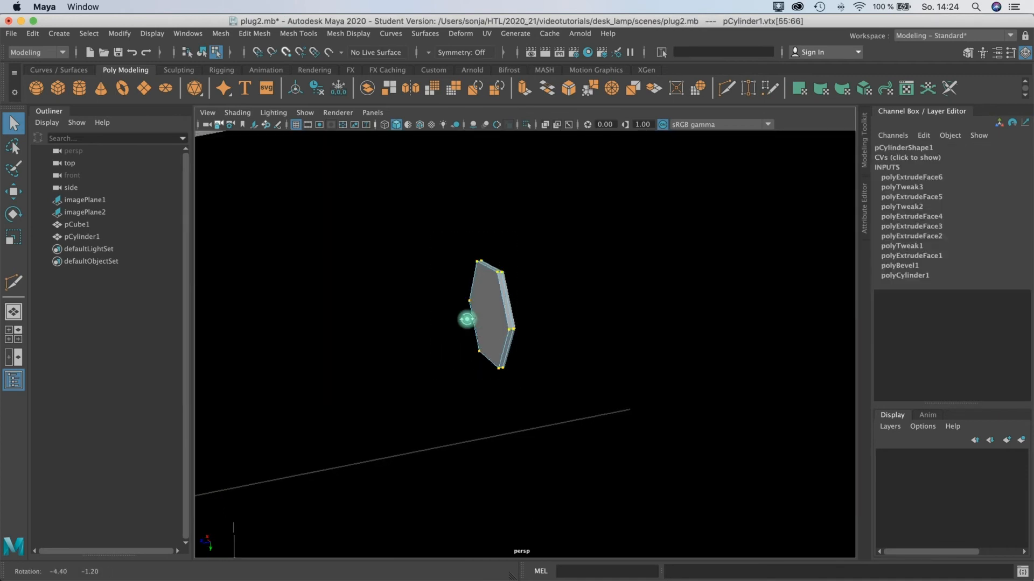
scroll(458, 321, up, 6)
key(w)
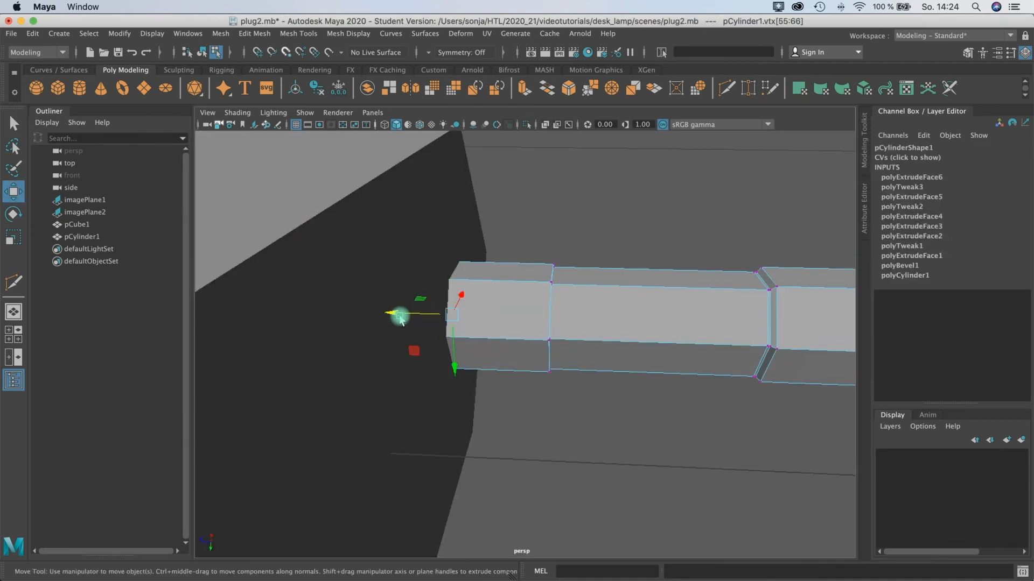
drag(400, 315, 379, 299)
Select the plug body's vertex at the pin's upper corner and inspect it close up.
click(416, 200)
click(415, 248)
alt+drag(424, 243, 450, 279)
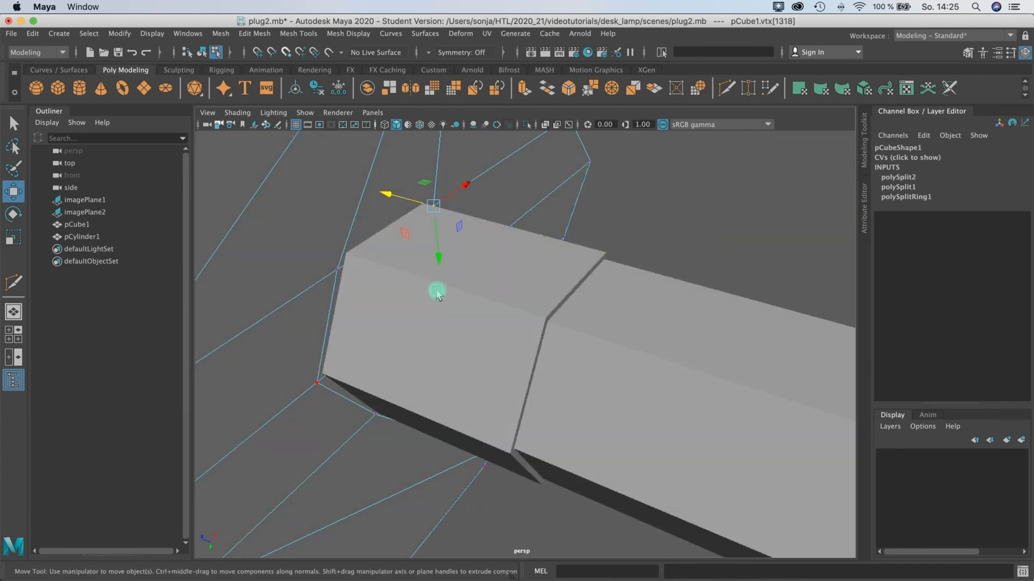
alt+right_drag(436, 291, 460, 284)
scroll(460, 284, up, 5)
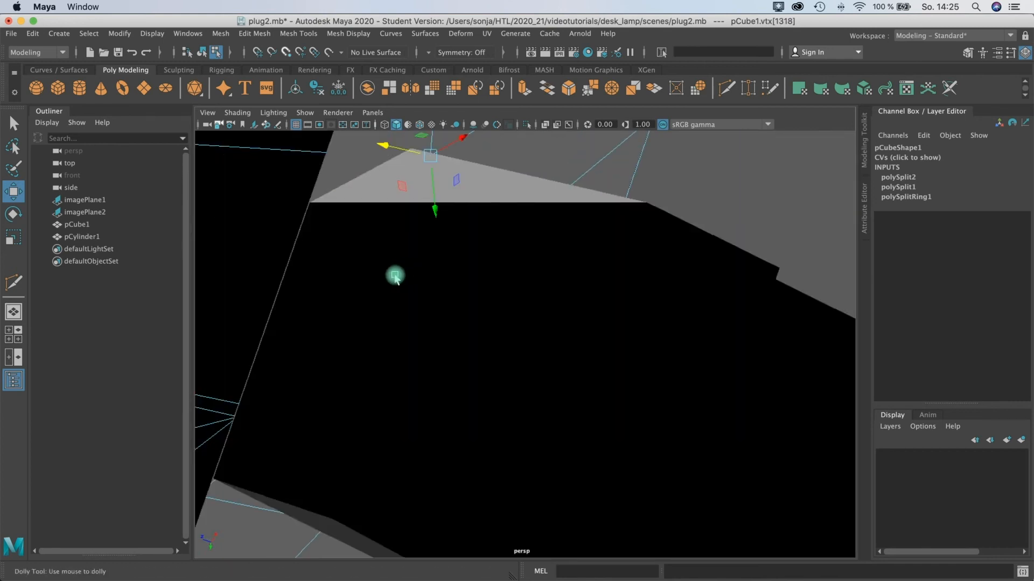
scroll(394, 276, down, 4)
Return to object mode and turn on Wireframe on Shaded to show the edges of both the pin and the plug body.
right_drag(385, 277, 452, 258)
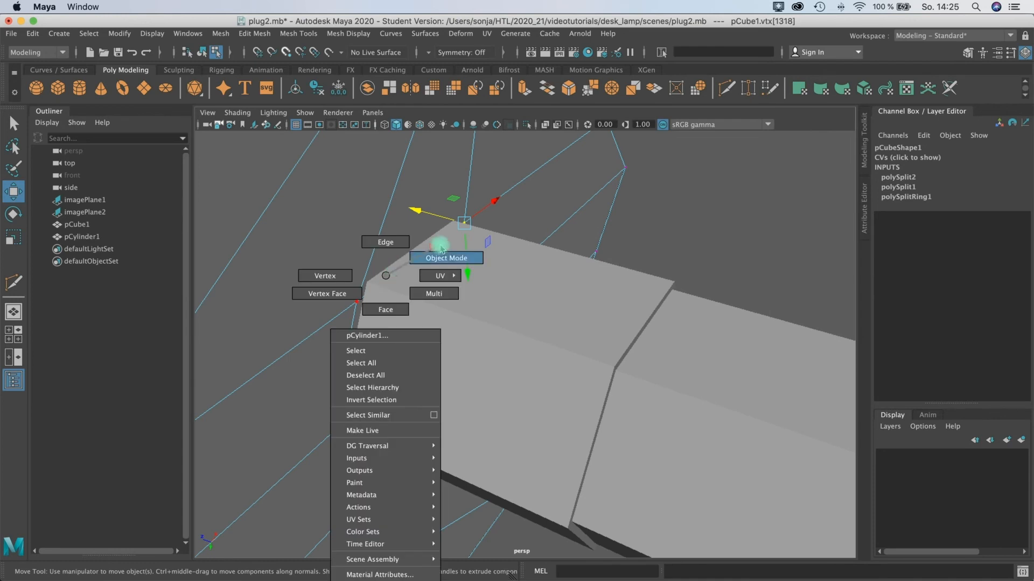
click(377, 322)
alt+middle_drag(377, 321, 379, 312)
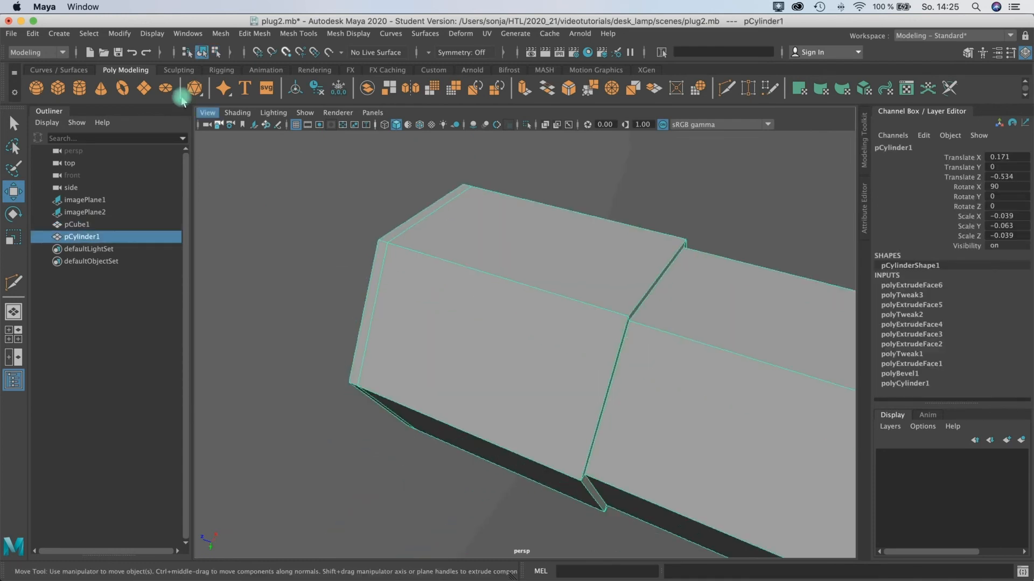
click(233, 113)
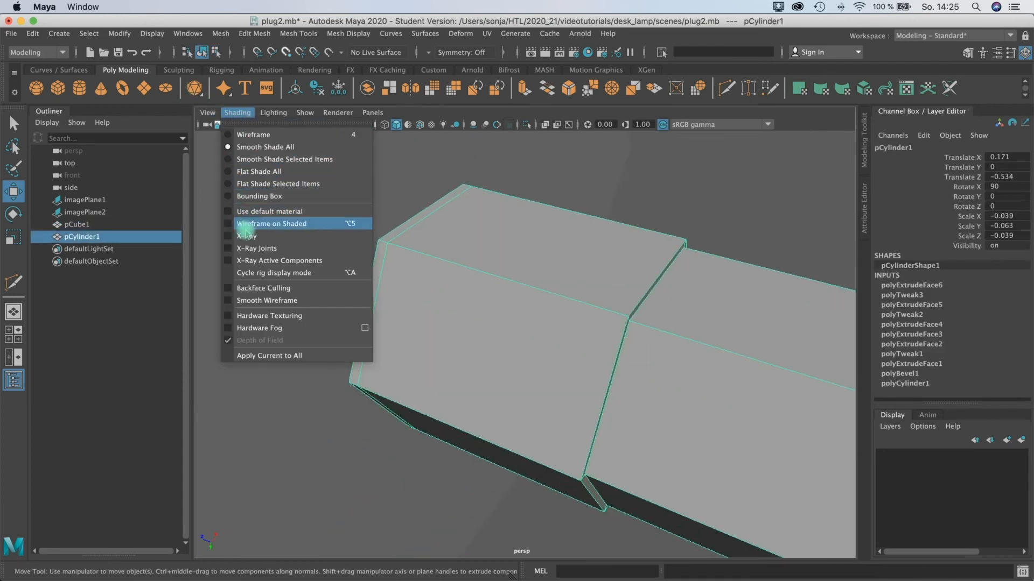
click(248, 227)
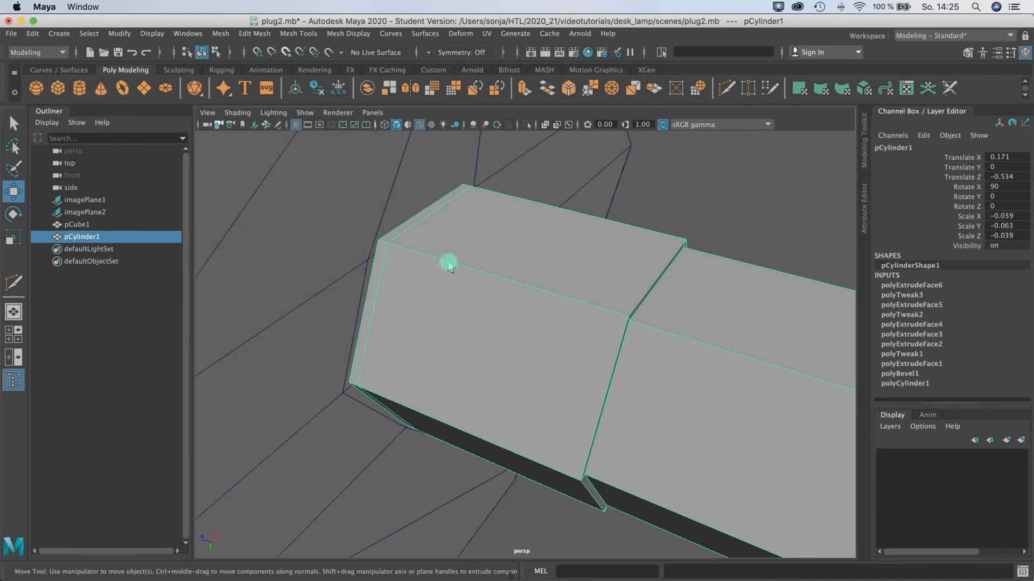
click(606, 229)
scroll(404, 255, down, 10)
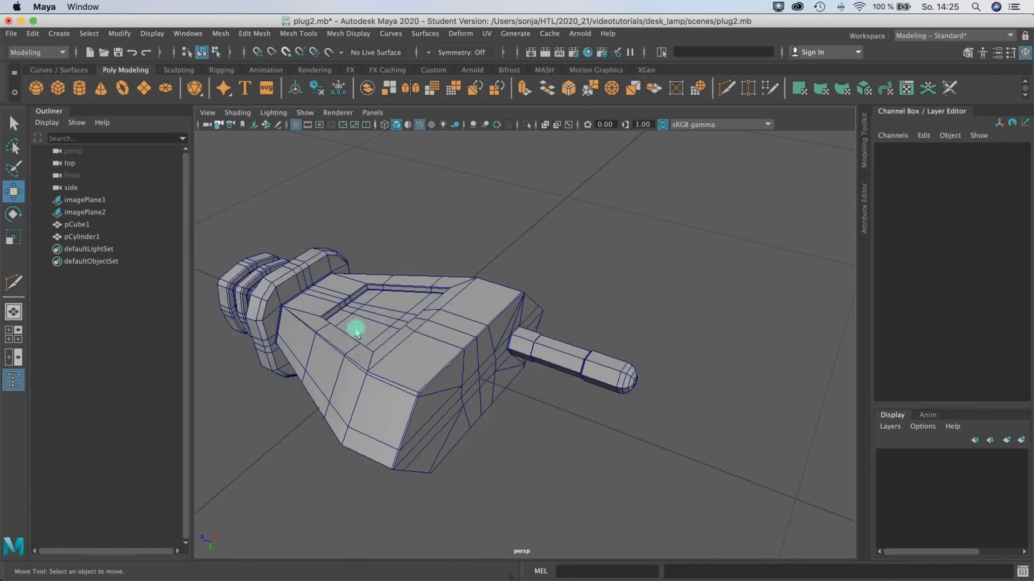
scroll(471, 360, up, 10)
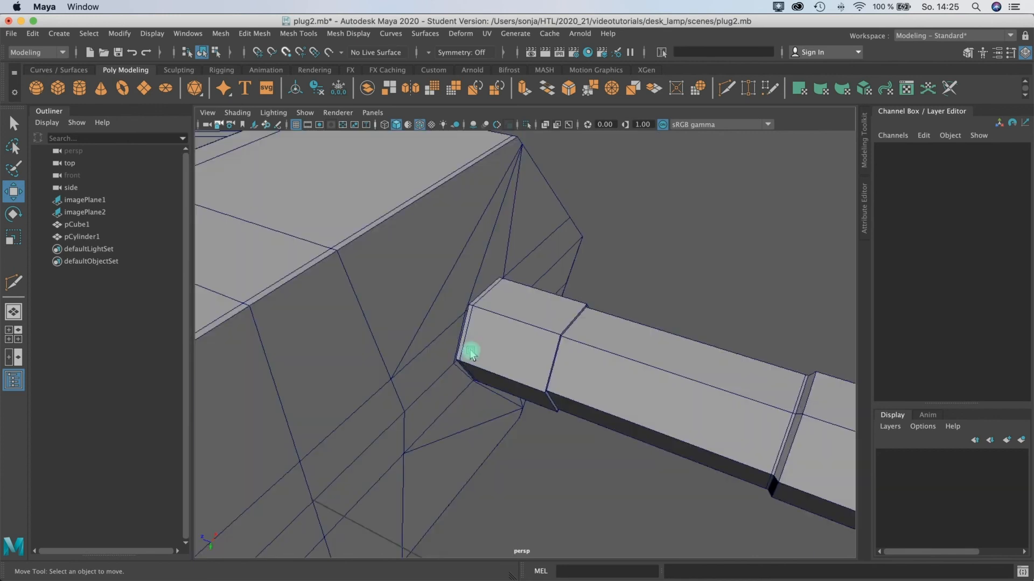
scroll(474, 323, up, 6)
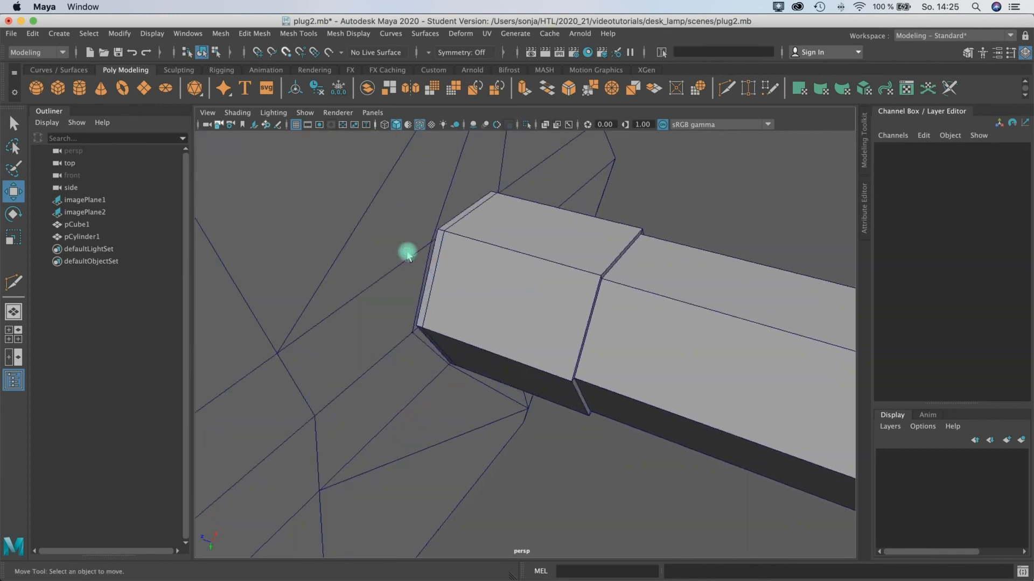
Snap the plug body's vertex at the pin's upper inner corner onto the pin's matching end vertex using point snapping.
click(406, 252)
right_drag(391, 251, 369, 249)
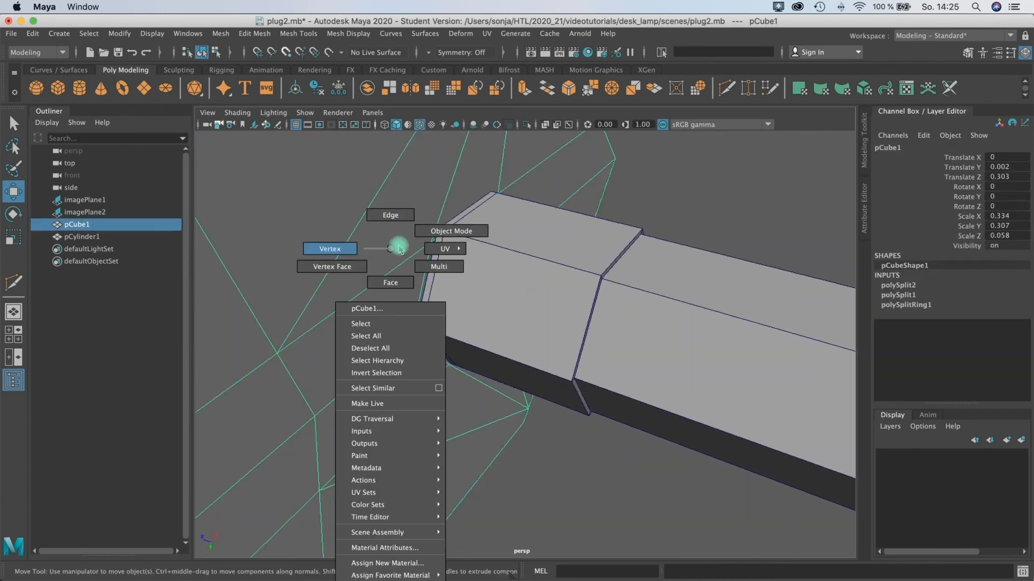
click(433, 244)
alt+middle_drag(455, 224, 477, 240)
mouse_move(476, 225)
alt+right_down()
mouse_move(489, 226)
mouse_move(477, 231)
alt+right_up()
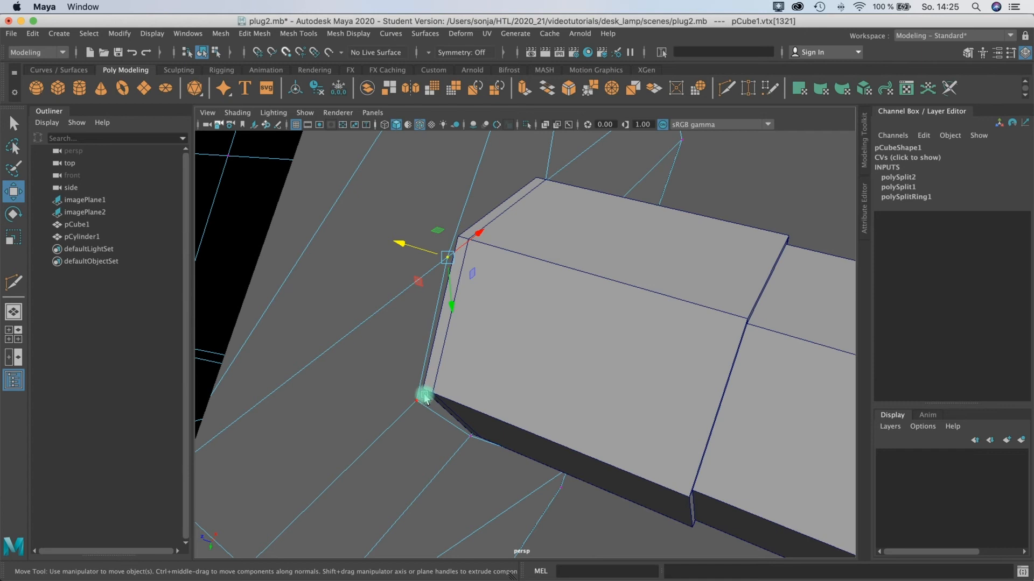
click(287, 53)
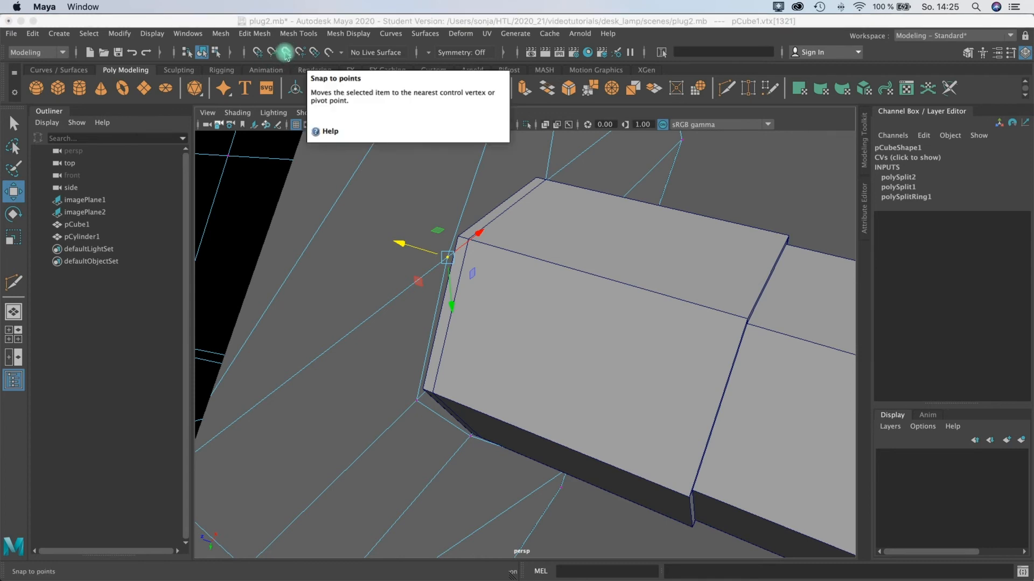
click(286, 52)
click(286, 53)
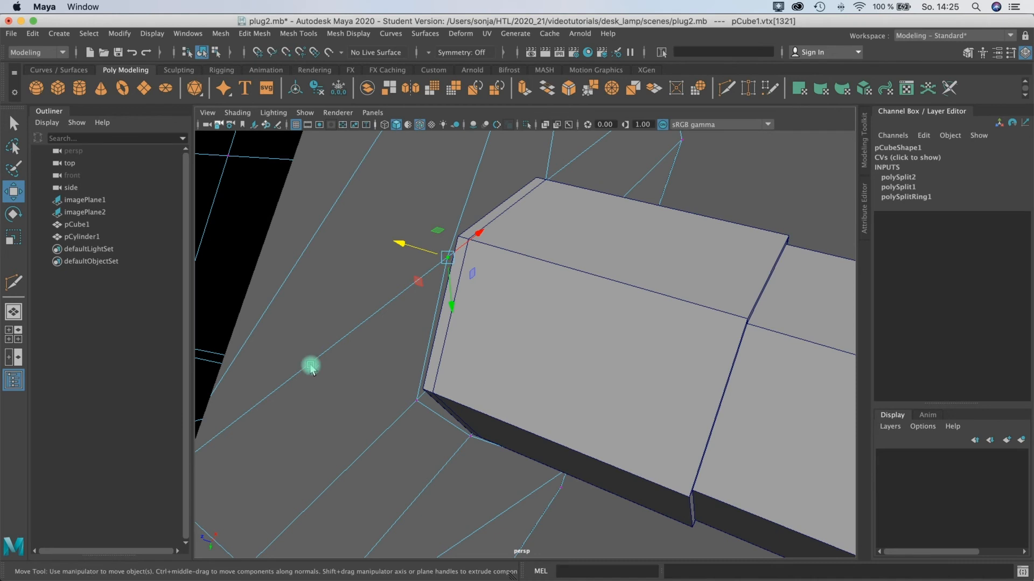
key(c)
key(v)
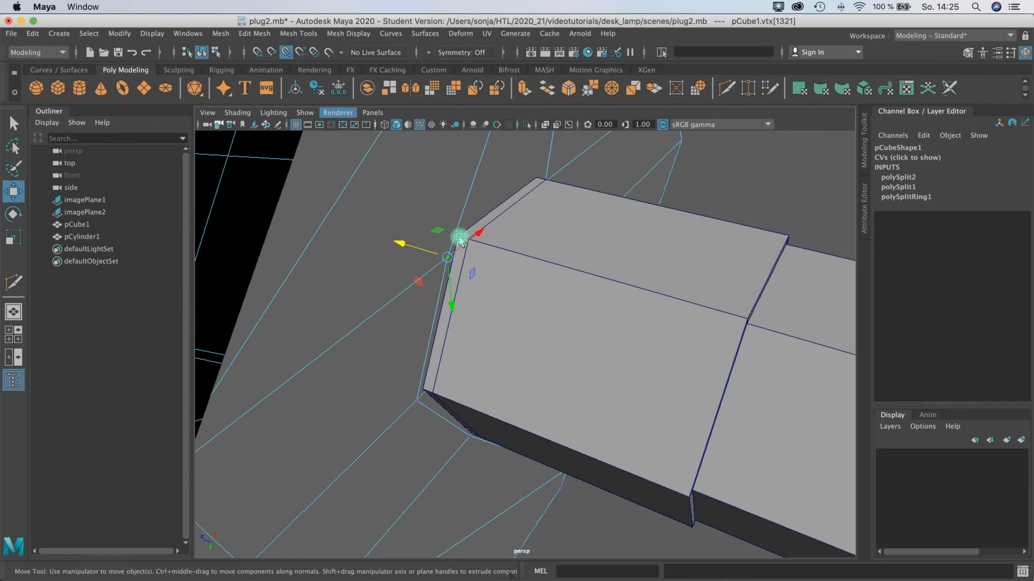
drag(460, 240, 459, 240)
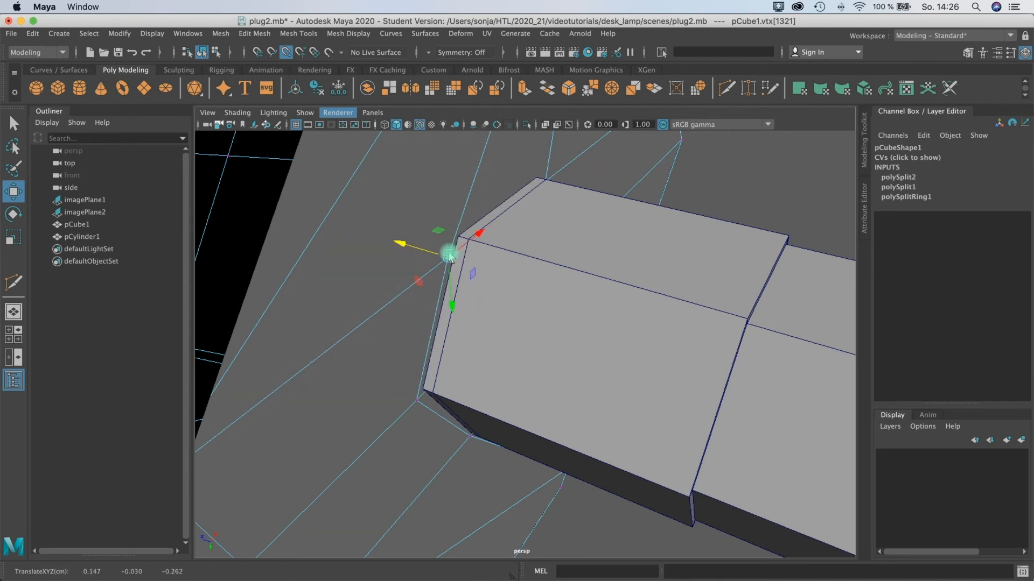
drag(450, 256, 461, 247)
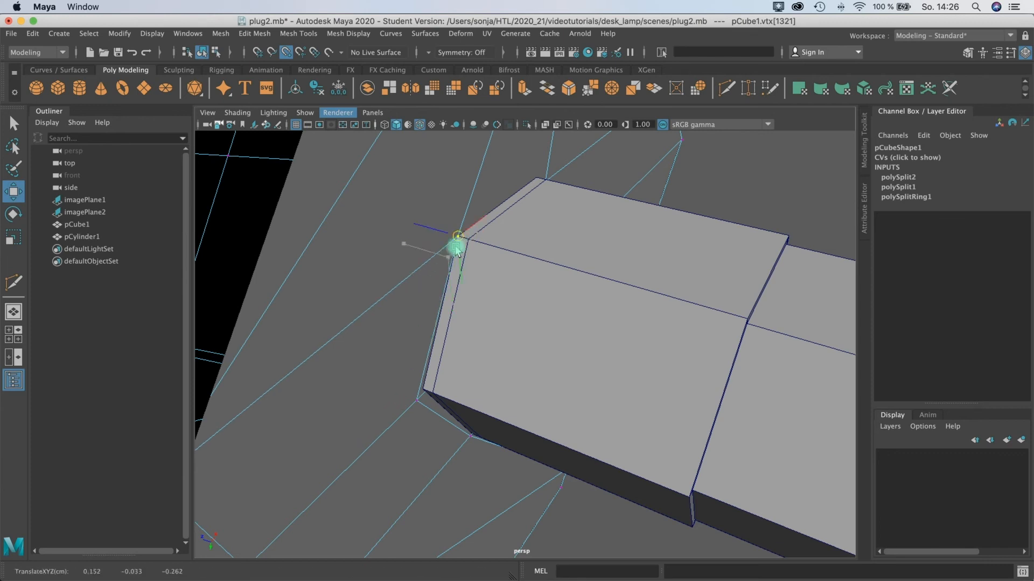
Snap the plug body's vertex below it, at the pin's inner side corner, onto the pin's matching end vertex.
mouse_move(445, 351)
alt+mouse_down()
mouse_move(450, 335)
mouse_move(516, 296)
mouse_move(437, 336)
alt+mouse_up()
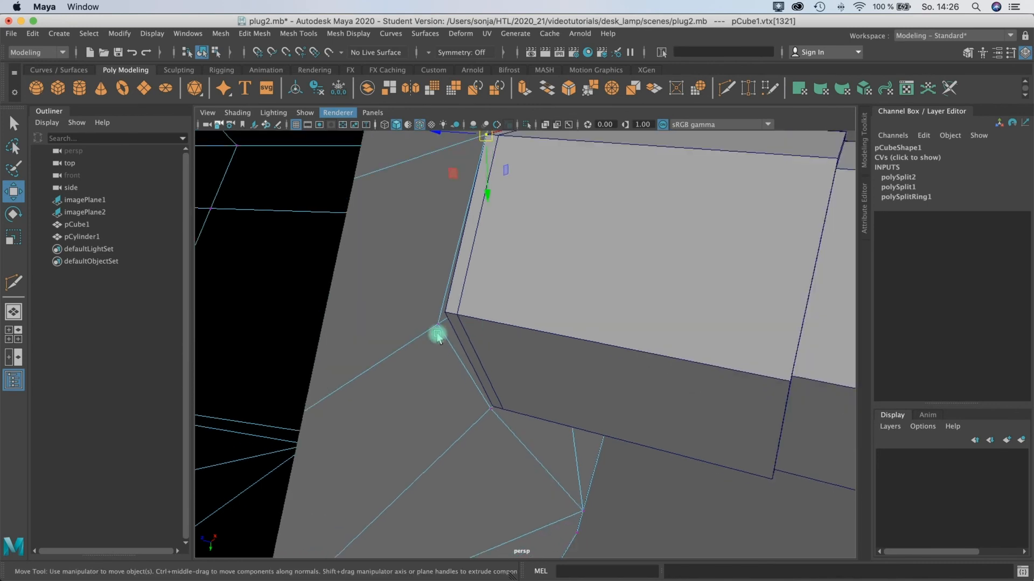
click(441, 329)
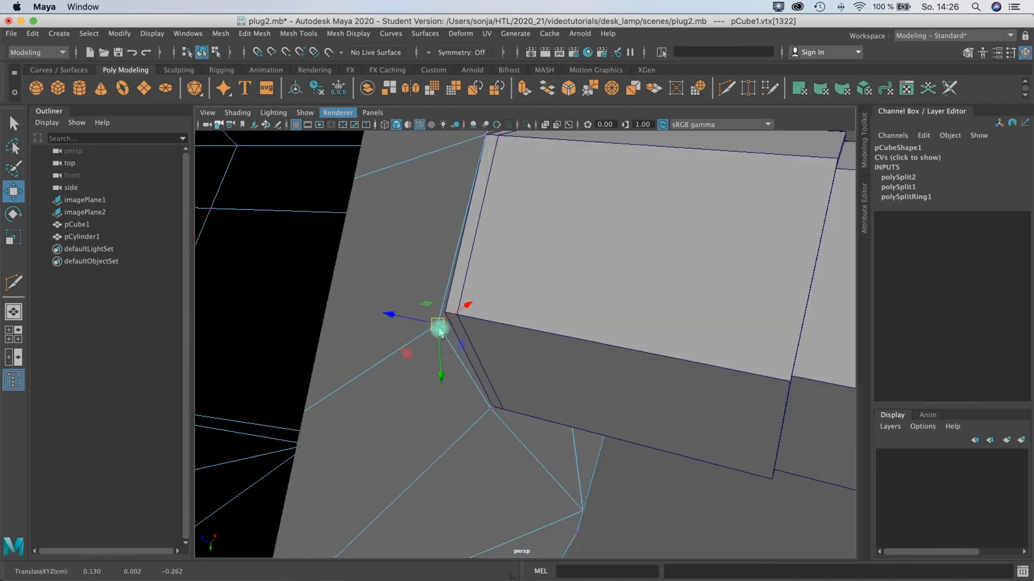
key(v)
drag(446, 315, 440, 328)
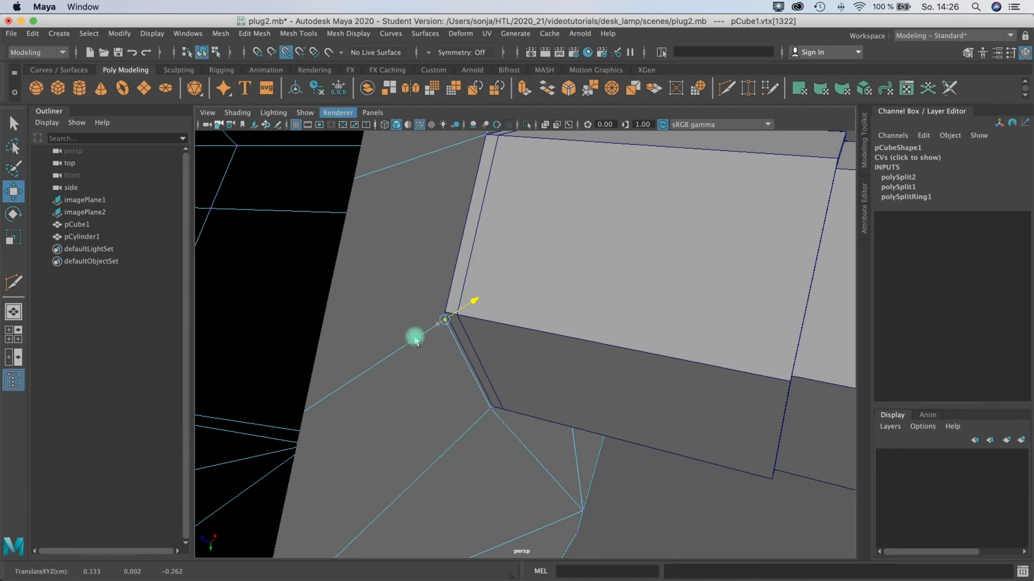
drag(446, 316, 443, 302)
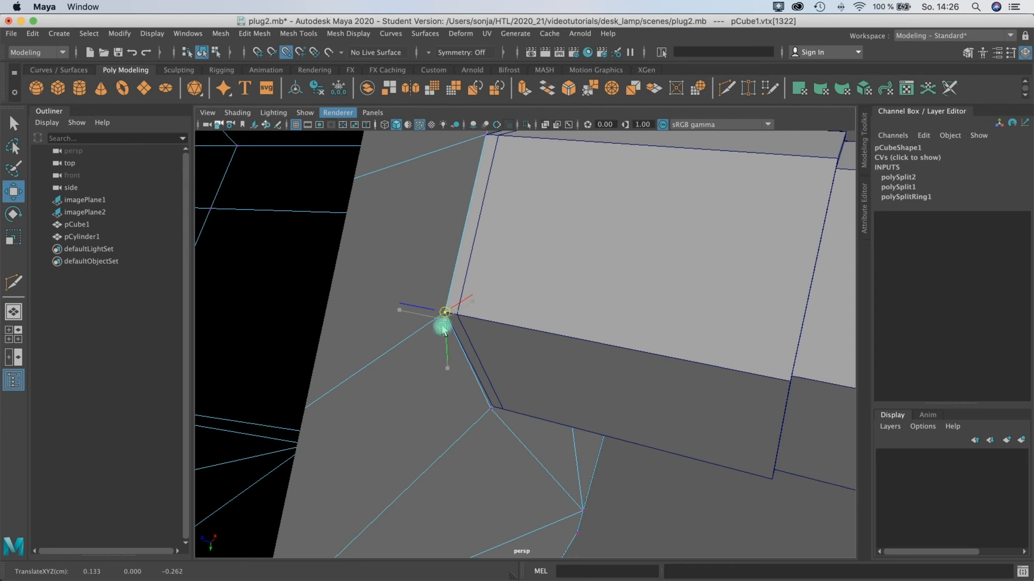
Set the perspective camera's near clip plane to 0.01 and hide its attributes again.
alt+drag(483, 367, 501, 340)
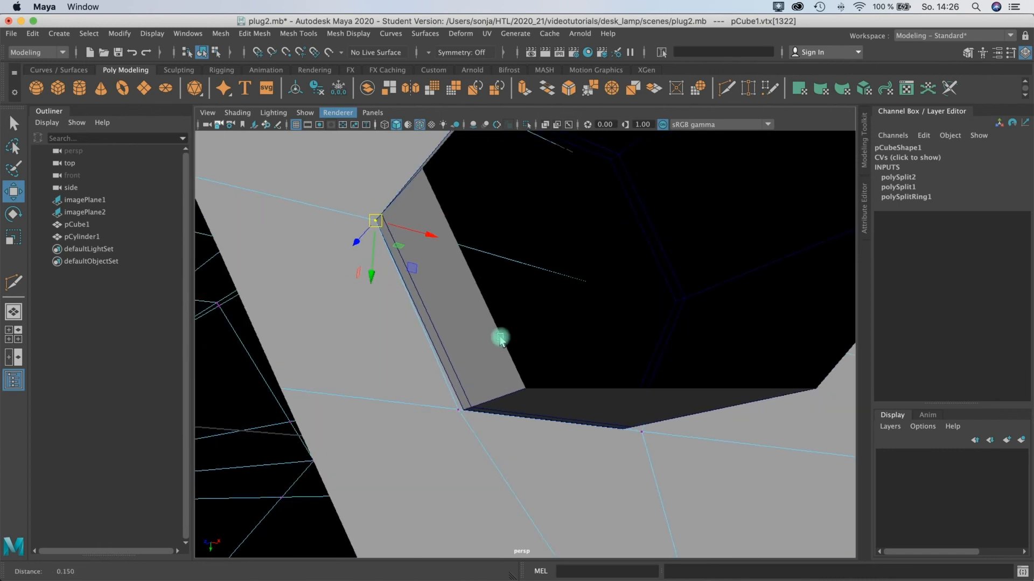
click(207, 112)
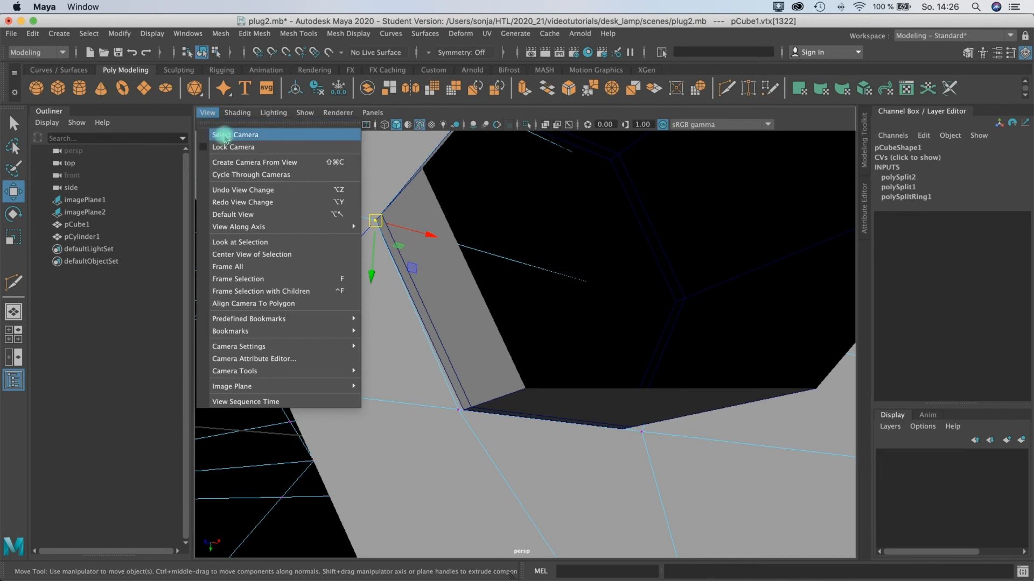
click(262, 137)
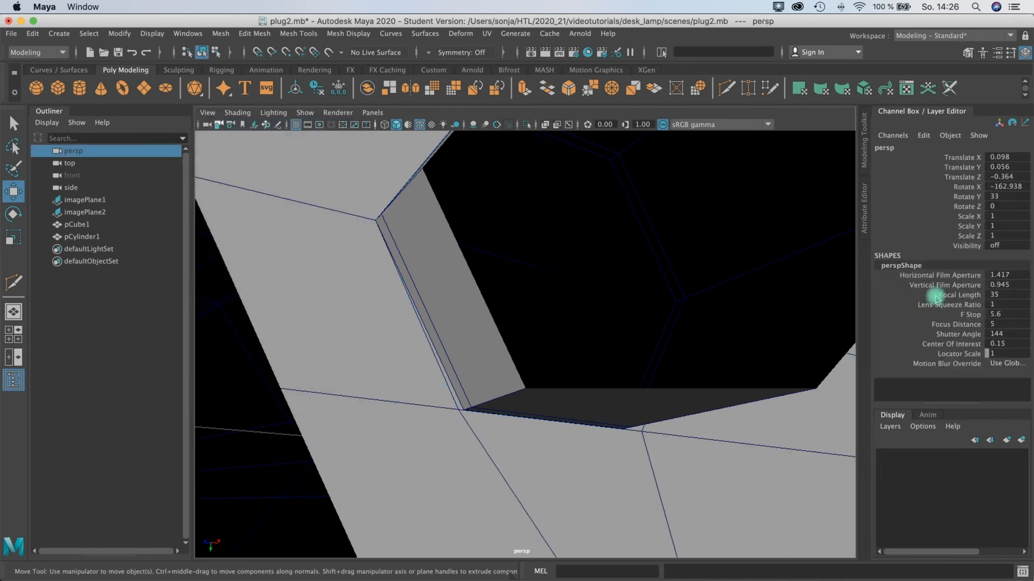
click(997, 53)
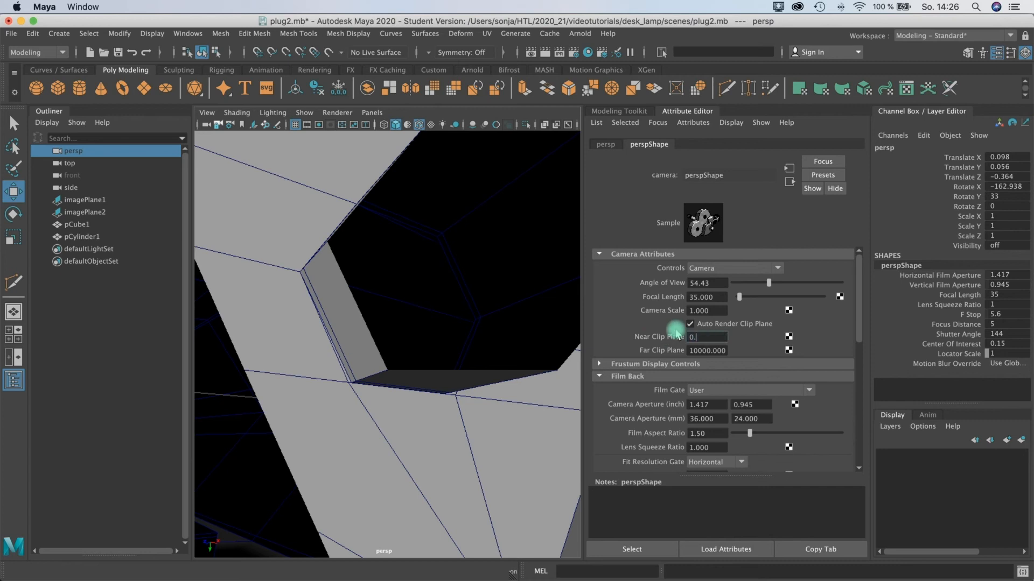
text(0.01)
key(Return)
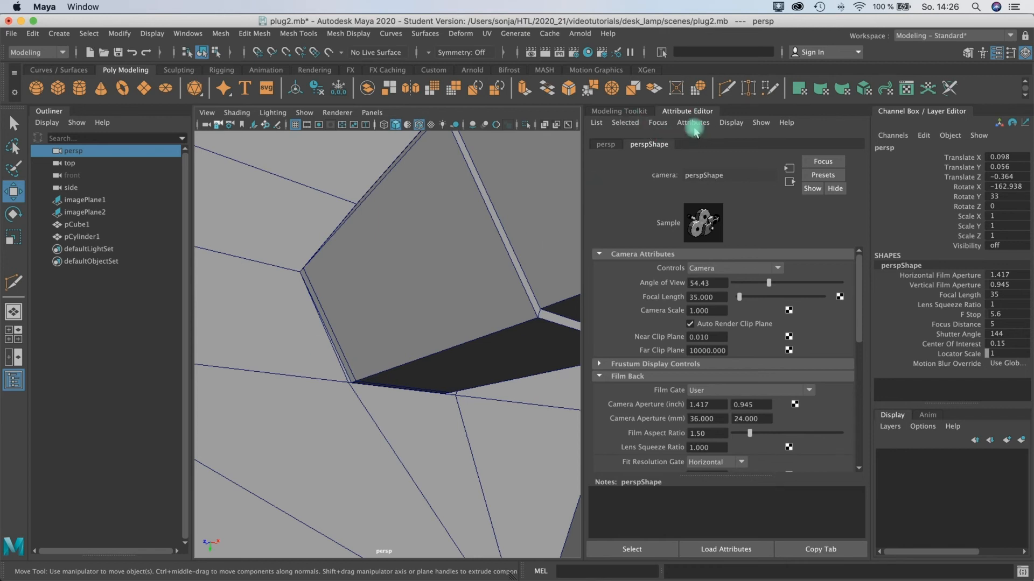
key(ctrl+a)
Switch the plug body to vertex selection and snap its vertex at the pin's lower inner corner onto the pin's end vertex.
right_drag(459, 406, 408, 306)
click(464, 418)
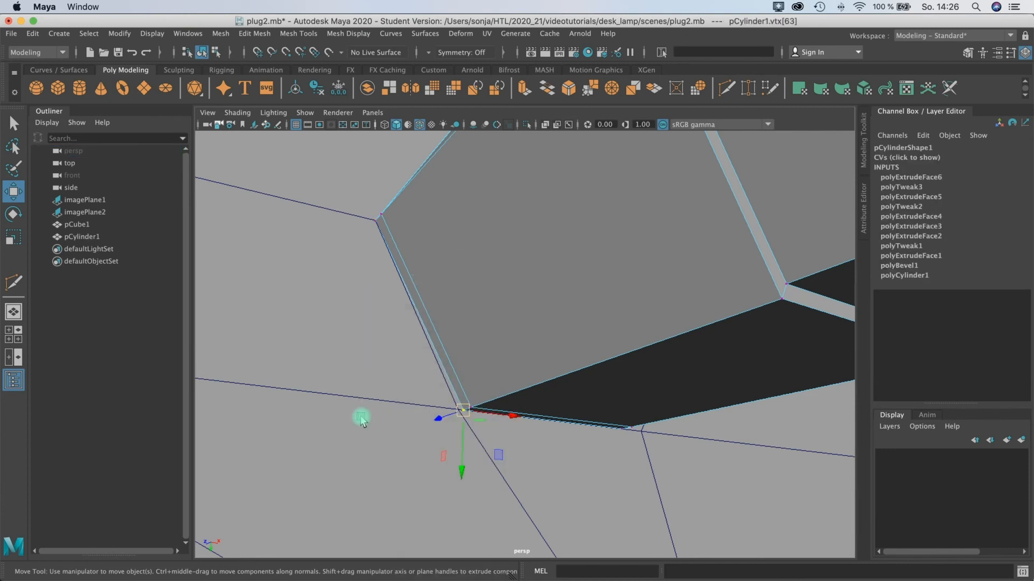
click(353, 402)
right_drag(354, 402, 284, 298)
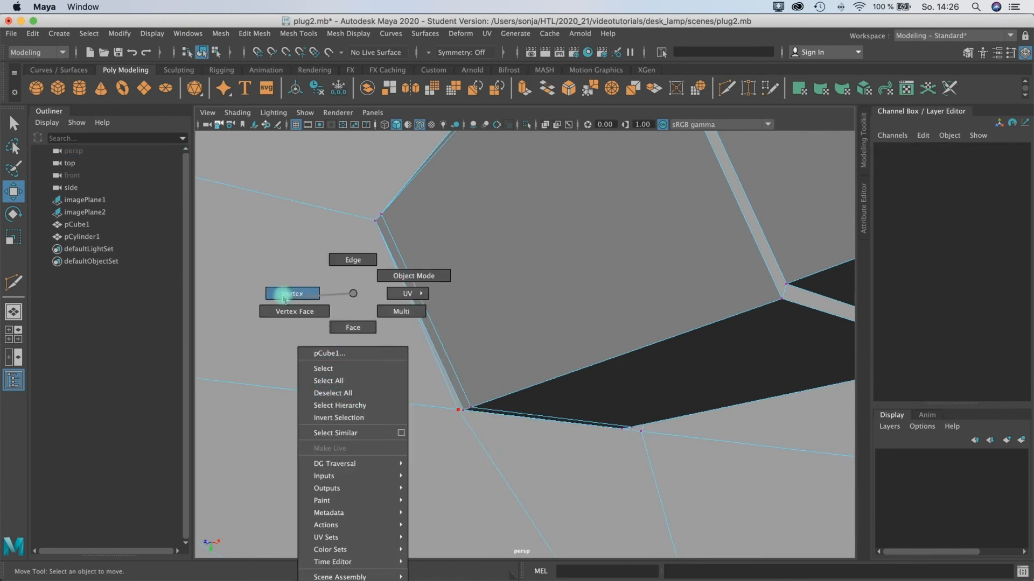
right_drag(458, 416, 457, 410)
click(458, 411)
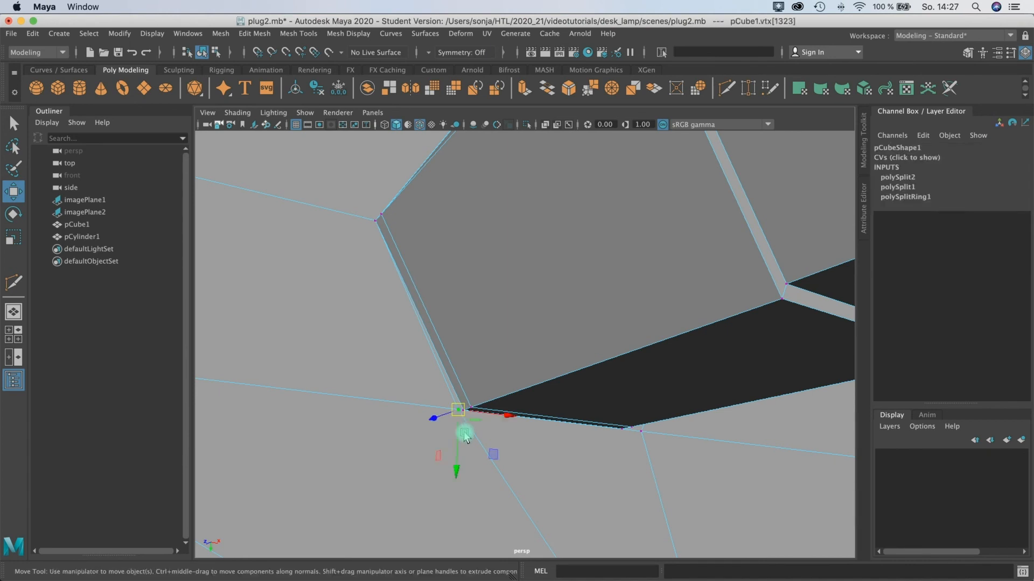
drag(464, 414, 462, 417)
Snap the plug body's three remaining vertices on the pin's outer side onto the matching corners of the pin's end.
click(610, 389)
alt+drag(685, 411, 550, 413)
mouse_move(550, 413)
alt+right_down()
mouse_move(568, 408)
mouse_move(561, 400)
mouse_move(549, 409)
alt+right_up()
click(524, 423)
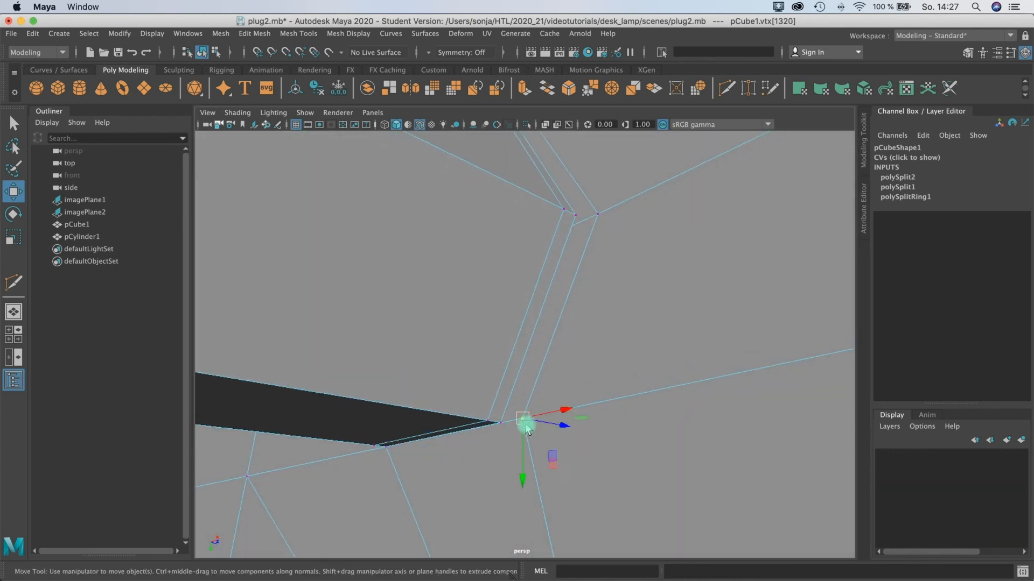
middle_drag(505, 429, 501, 424)
click(598, 214)
mouse_move(597, 216)
middle_down()
mouse_move(584, 217)
mouse_move(594, 214)
middle_up()
alt+drag(575, 185, 610, 357)
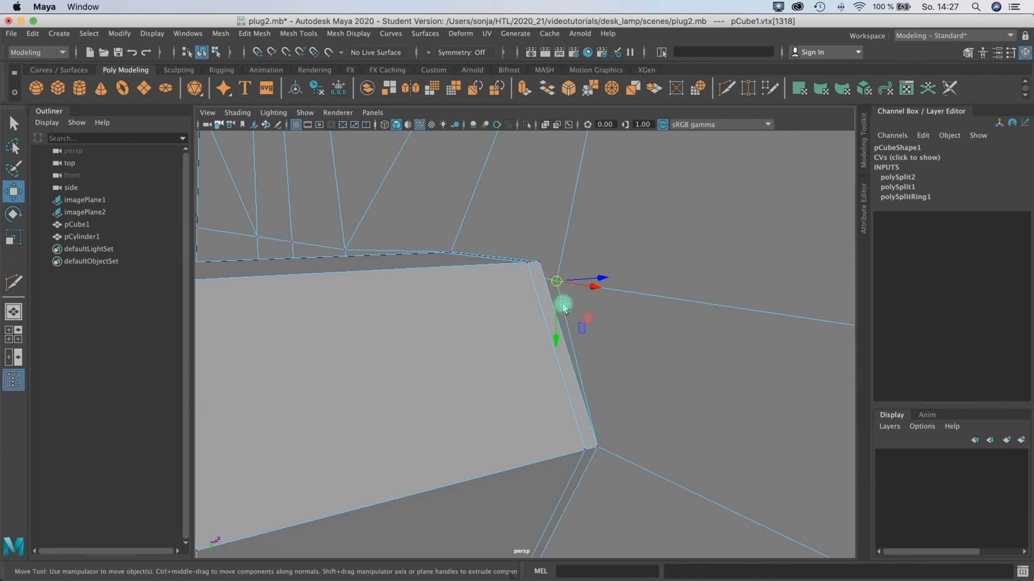
drag(545, 262, 540, 262)
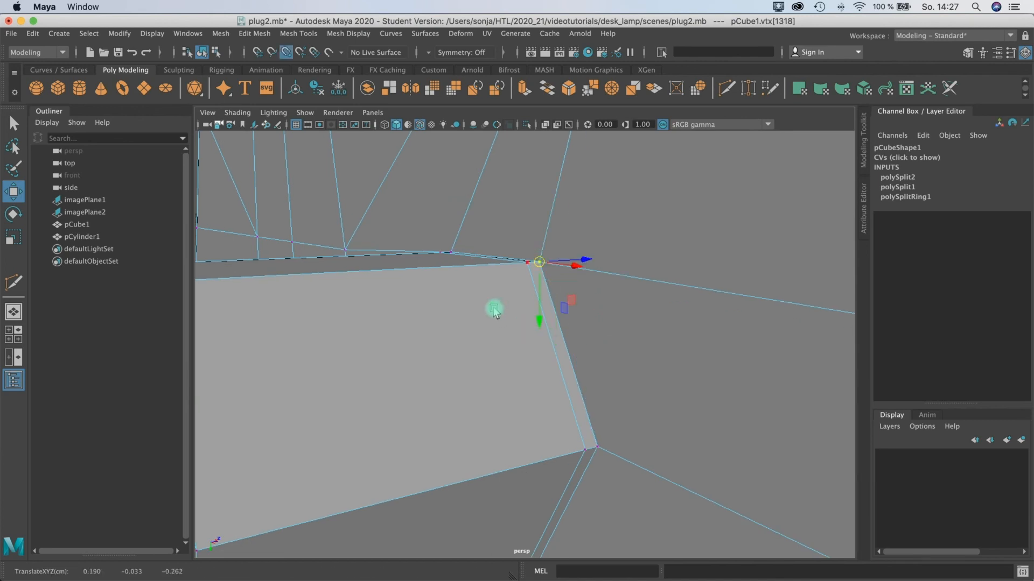
Delete the pin's six-sided end face from inside the plug body.
alt+drag(447, 324, 605, 365)
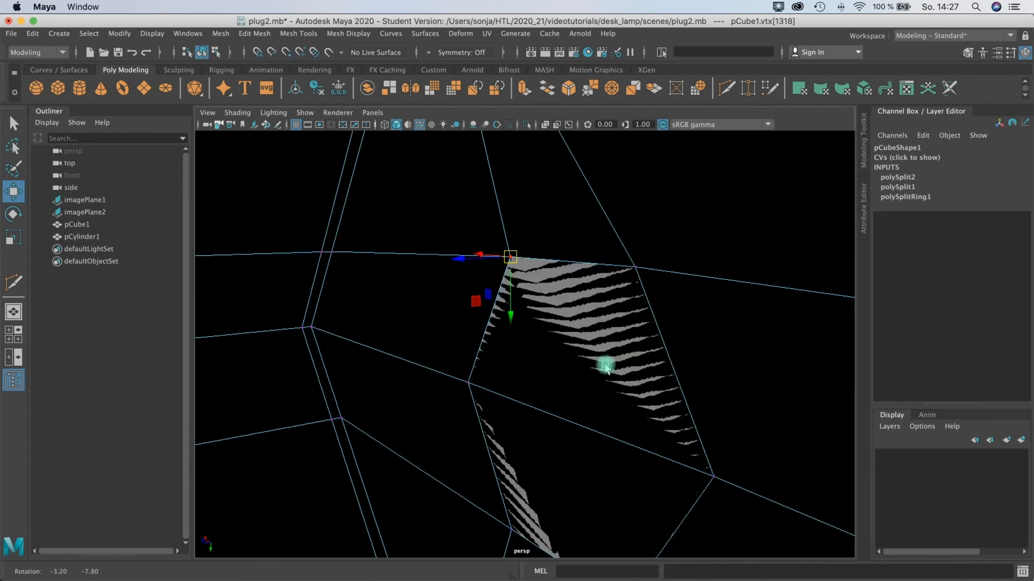
alt+middle_drag(605, 364, 548, 323)
alt+drag(548, 322, 572, 328)
alt+middle_drag(573, 328, 560, 323)
right_click(547, 277)
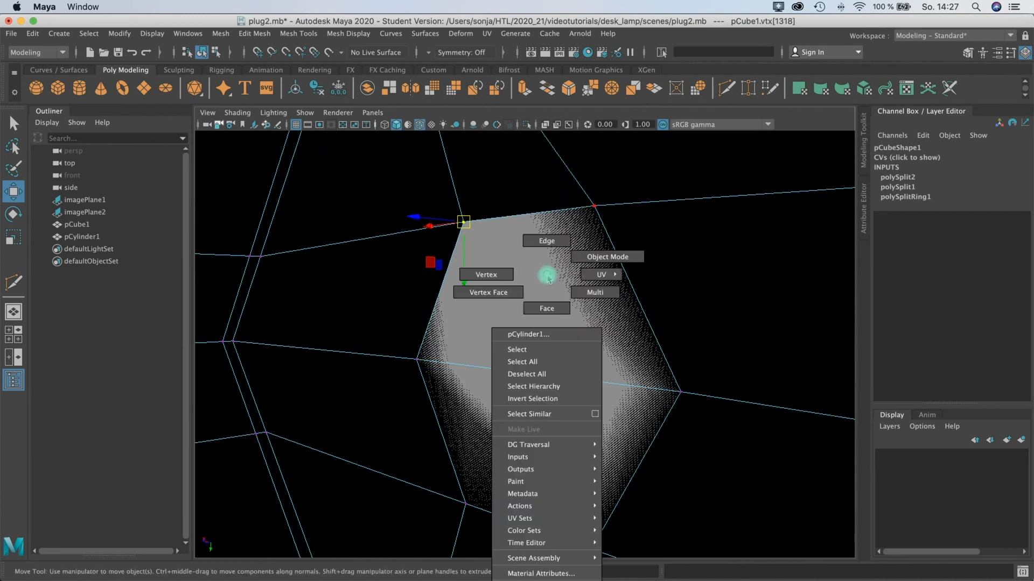
click(549, 310)
click(555, 316)
key(Delete)
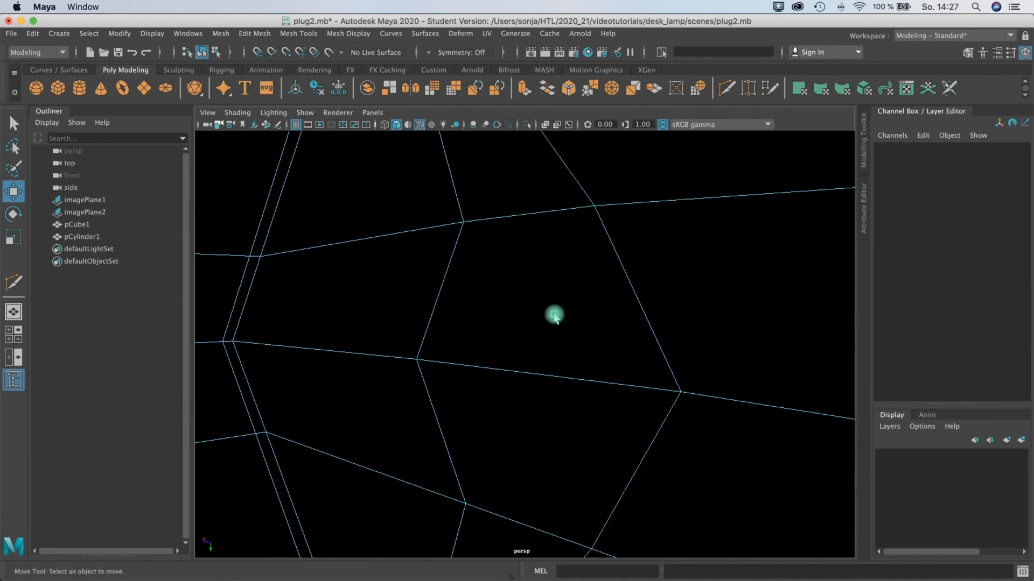
Delete the plug body's two front faces that cover the pin's open end.
click(547, 326)
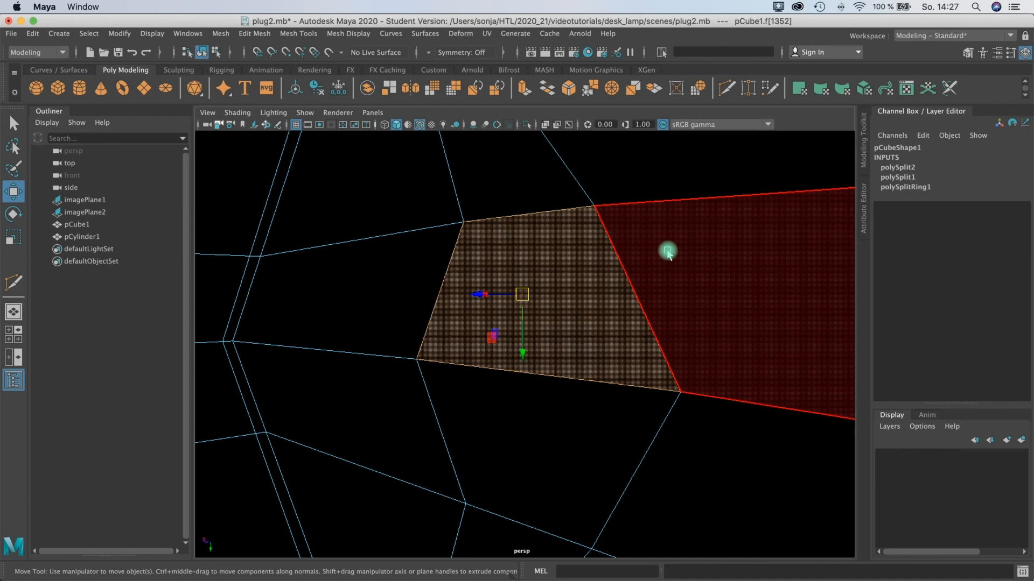
key(Delete)
click(545, 434)
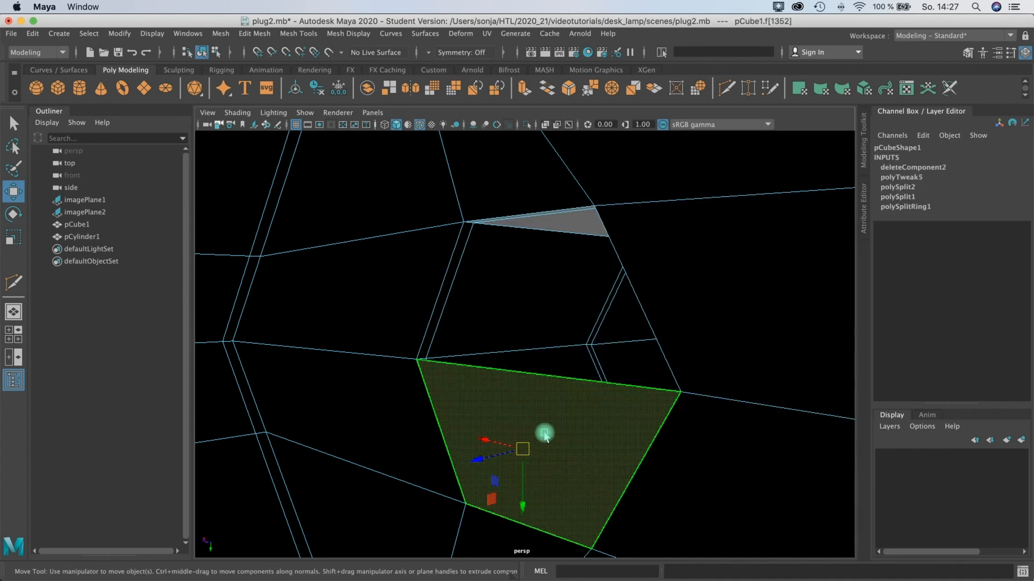
key(Delete)
Check the junction of pin and plug body from outside in smooth mesh preview, and return to the unsmoothed display.
alt+drag(551, 340, 422, 367)
key(3)
mouse_move(385, 435)
alt+mouse_down()
mouse_move(485, 280)
mouse_move(458, 268)
mouse_move(529, 229)
mouse_move(427, 237)
alt+mouse_up()
alt+right_drag(423, 235, 374, 222)
alt+right_drag(541, 265, 503, 270)
alt+drag(505, 270, 510, 270)
key(3)
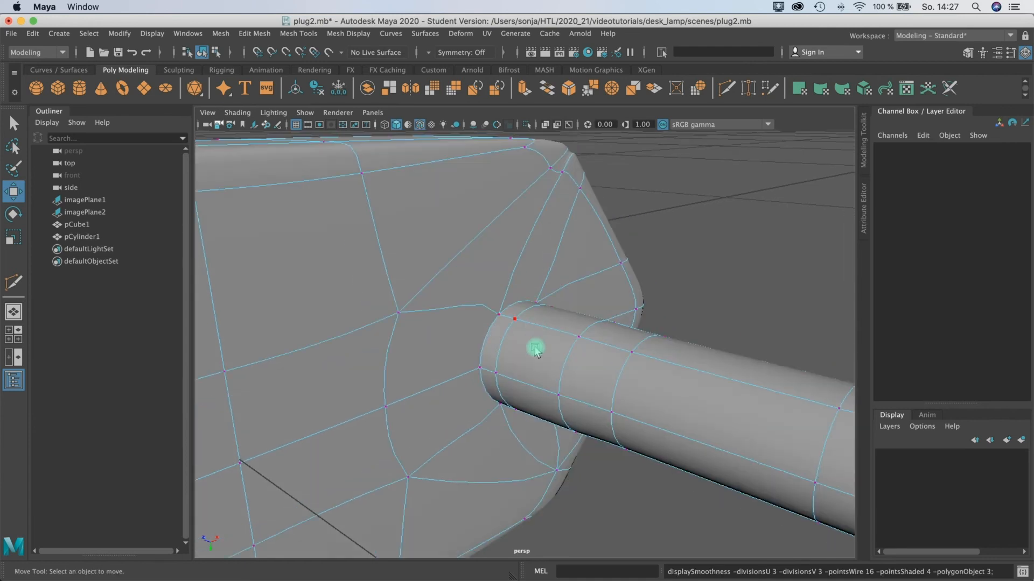
key(1)
Select the pin's open border edges where it meets the plug body, and return the pin and plug body to object mode.
alt+right_drag(461, 323, 485, 261)
alt+drag(540, 332, 500, 305)
click(482, 332)
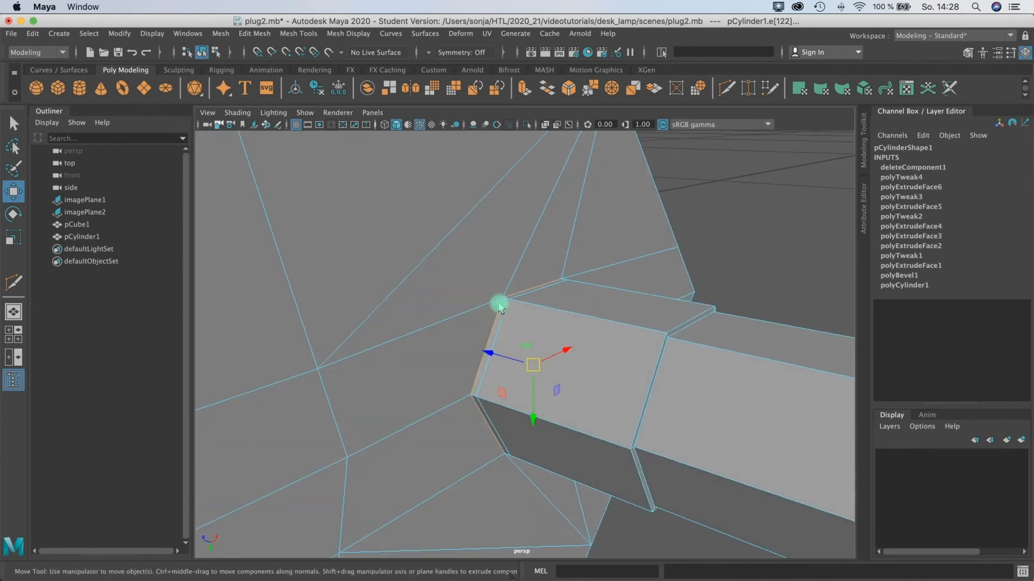
right_drag(436, 292, 433, 229)
right_drag(573, 327, 486, 280)
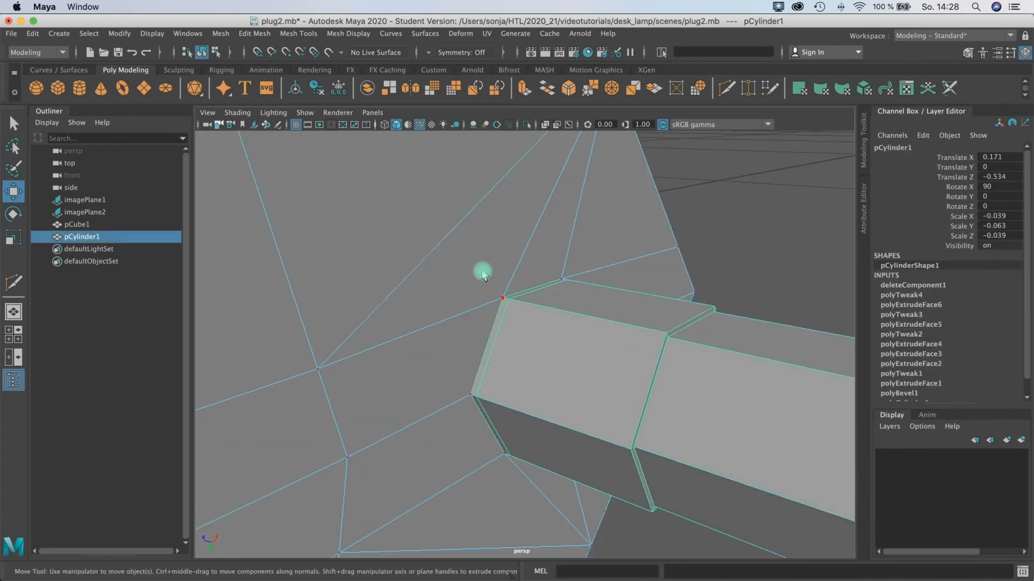
click(556, 331)
click(556, 331)
right_drag(722, 218, 767, 199)
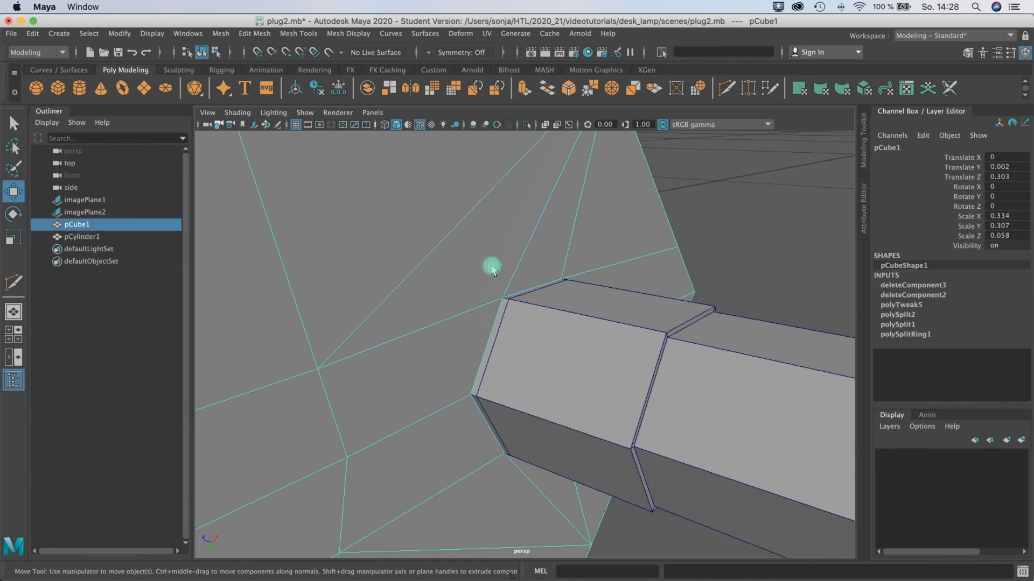
Combine the pin and the plug body into a single mesh and select the combined object.
click(698, 237)
click(648, 347)
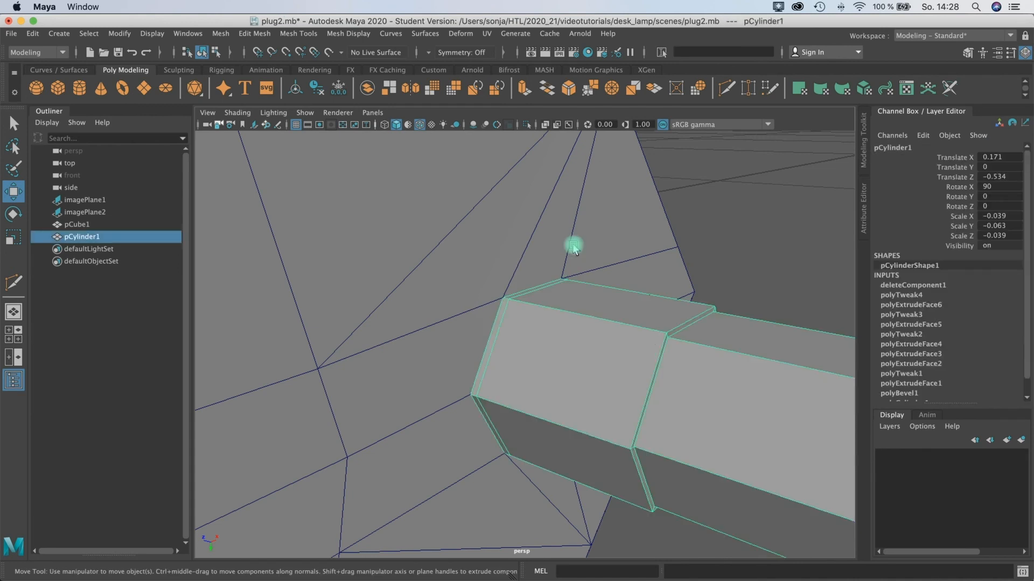
shift+click(579, 236)
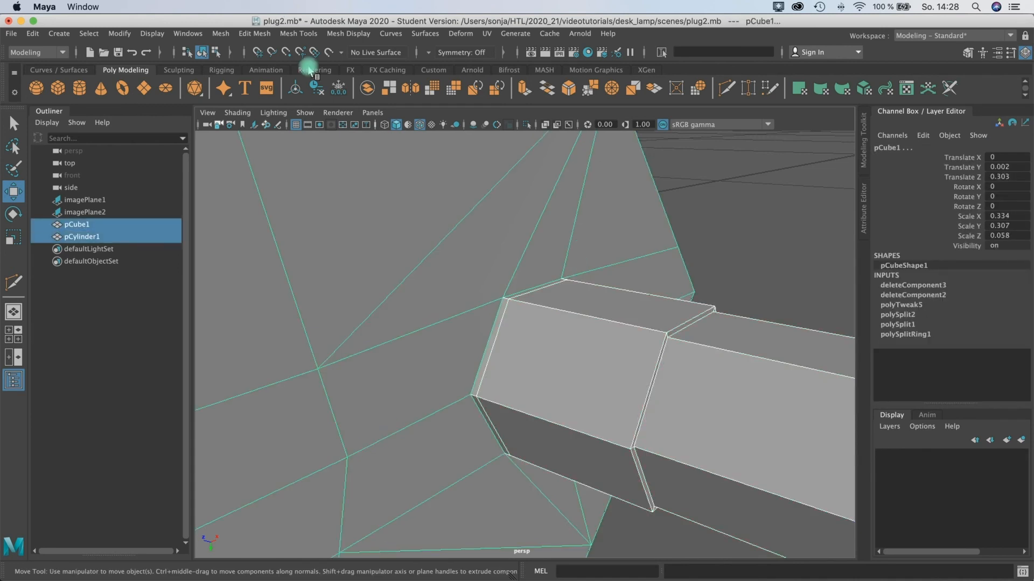
click(221, 33)
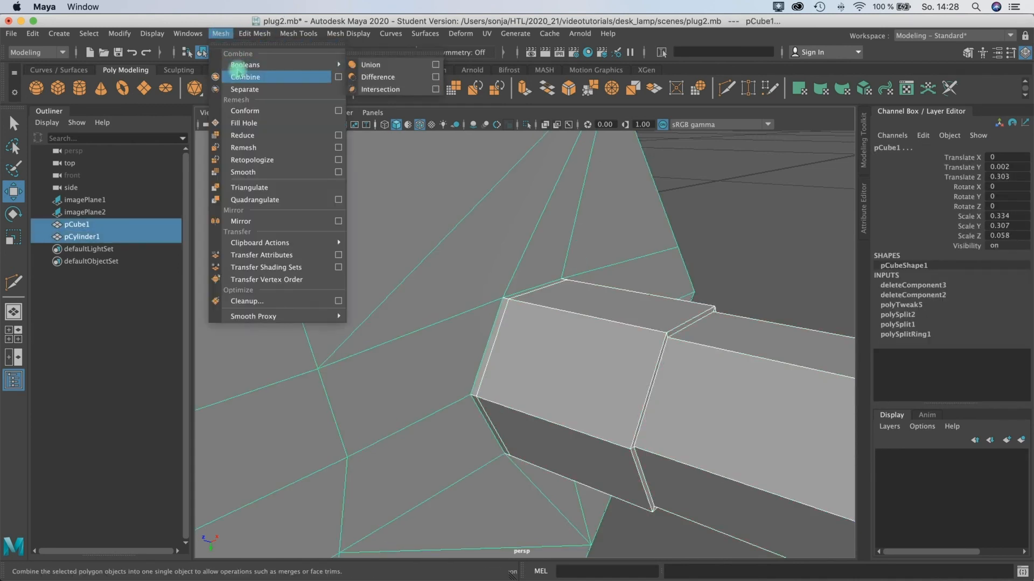
click(241, 77)
click(697, 179)
click(603, 251)
scroll(602, 253, down, 5)
scroll(602, 253, down, 3)
scroll(596, 254, up, 6)
scroll(596, 253, down, 2)
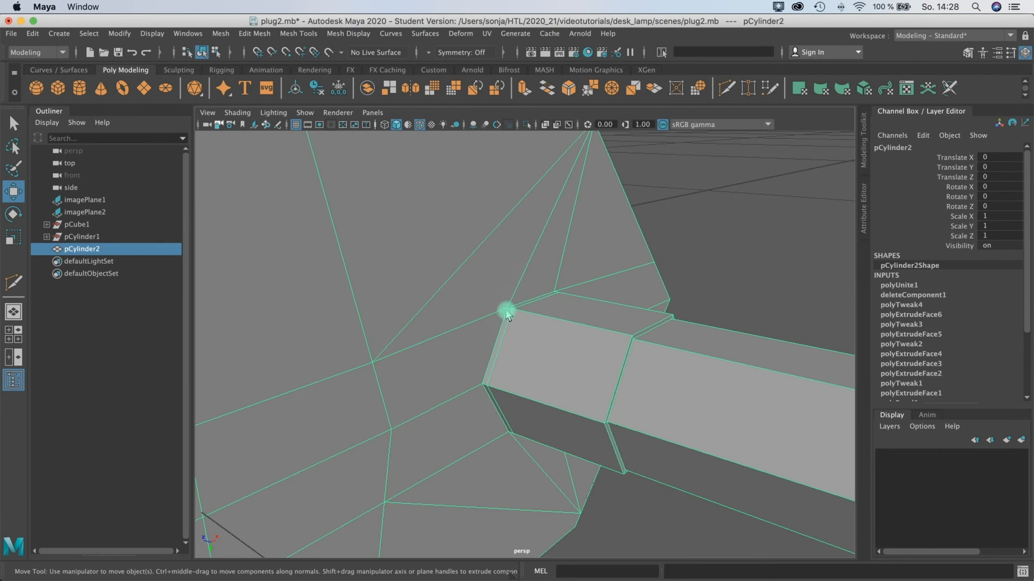
Merge the overlapping vertices where the contact pin meets the plug body, with a distance threshold near 0.
key(3)
key(1)
key(3)
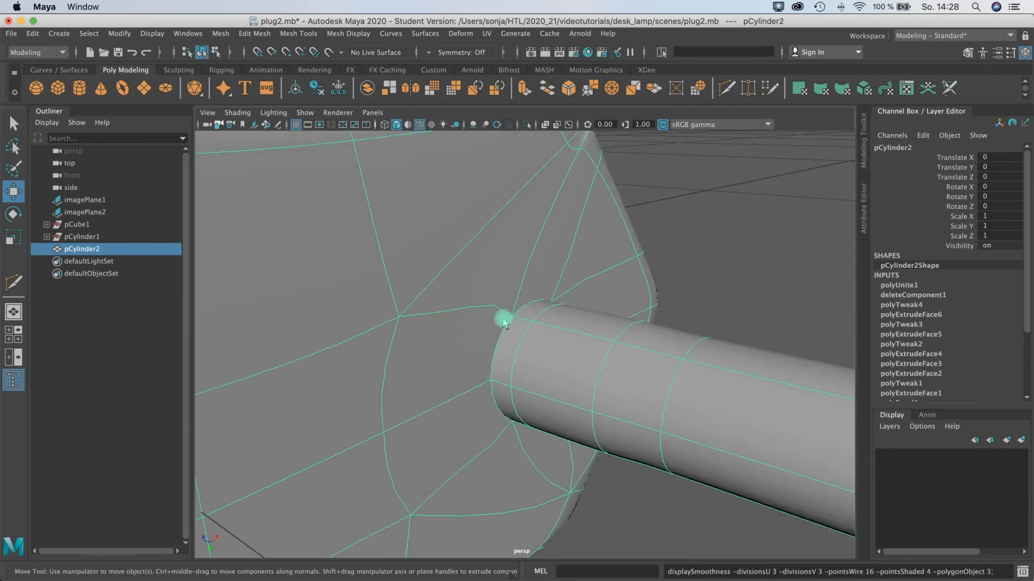
key(1)
right_drag(494, 294, 448, 293)
drag(441, 227, 586, 482)
alt+drag(535, 411, 558, 420)
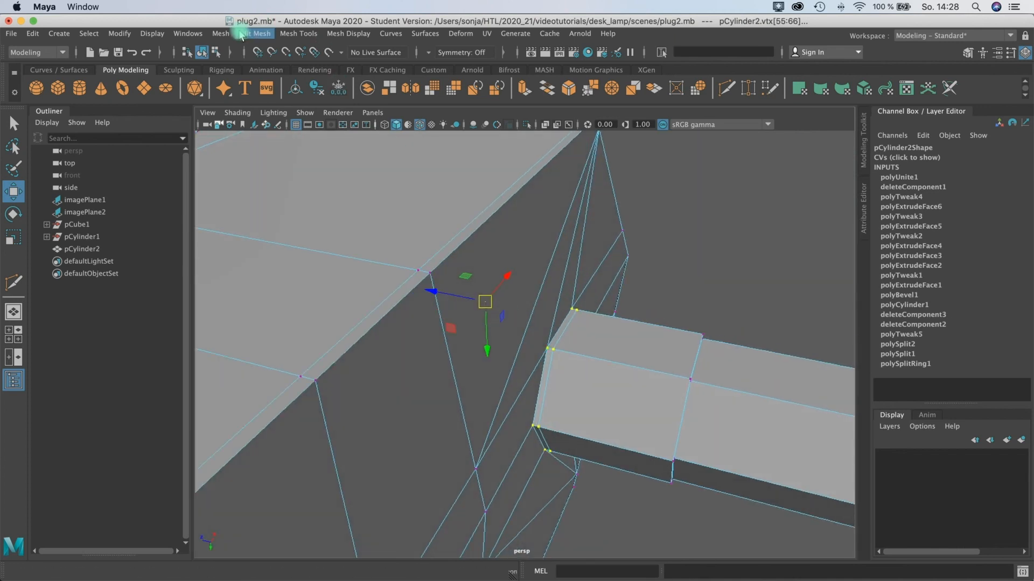
click(242, 34)
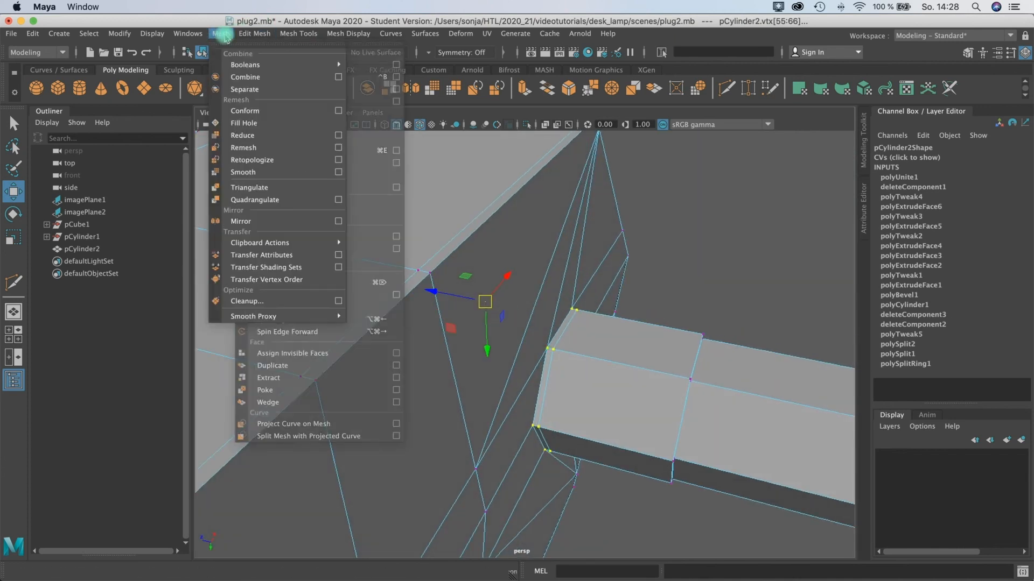
mouse_move(299, 33)
mouse_move(255, 33)
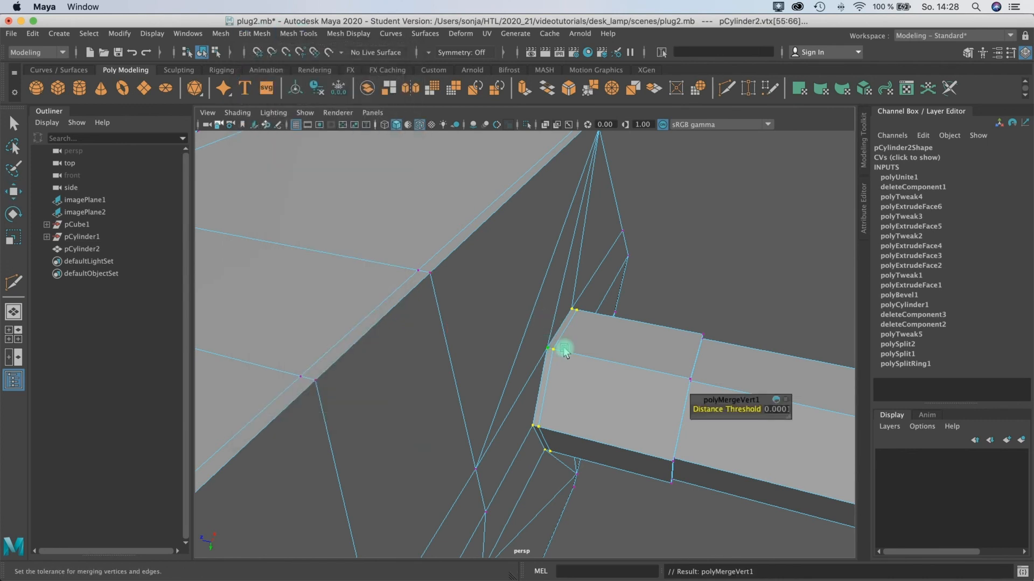
Bevel the ring of edges where the pin meets the plug body, with a fraction of 0.5 and 1 segment.
alt+drag(554, 364, 517, 323)
key(1)
alt+right_drag(517, 323, 547, 314)
alt+drag(547, 313, 470, 302)
right_drag(462, 293, 464, 269)
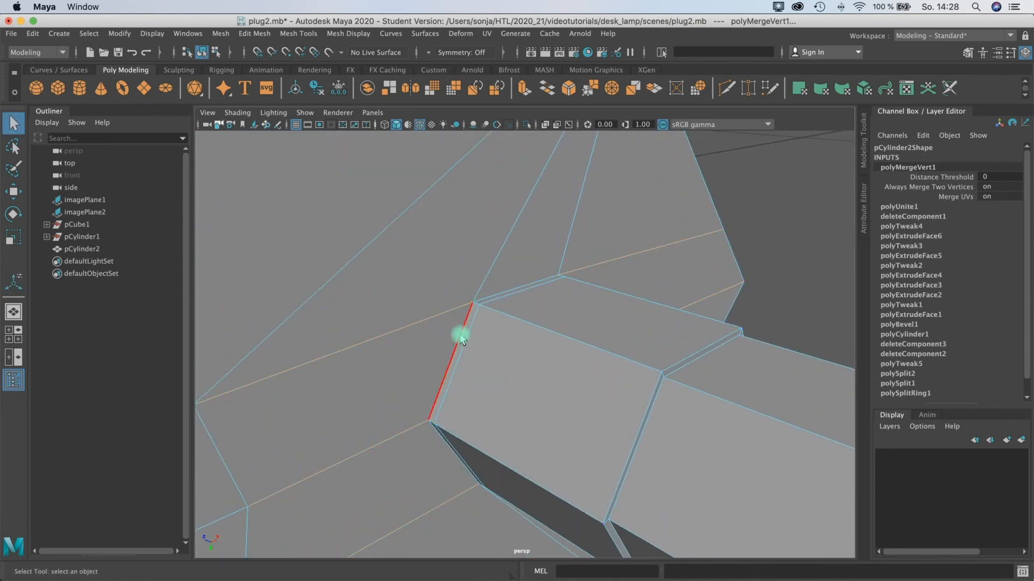
click(462, 332)
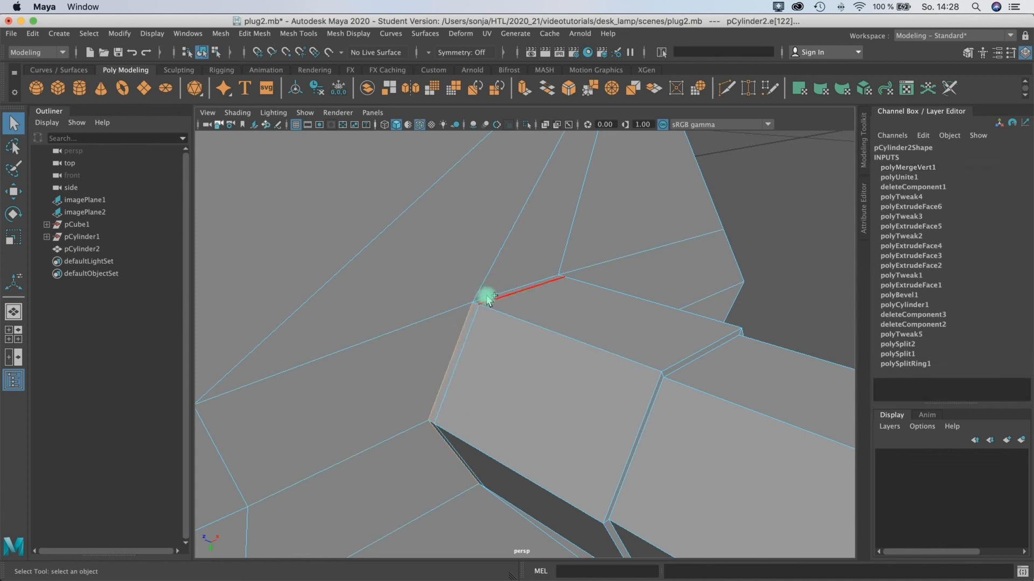
alt+drag(536, 279, 421, 385)
alt+drag(468, 339, 619, 334)
click(530, 360)
click(506, 381)
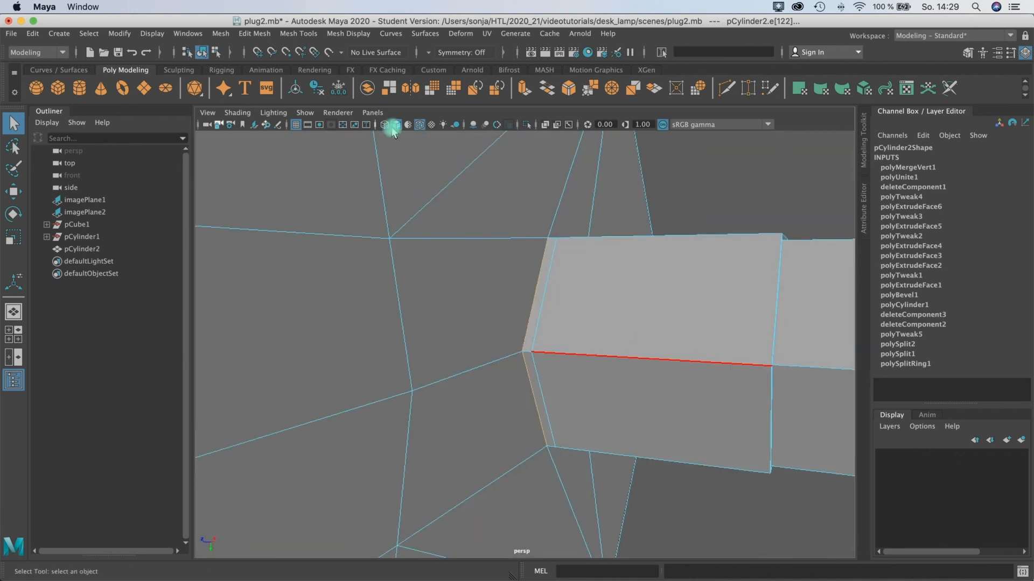
click(252, 34)
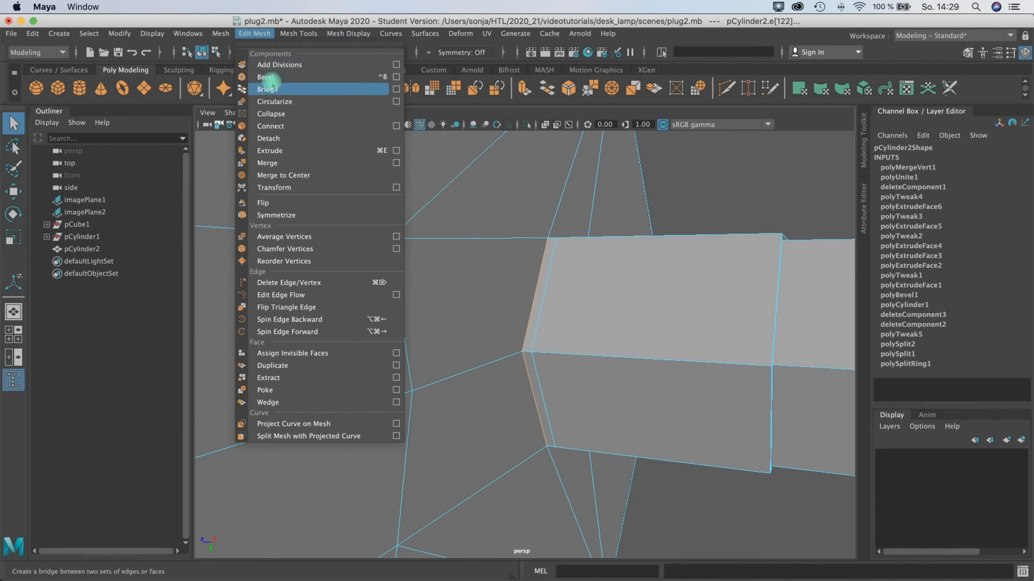
click(265, 77)
click(756, 425)
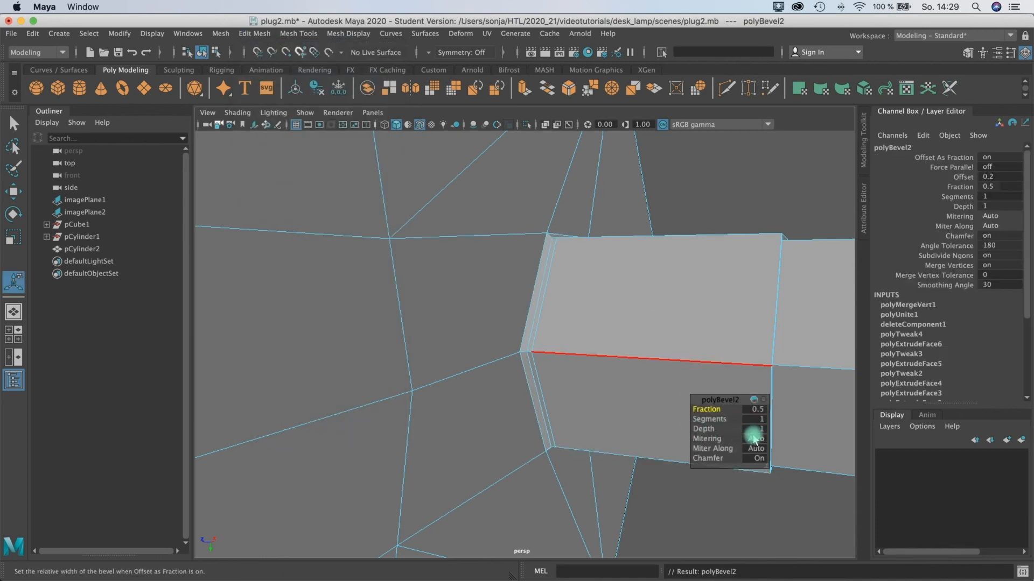
Check the bevelled pin junction in smooth mesh preview, return to object mode and select the plug.
alt+drag(563, 286, 510, 307)
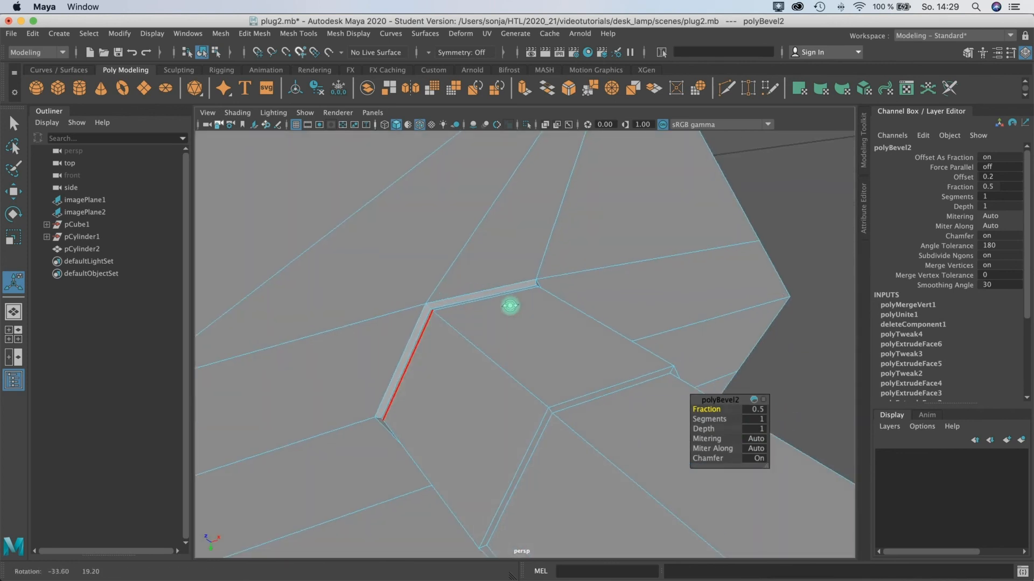
key(3)
right_drag(483, 294, 508, 283)
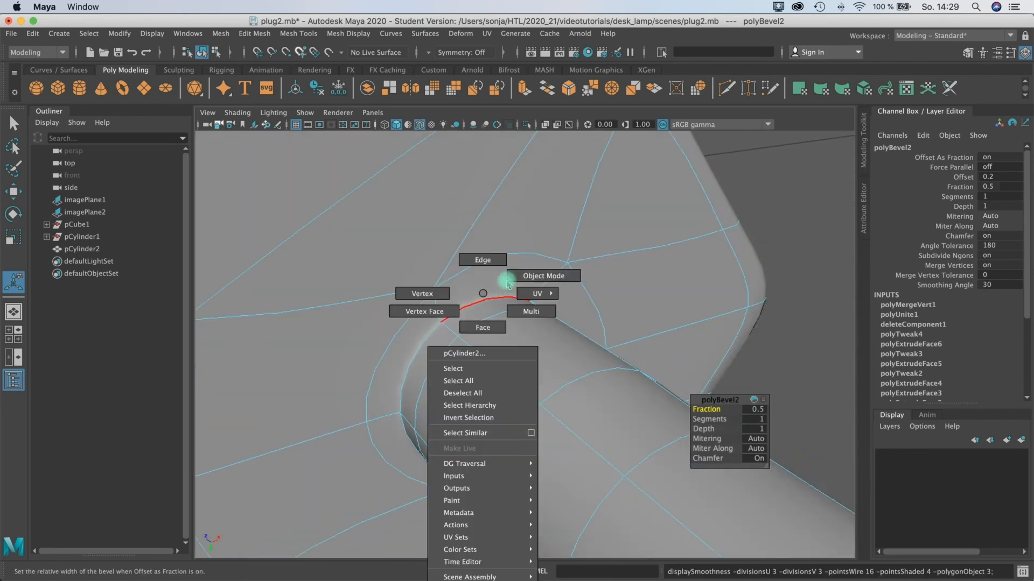
right_drag(616, 235, 646, 243)
scroll(679, 256, down, 5)
click(671, 260)
scroll(646, 270, down, 3)
alt+drag(470, 345, 491, 316)
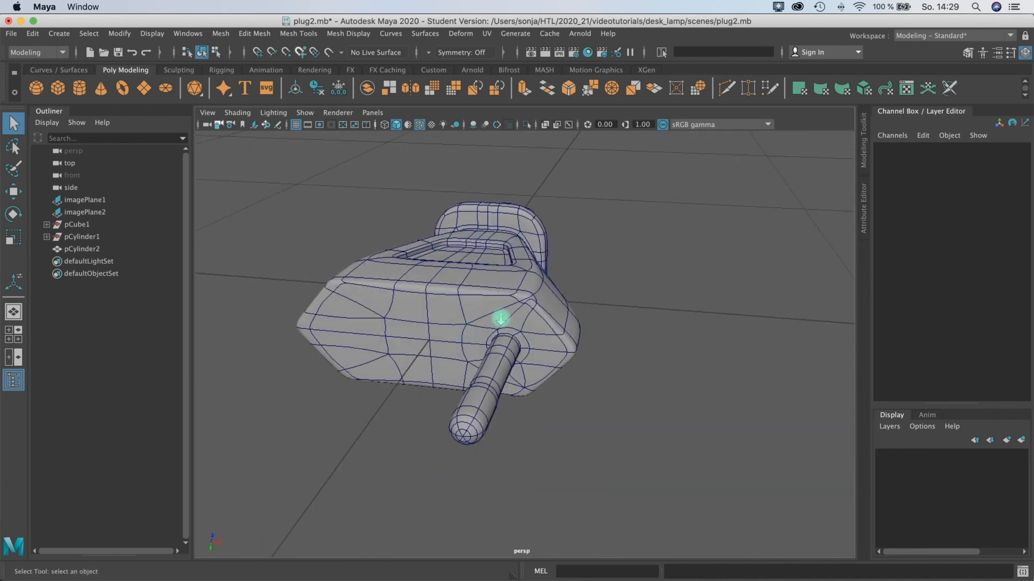
alt+right_drag(492, 316, 629, 294)
alt+drag(629, 294, 528, 268)
click(528, 272)
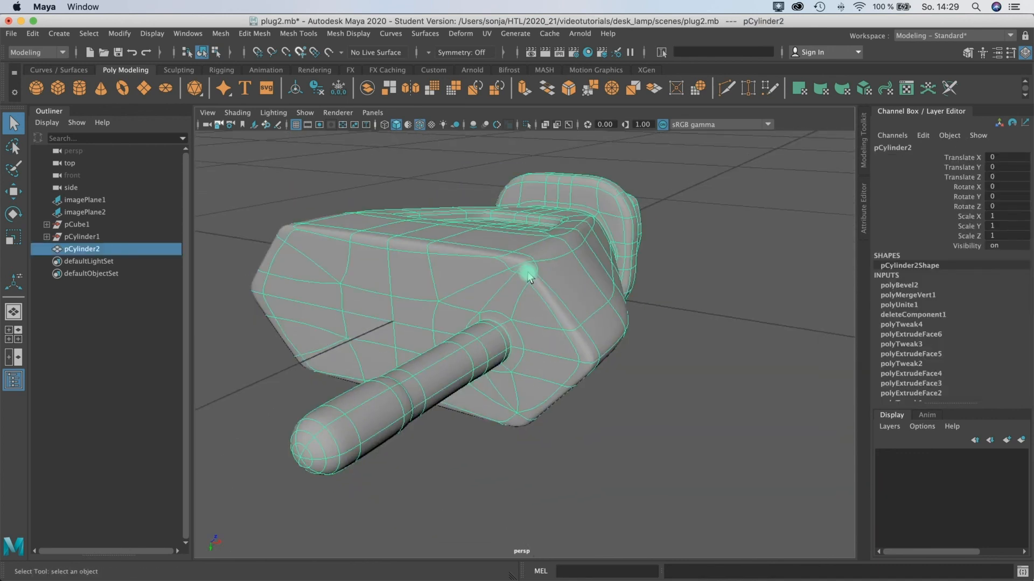
Return to the unsmoothed display and delete the stray short edges at the plug body's upper front corner.
key(1)
scroll(526, 275, up, 6)
scroll(531, 268, down, 3)
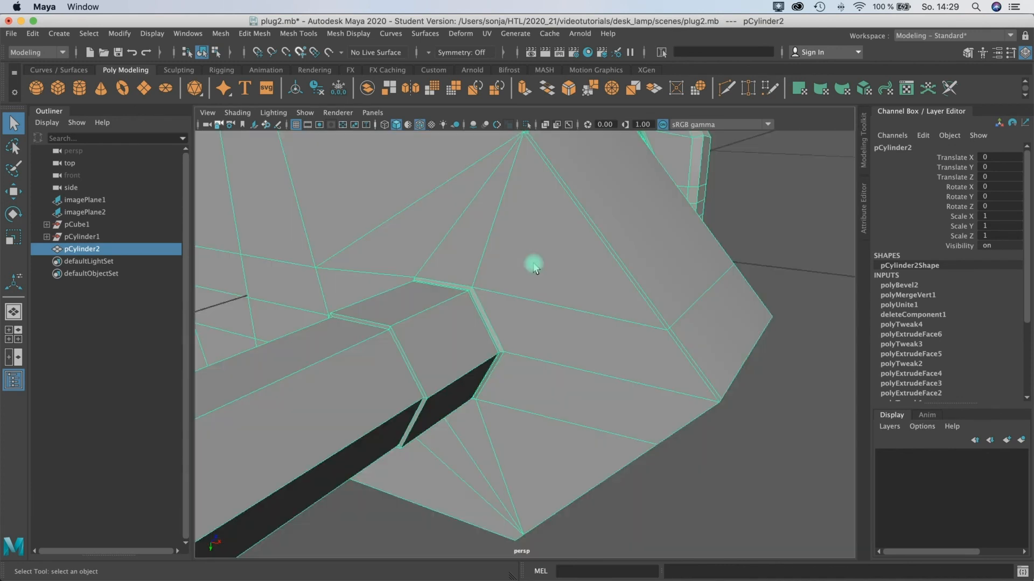
alt+middle_drag(533, 263, 532, 285)
scroll(545, 284, up, 8)
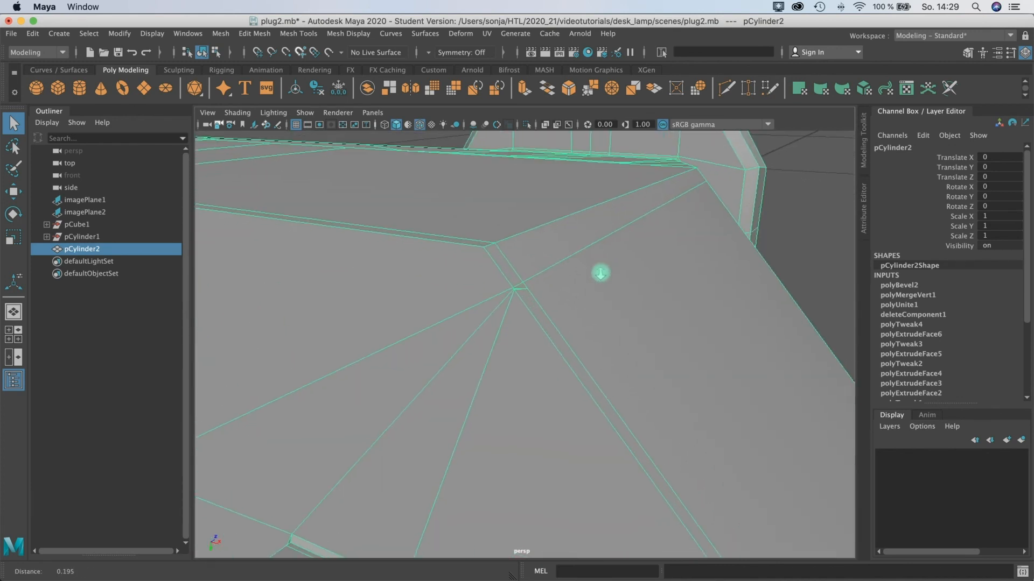
right_drag(522, 275, 522, 237)
click(531, 286)
key(Delete)
key(super+z)
key(super+z)
key(super+z)
Merge the overlapping vertices at the plug body's front corner with a 0.1 distance threshold and remove the leftover vertex beside them.
mouse_move(506, 273)
right_down()
mouse_move(485, 275)
mouse_move(505, 274)
right_up()
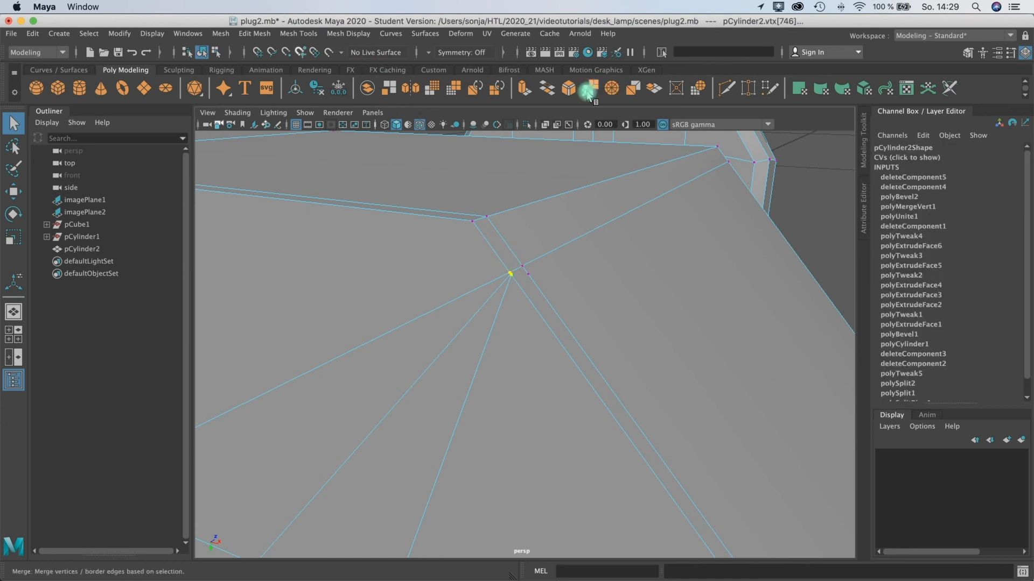
click(590, 91)
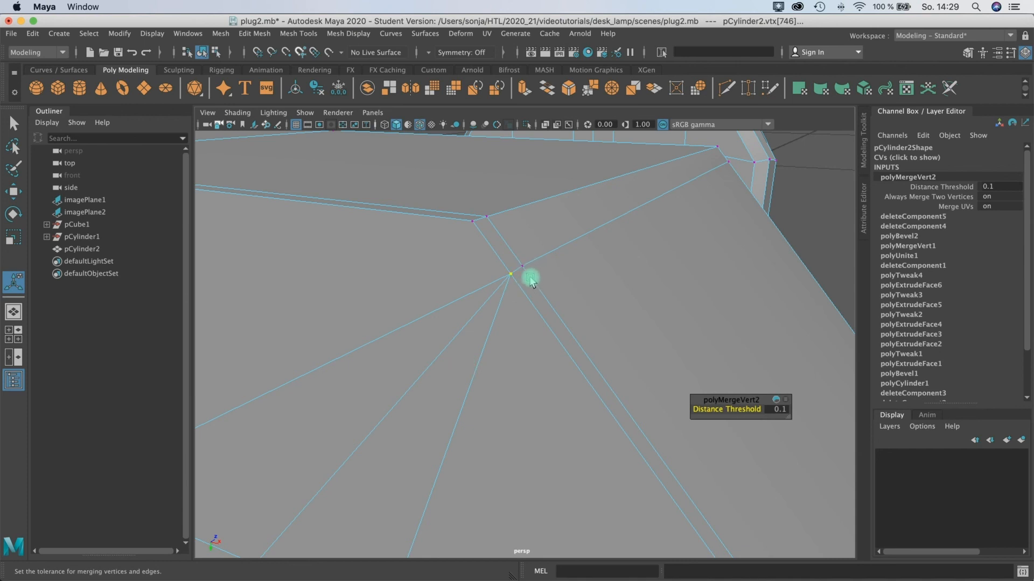
click(553, 303)
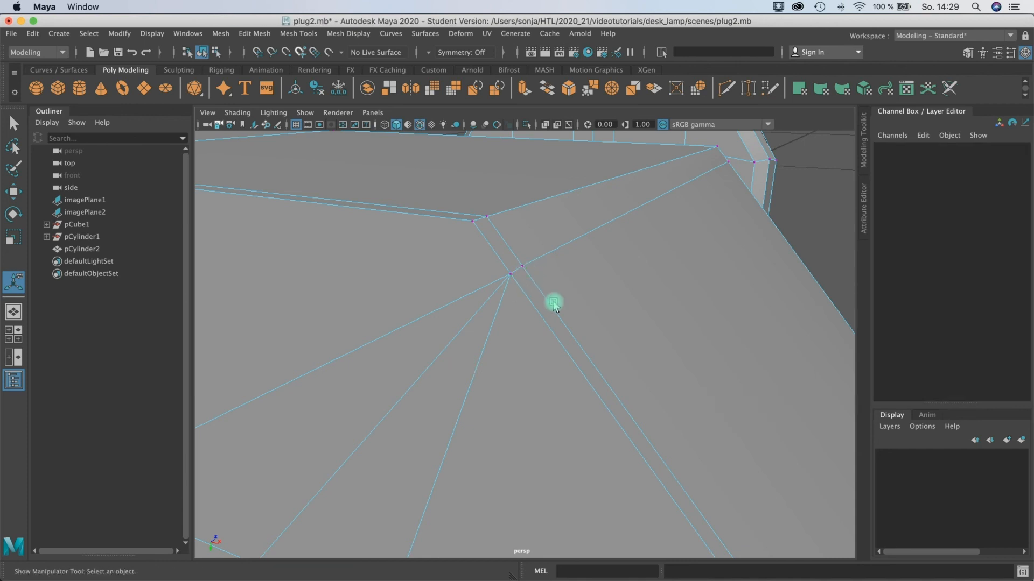
Check the cleaned-up corner and the pin in smooth mesh preview, and select the plug in object mode.
key(3)
alt+right_drag(554, 303, 498, 397)
alt+drag(525, 350, 549, 320)
right_drag(549, 321, 591, 274)
key(q)
alt+drag(591, 274, 700, 343)
click(588, 377)
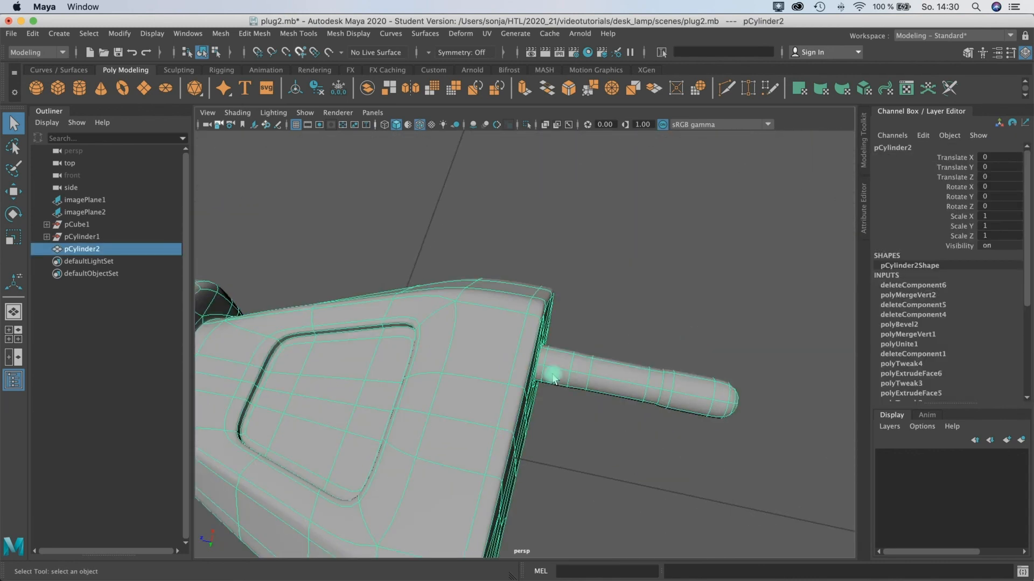
Move the pin's tip vertices outward in the top view to match the end of the pin in the reference photo.
key(space)
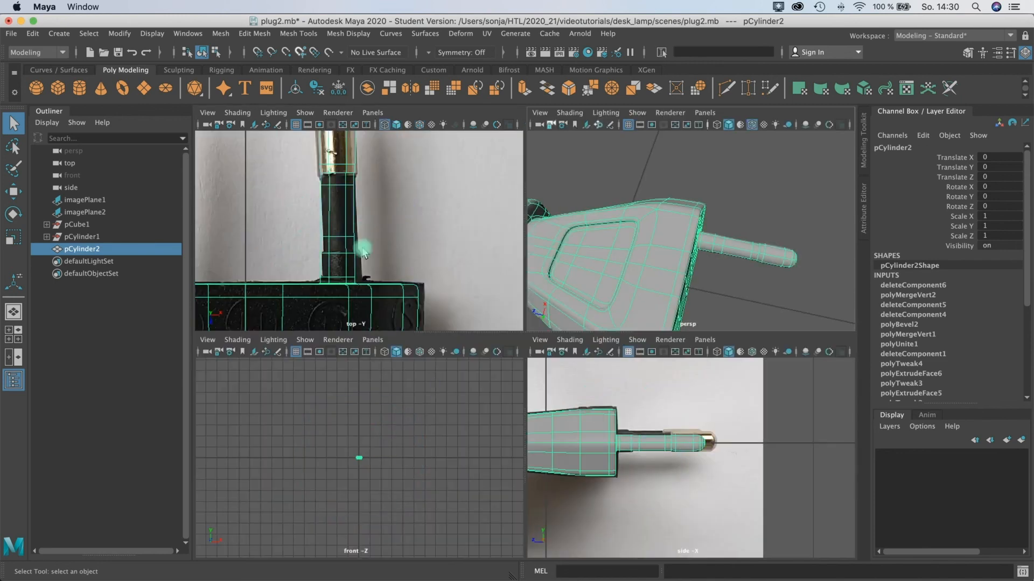
alt+middle_drag(355, 205, 351, 237)
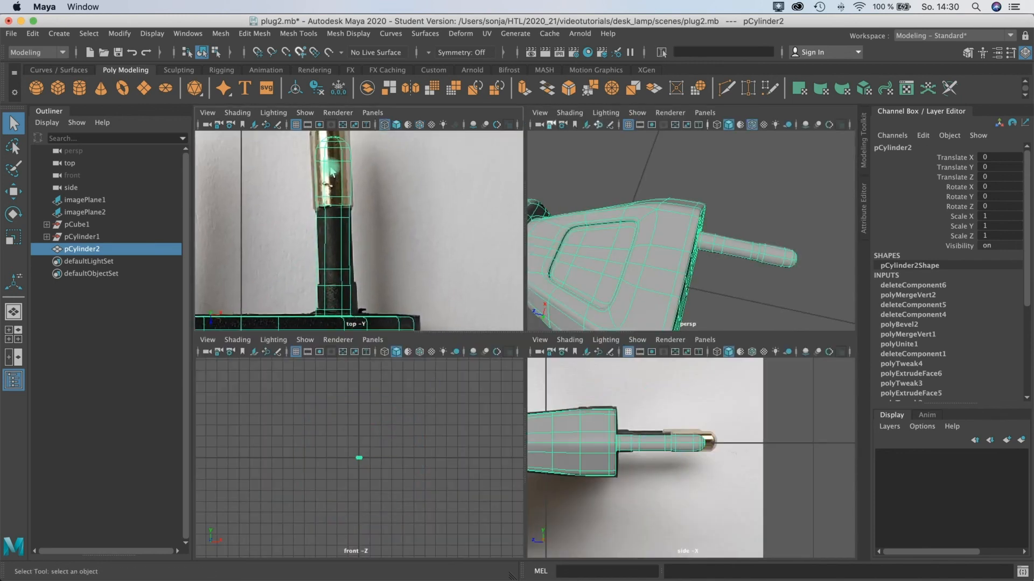
scroll(331, 172, down, 5)
scroll(350, 205, up, 4)
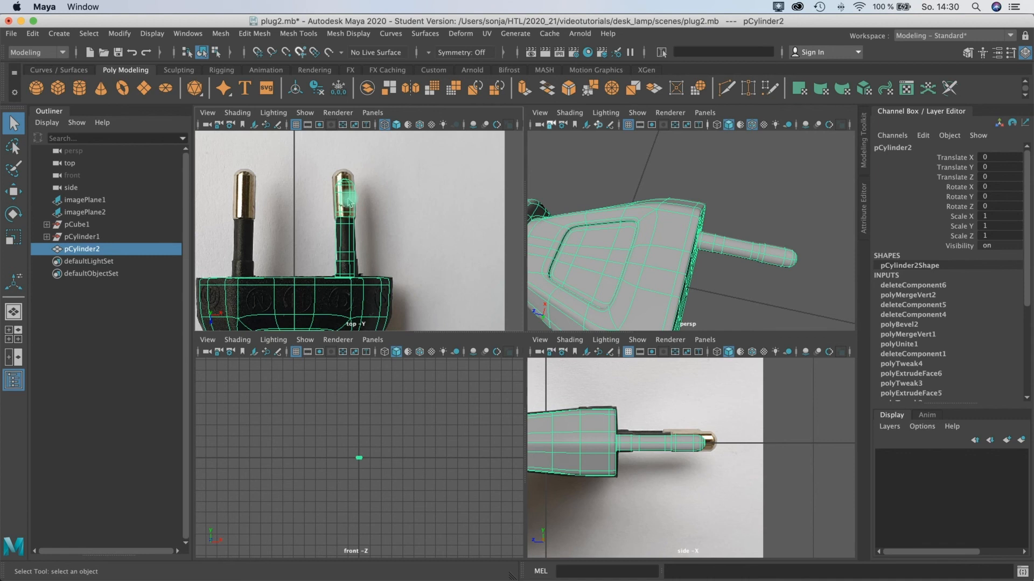
right_drag(349, 198, 325, 200)
drag(324, 168, 369, 227)
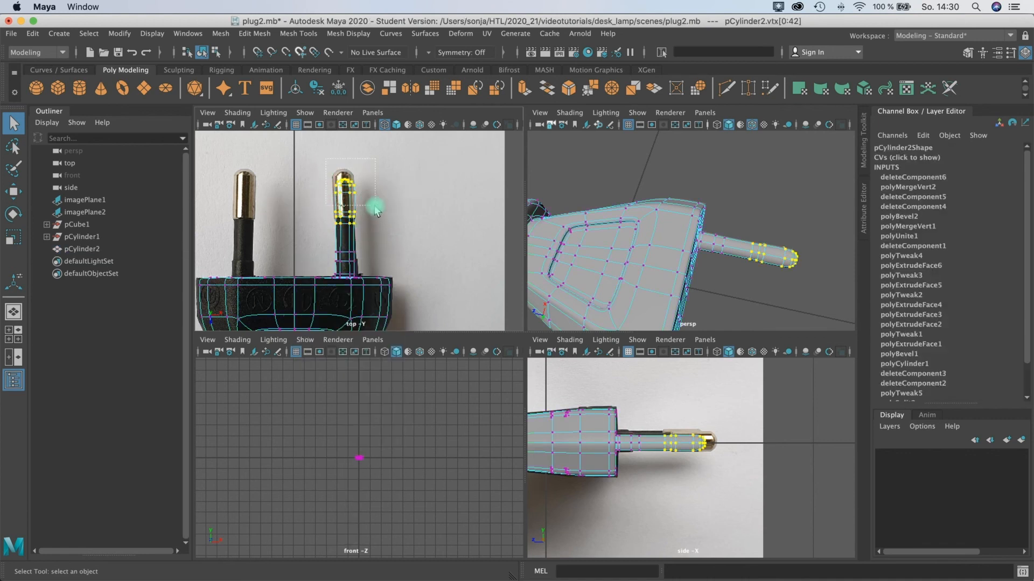
key(w)
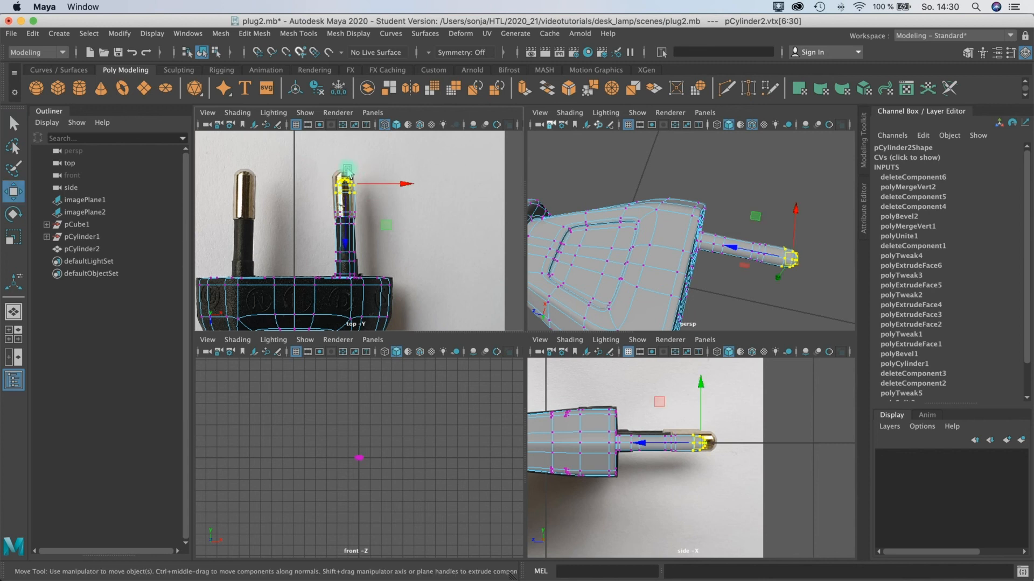
Select all of the pin's vertices and shift them slightly along X to line up with the pin in the reference photo.
drag(347, 248, 373, 269)
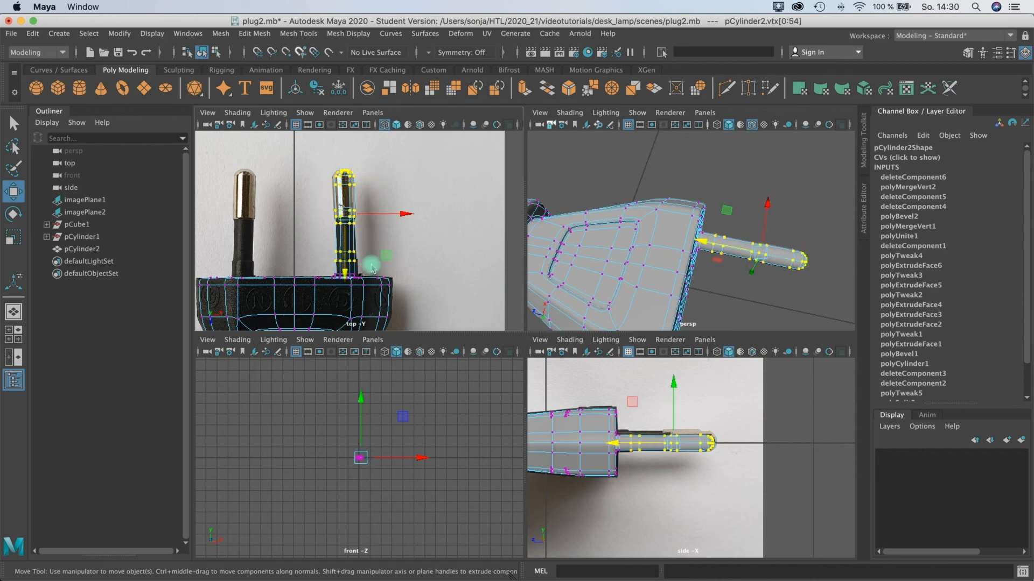
key(e)
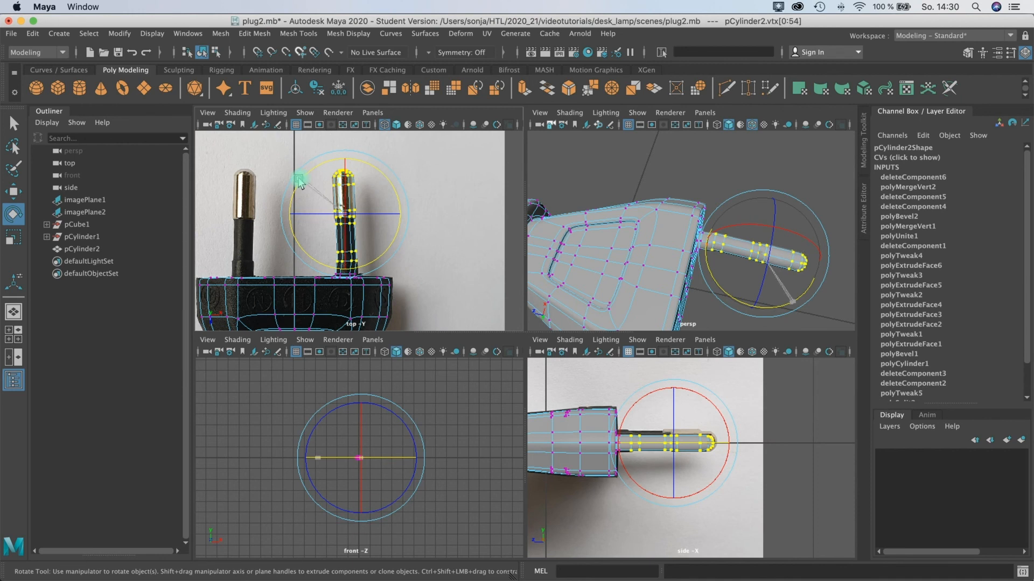
key(w)
drag(408, 218, 406, 219)
Return the plug to object mode, select it and switch it back to the unsmoothed display.
click(754, 239)
alt+drag(726, 282, 671, 250)
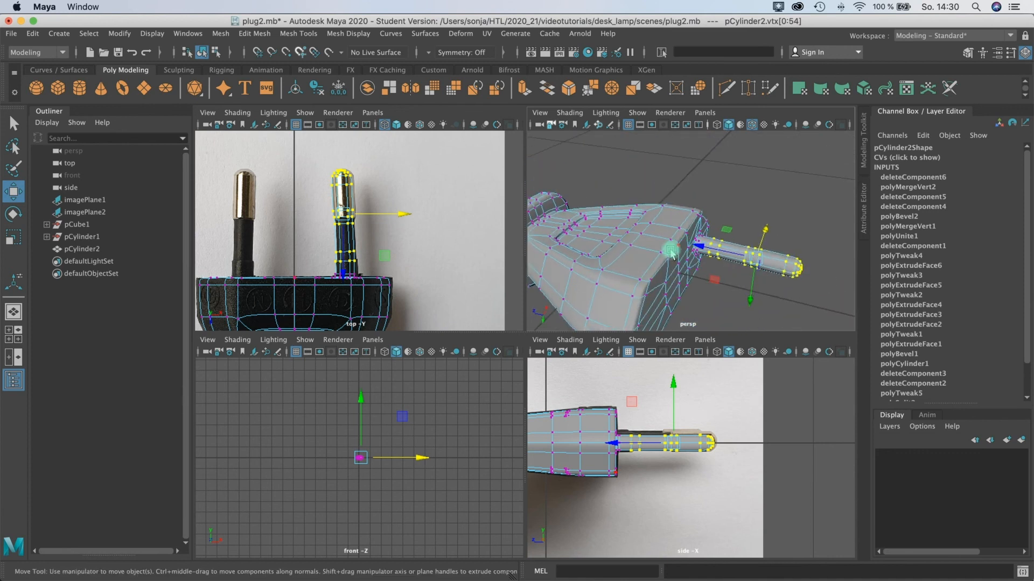
right_click(672, 253)
right_drag(718, 235, 725, 210)
click(724, 210)
mouse_move(704, 249)
alt+mouse_down()
mouse_move(718, 244)
mouse_move(722, 266)
mouse_move(699, 259)
alt+mouse_up()
click(708, 267)
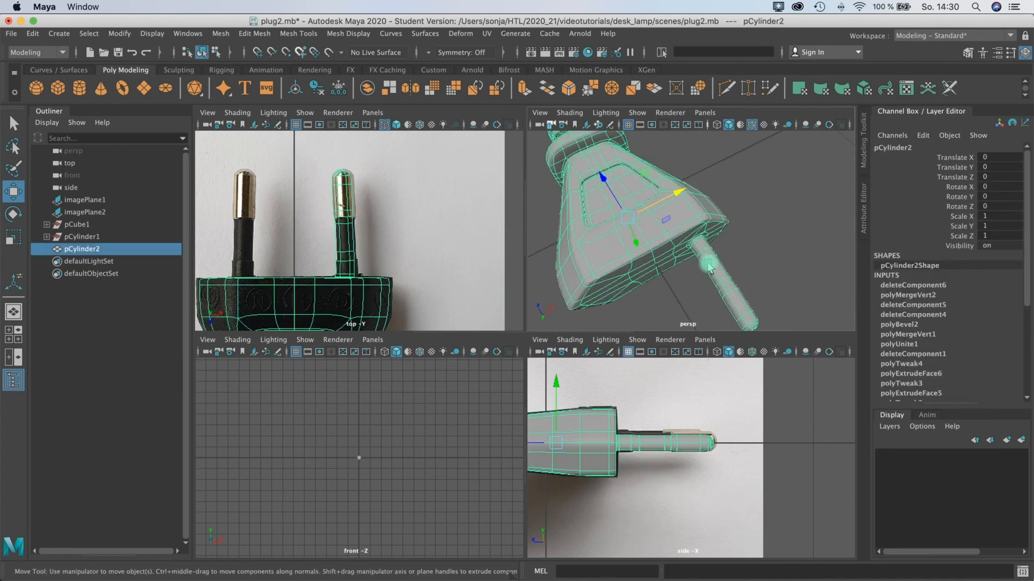
key(1)
Insert supporting edge loops close to both sides of the step near the pin's base, and check them in smooth preview.
alt+drag(582, 282, 706, 240)
alt+right_drag(707, 239, 765, 245)
alt+middle_drag(653, 268, 685, 153)
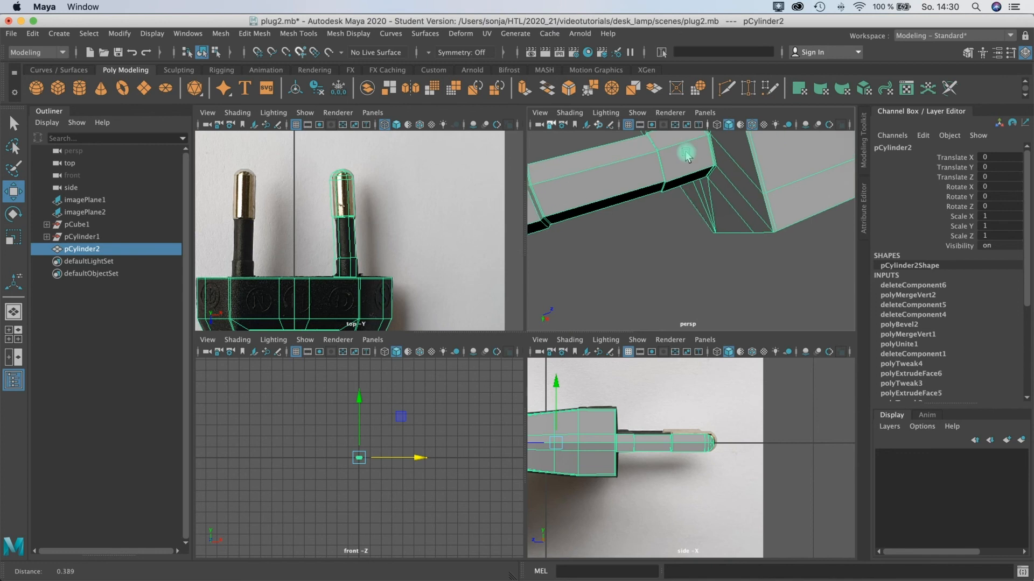
key(space)
alt+right_drag(503, 247, 546, 247)
key(3)
key(1)
alt+drag(518, 218, 564, 186)
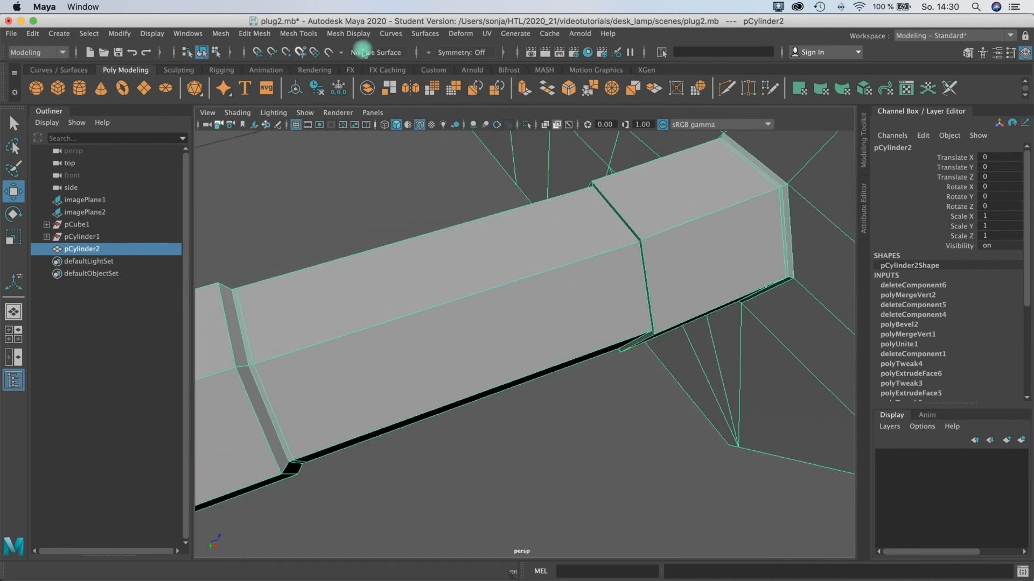
click(298, 34)
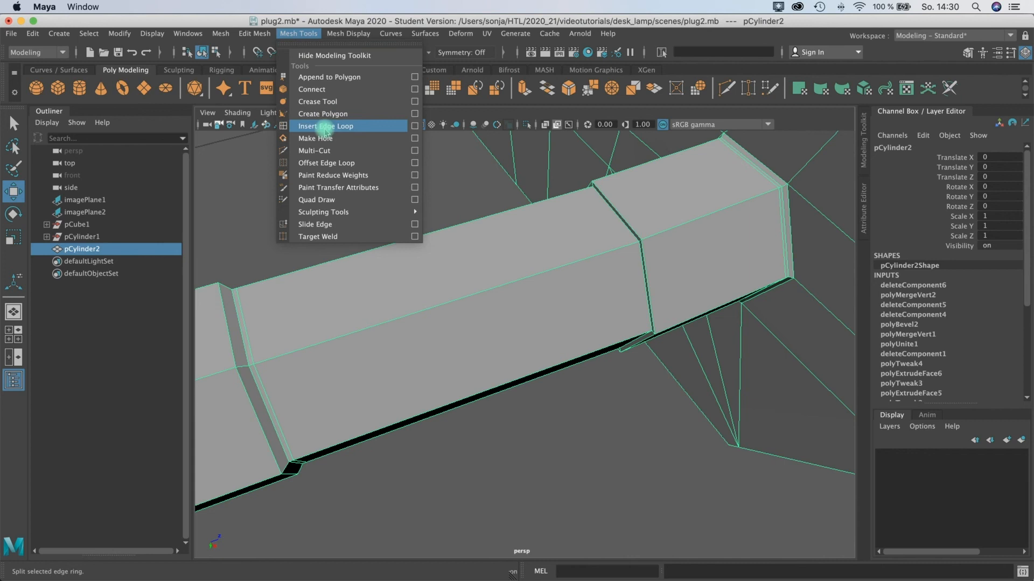
click(325, 129)
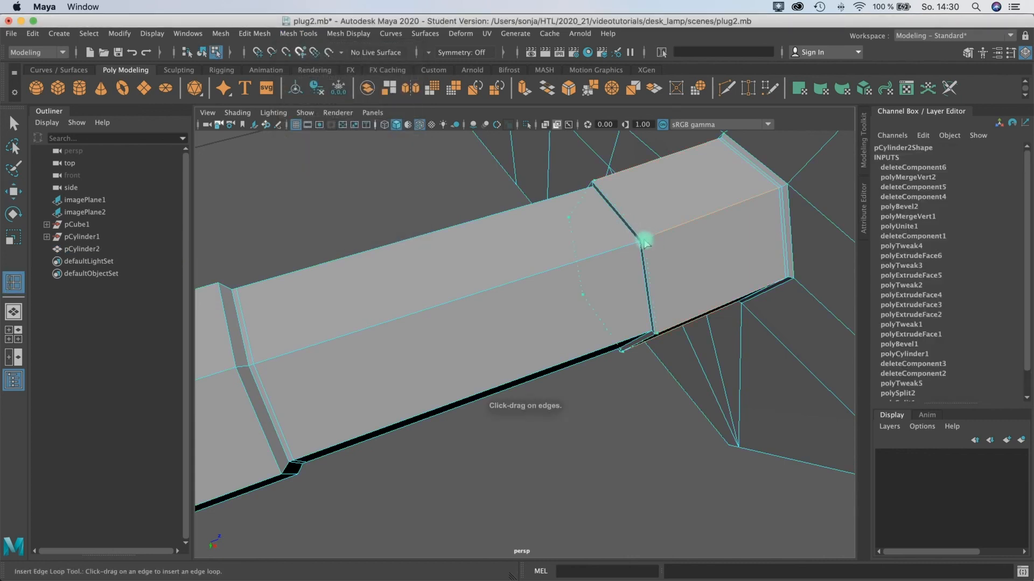
click(643, 242)
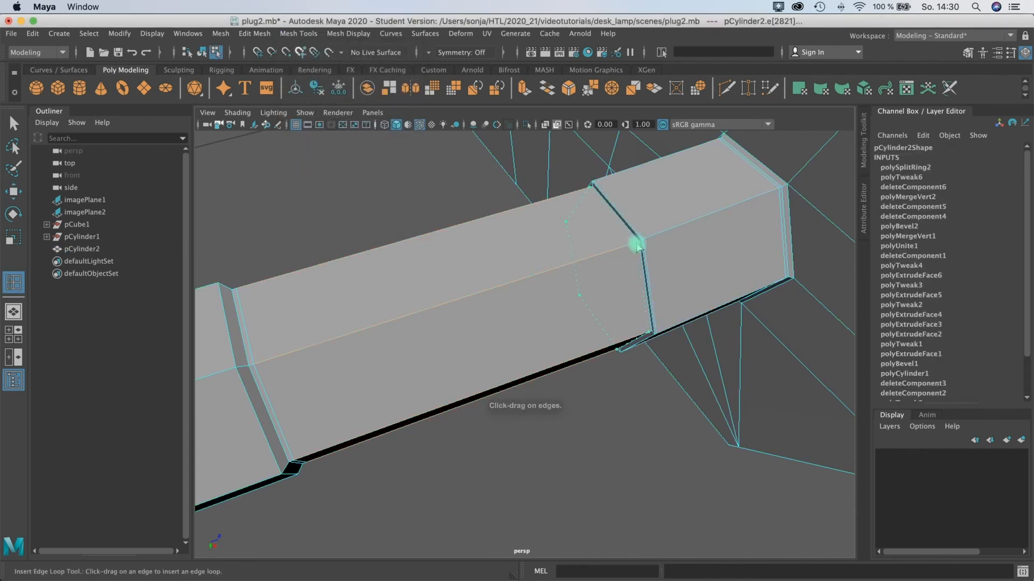
click(638, 245)
key(3)
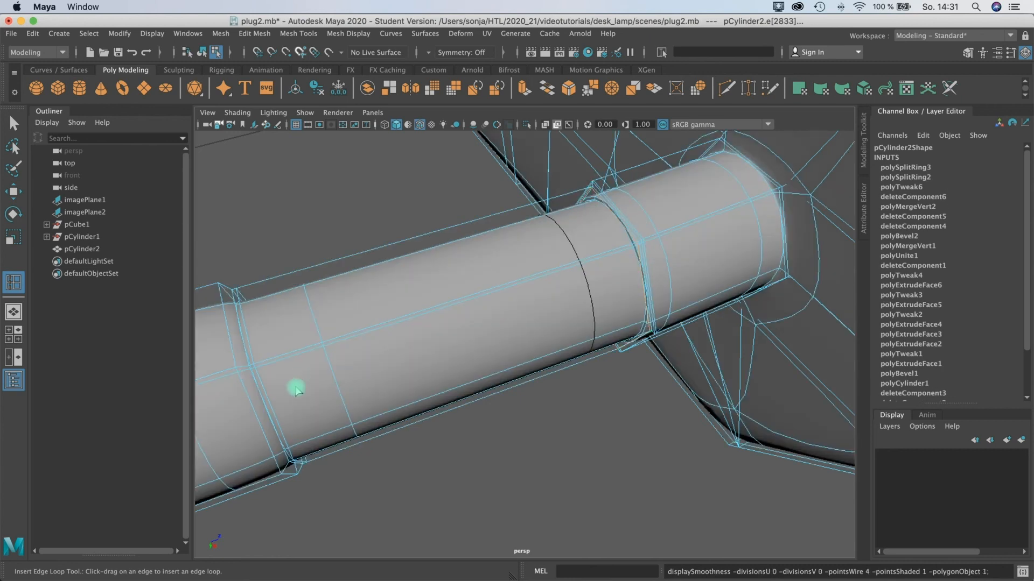
key(1)
Insert a supporting edge loop close to the step in the middle of the pin, preview it smoothed and return to object mode.
alt+drag(242, 371, 284, 357)
alt+middle_drag(246, 353, 289, 351)
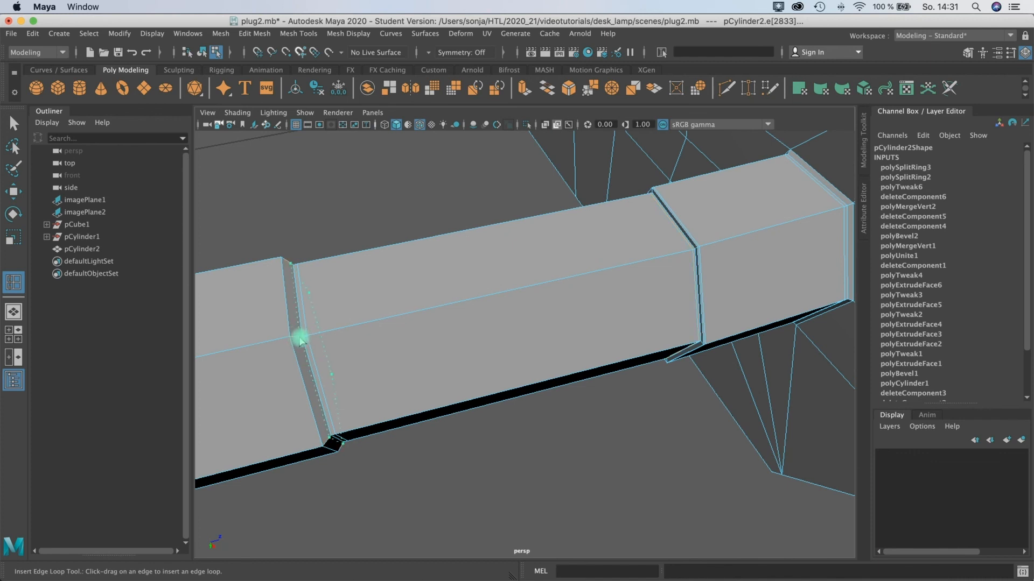
click(300, 340)
key(3)
key(q)
right_drag(399, 293, 440, 202)
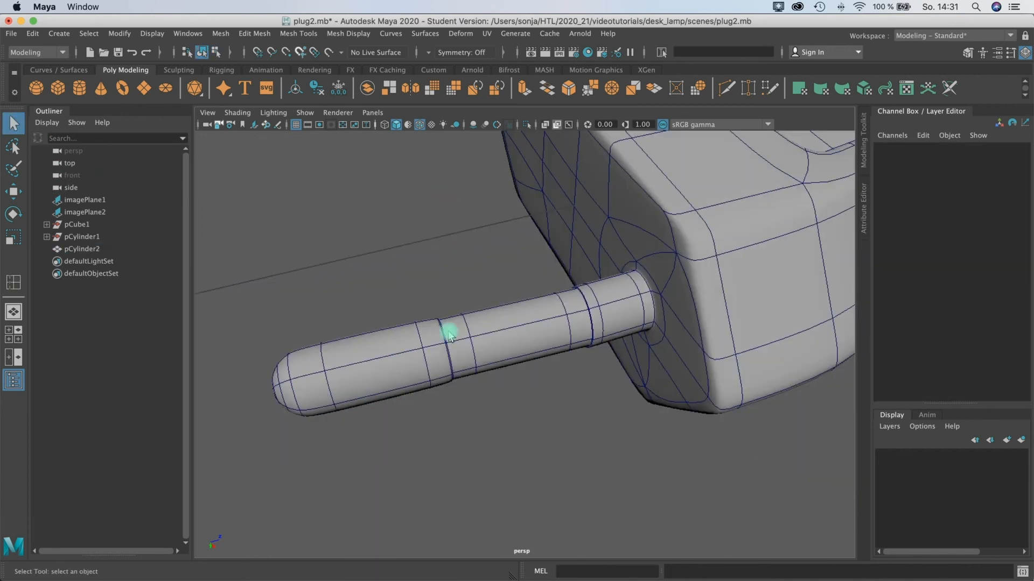
Turn off the wireframe overlay on the shaded plug in the perspective view.
mouse_move(412, 294)
alt+mouse_down()
mouse_move(372, 280)
mouse_move(473, 328)
alt+mouse_up()
click(473, 328)
click(233, 113)
click(256, 224)
click(441, 245)
mouse_move(548, 411)
alt+mouse_down()
mouse_move(605, 385)
mouse_move(632, 393)
mouse_move(490, 397)
mouse_move(619, 369)
mouse_move(682, 384)
mouse_move(688, 404)
mouse_move(483, 300)
mouse_move(545, 330)
alt+mouse_up()
alt+right_drag(544, 330, 438, 353)
alt+drag(438, 353, 466, 386)
Select all faces of the plug's pinless half in the top view of the four-view layout and delete them.
click(438, 351)
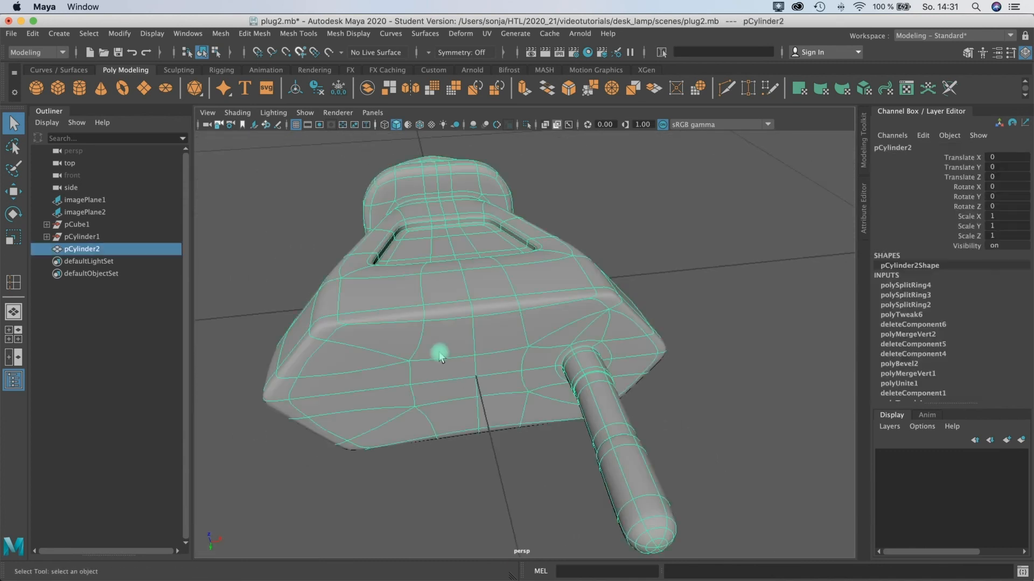
right_drag(431, 333, 431, 328)
alt+drag(427, 300, 431, 326)
key(space)
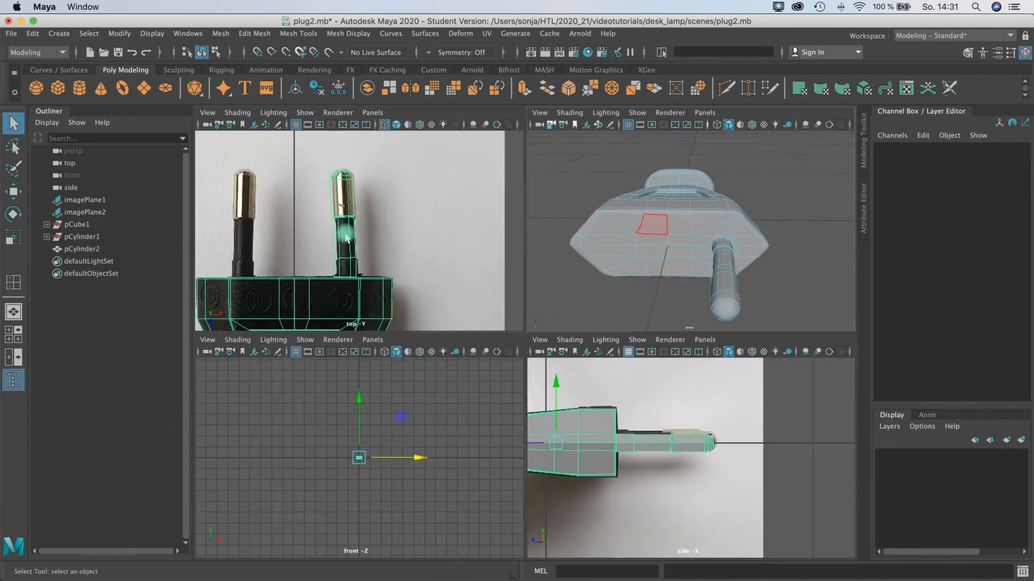
alt+middle_drag(291, 266, 357, 188)
alt+right_drag(357, 187, 253, 209)
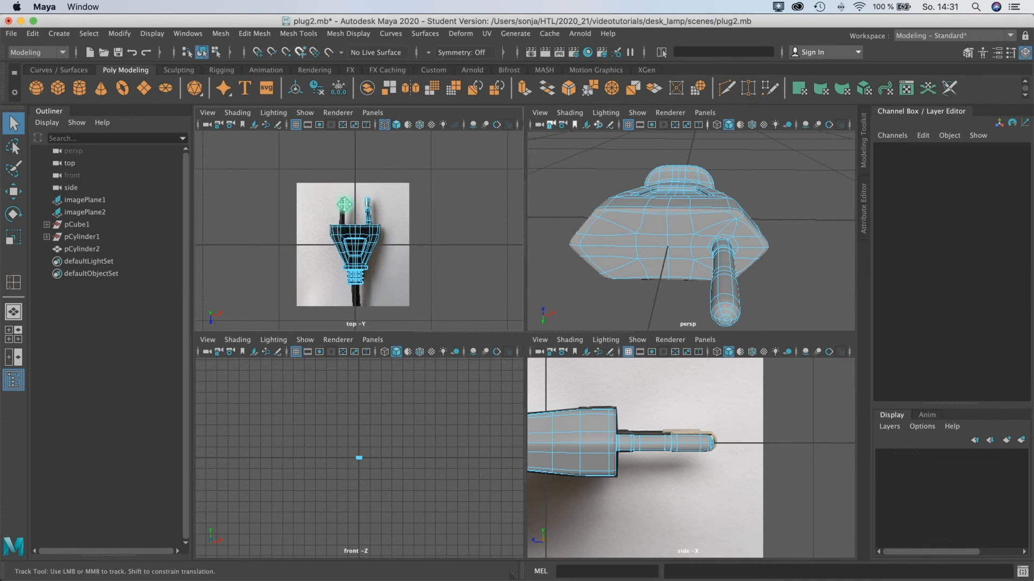
alt+middle_drag(341, 202, 340, 181)
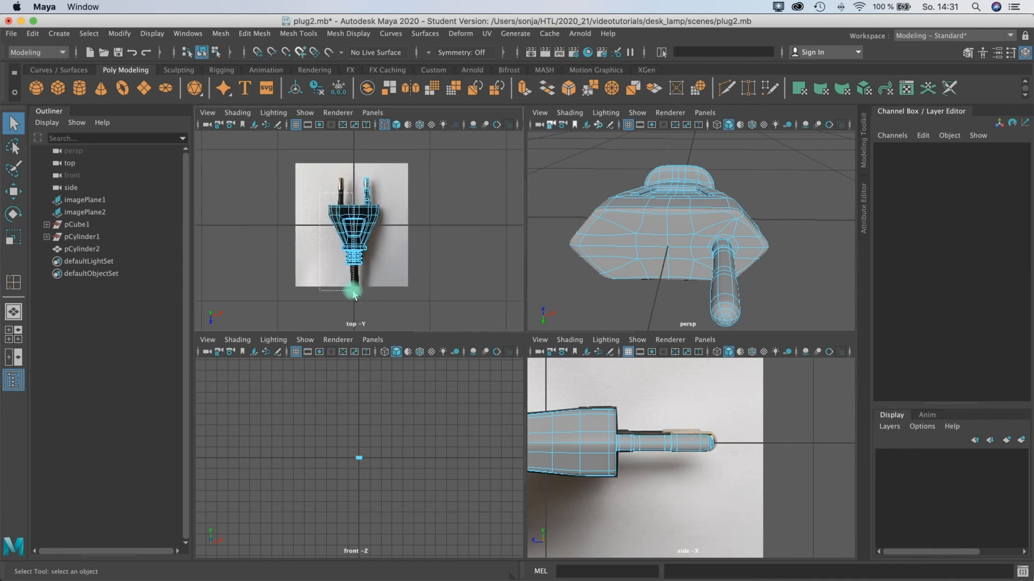
key(super+z)
scroll(370, 258, up, 6)
alt+middle_drag(368, 246, 366, 207)
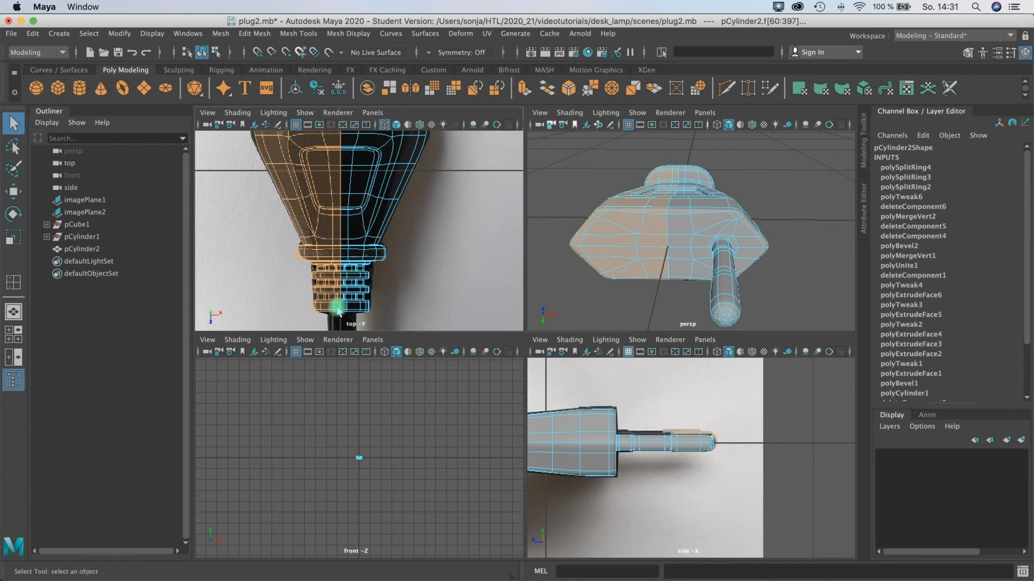
click(338, 311)
alt+middle_drag(406, 170, 412, 212)
alt+click(411, 213)
Return the remaining plug half to object mode and select it as a whole.
right_click(710, 194)
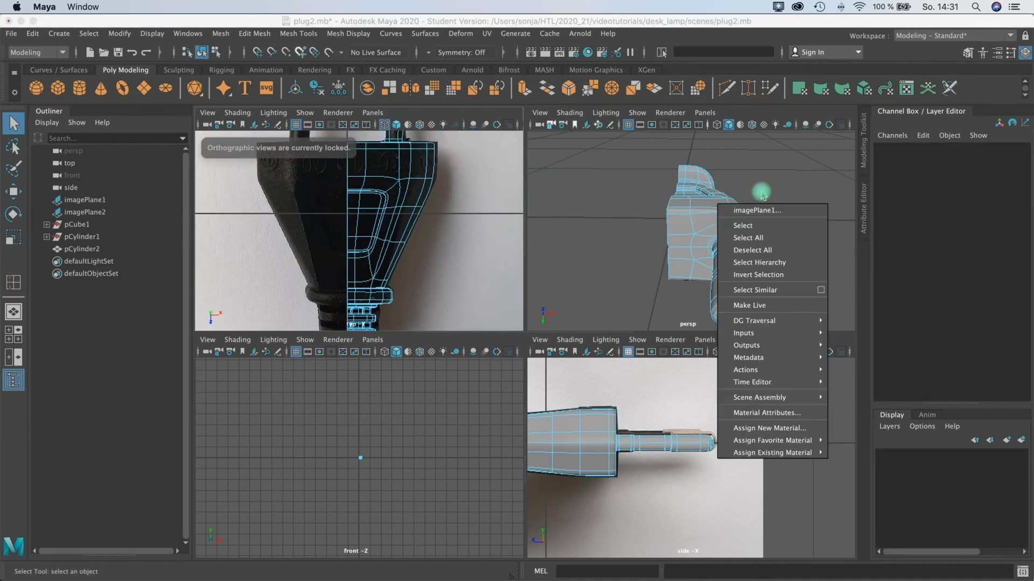
right_click(689, 219)
click(695, 182)
click(706, 187)
right_drag(765, 244, 805, 212)
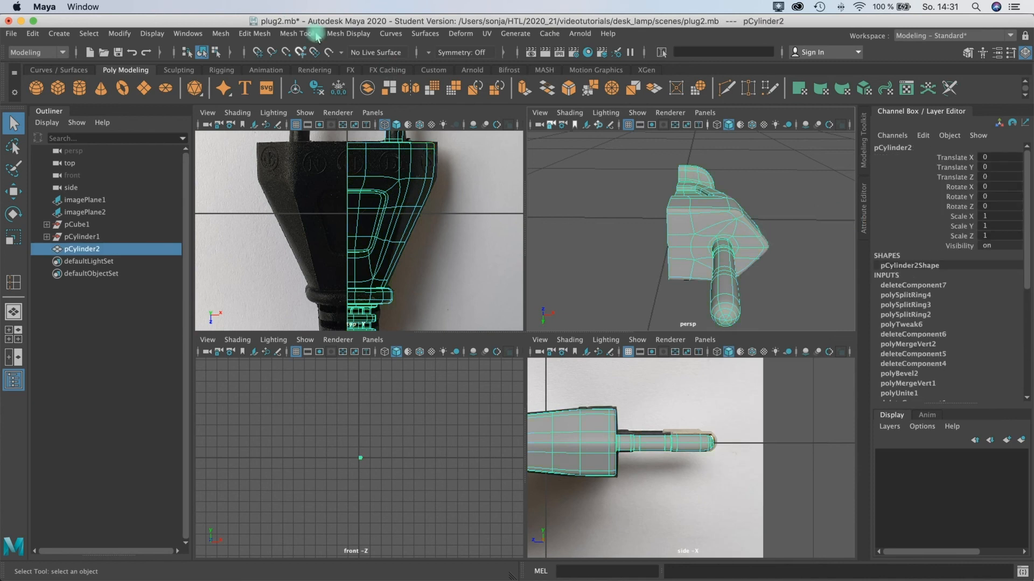
Mirror the plug half across the X axis in the negative direction, combining it with the original and merging the border vertices.
click(254, 34)
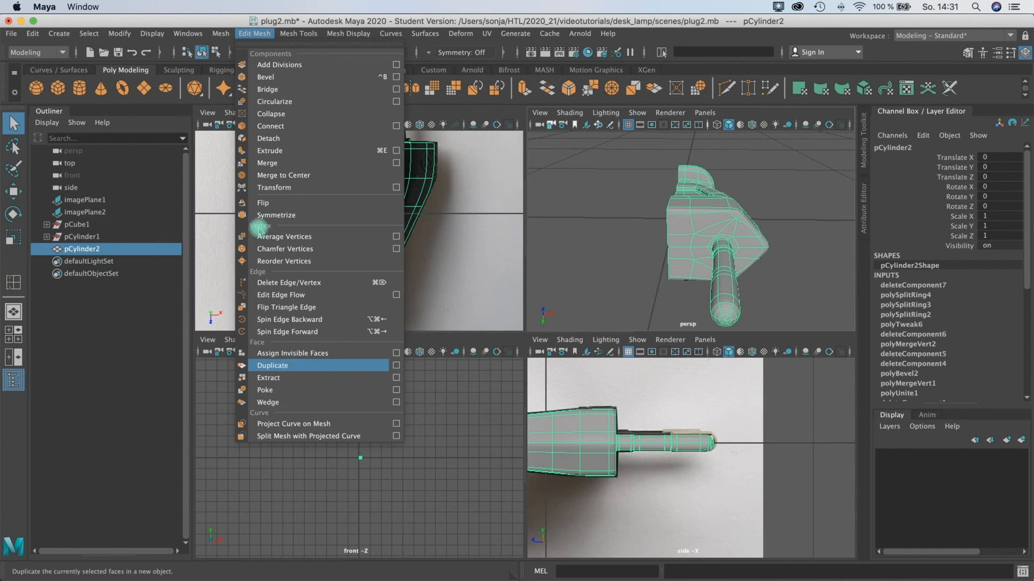
mouse_move(221, 34)
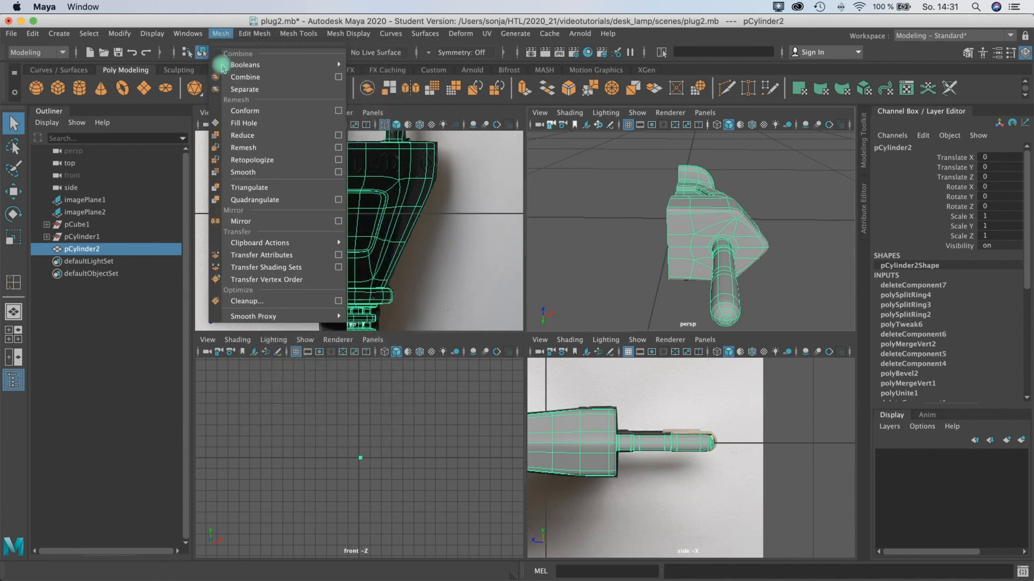
click(338, 221)
drag(613, 112, 755, 234)
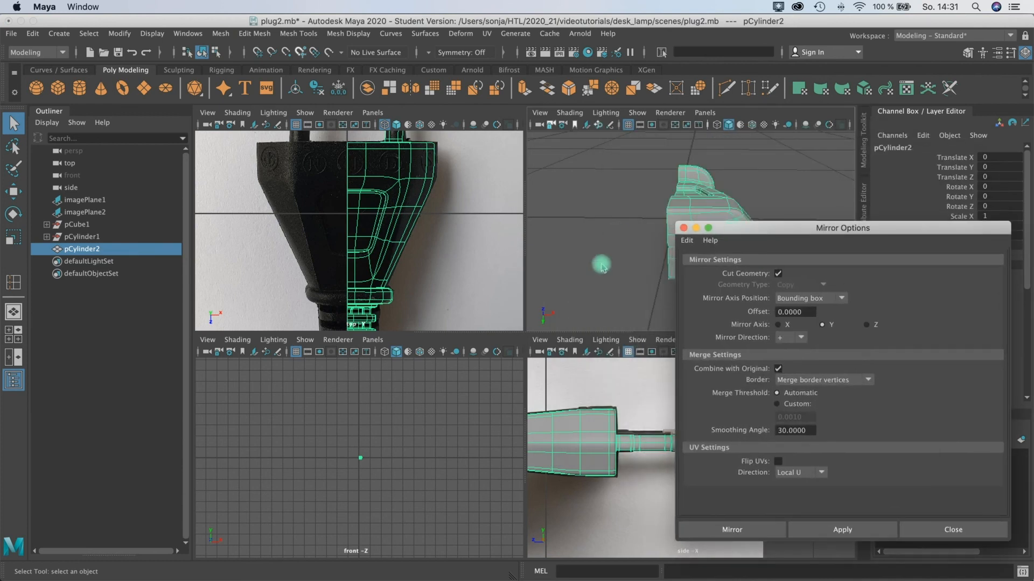
click(799, 339)
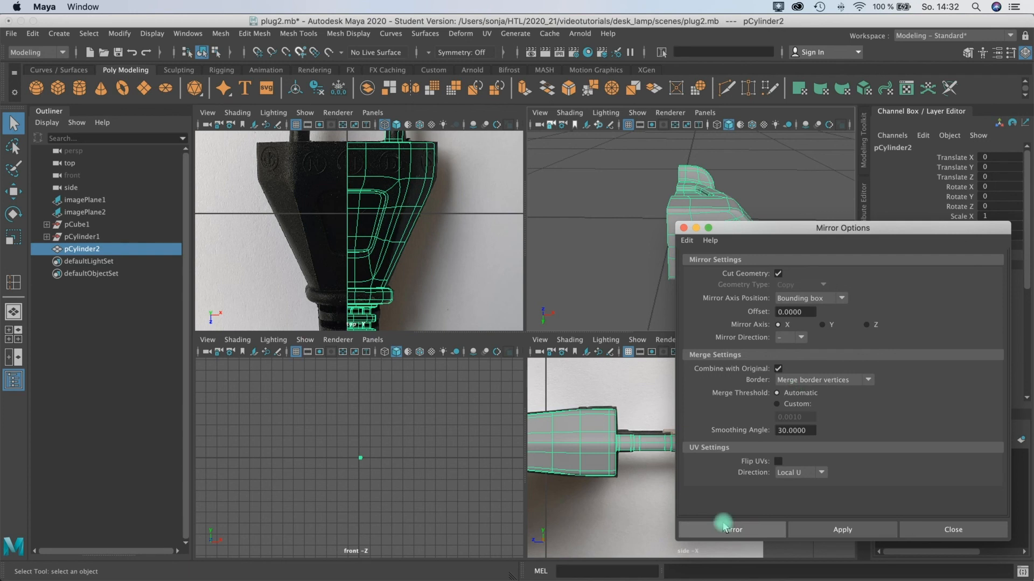
click(723, 532)
alt+drag(584, 241, 609, 237)
right_drag(635, 178, 721, 160)
click(721, 160)
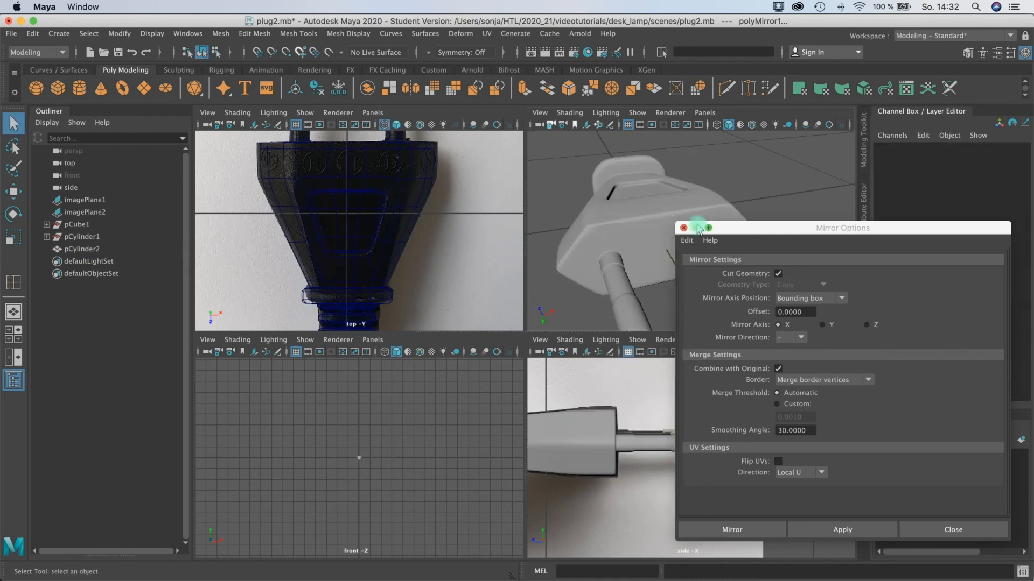
click(683, 228)
Examine the complete mirrored plug from its cable end, sides and pins in the perspective view.
click(718, 214)
click(739, 197)
scroll(425, 232, down, 10)
scroll(404, 248, up, 5)
alt+drag(649, 207, 693, 237)
alt+middle_drag(693, 237, 703, 197)
alt+drag(702, 197, 629, 267)
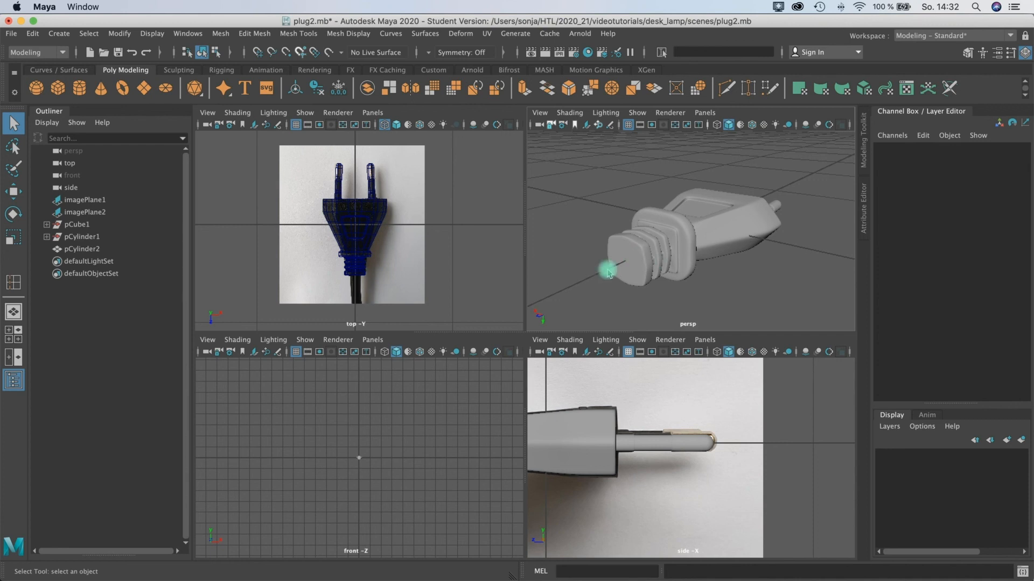
alt+drag(780, 226, 764, 266)
alt+drag(708, 238, 677, 245)
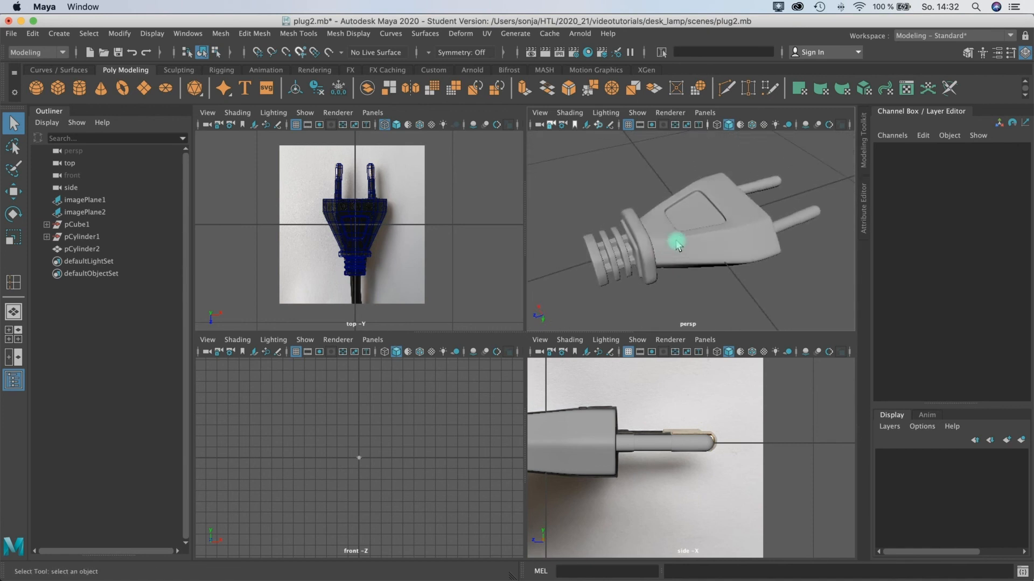